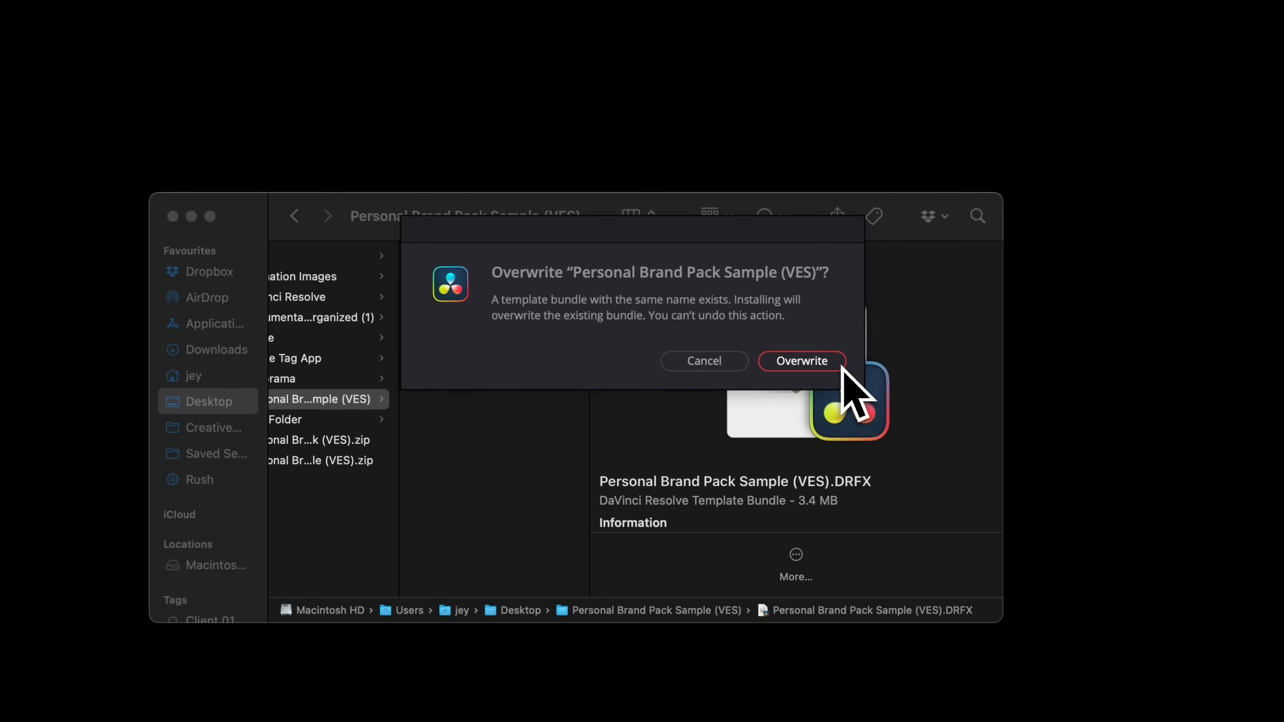
Step: Confirm overwriting the installed Personal Brand Pack Sample (VES) template bundle
left_click(829, 365)
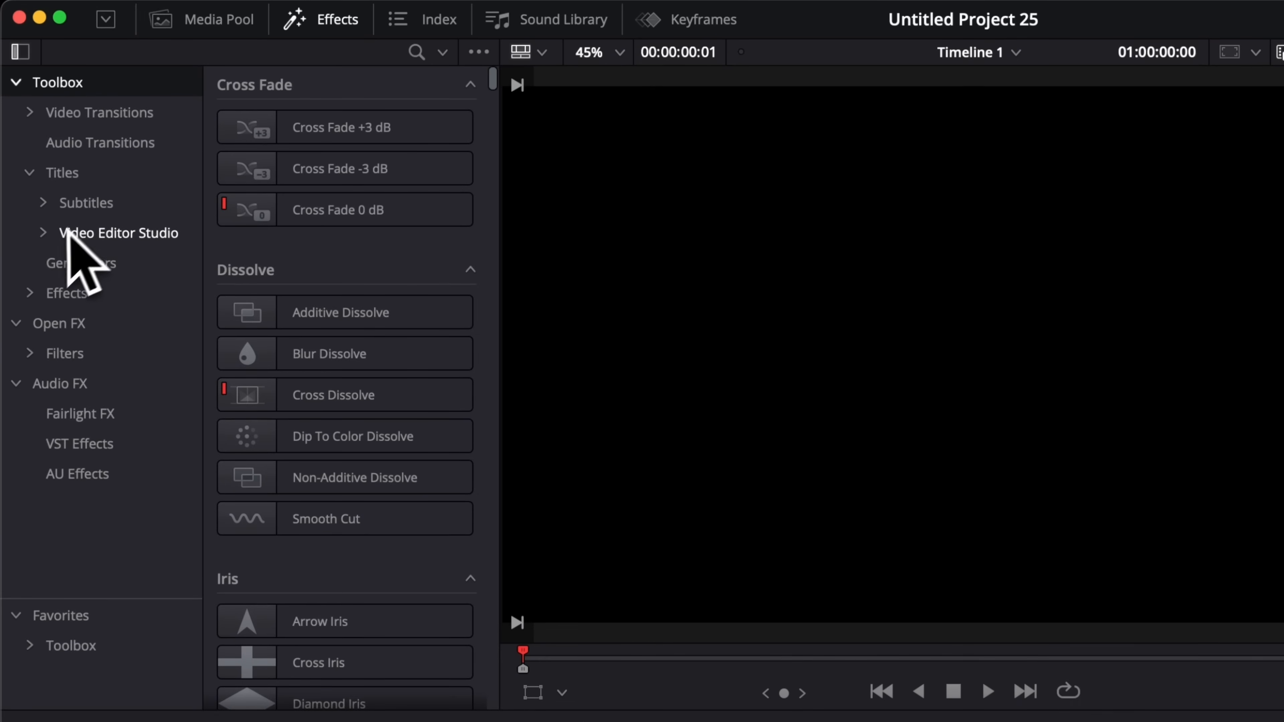
Step: Expand Video Editor Studio in the Titles list and show its Sample category down to the PB Sample titles
left_click(53, 237)
left_click(44, 235)
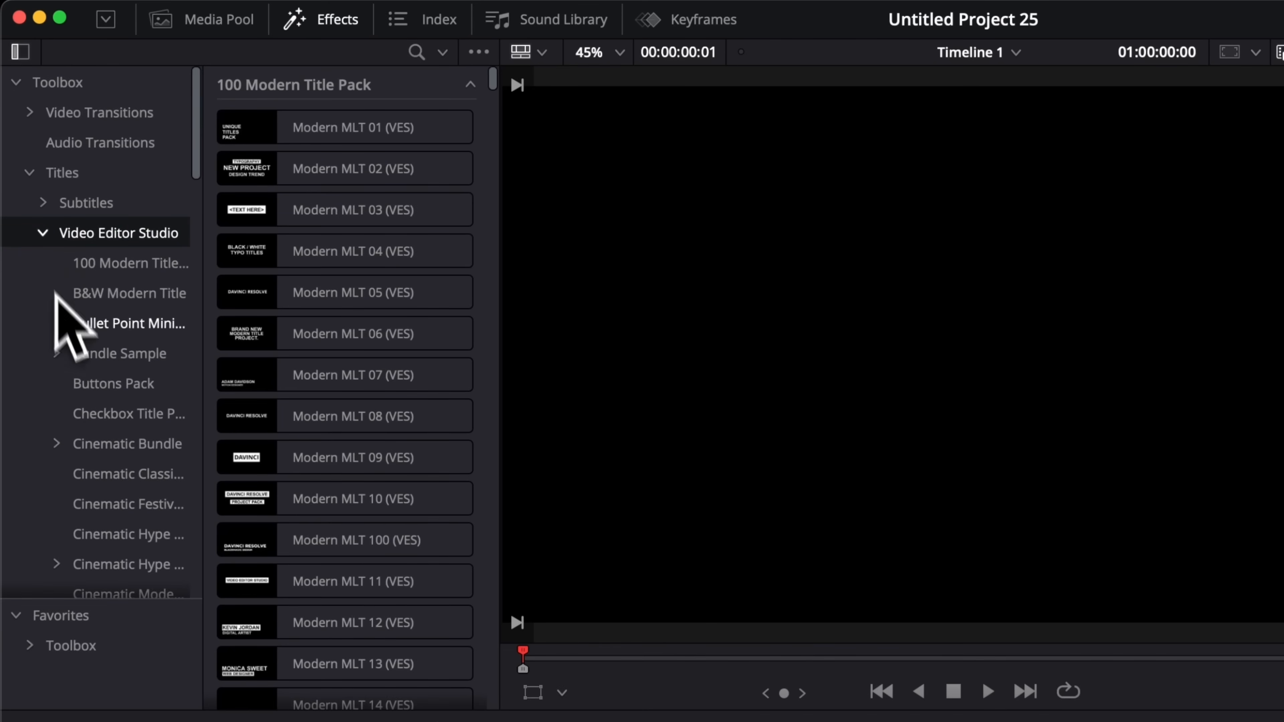
scroll(52, 281, "down", 15)
scroll(65, 334, "down", 5)
left_click(101, 428)
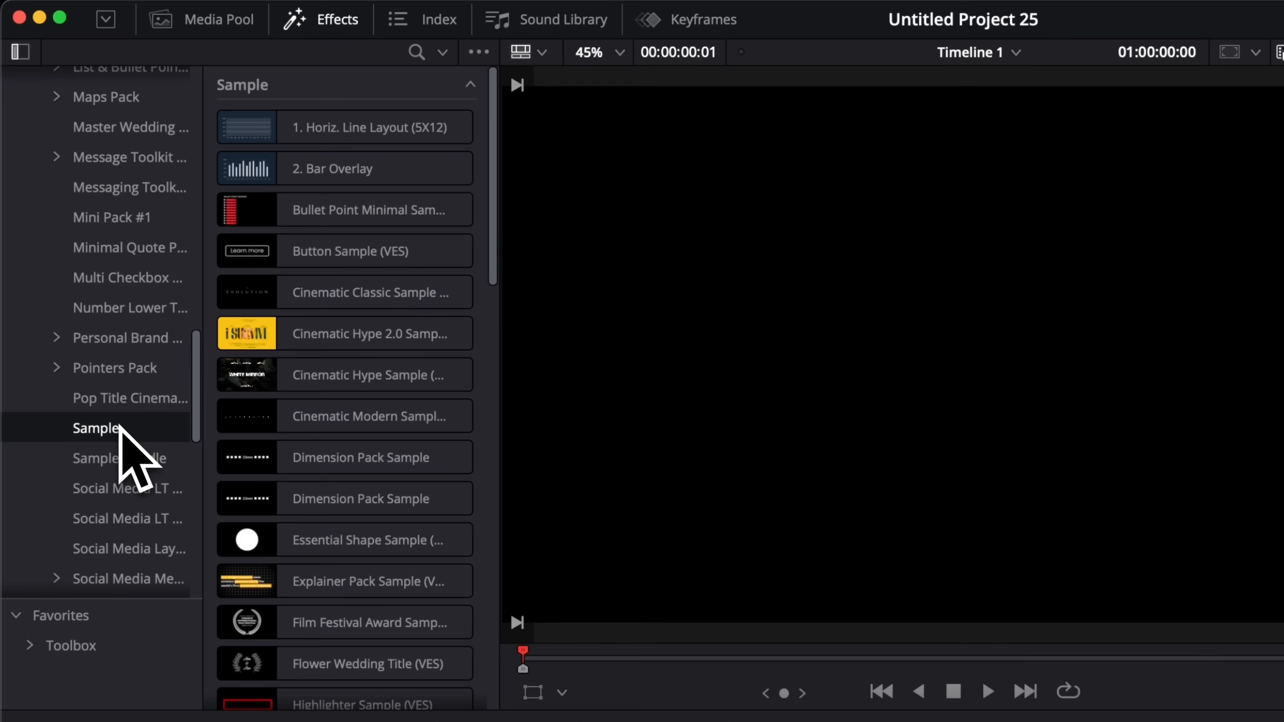
scroll(374, 304, "down", 15)
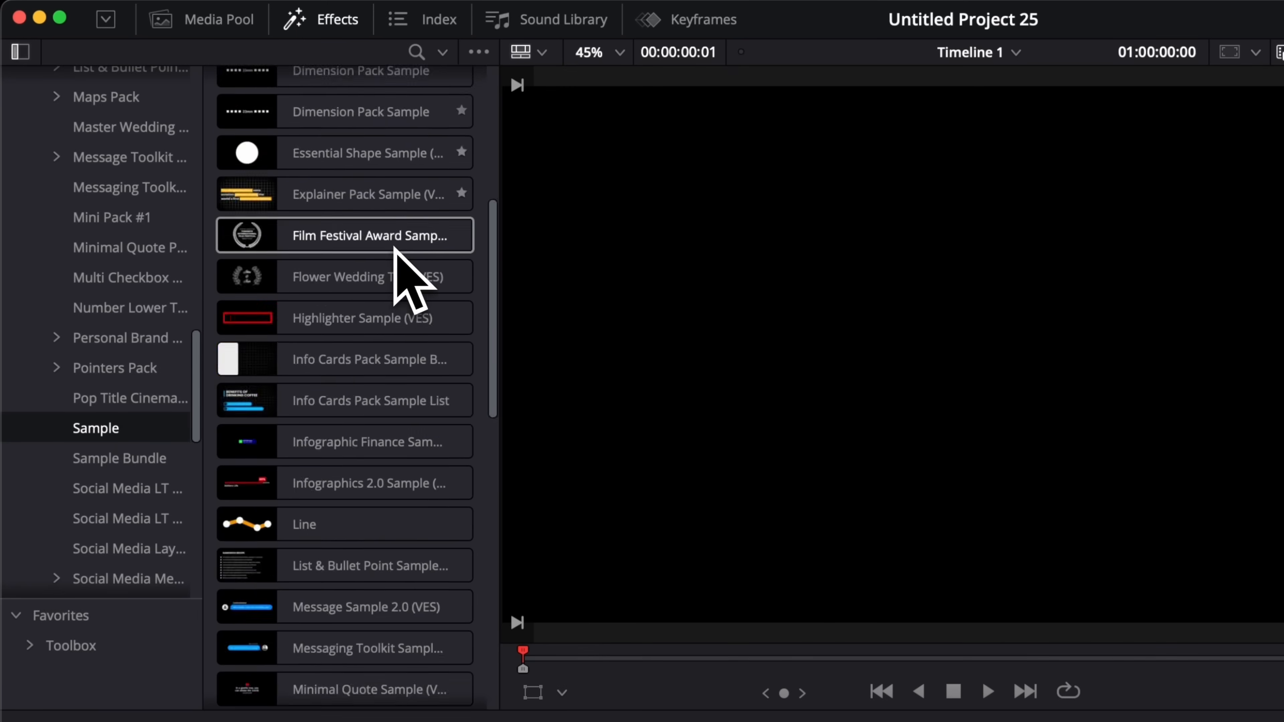
scroll(354, 329, "up", 10)
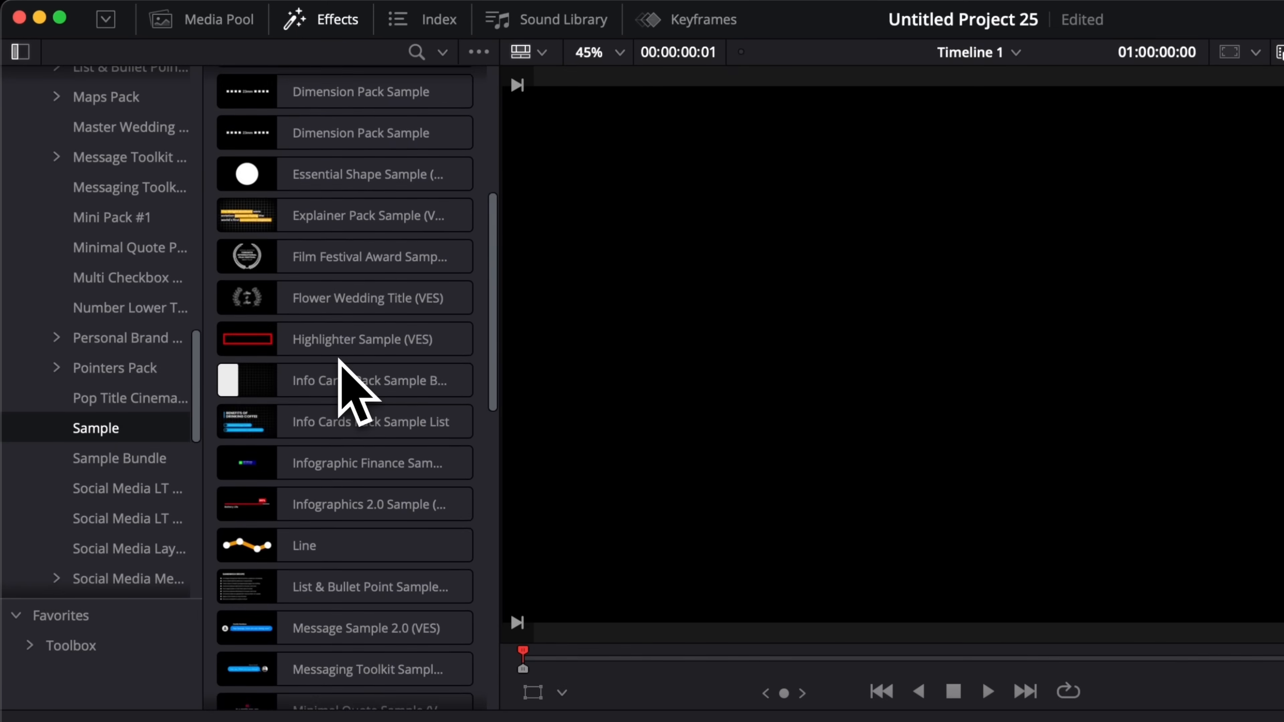
scroll(364, 395, "down", 6)
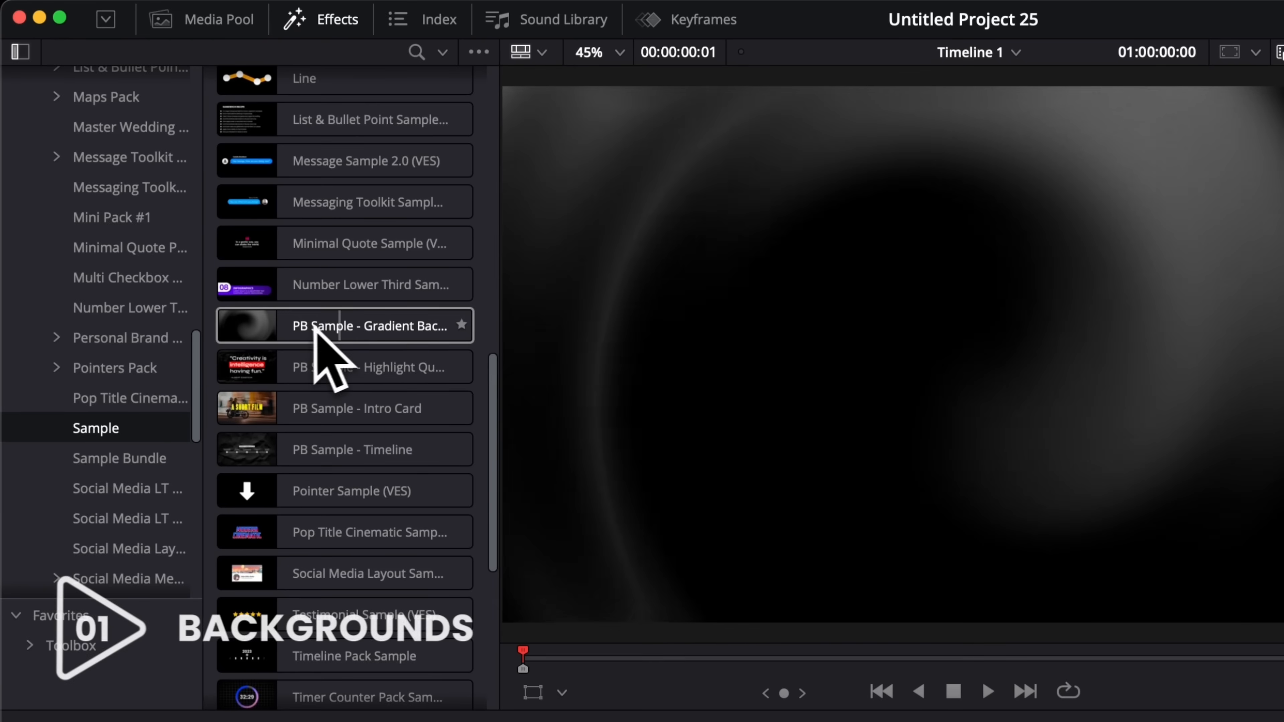
Step: Drop PB Sample - Gradient Background at the start of Video 1, preview it, and save
left_click_drag(315, 328, 267, 721)
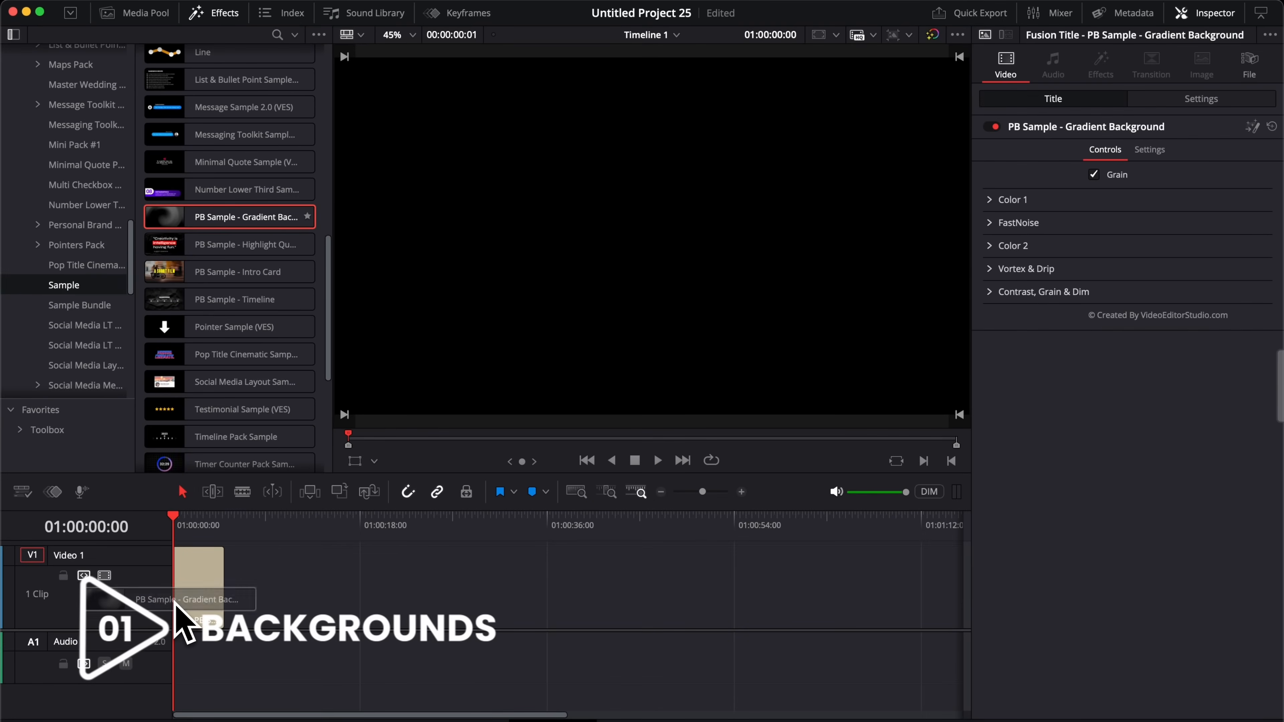
left_click_drag(175, 603, 688, 631)
key("space")
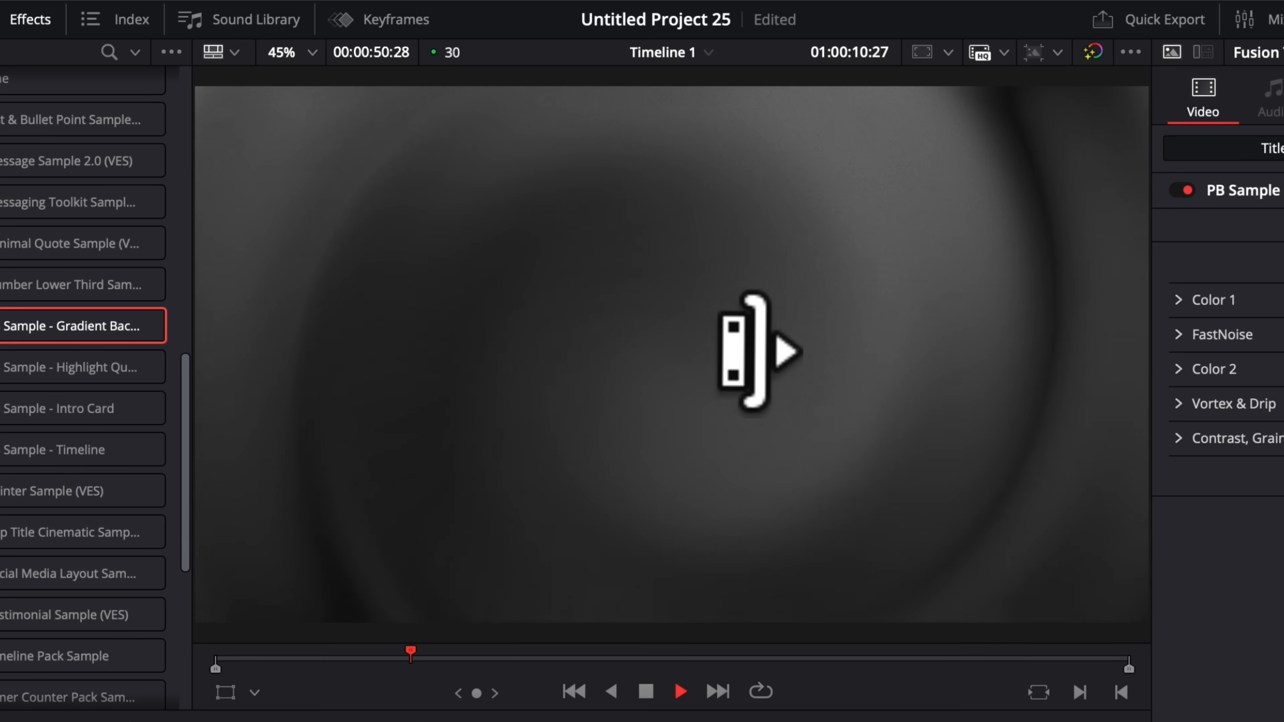
key("space")
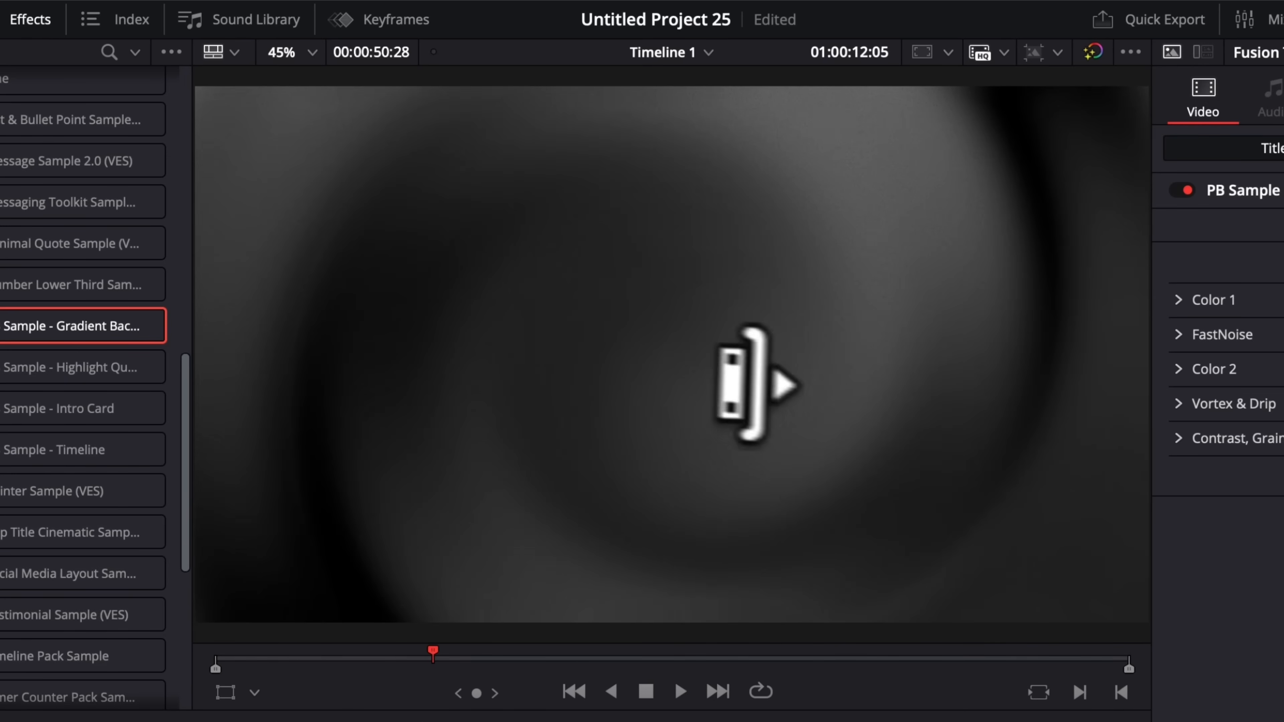
key("super+s")
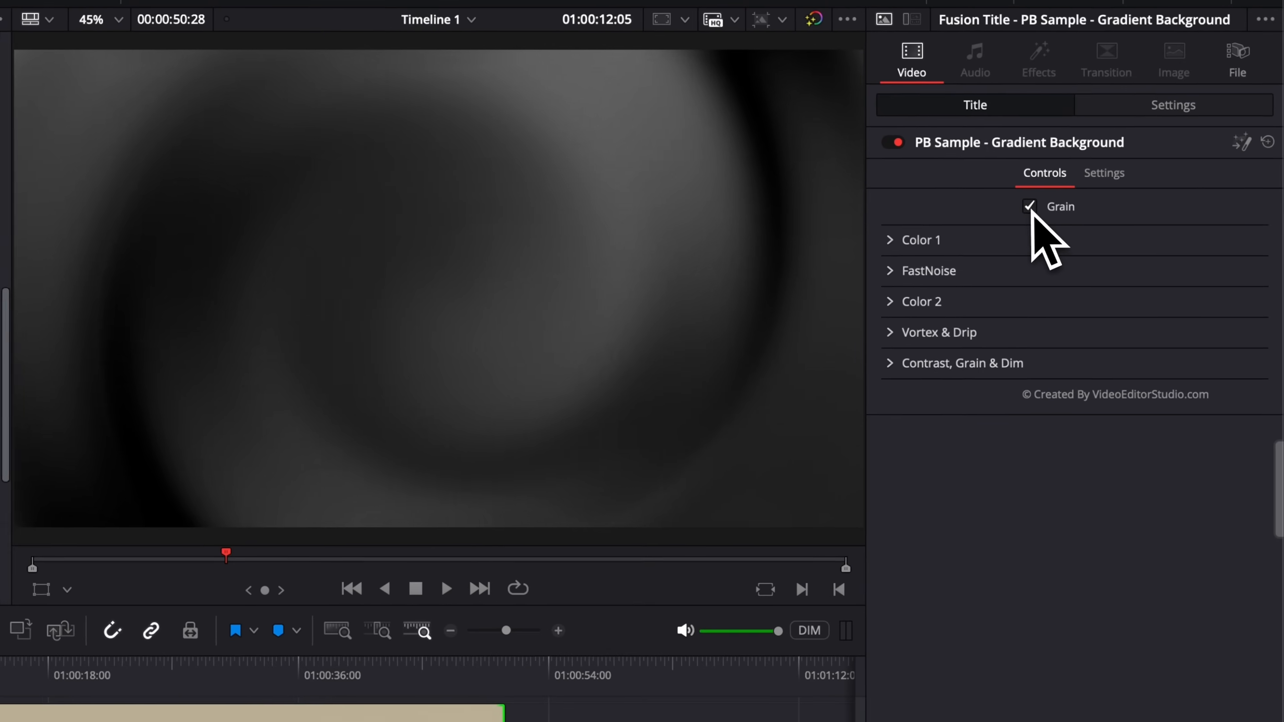
Step: Toggle Grain and review the background's Color 1 settings in the Inspector
left_click(1030, 207)
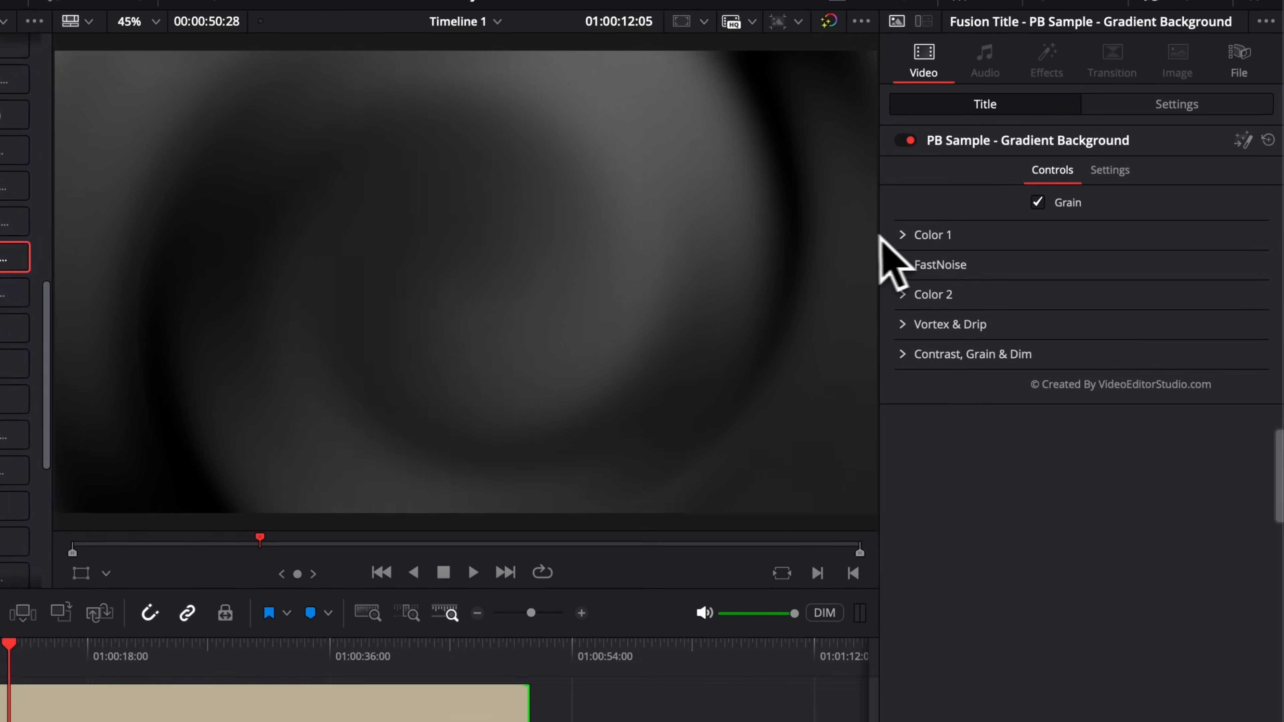
left_click(1004, 203)
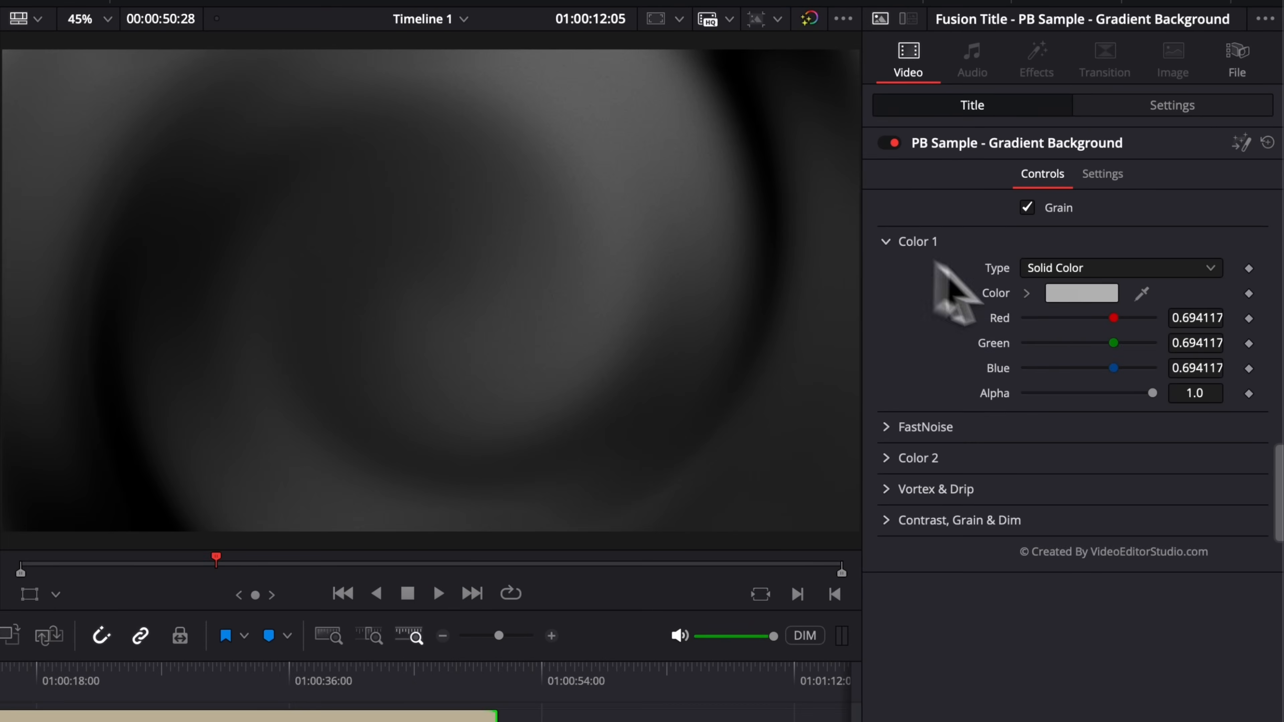
left_click(886, 242)
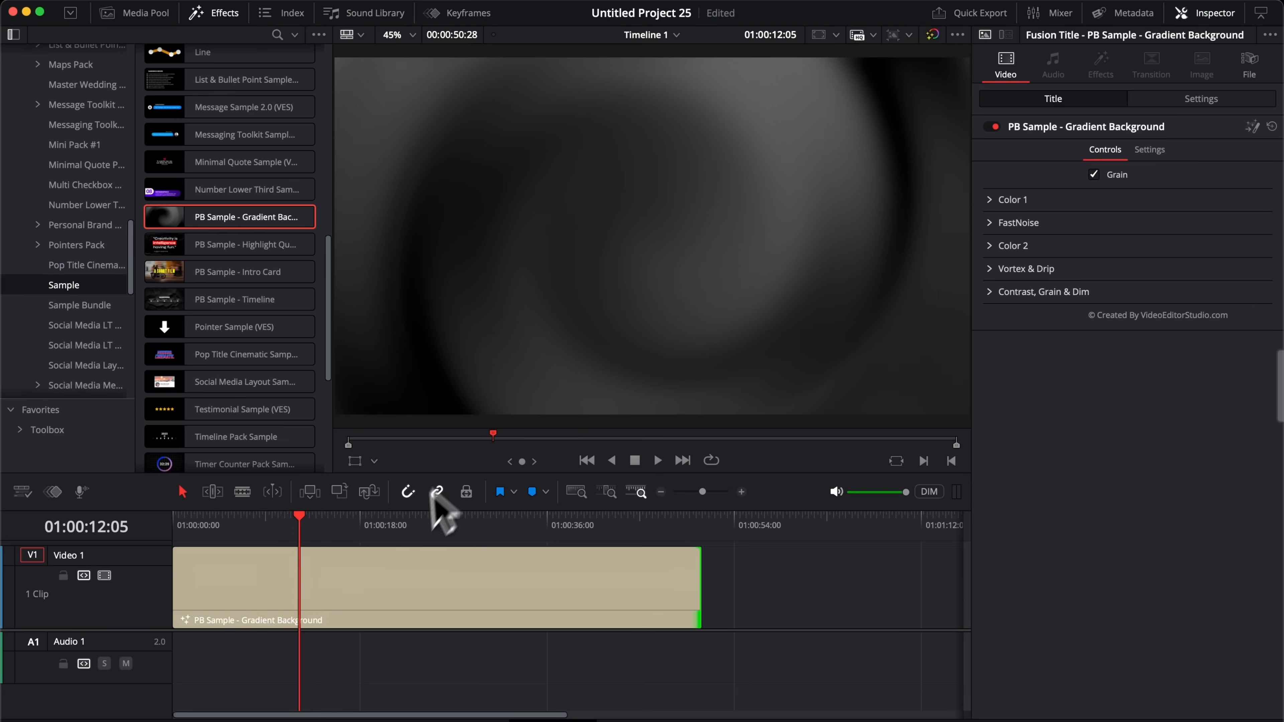
Step: Preview the background and extend its end to about 1:02:17
left_click(172, 524)
key("space")
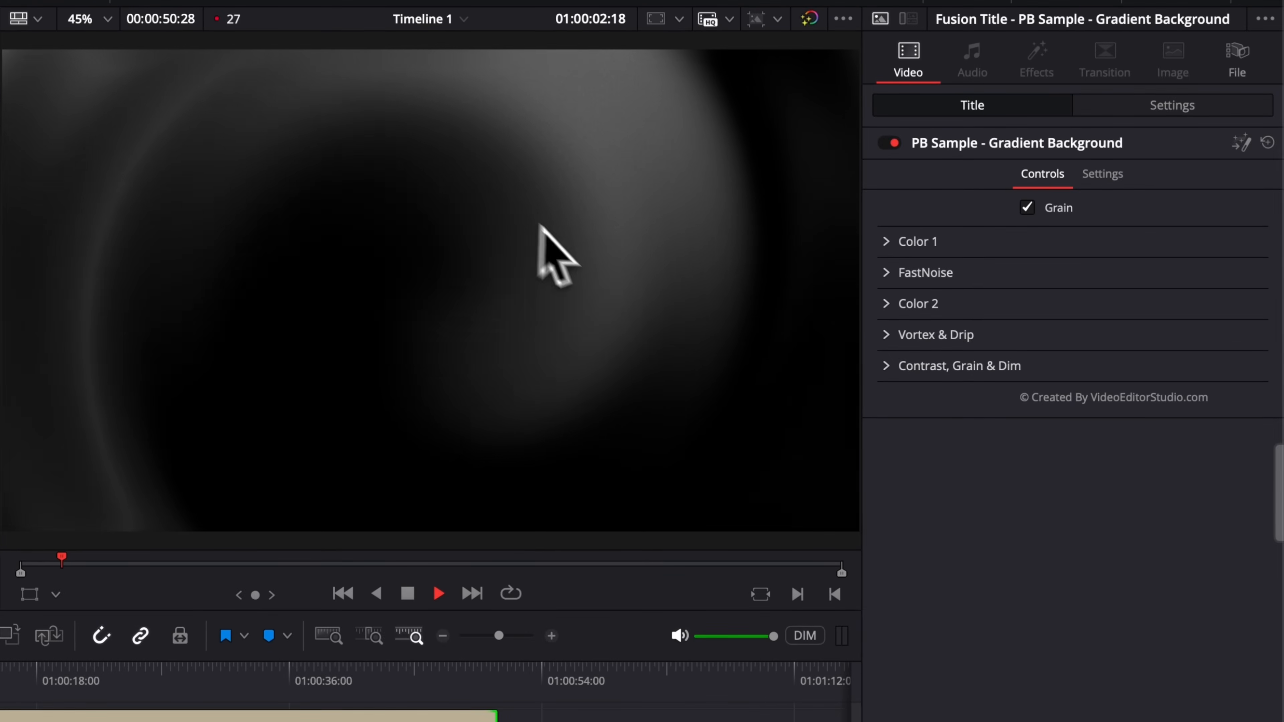
key("space")
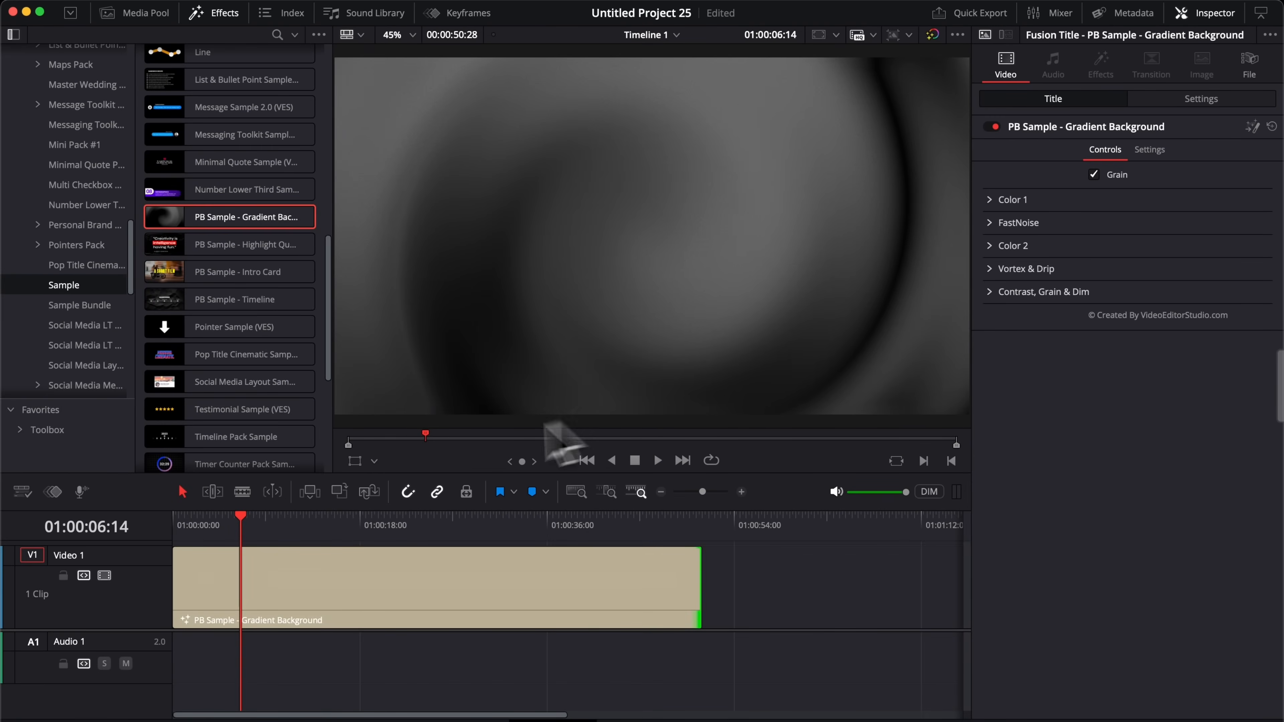
left_click_drag(699, 587, 809, 605)
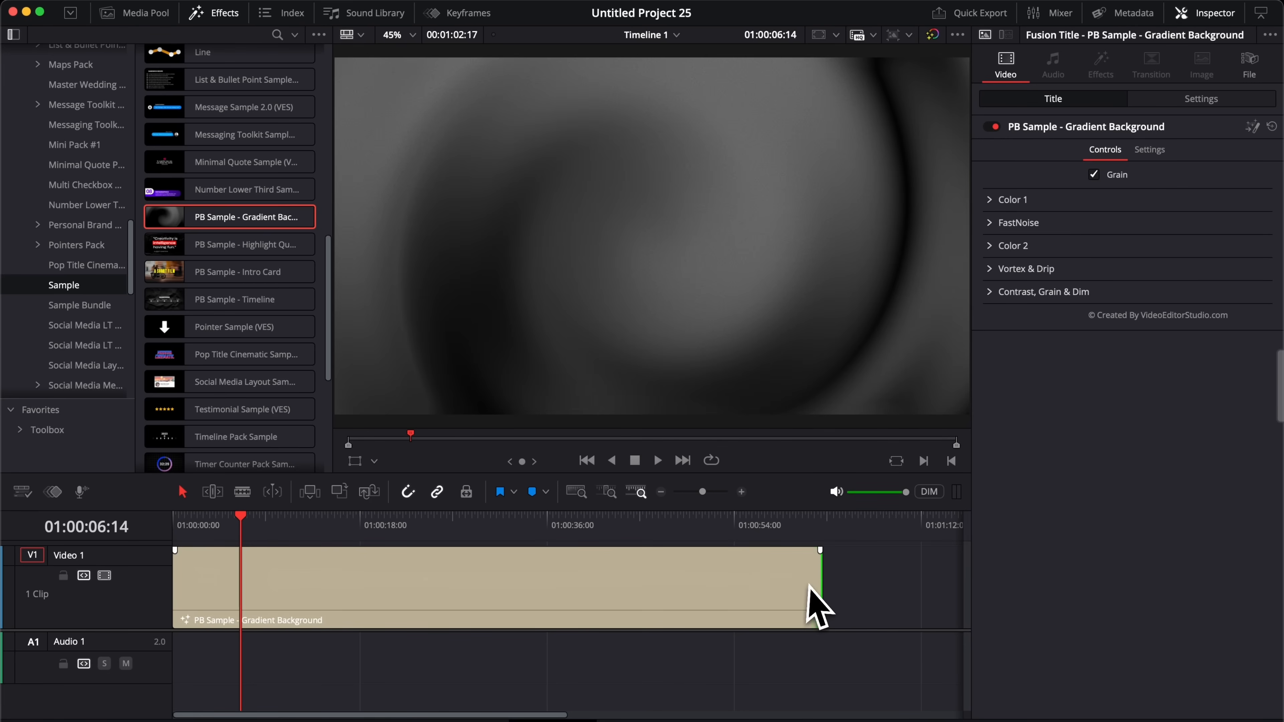
mouse_move(481, 530)
left_mouse_down()
mouse_move(624, 536)
mouse_move(494, 530)
left_mouse_up()
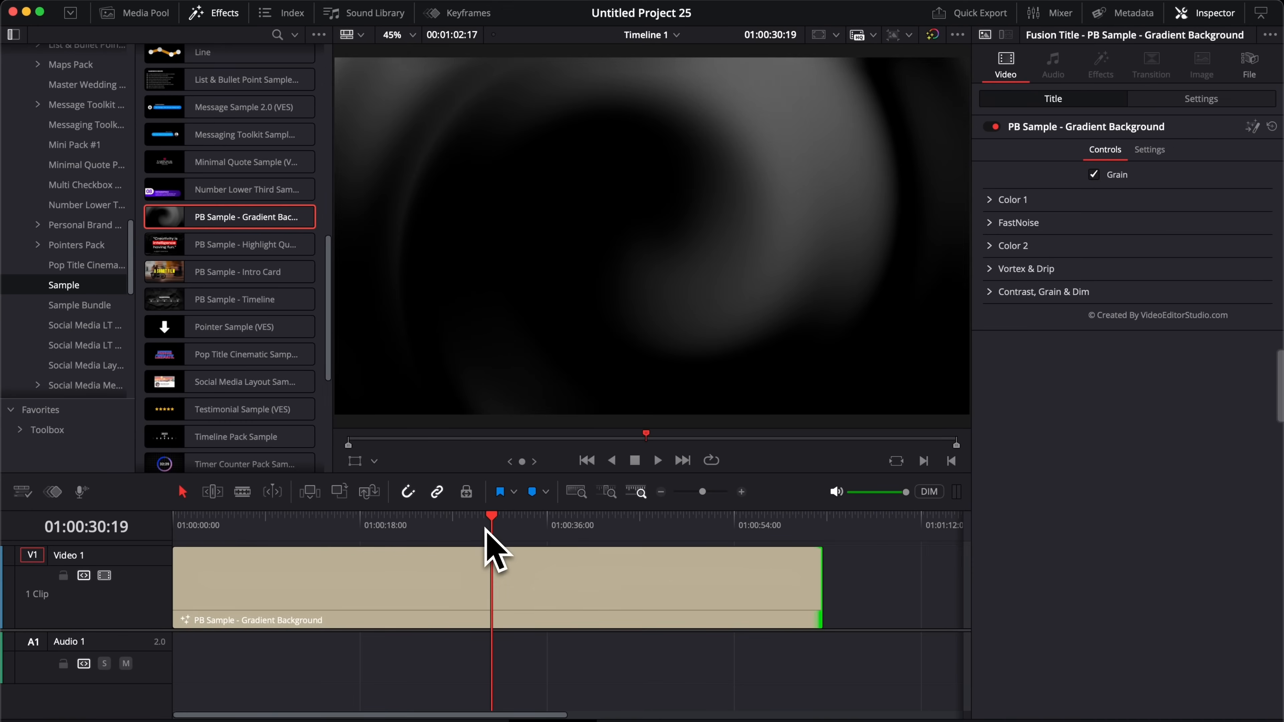
left_click(23, 492)
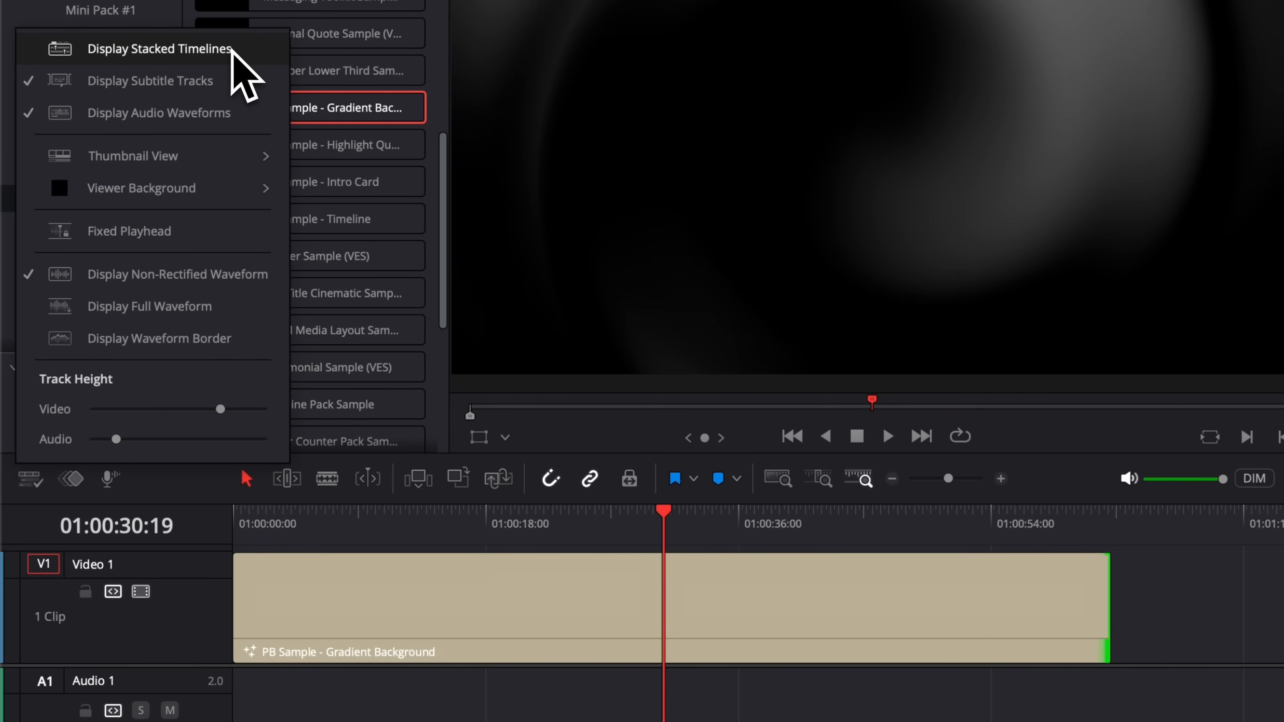
Step: Turn on stacked timelines and show Timeline 2 in a new tab
left_click(159, 48)
left_click(135, 519)
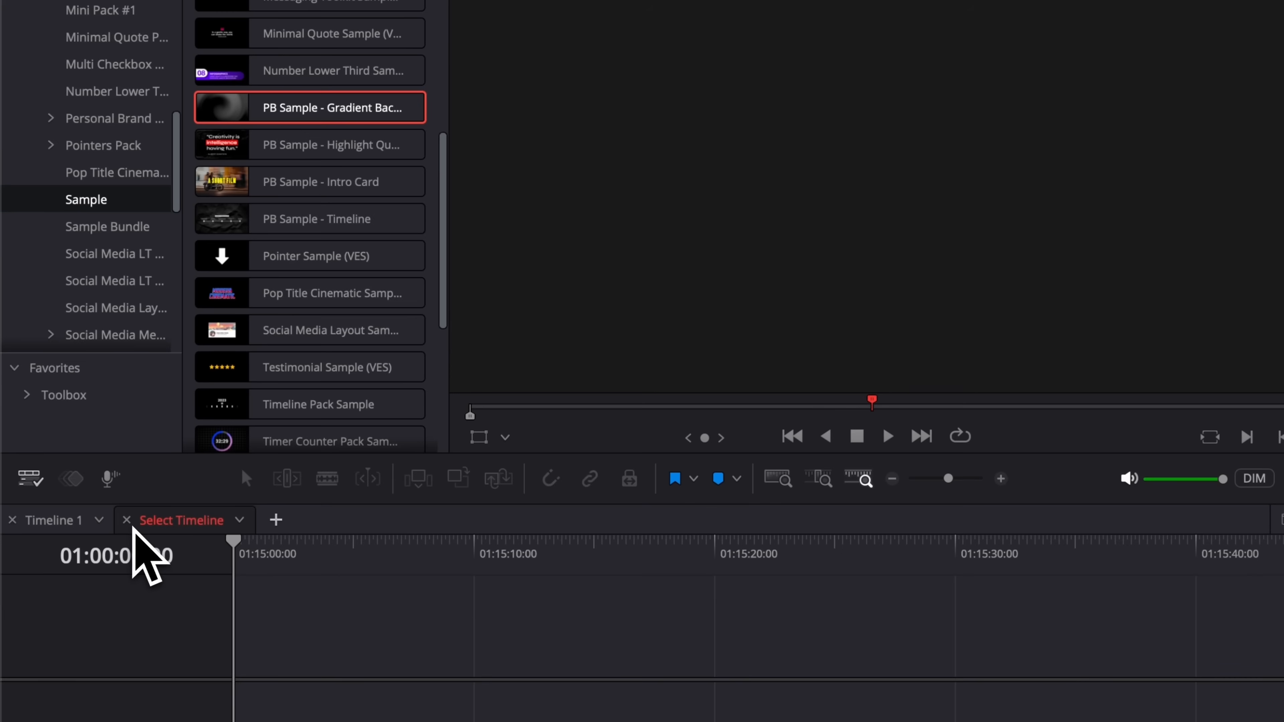
left_click(239, 519)
left_click(267, 559)
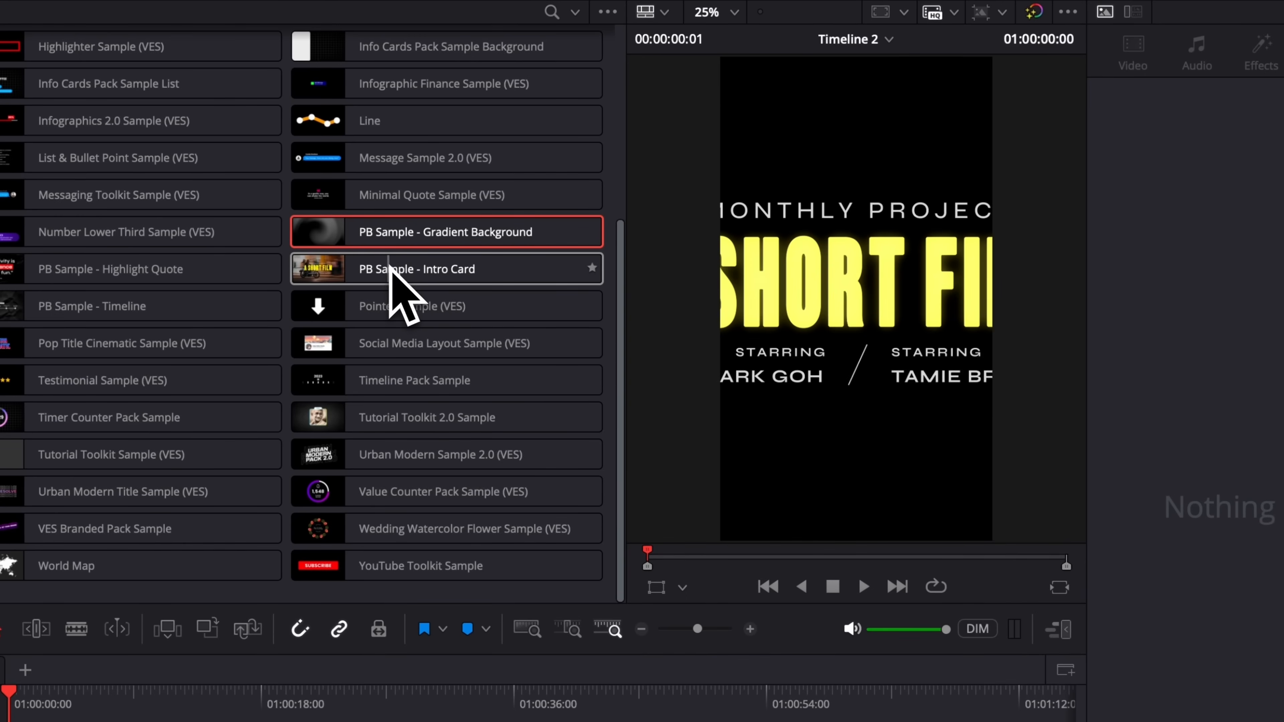
Step: Add PB Sample - Intro Card to Timeline 2, shrink it to size 0.47, and play it
left_click_drag(366, 270, 41, 721)
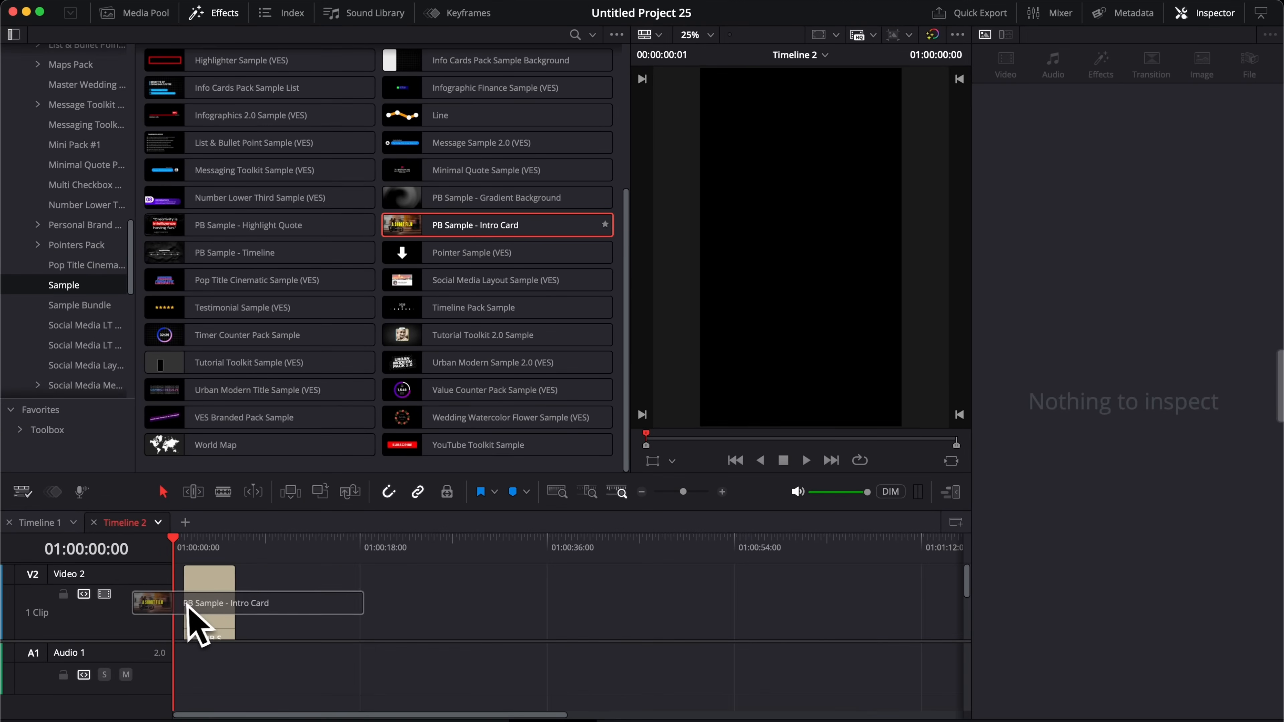
left_click_drag(187, 604, 179, 614)
left_click(197, 549)
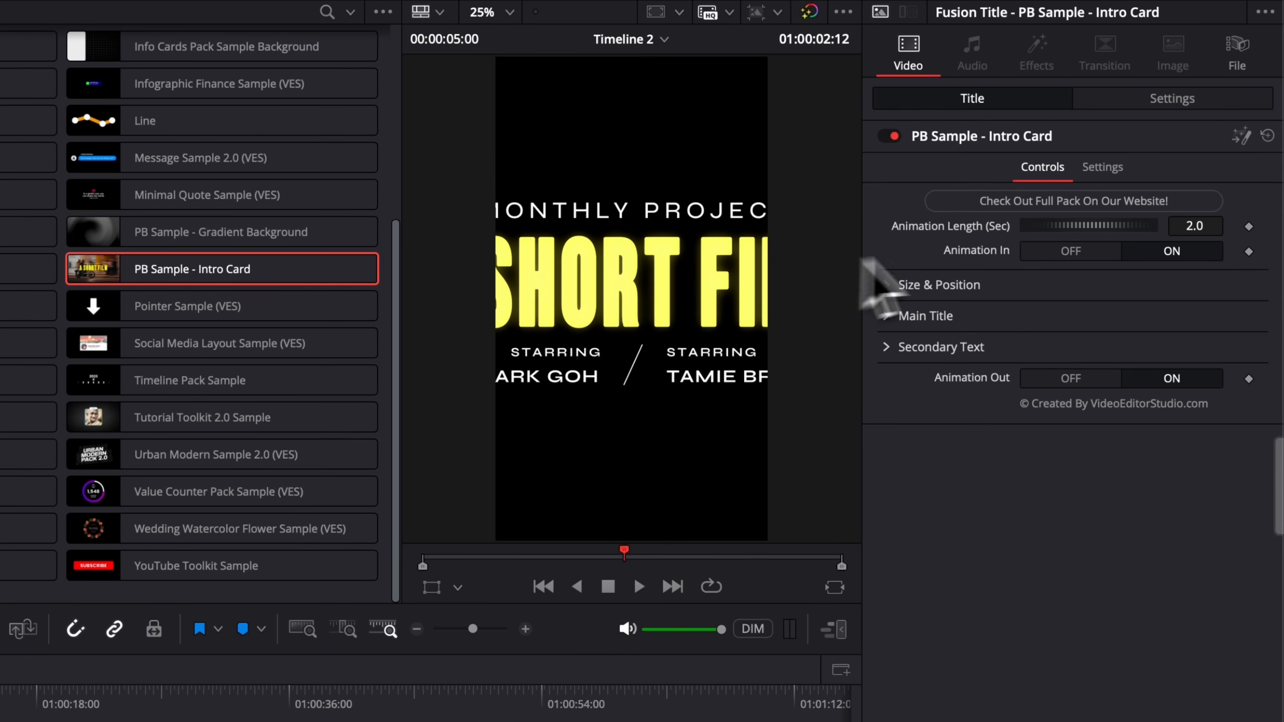
left_click(888, 287)
left_click_drag(1095, 339, 1058, 343)
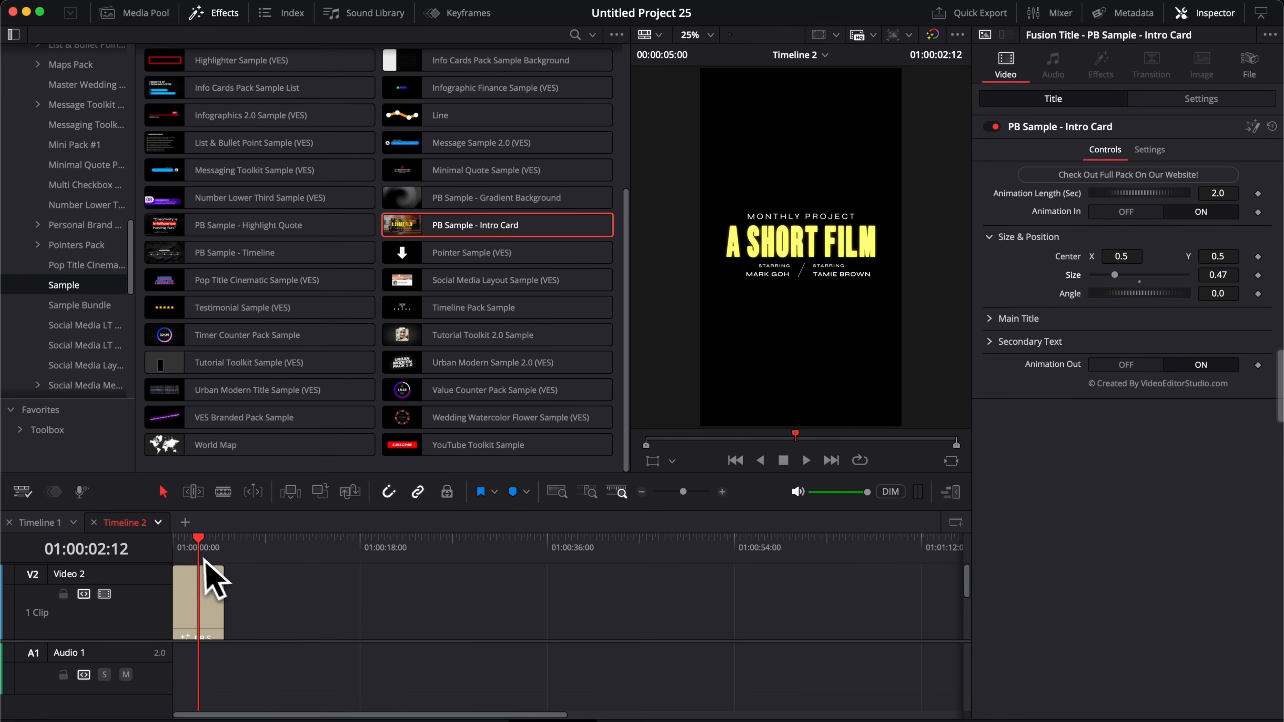
left_click_drag(200, 552, 152, 547)
key("space")
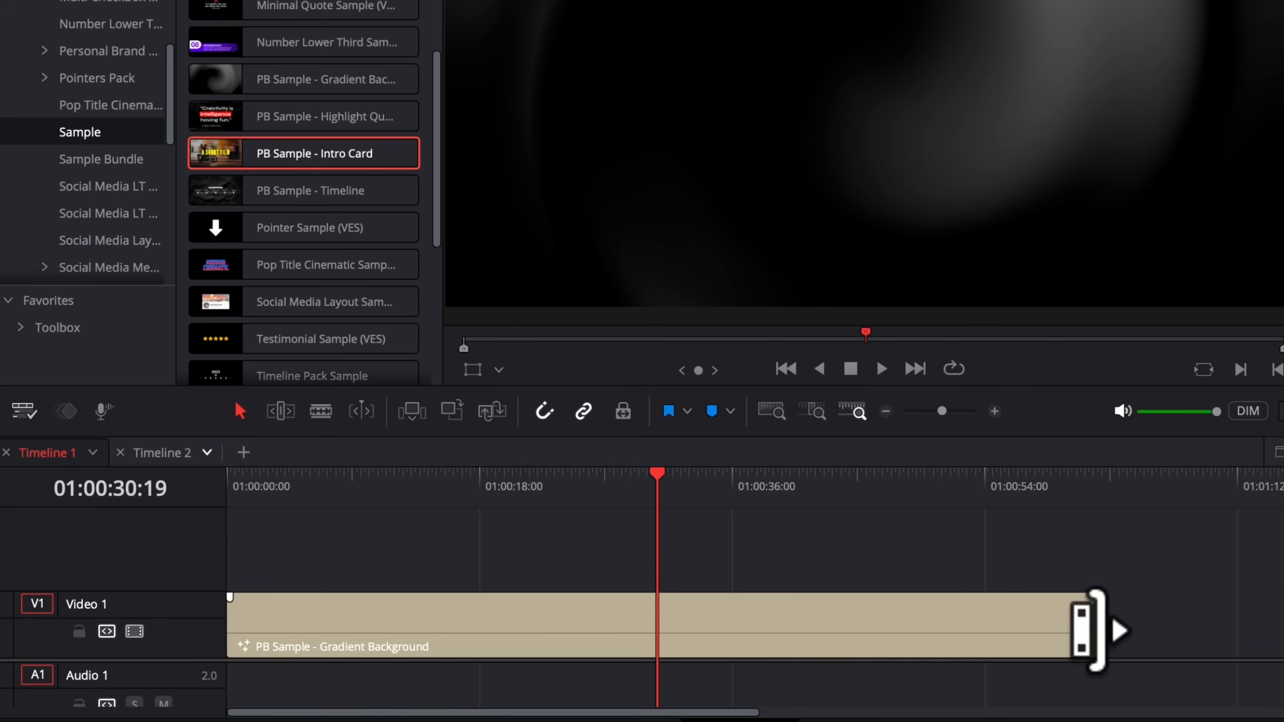
Step: Extend the Gradient Background clip on Timeline 1 to about 1:09:27 and preview it
left_click_drag(840, 654, 843, 655)
left_click_drag(1127, 630, 1205, 622)
left_click_drag(566, 493, 889, 514)
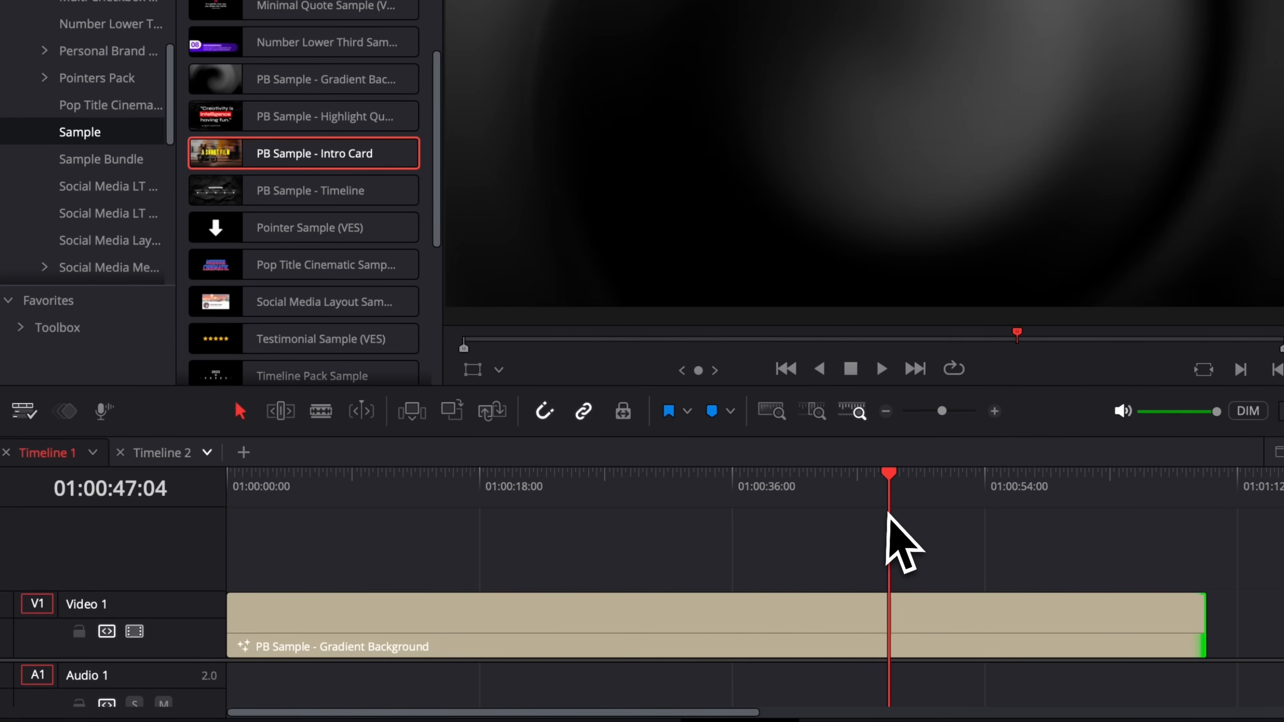
key("space")
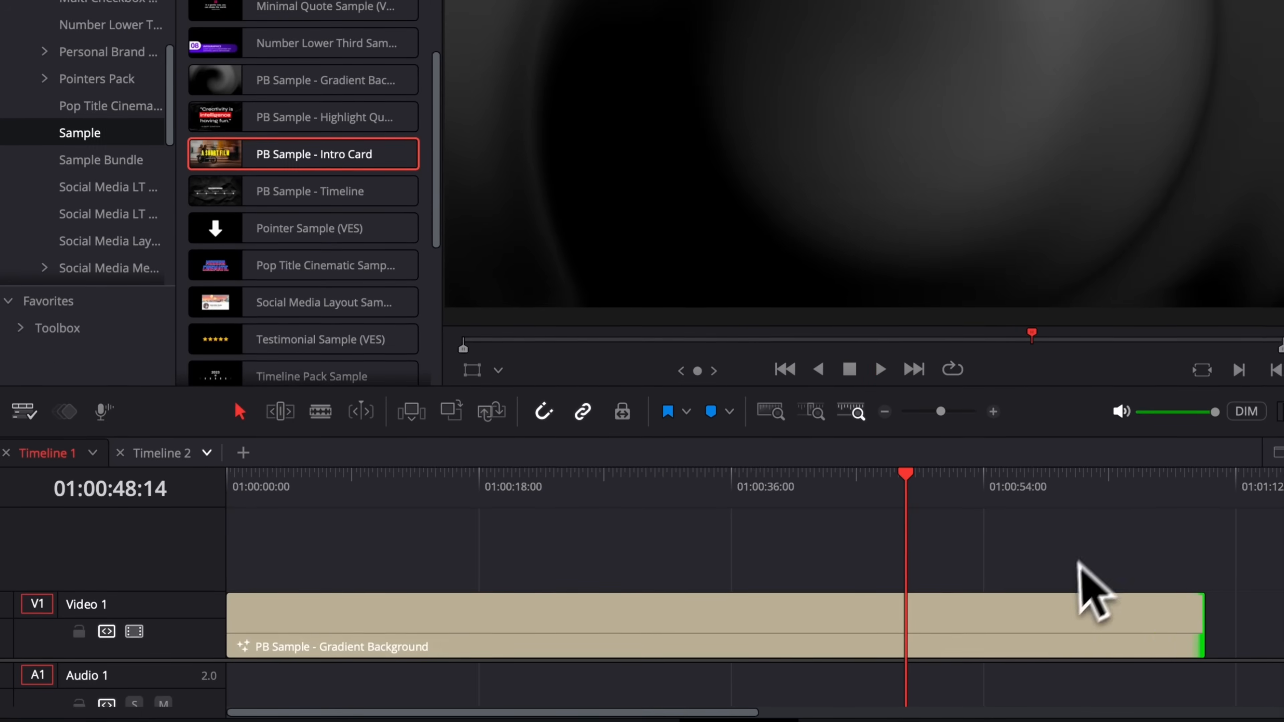
left_click_drag(800, 547, 148, 545)
key("space")
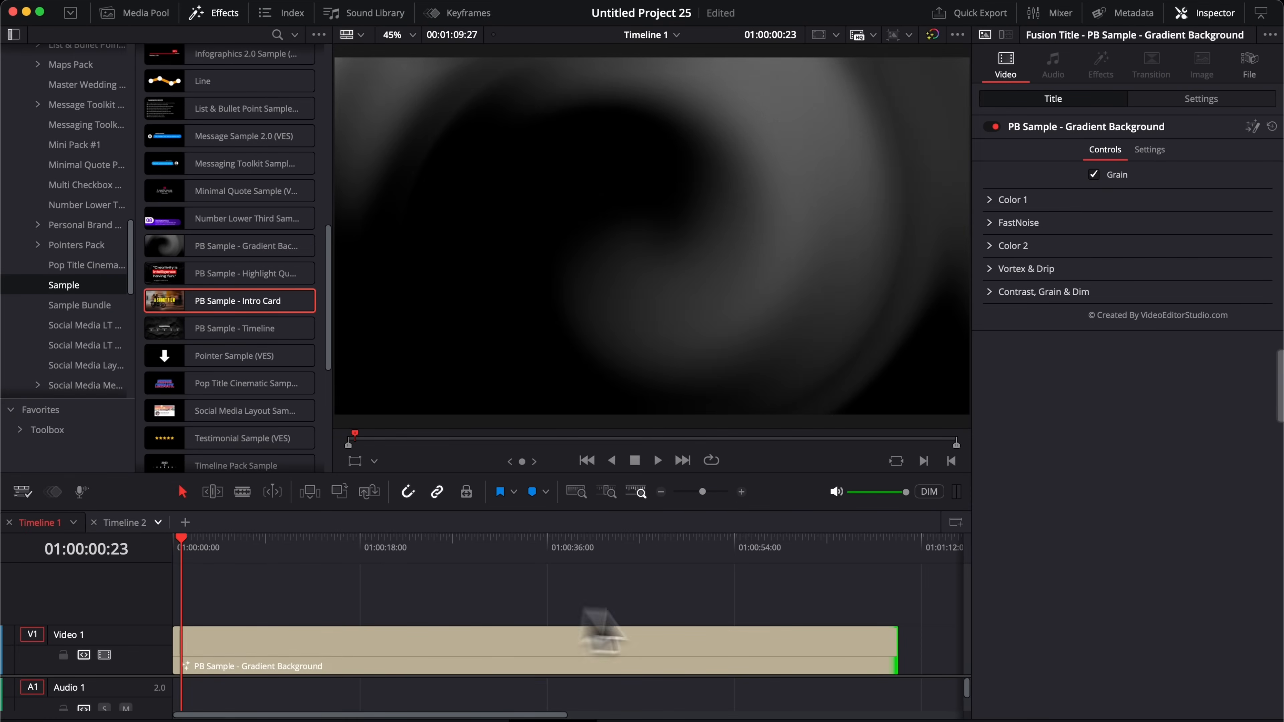
left_click(890, 548)
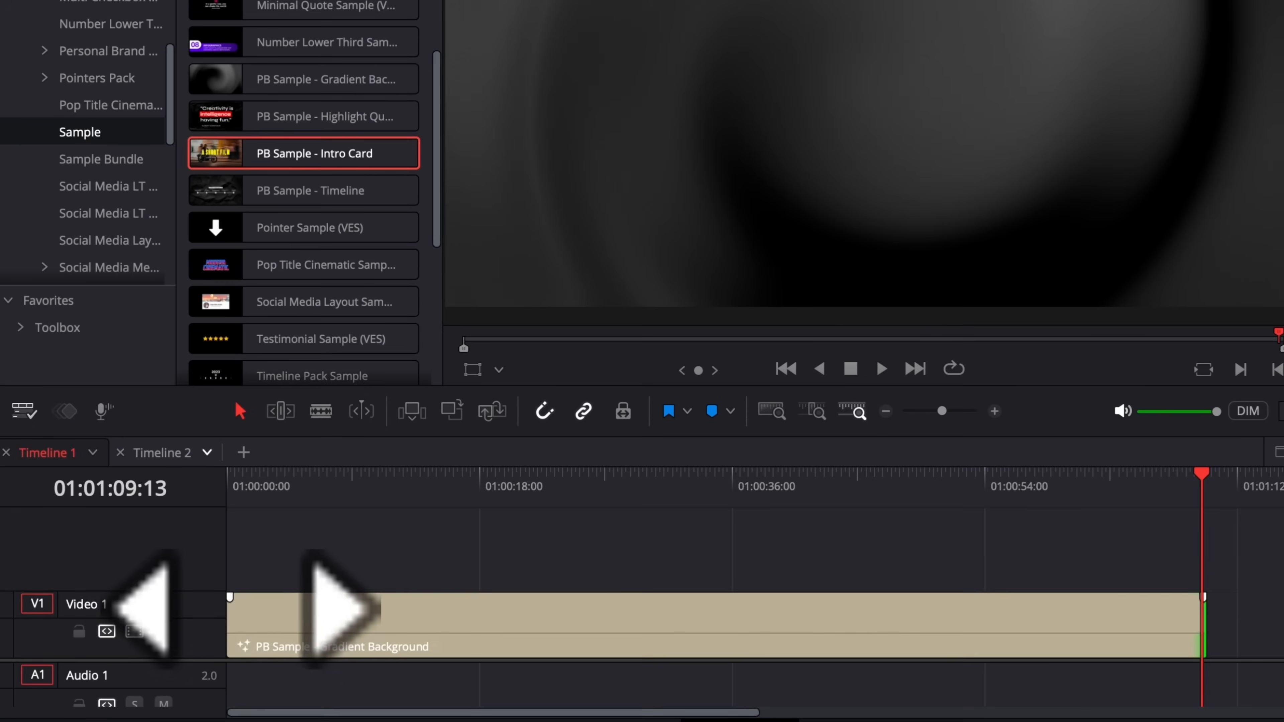
Step: Add a fade-in to the background clip and remove the trial fade-out at its end
left_click_drag(230, 598, 268, 597)
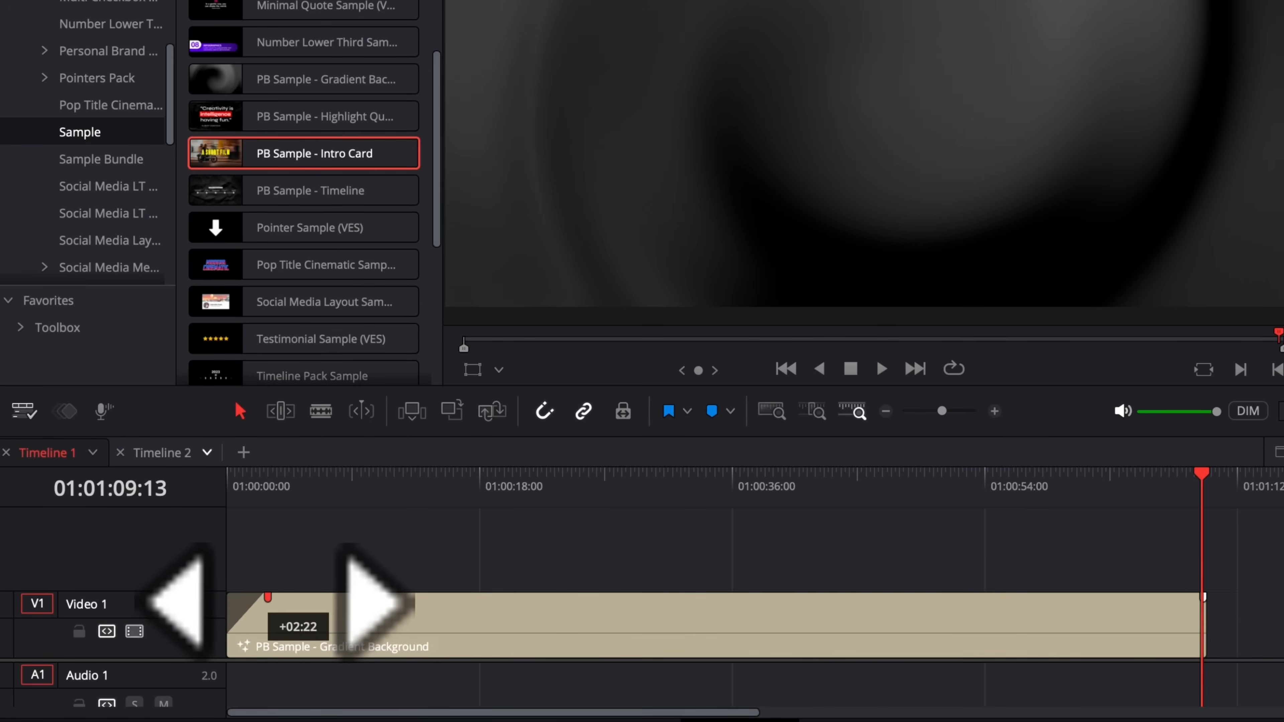
left_click_drag(1202, 597, 1154, 597)
left_click(227, 487)
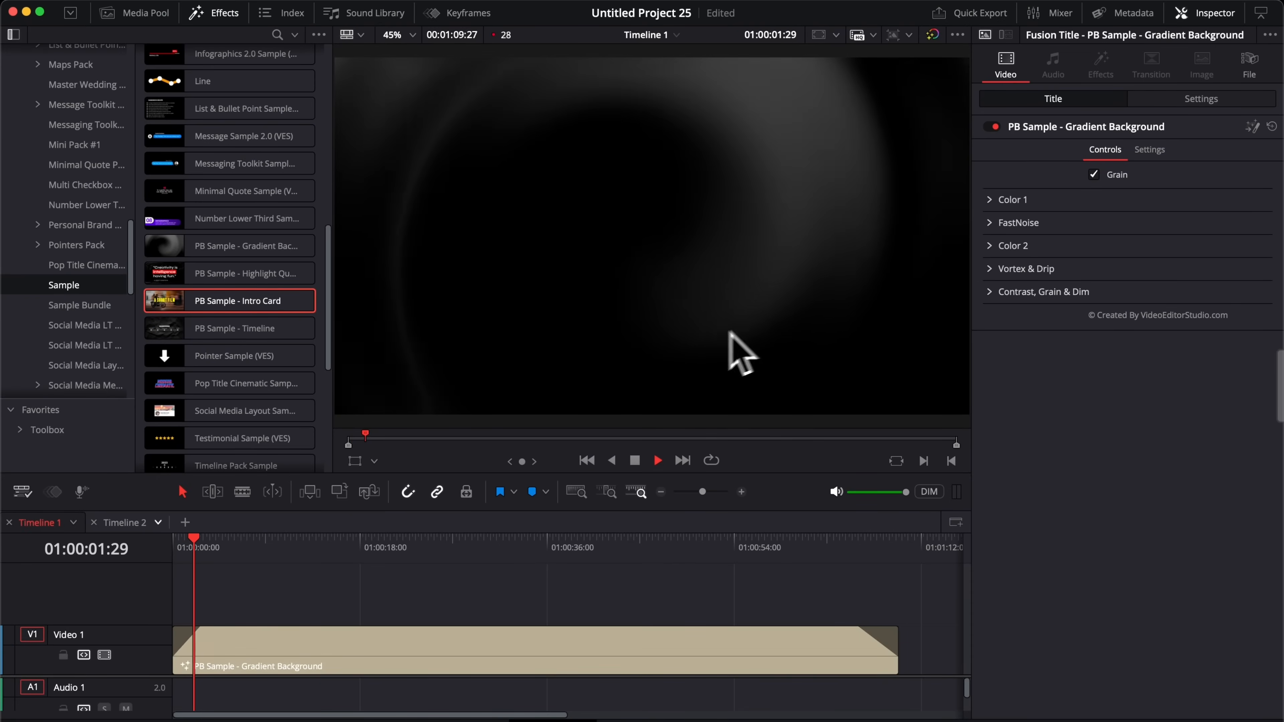
key("space")
key("space")
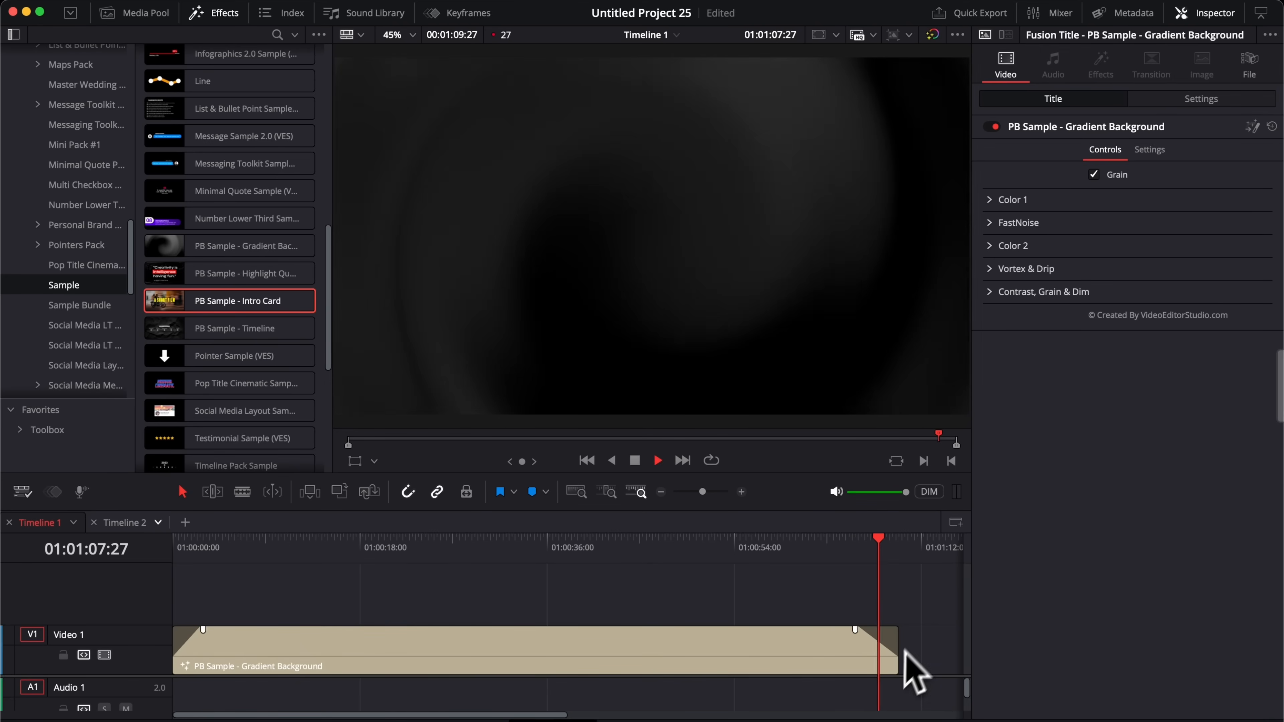
key("space")
left_click_drag(860, 634, 947, 633)
left_click_drag(174, 545, 187, 547)
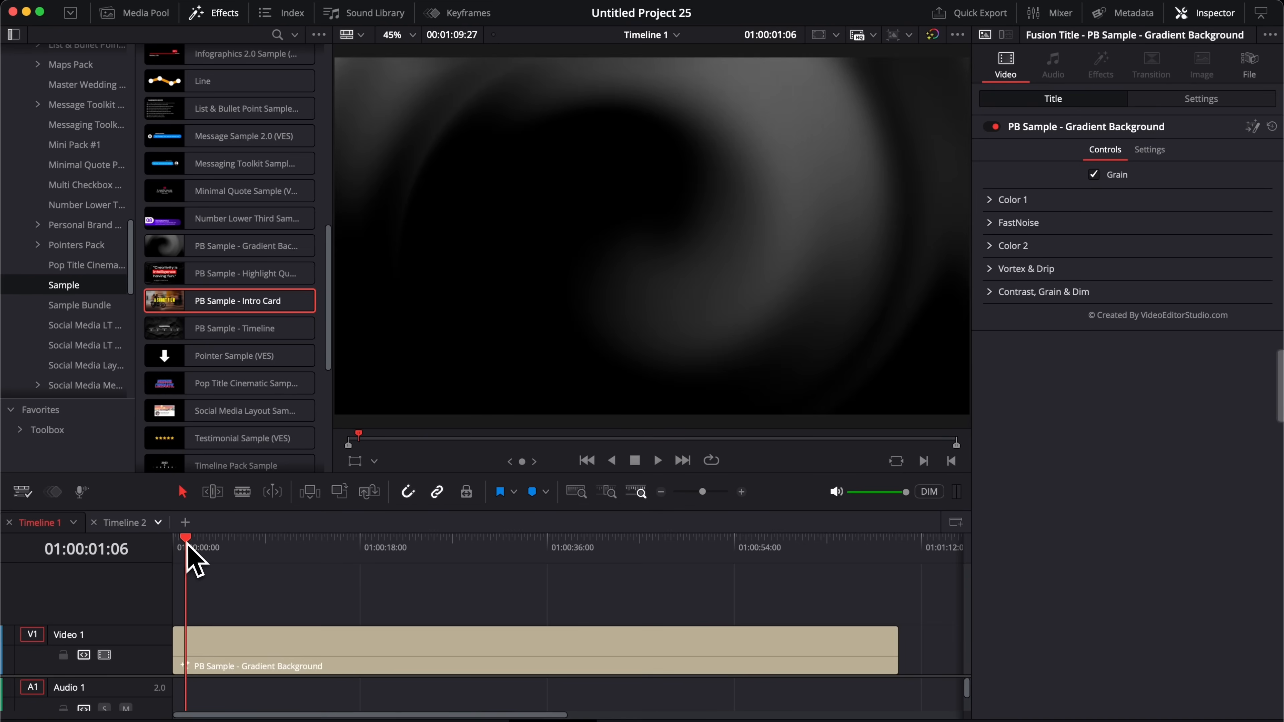
left_click(203, 658)
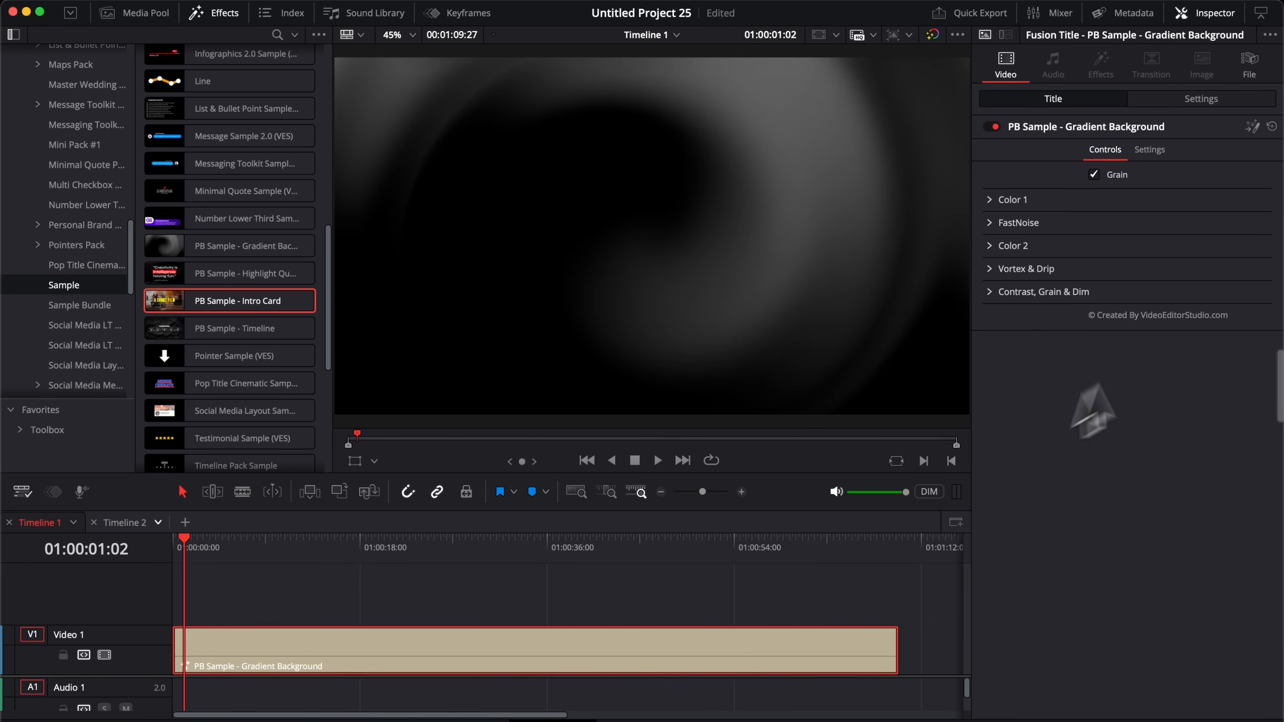
Step: Keyframe the background's position from Y 2475 at frame 0 down to Y 0 at about 2 s
left_click(1189, 105)
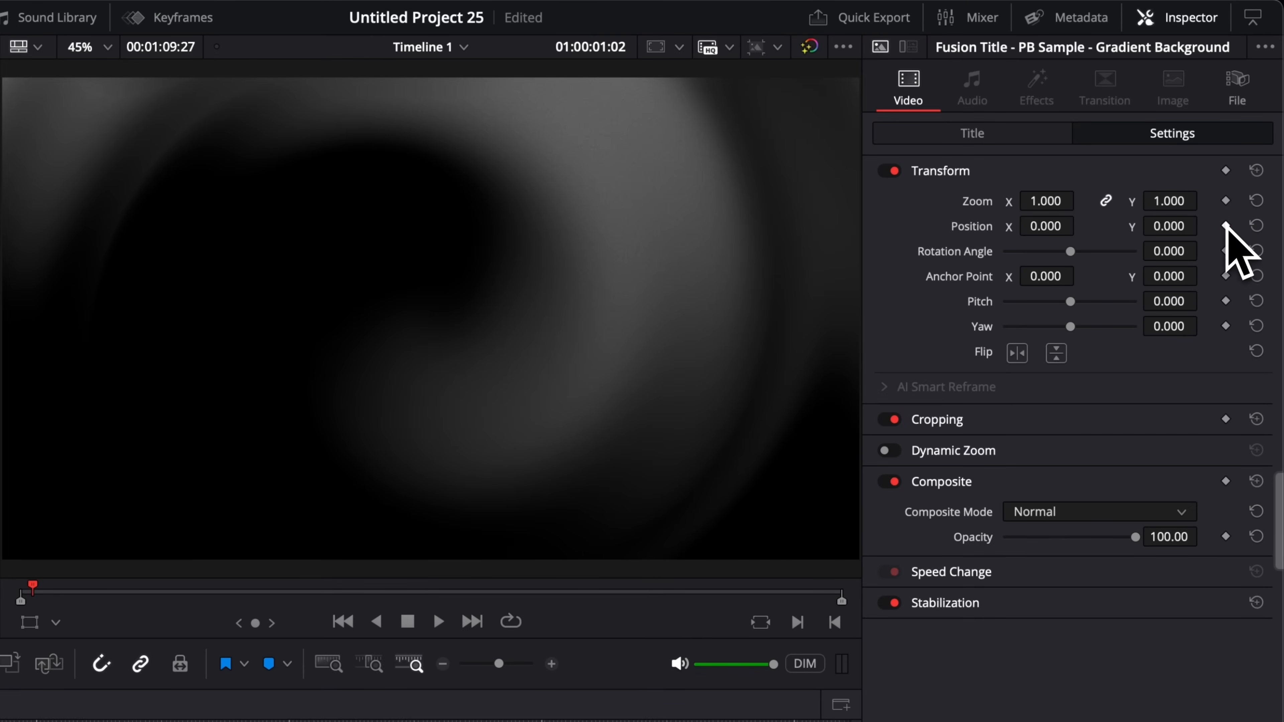
left_click(1226, 226)
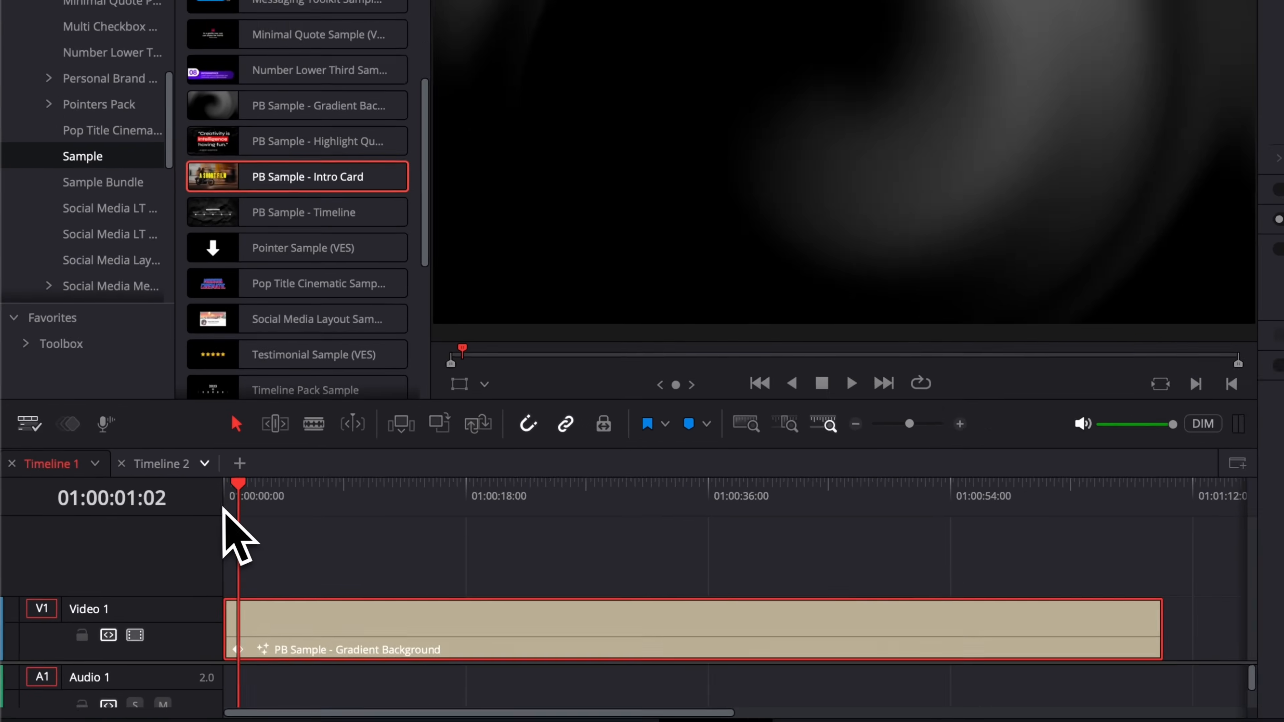
left_click(174, 546)
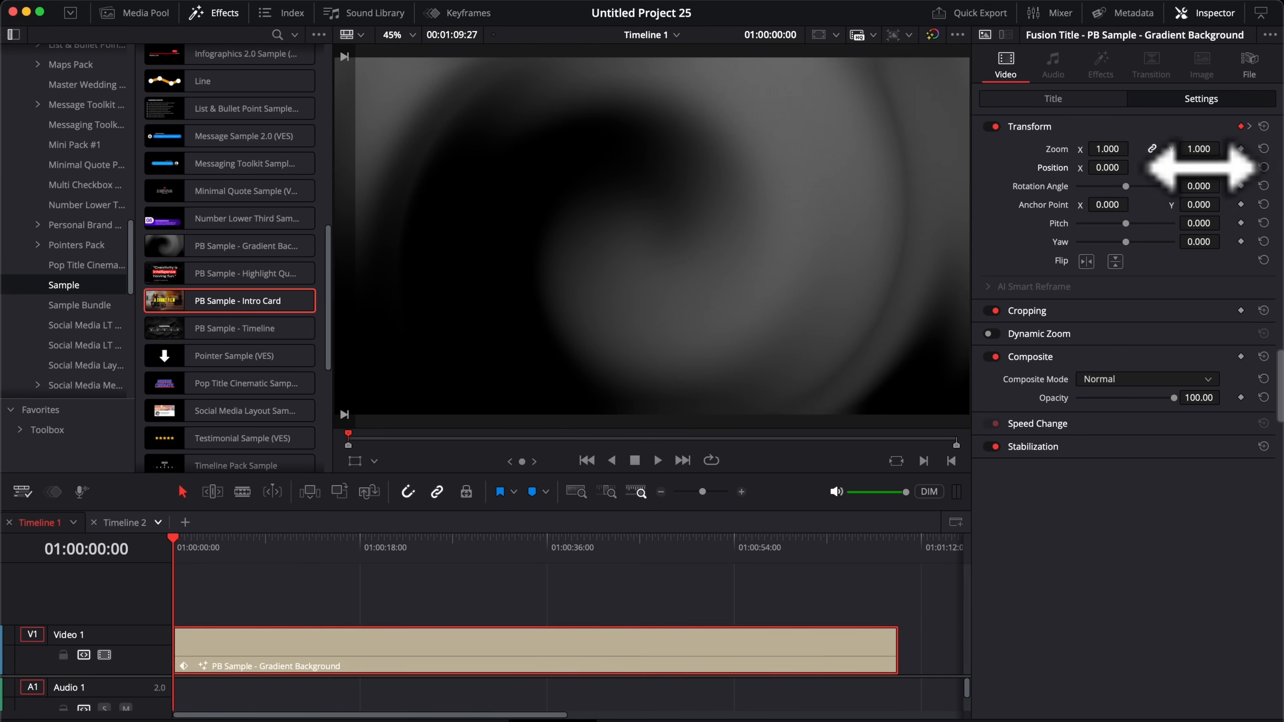
left_click_drag(1204, 167, 1225, 165)
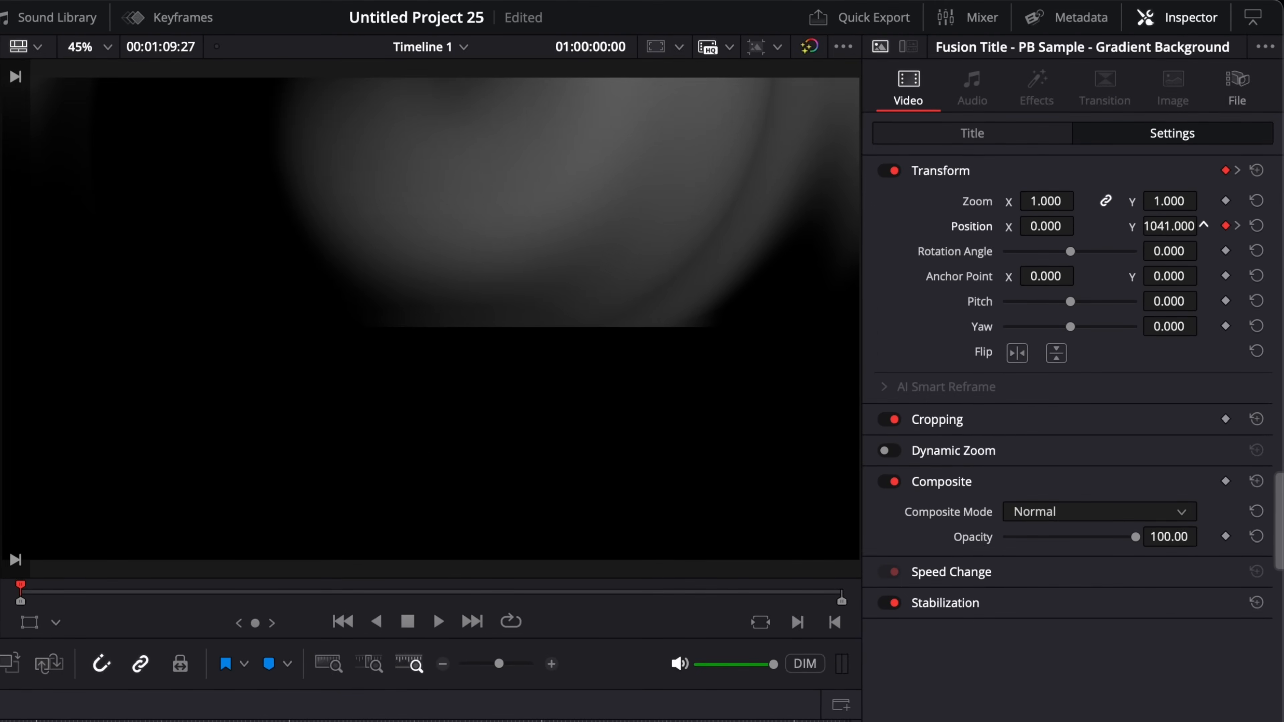
left_click_drag(1204, 224, 1204, 224)
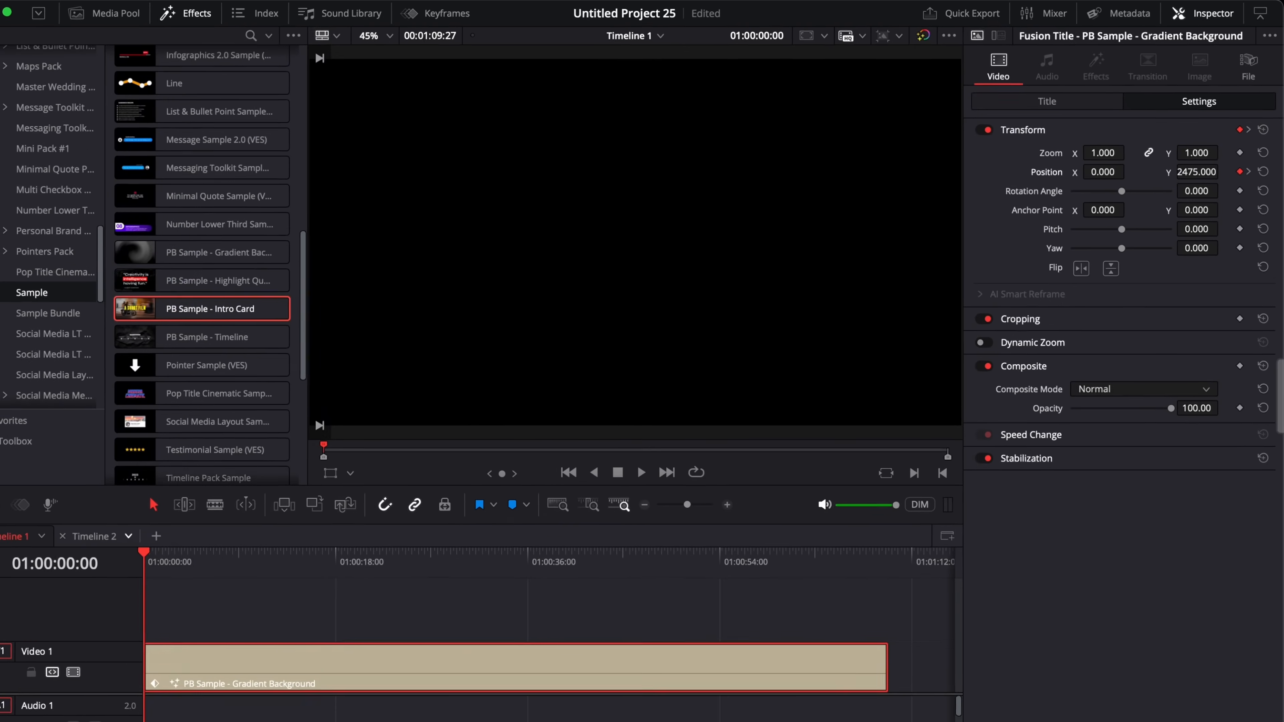
key("space")
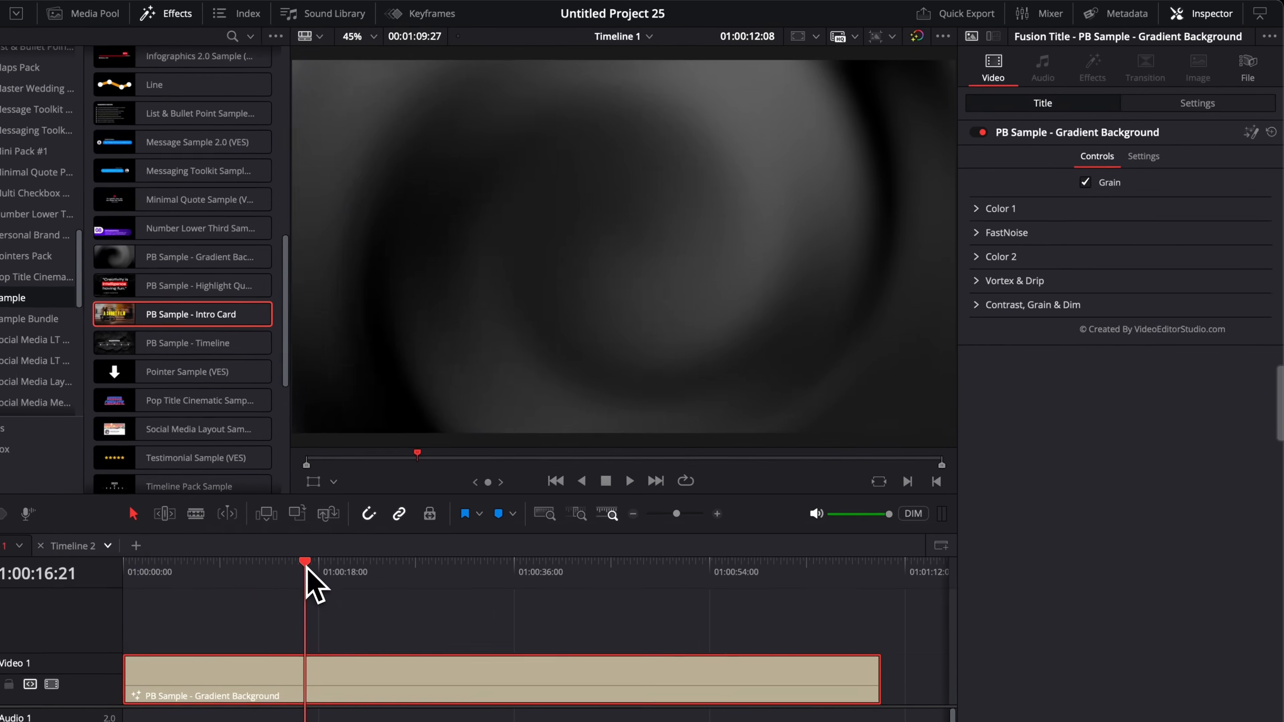
left_click_drag(307, 577, 440, 577)
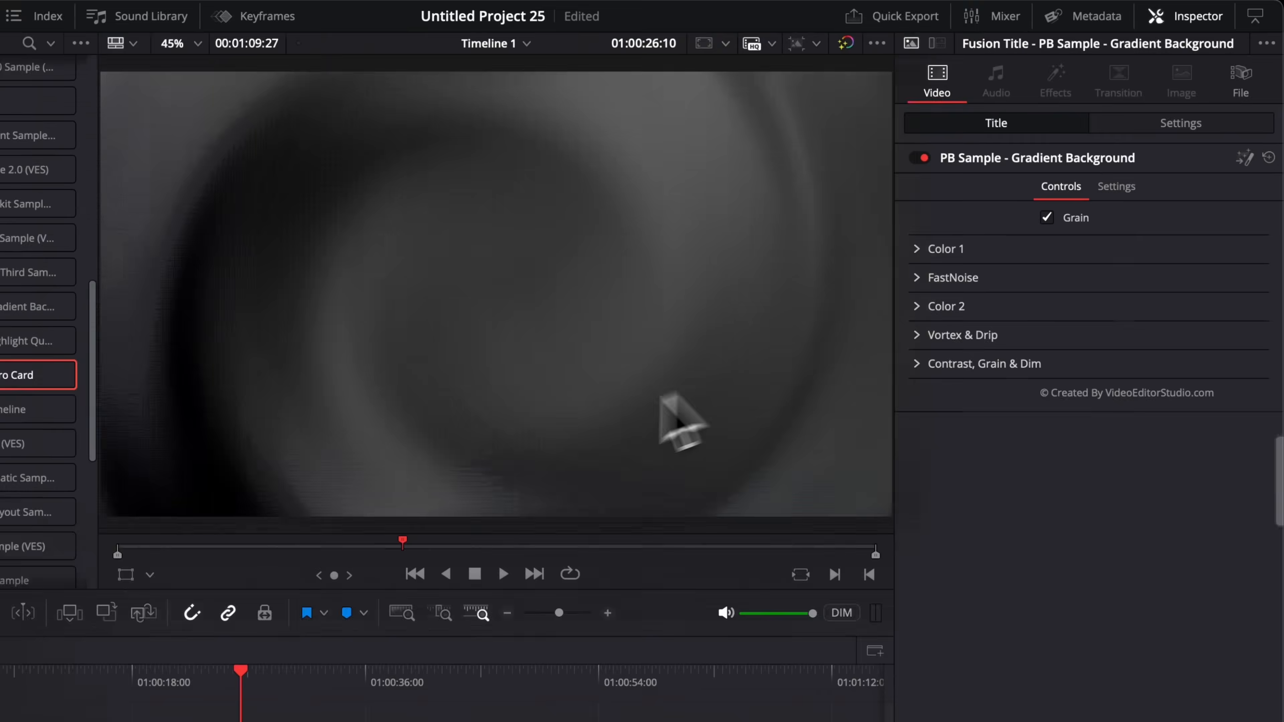
Step: Play and scrub through the background animation to compare it with and without grain
key("space")
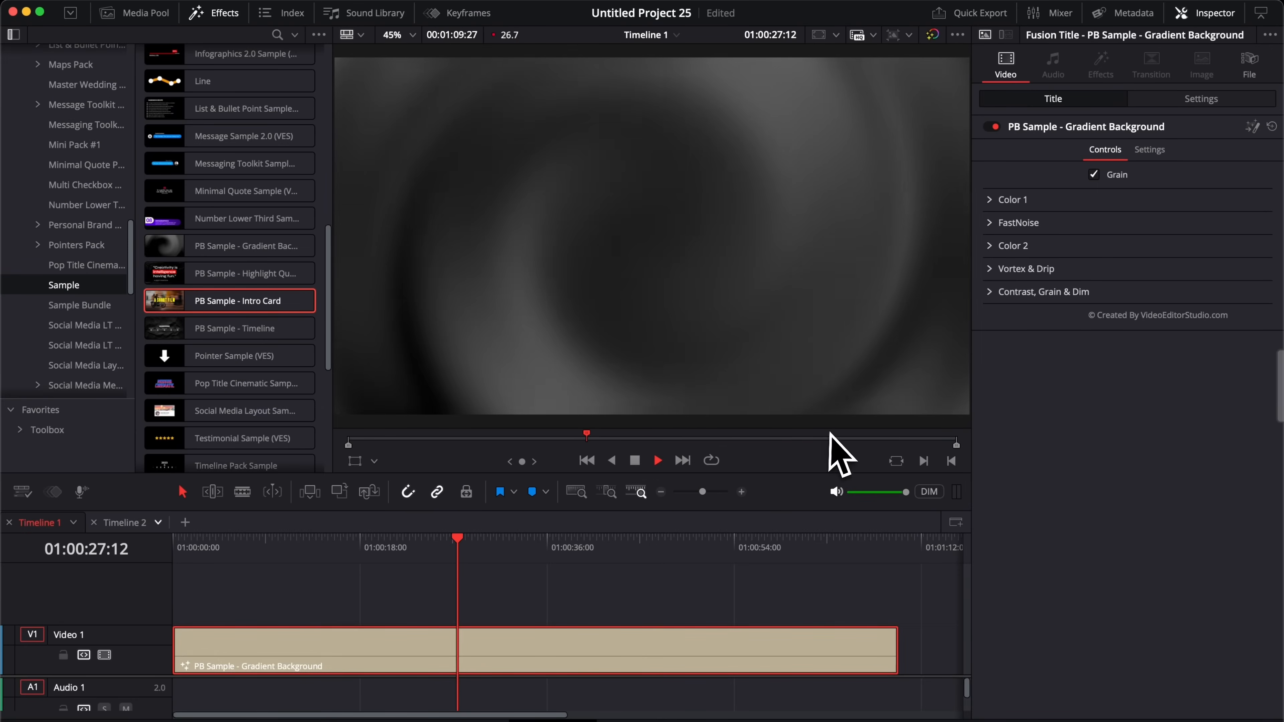
key("space")
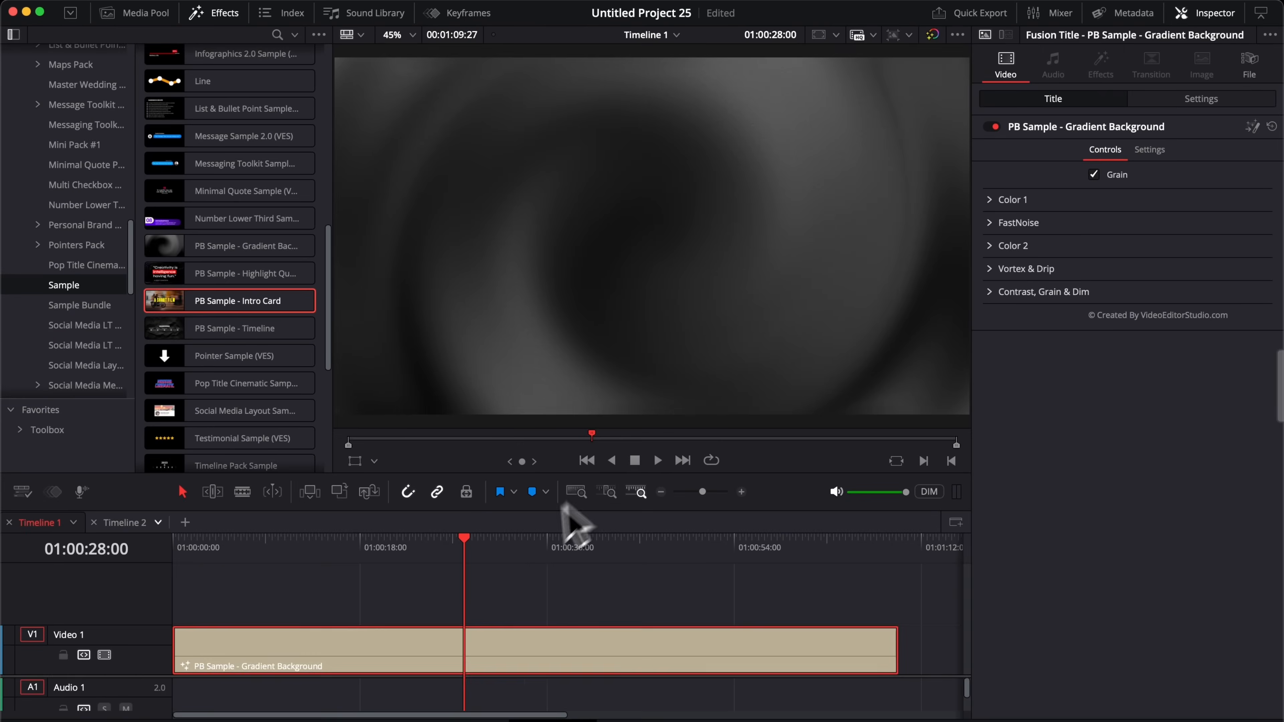
left_click_drag(506, 543, 435, 541)
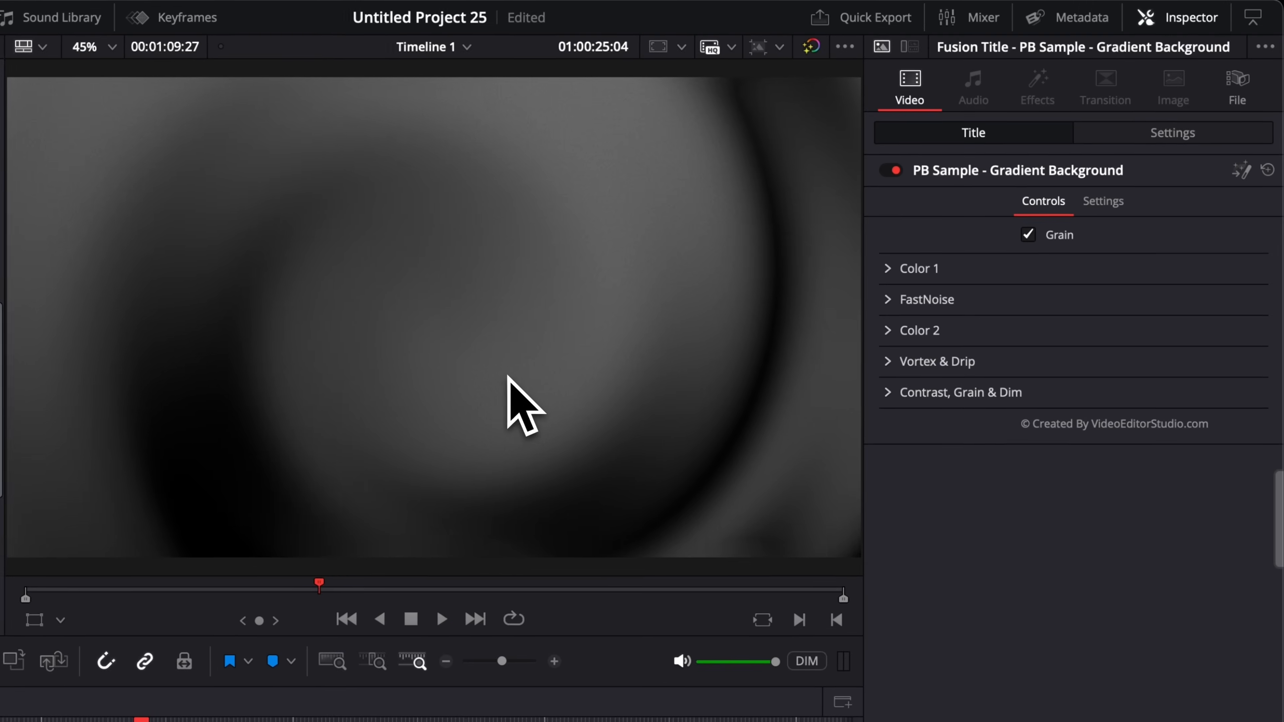
key("space")
key("space")
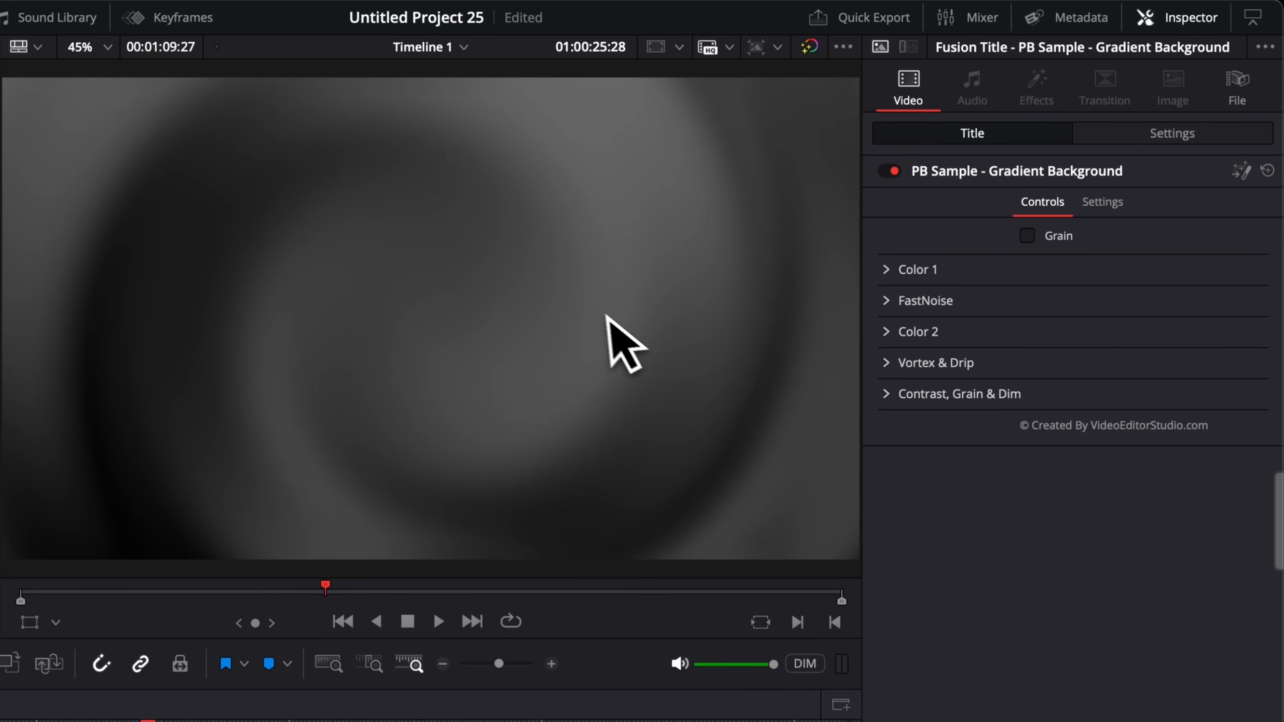
key("space")
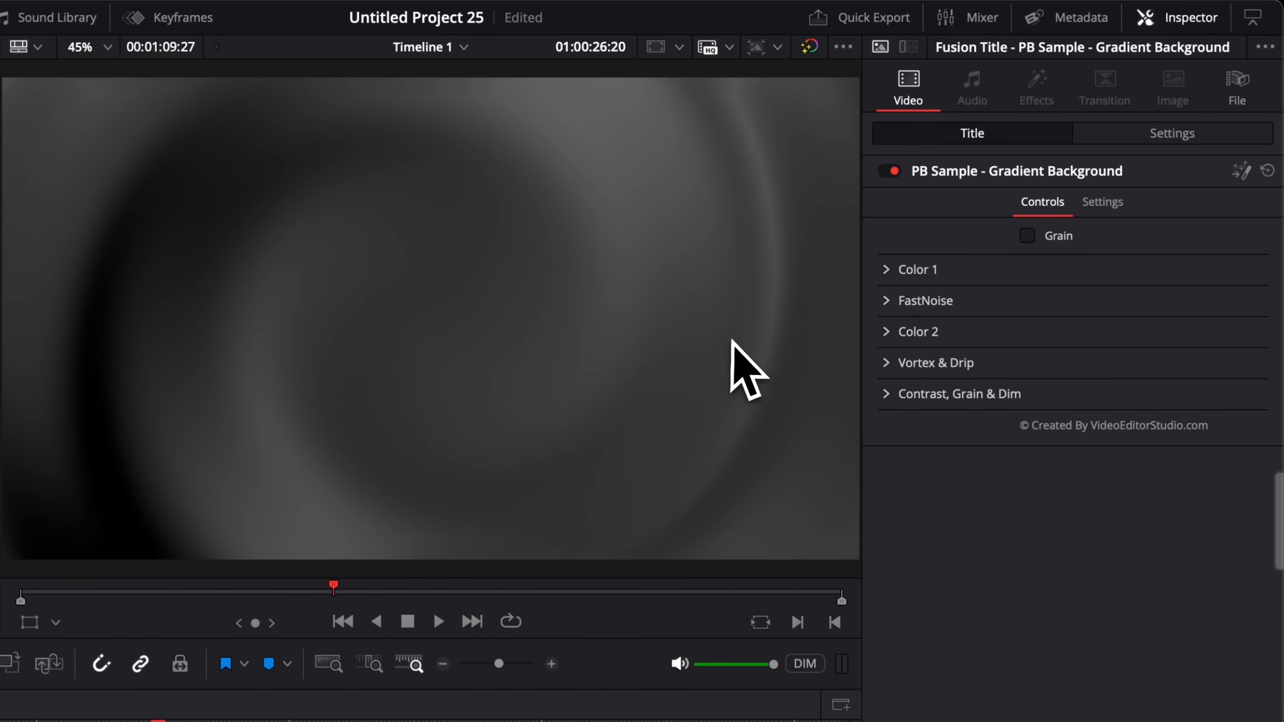
Step: Change Color 1 from light gray to teal (Red 0.121568, Green and Blue 0.694117)
left_click(886, 269)
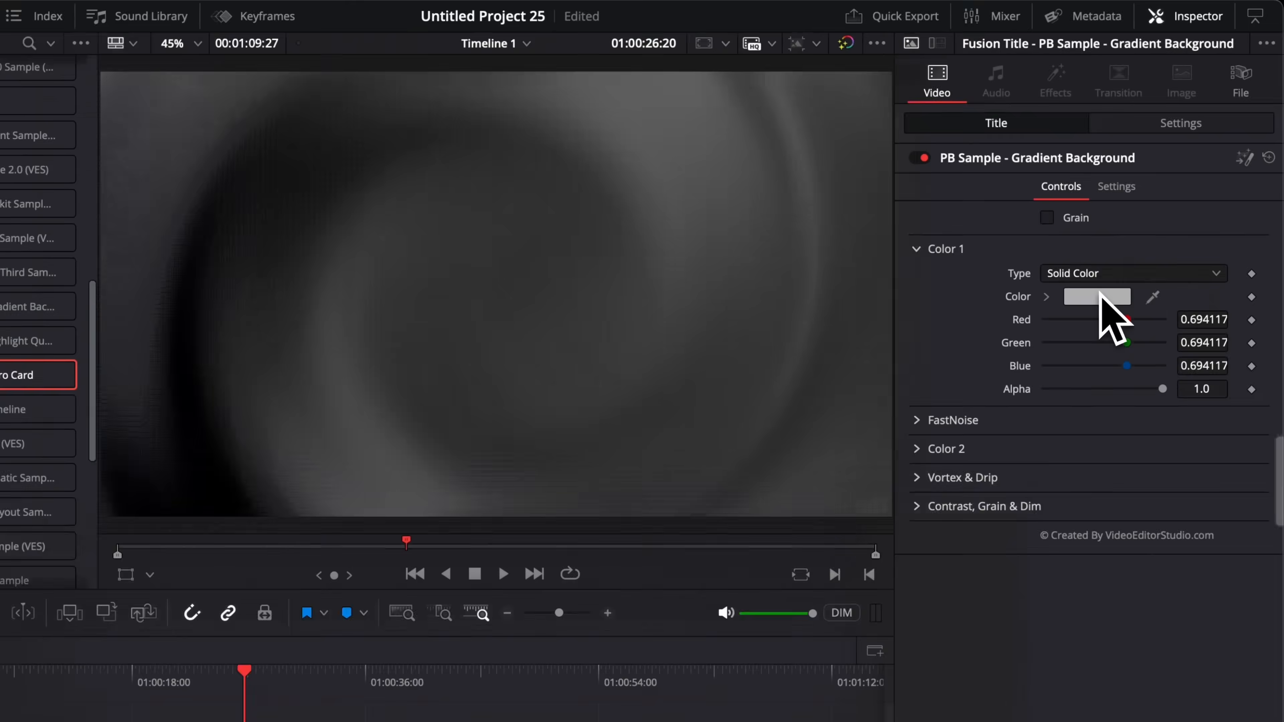
left_click(1098, 297)
left_click_drag(974, 531, 913, 550)
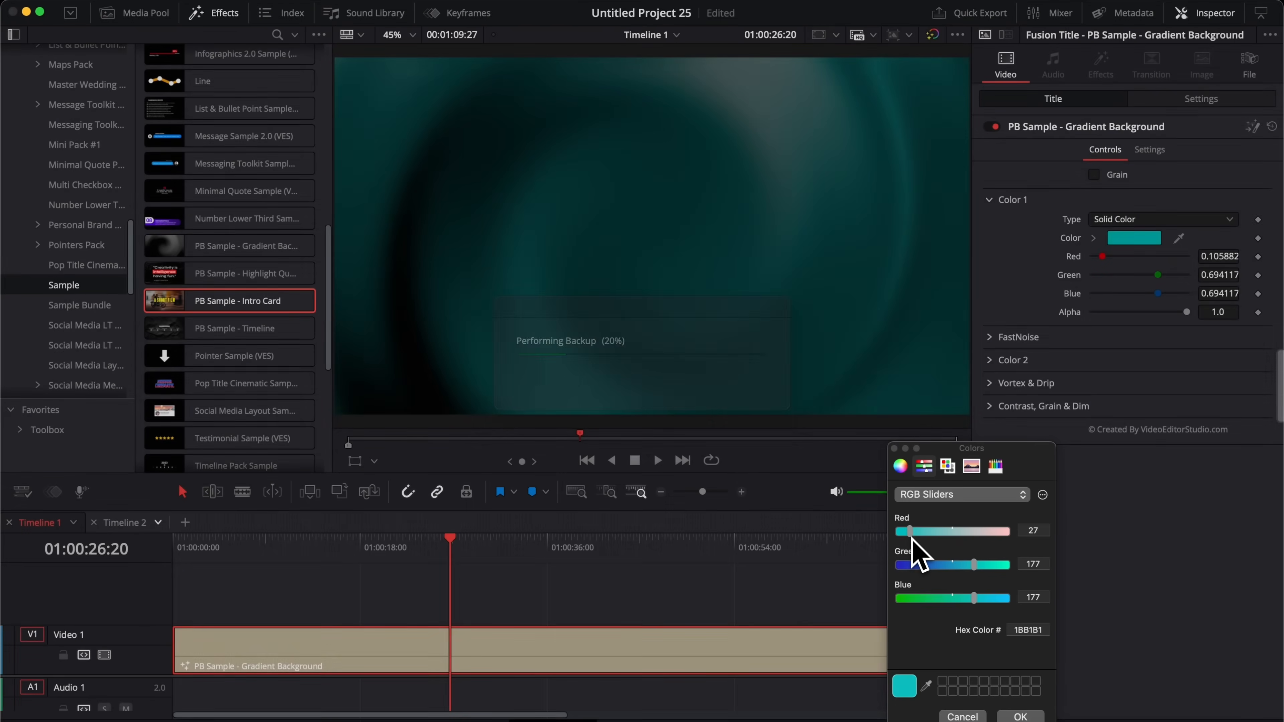
left_click(1020, 717)
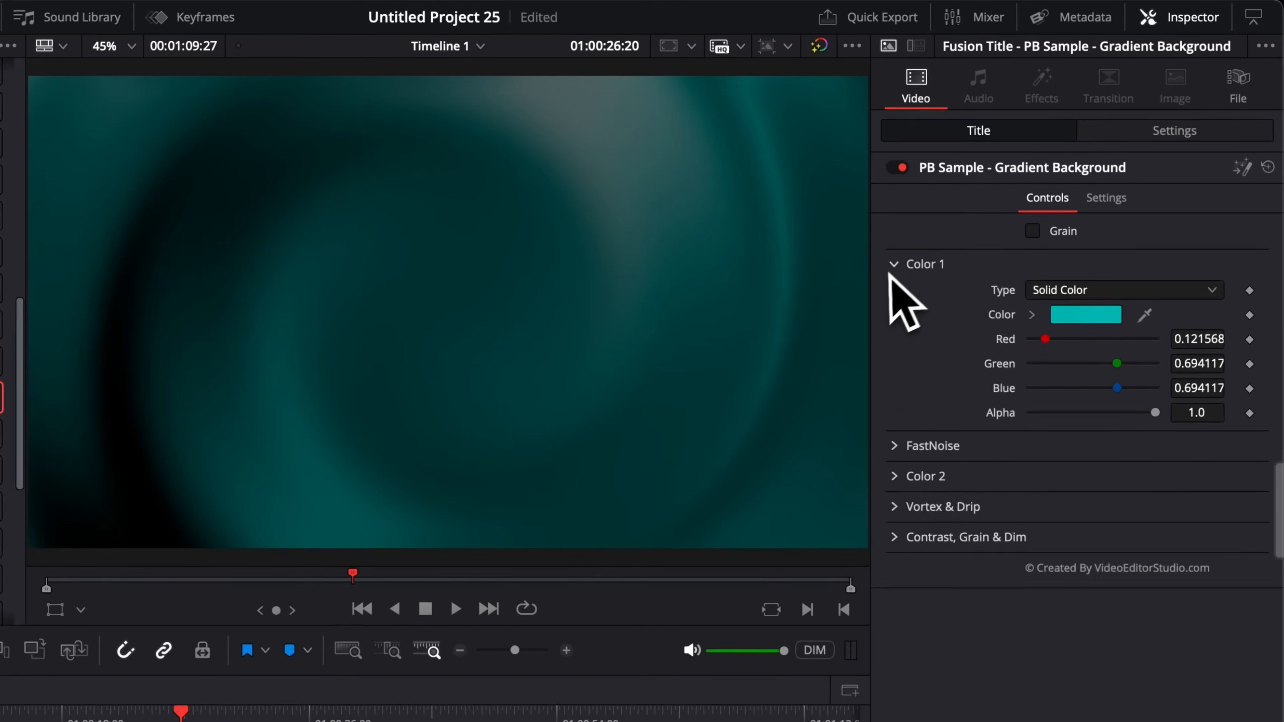
Step: Make Color 2 a solid red (Red 0.733333) using the Colors picker
left_click(989, 200)
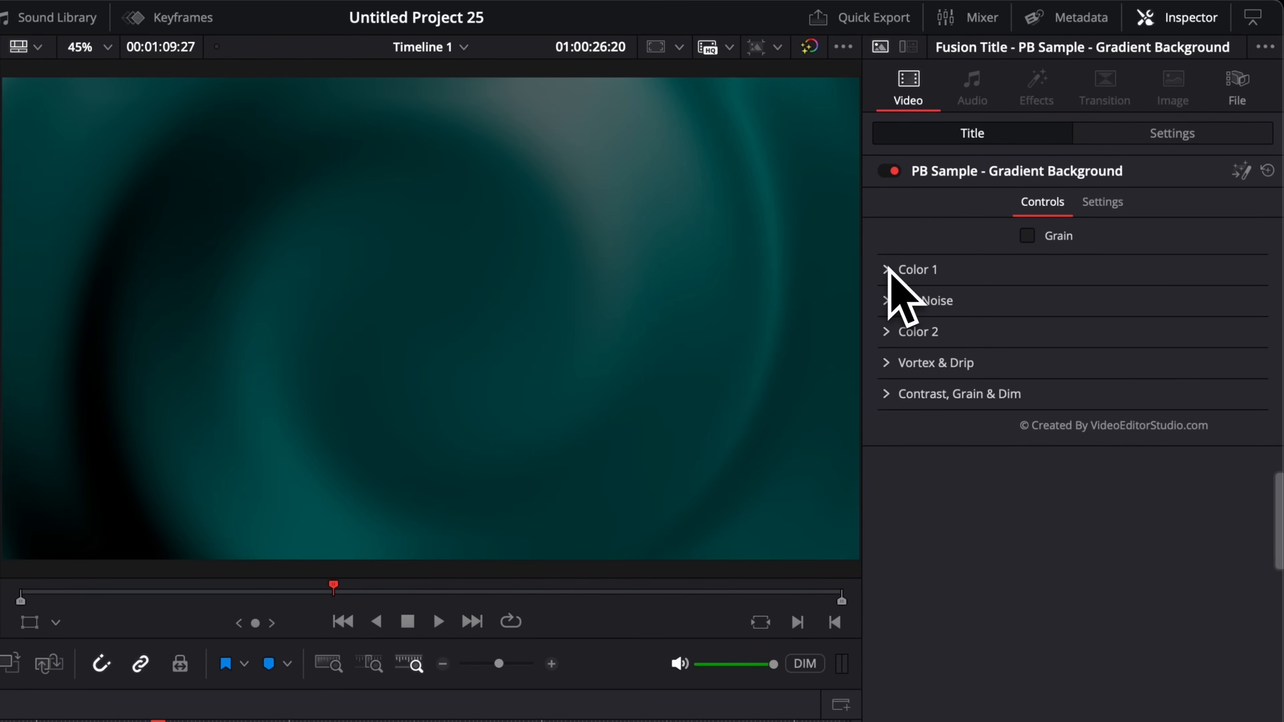
left_click(890, 337)
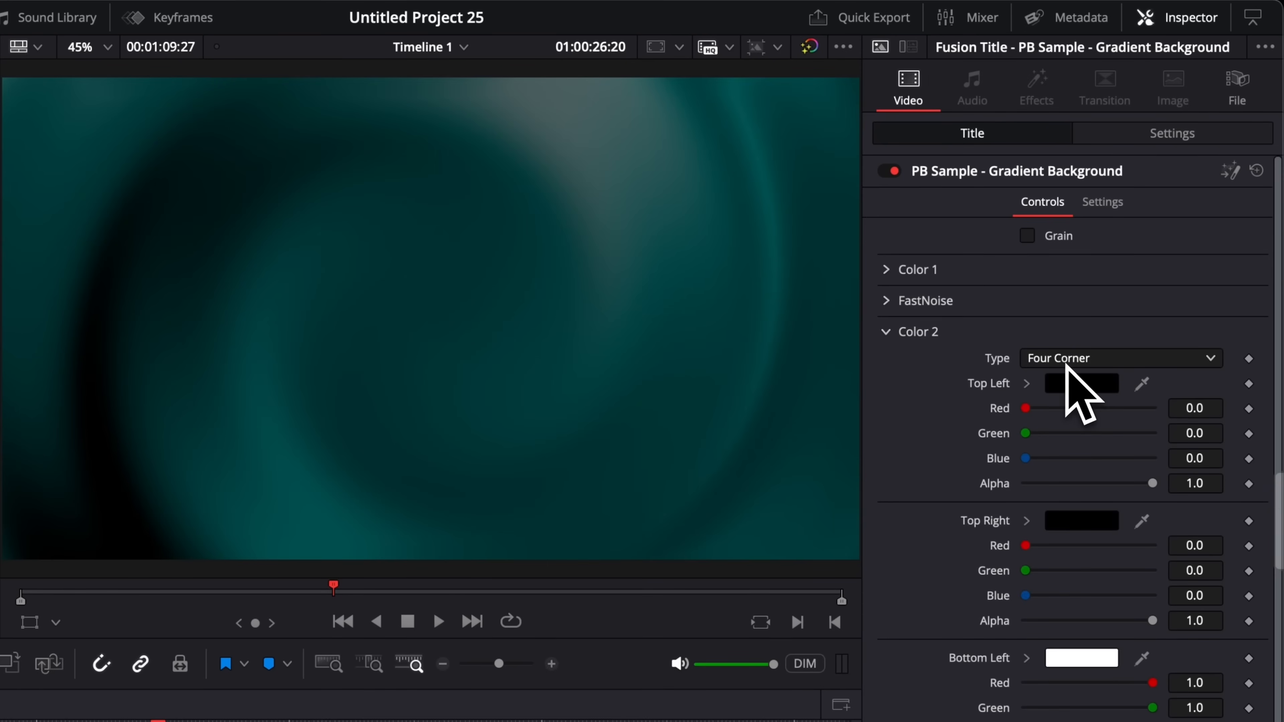
left_click(1106, 359)
left_click(1082, 386)
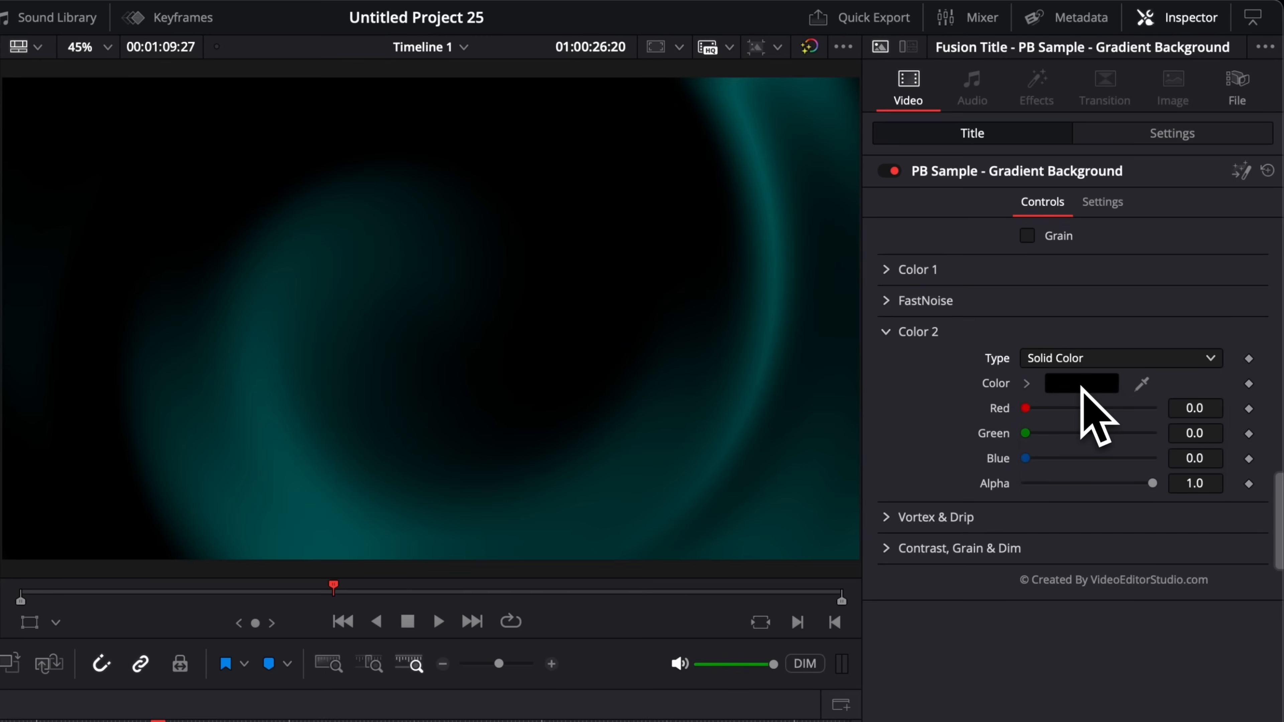
left_click(1082, 386)
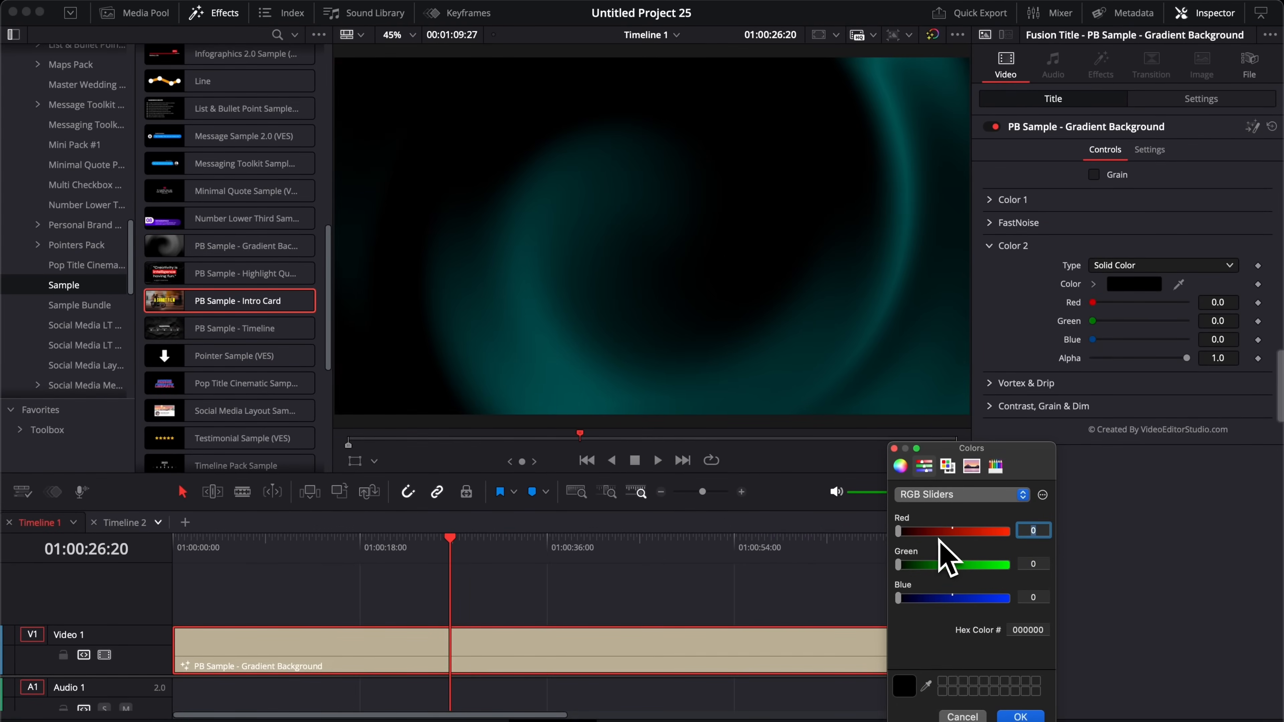
left_click_drag(939, 537, 993, 538)
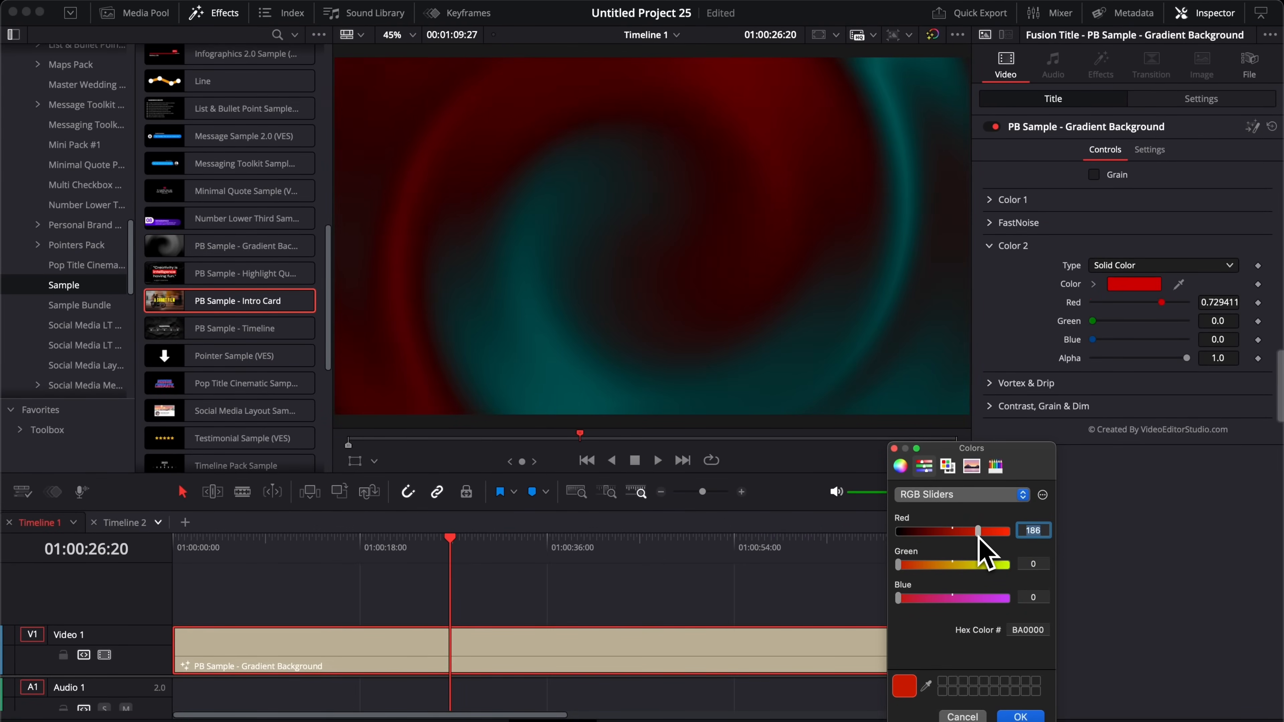
left_click(1021, 717)
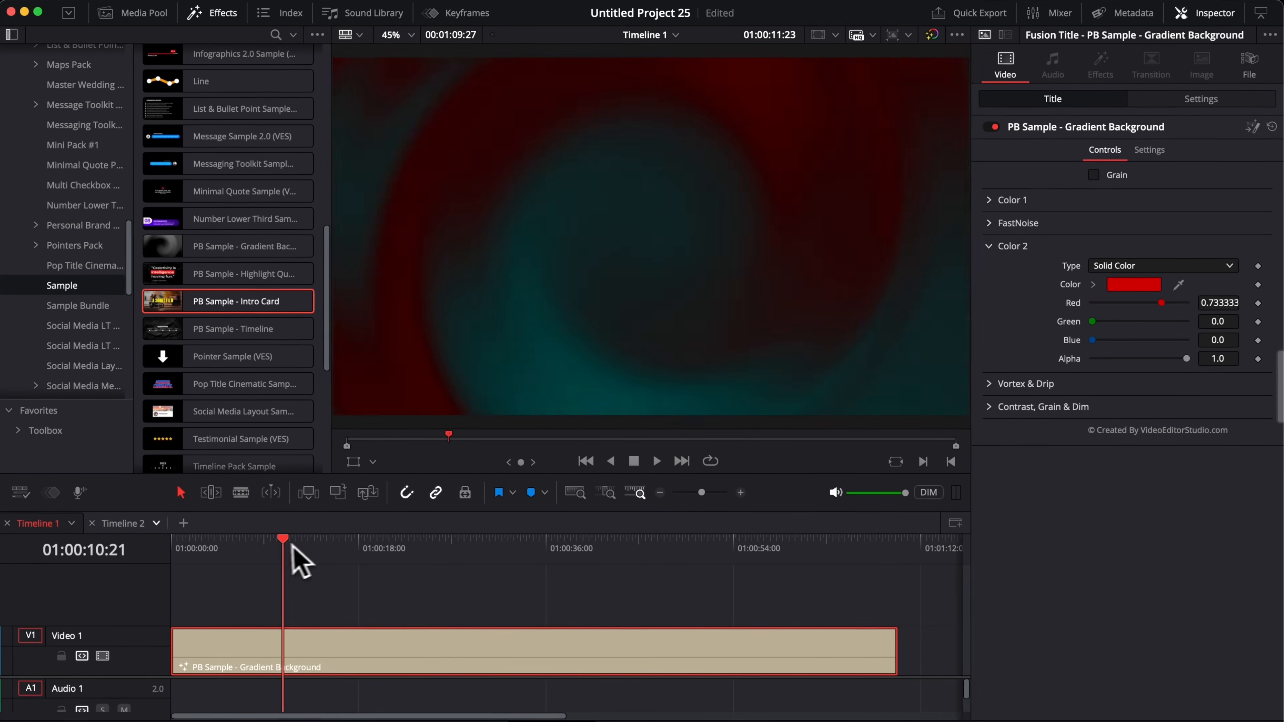
Step: Preview the red-and-teal backdrop, then switch Color 2's type back to Four Corner
left_click_drag(293, 547, 456, 546)
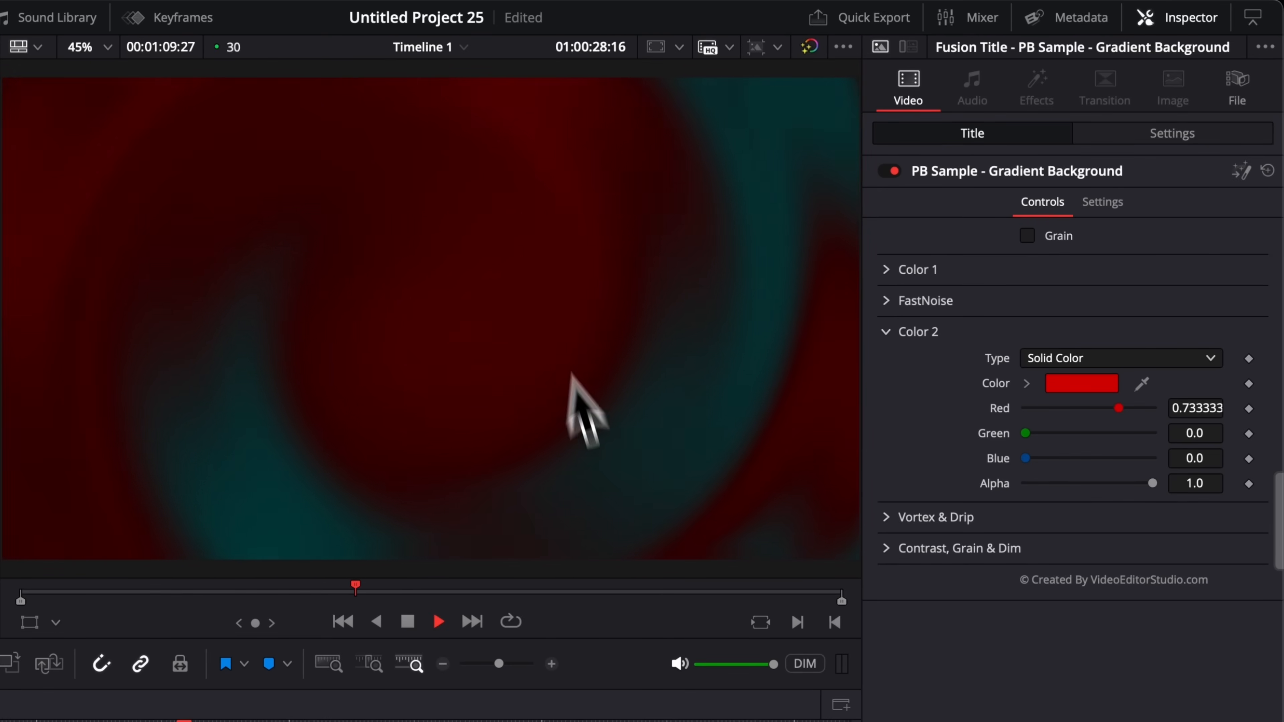
key("space")
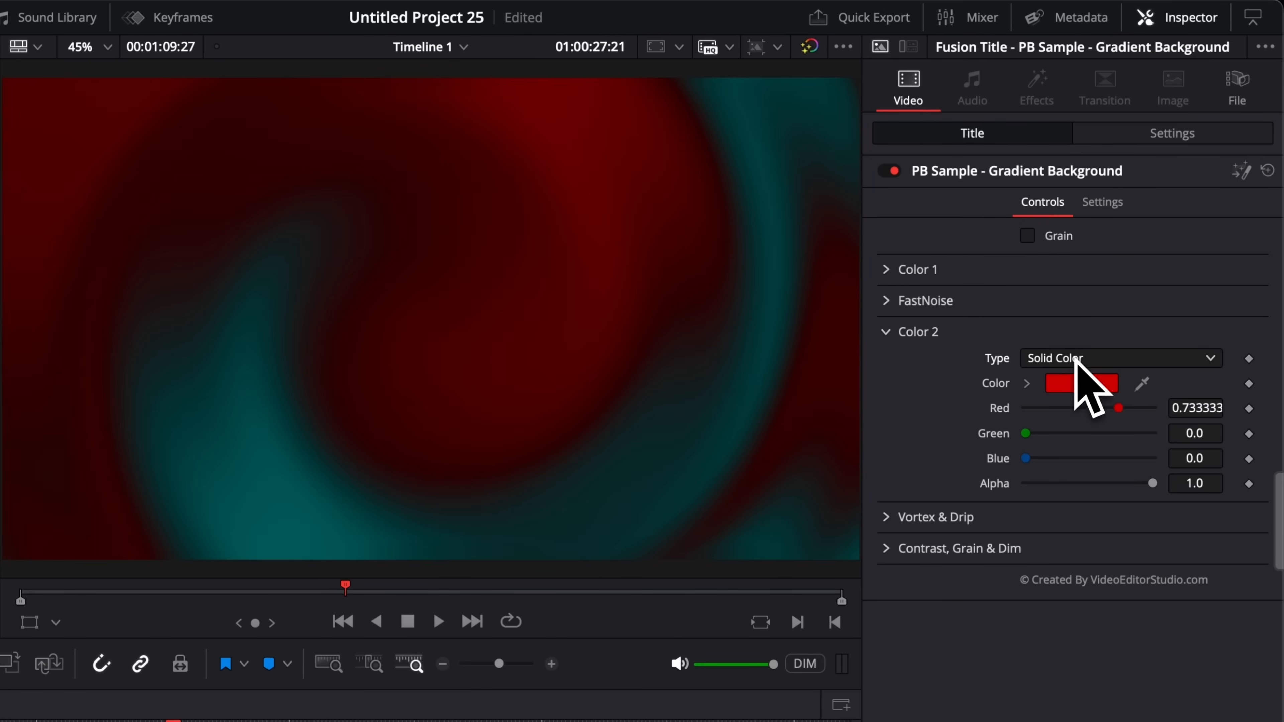
left_click(1076, 358)
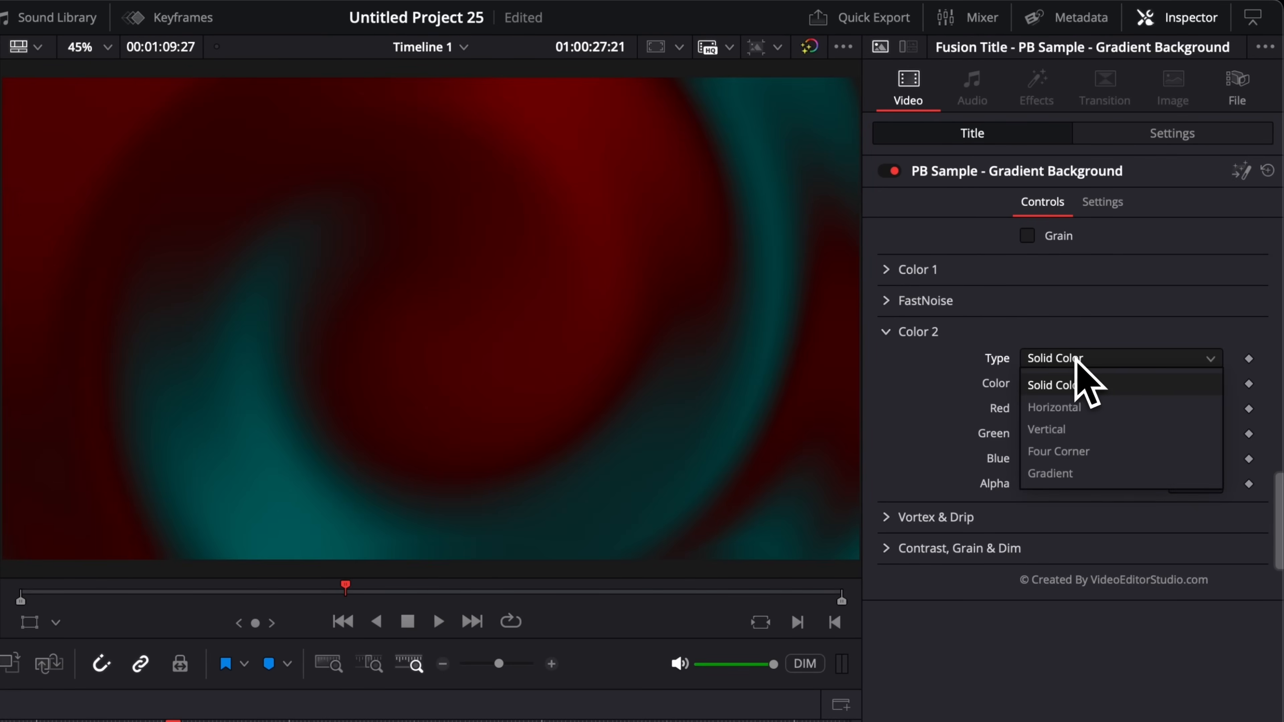
left_click(1058, 452)
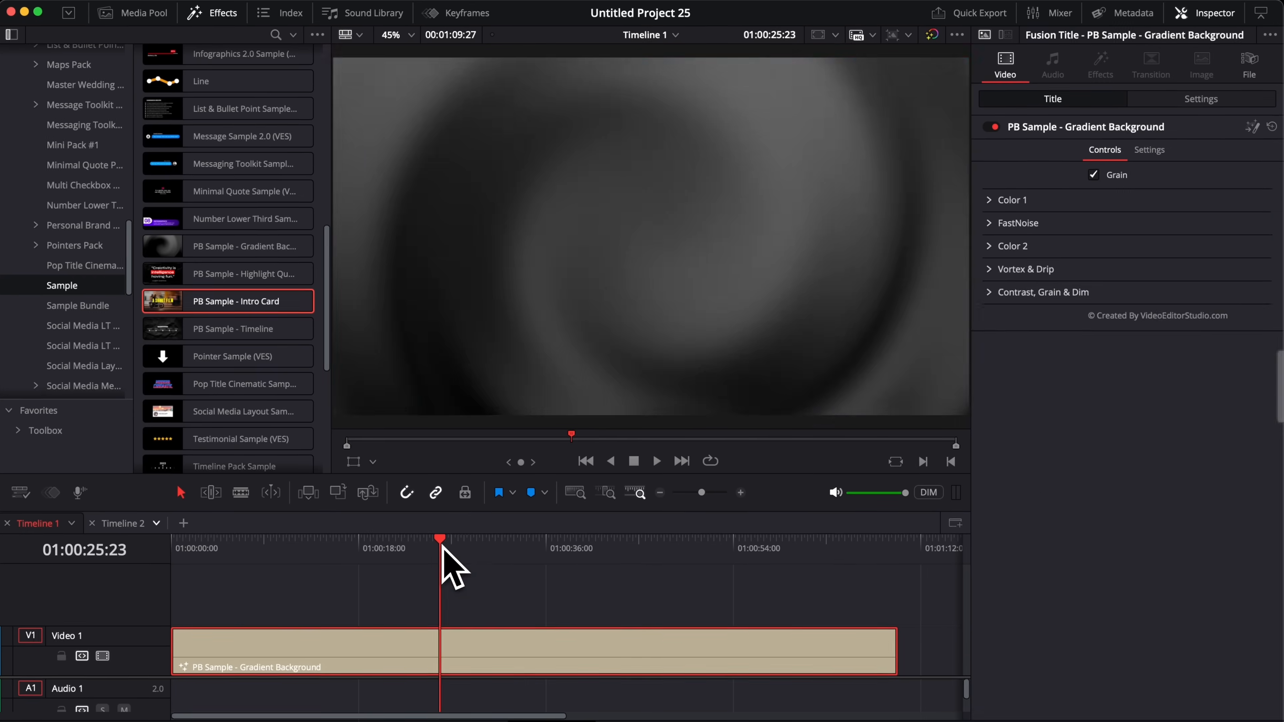
Step: Set the FastNoise Detail to 2.76, Brightness to 0.1 and Scale to 1.57, then preview the animation
key("space")
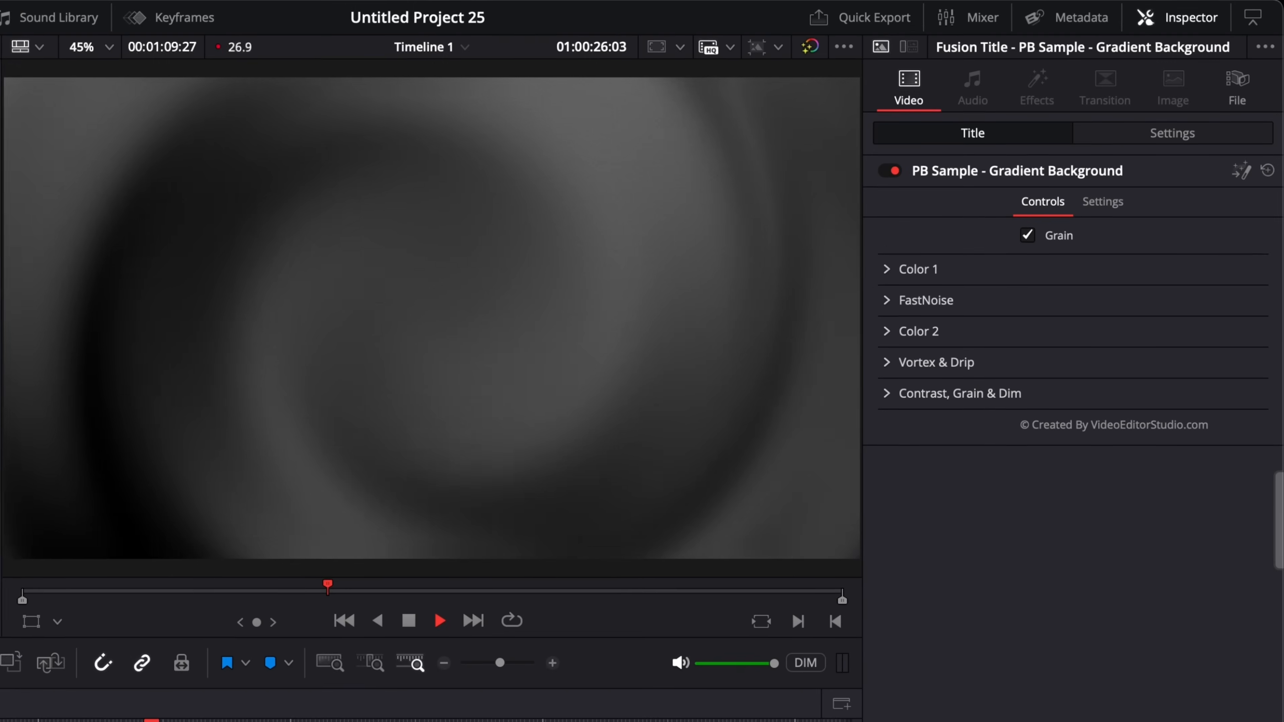
key("space")
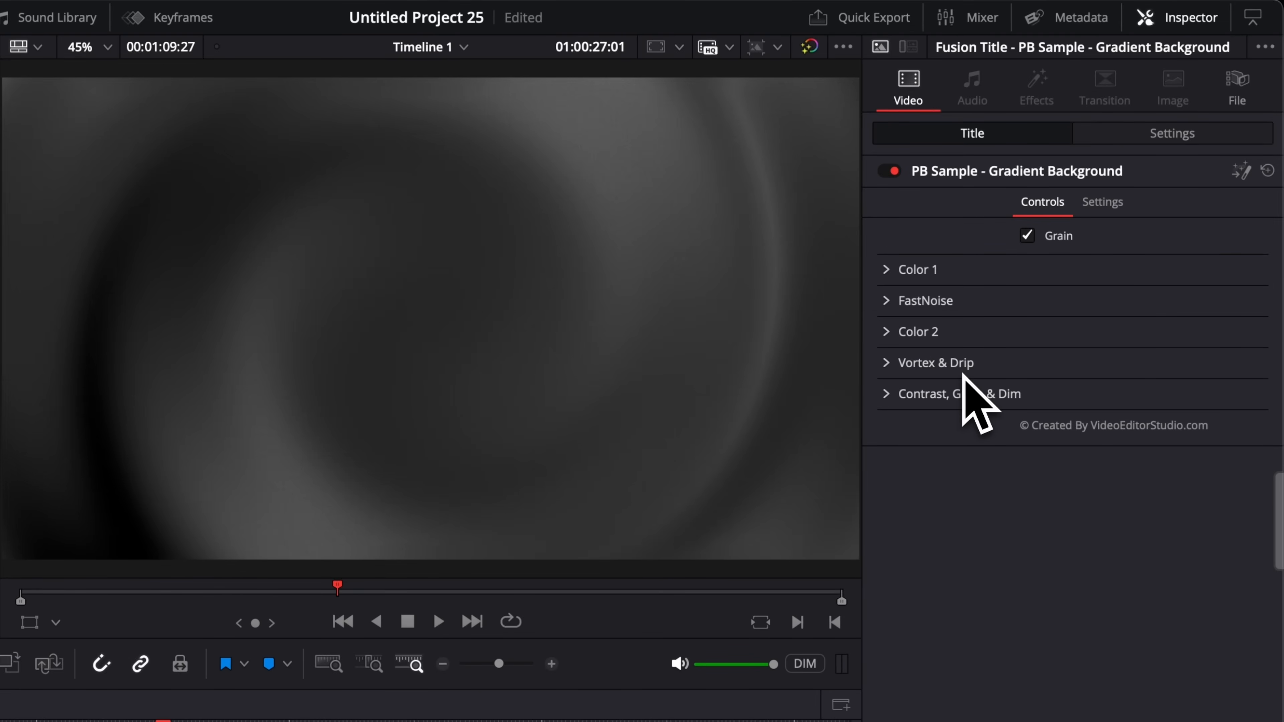
left_click(891, 304)
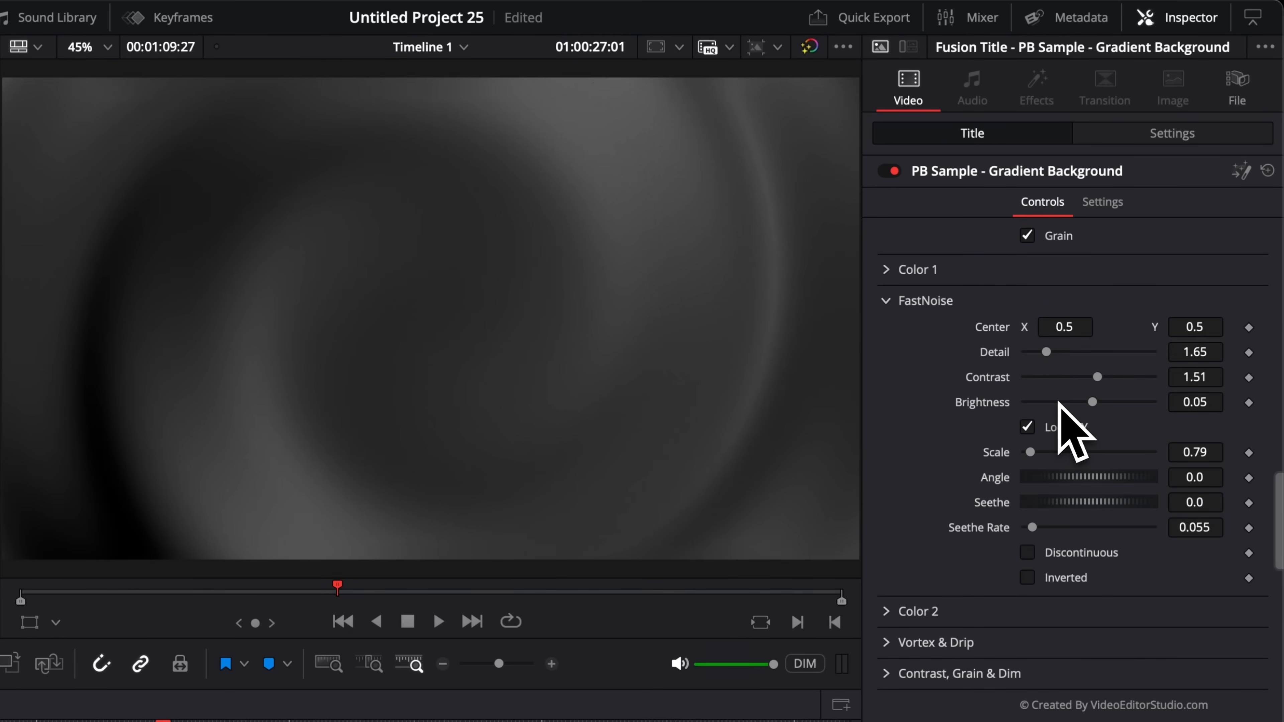
left_click_drag(1053, 354, 1179, 357)
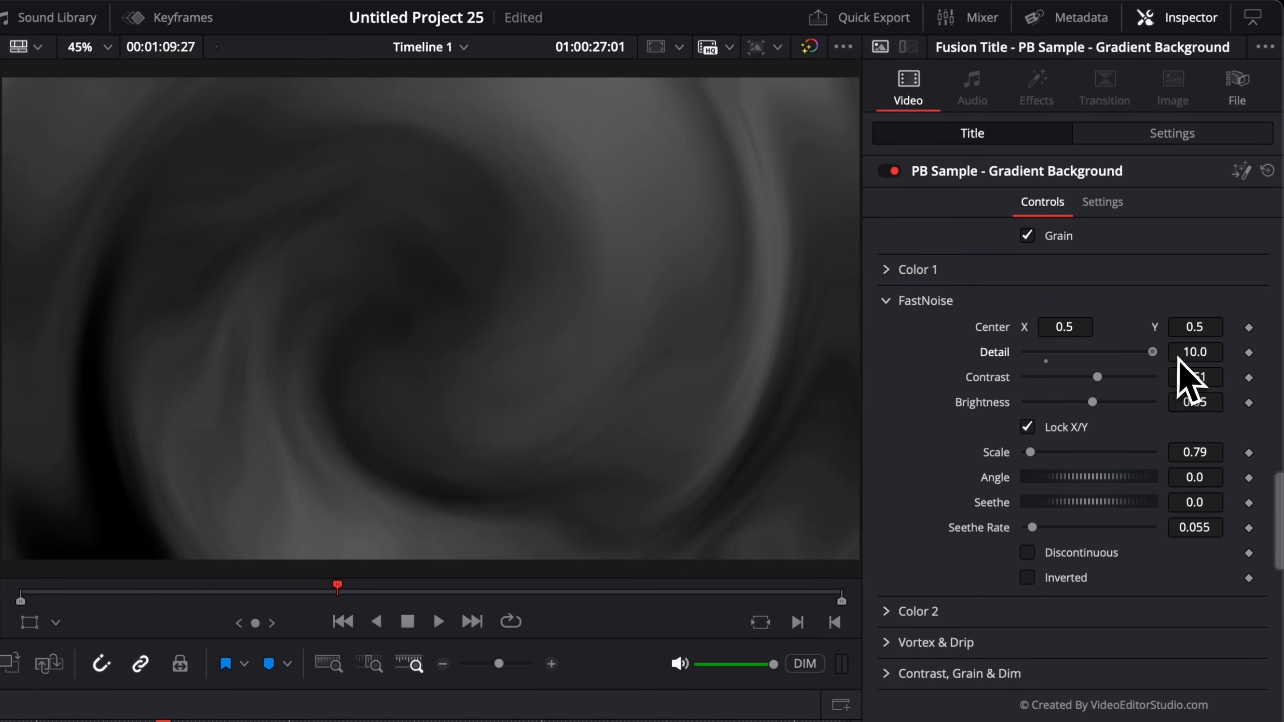
left_click_drag(1068, 356, 1096, 405)
left_click_drag(1030, 453, 1039, 455)
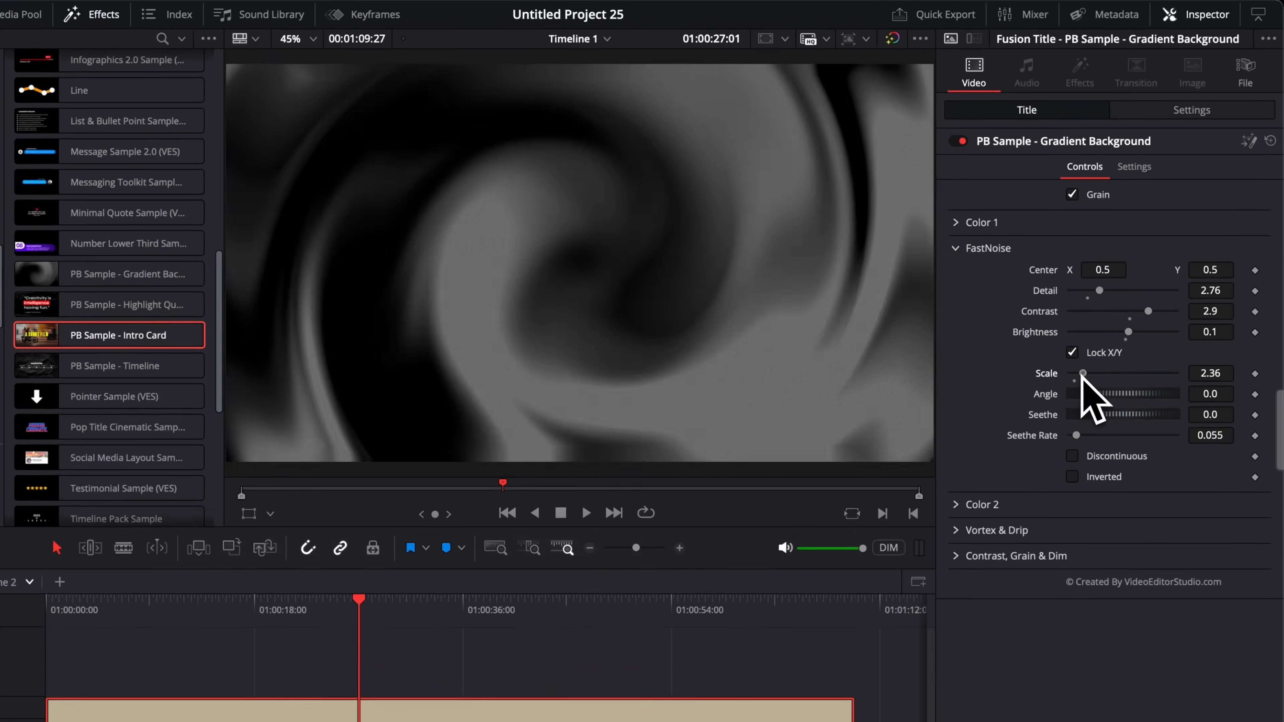
left_click_drag(1081, 375, 1077, 376)
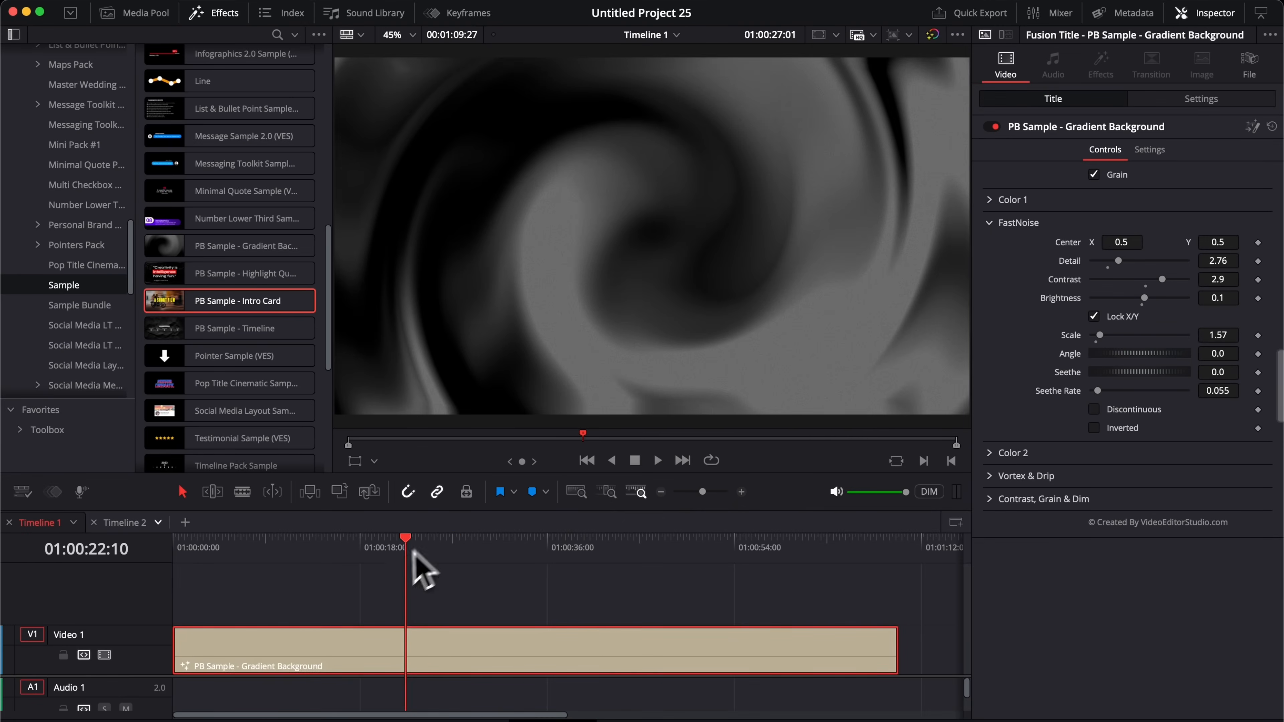
left_click(305, 616)
key("space")
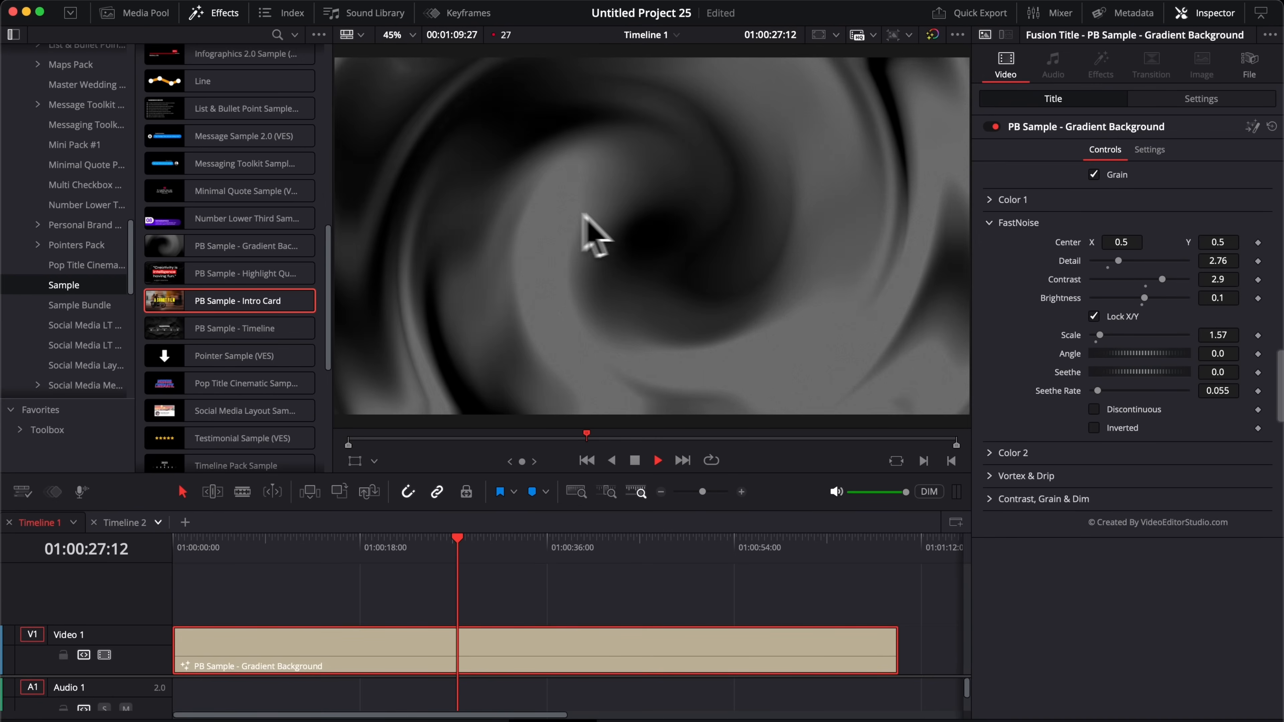
key("space")
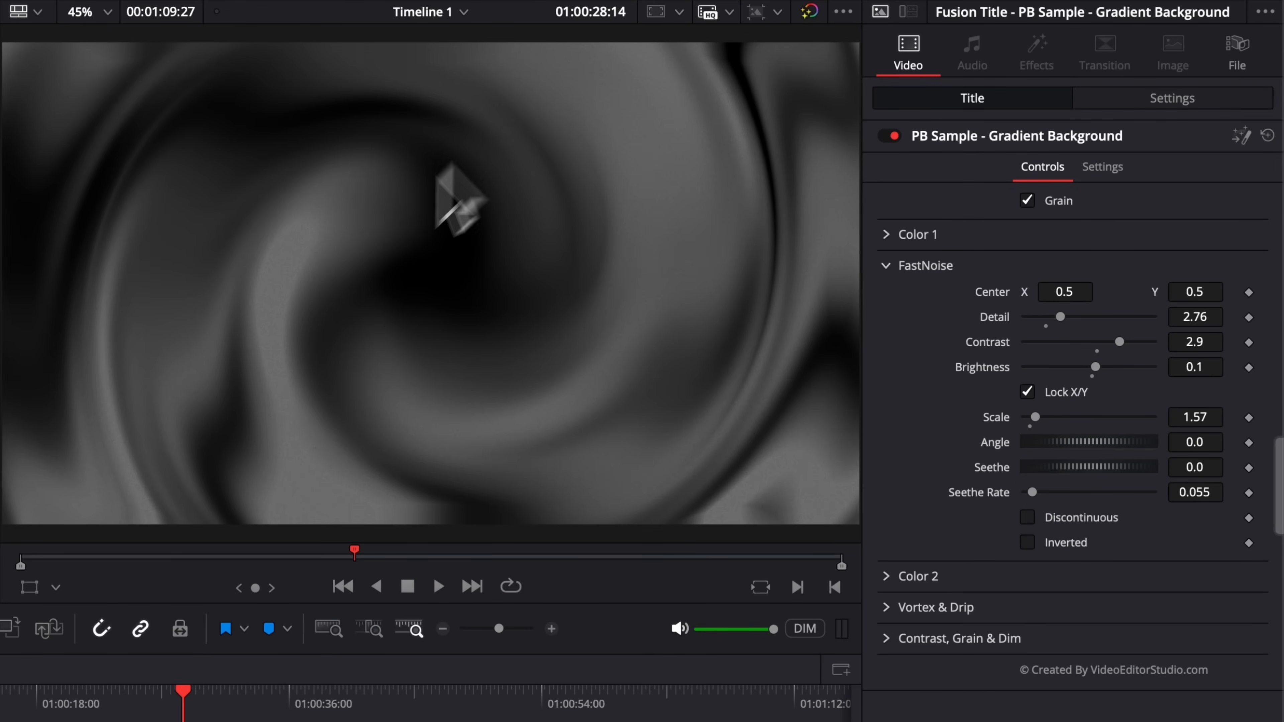
Step: Tune the Seethe Rate down to 0.031 and move the vortex centre to X 0.338, Y 0.775
left_click_drag(1032, 492, 1084, 496)
key("space")
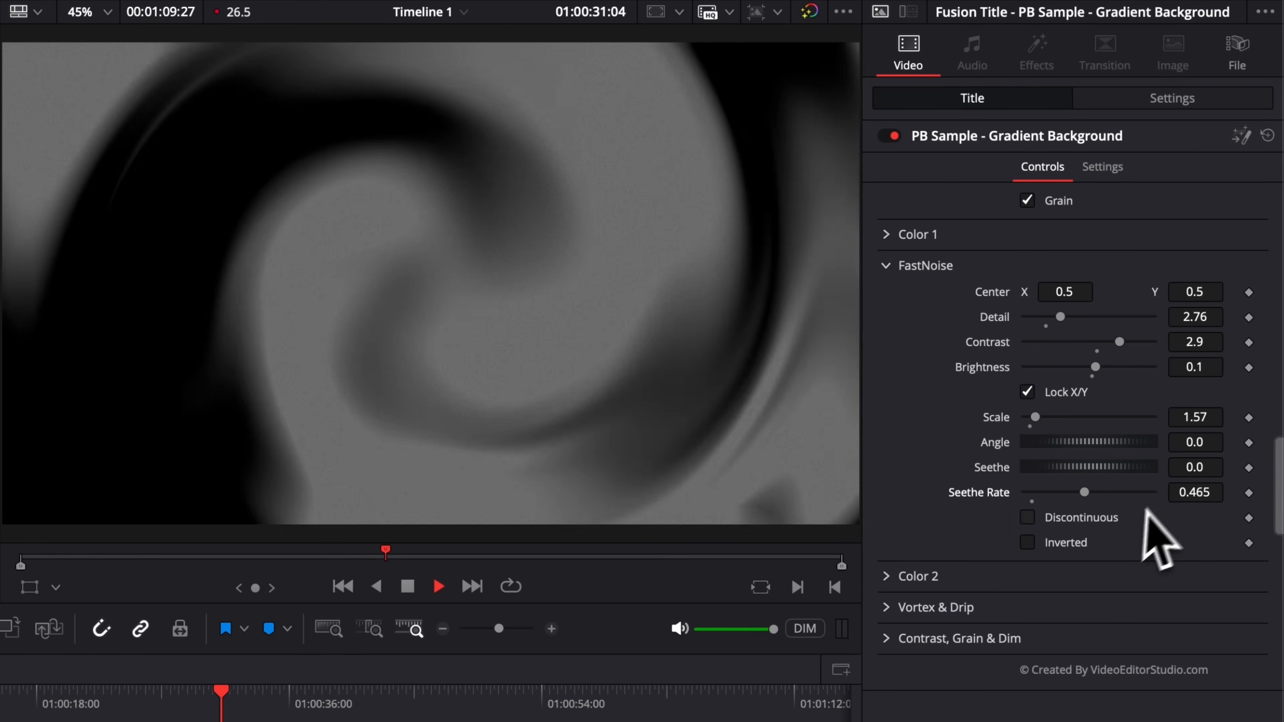
key("space")
left_click_drag(1085, 493, 1031, 498)
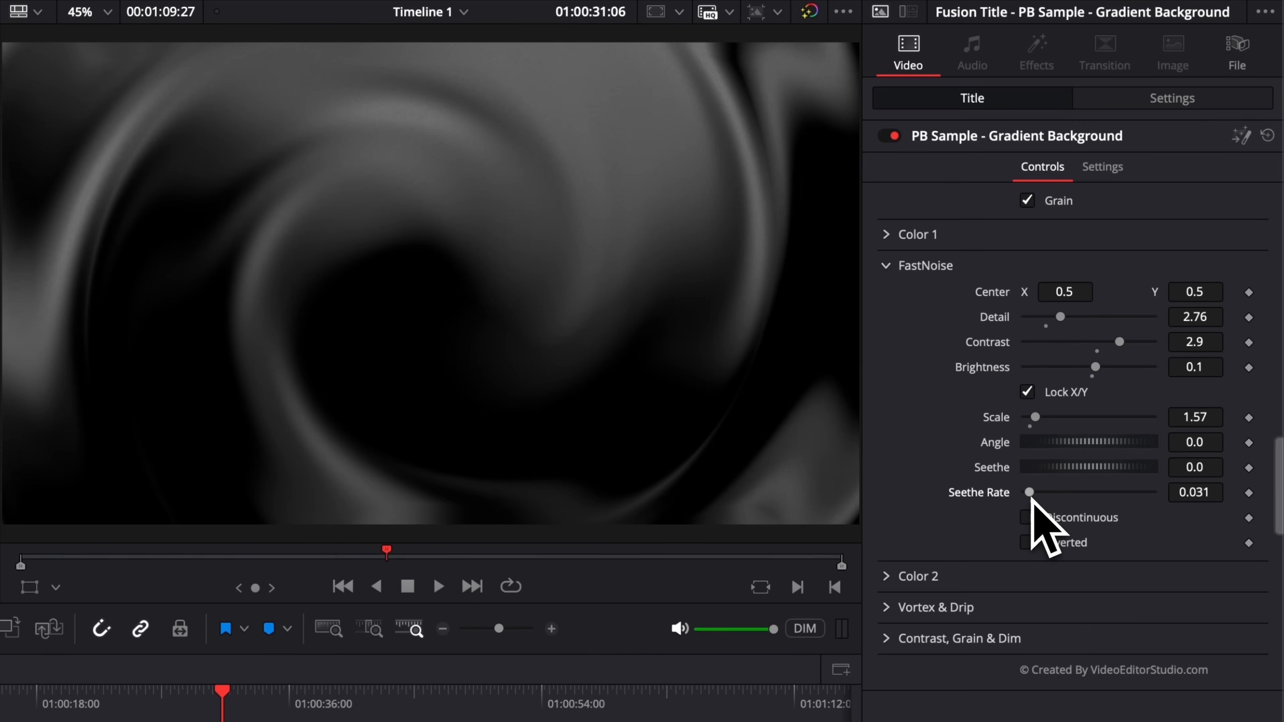
key("space")
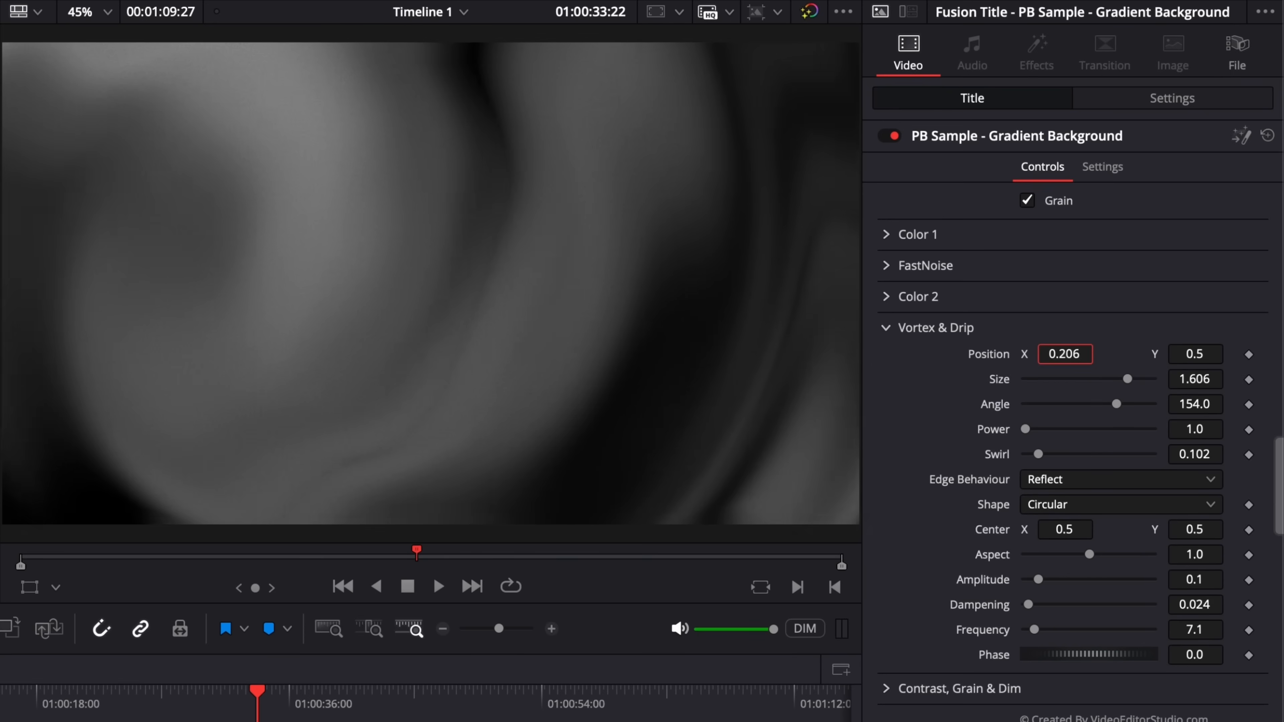
left_click_drag(1064, 354, 1077, 354)
left_click_drag(1160, 354, 1062, 410)
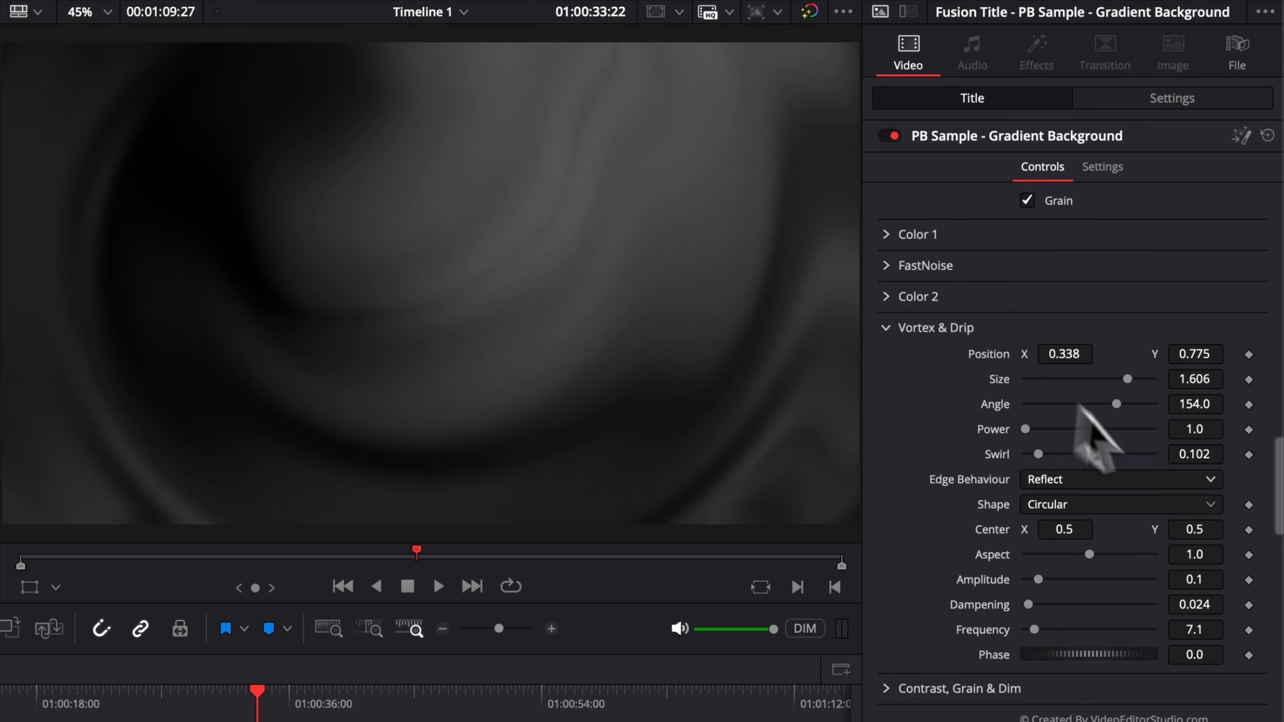
Step: Set the vortex Size to 1.575, Angle to 137.0, Power to 1.496 and Aspect to 3.22
left_click_drag(1127, 379, 1114, 404)
left_click_drag(1026, 429, 1040, 473)
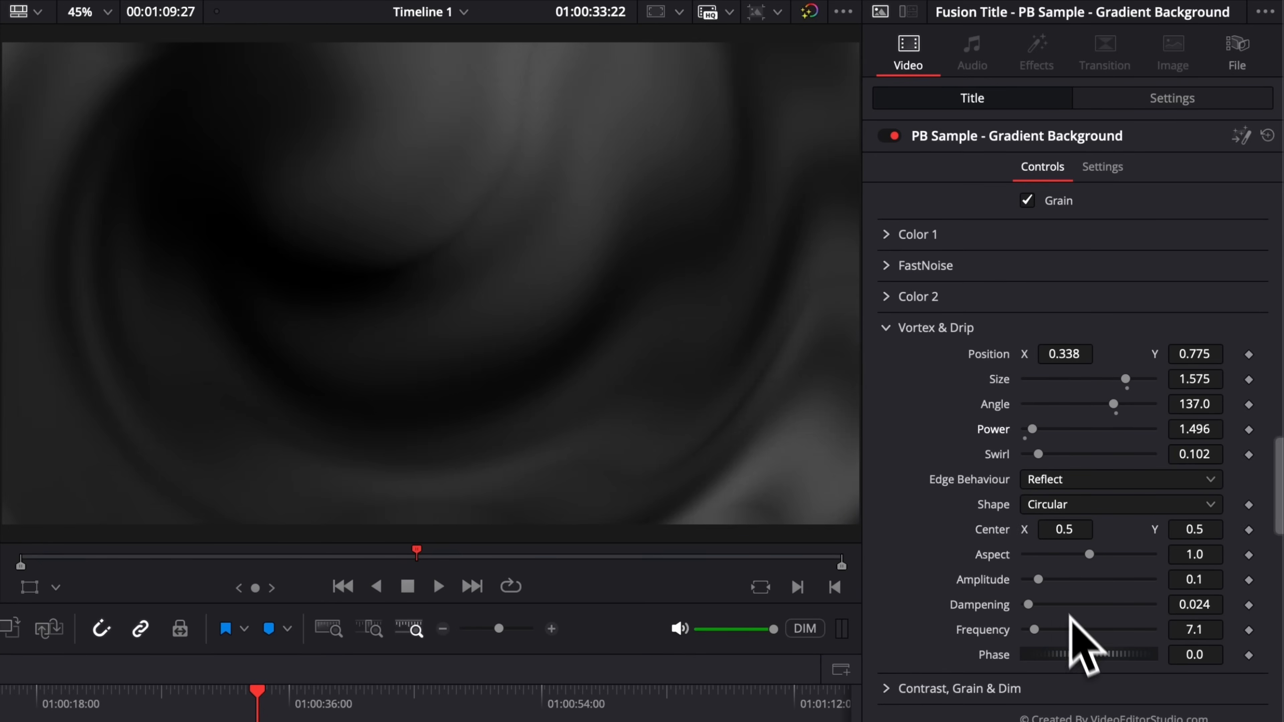
left_click_drag(1090, 555, 1123, 556)
Step: Set the ripple Amplitude to 0.74, Dampening to 0.772 and Frequency to 14.2
left_click_drag(1038, 581, 1119, 580)
left_click_drag(1047, 605, 1124, 607)
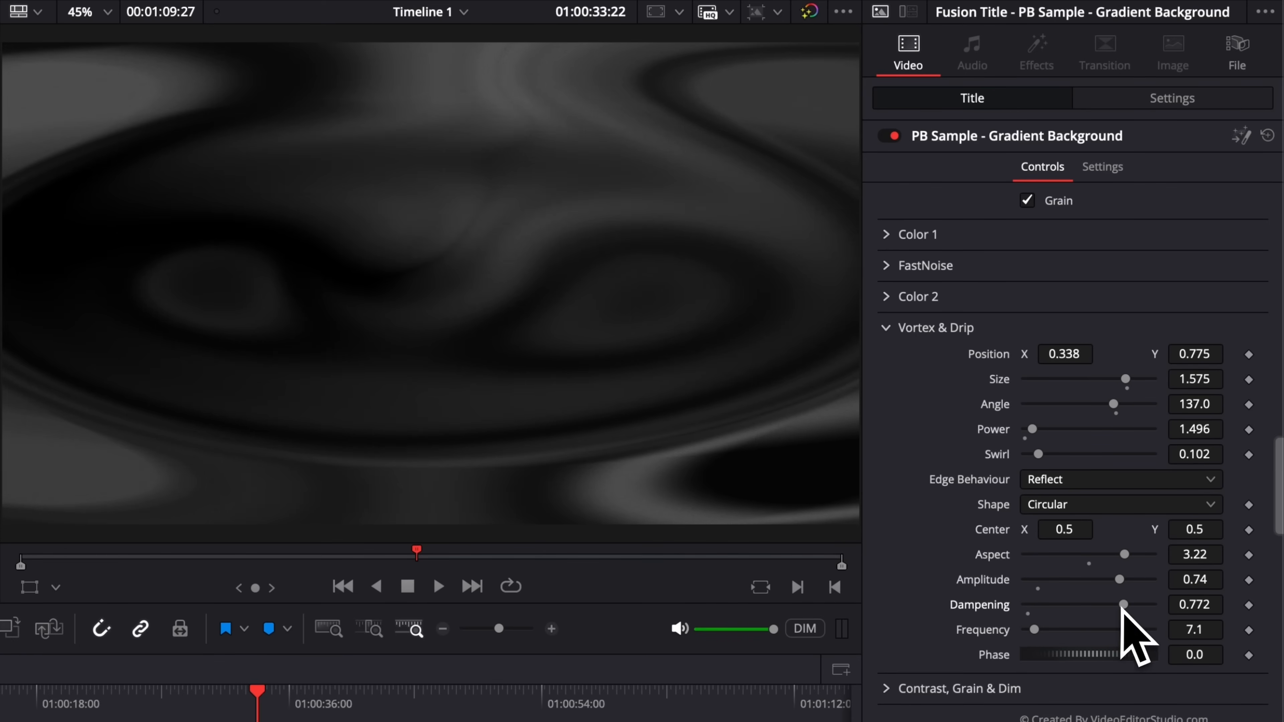
left_click_drag(1034, 630, 981, 654)
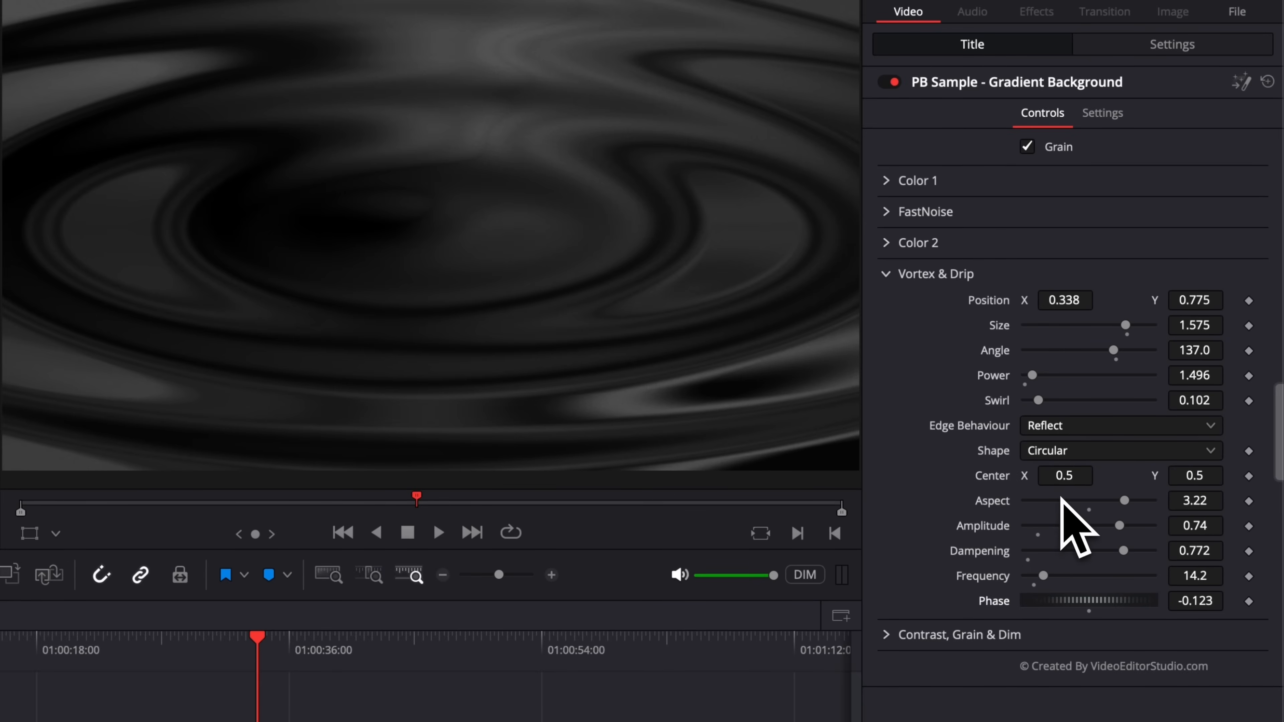
Step: In Contrast, Grain & Dim, set Gain to 1.95, Lift to -0.36 and Dim-ness to about 0.76
left_click(888, 275)
left_click(886, 304)
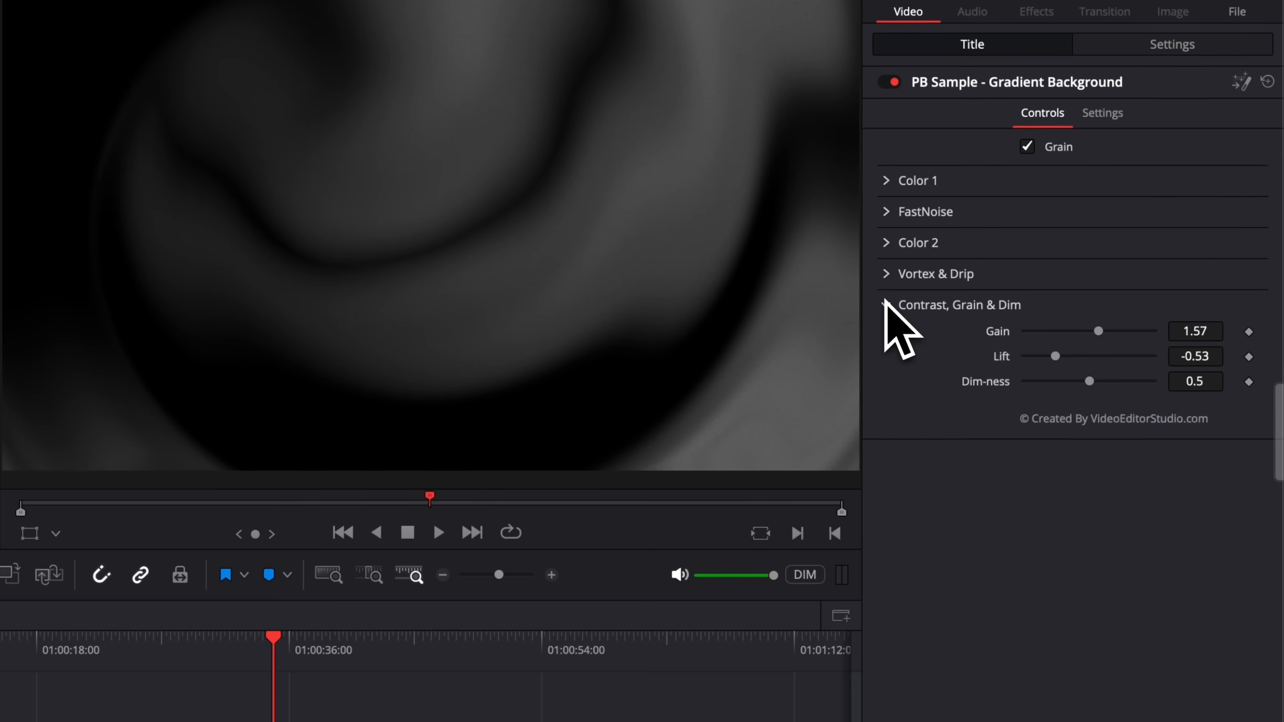
left_click_drag(1102, 332, 1067, 357)
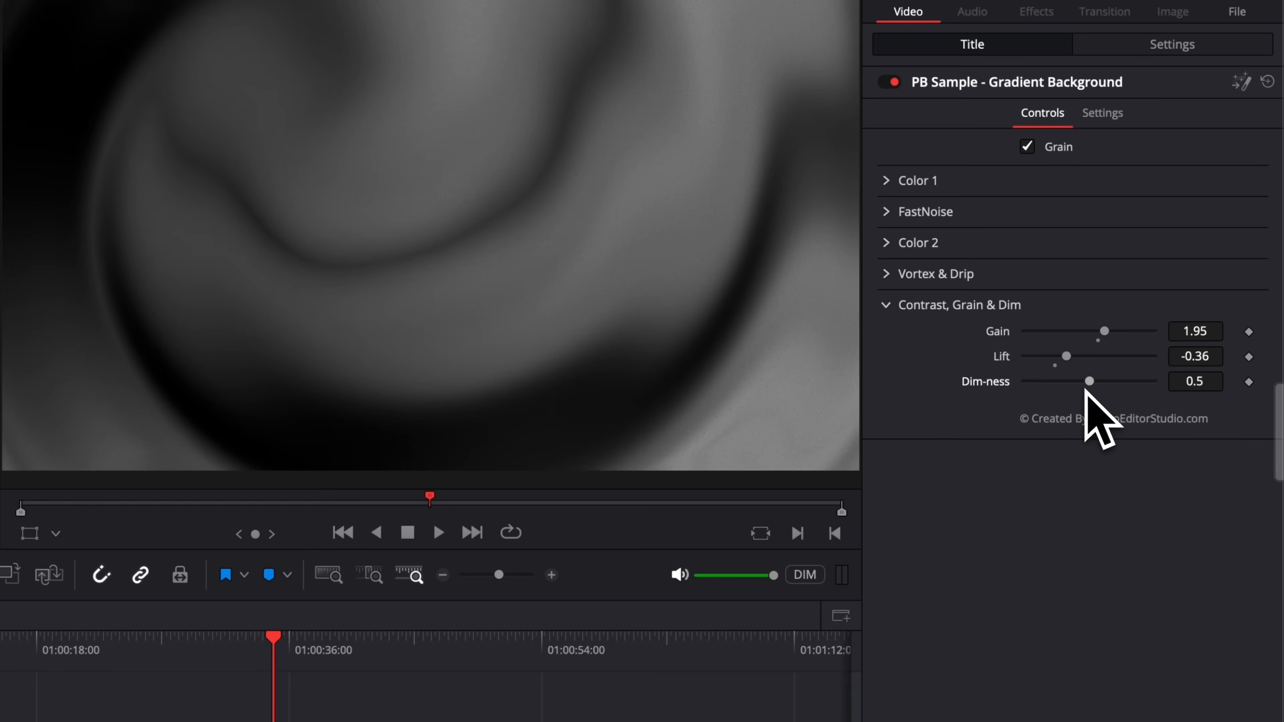
left_click_drag(1091, 386, 1127, 389)
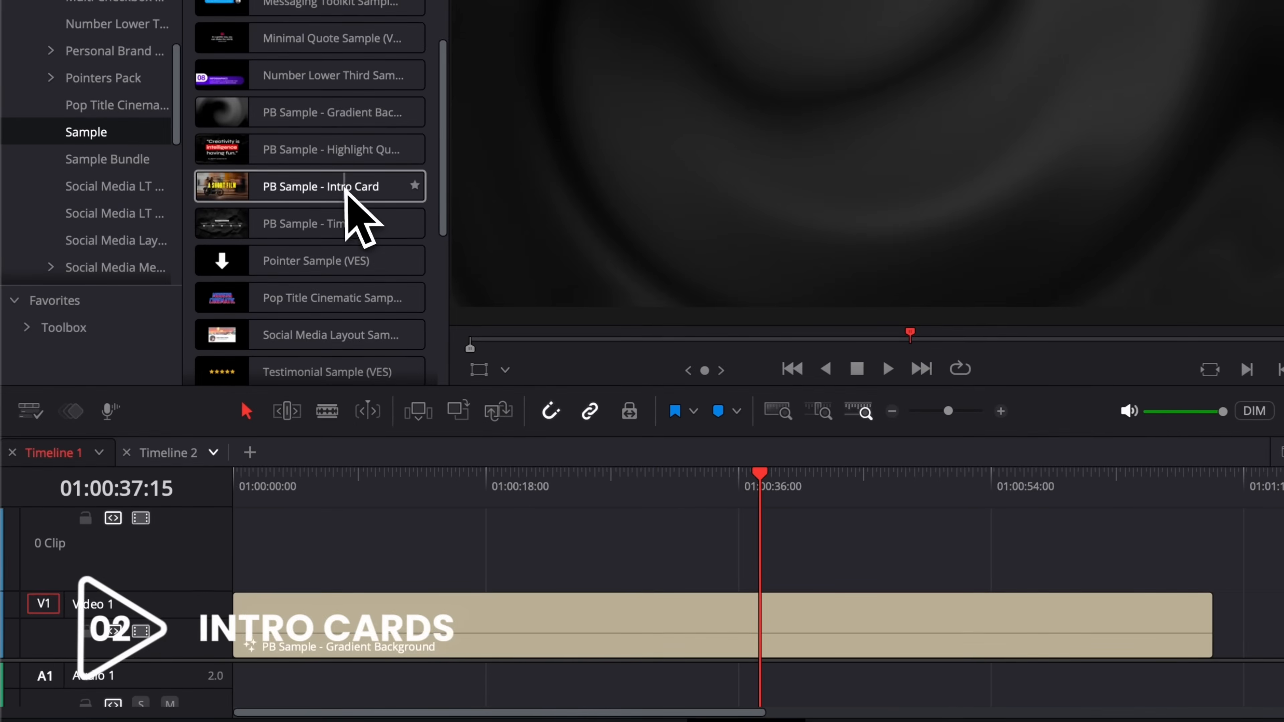
Step: Place the PB Sample - Intro Card title on the track above the Gradient Background and play it from about 9 seconds
left_click(256, 330)
left_click_drag(348, 191, 1004, 602)
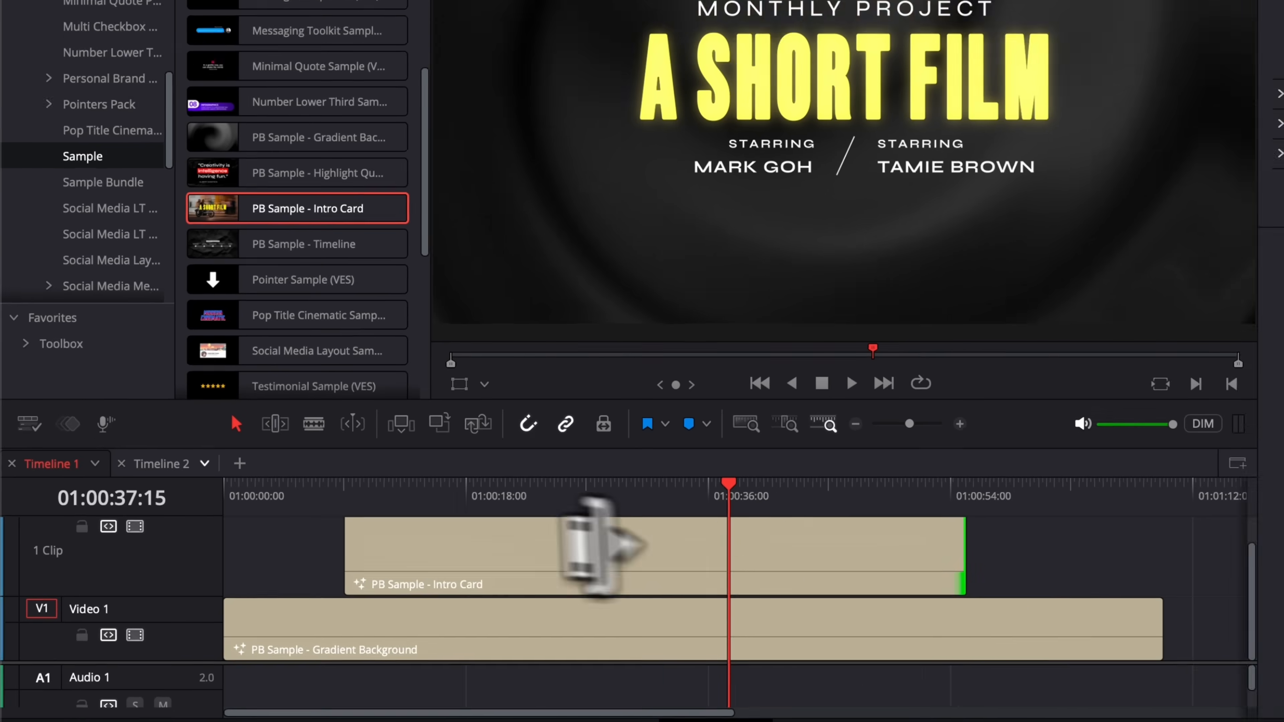
left_click(359, 482)
key("space")
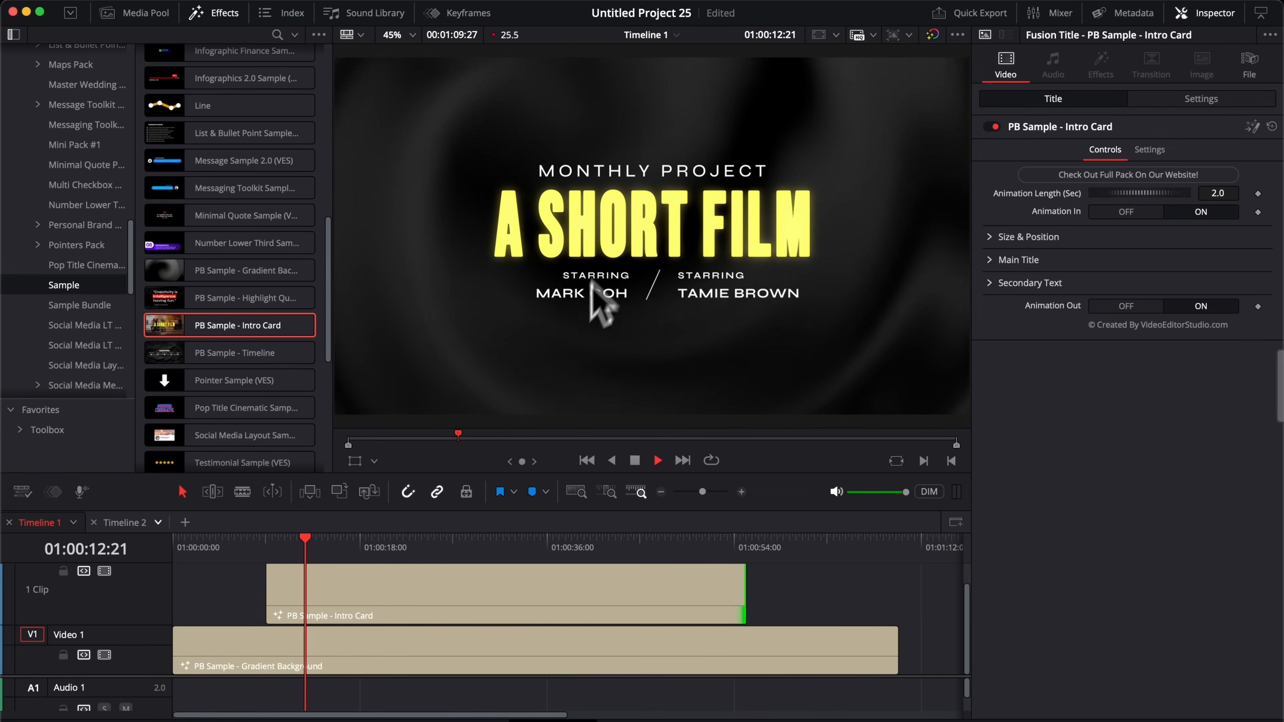
key("space")
Step: Select the Gradient Background clip and retune its Dim-ness, ending at about 0.73
left_click(361, 673)
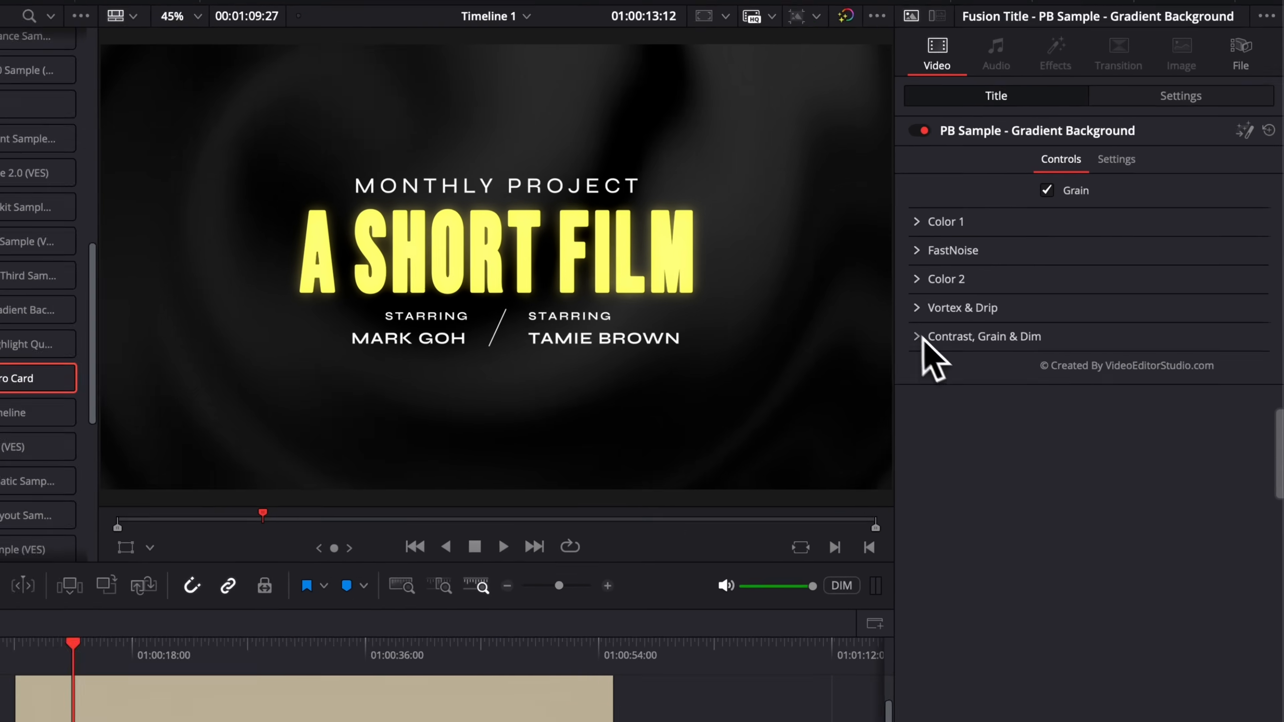
left_click(992, 292)
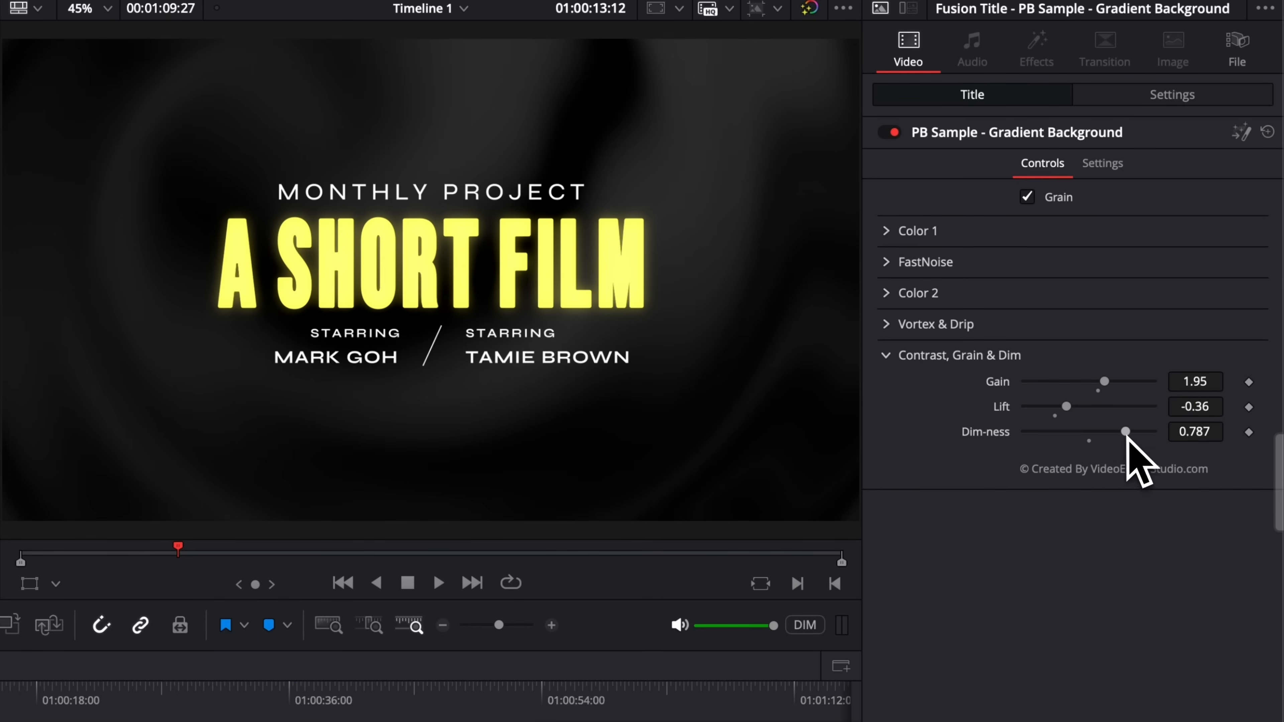
left_click_drag(1121, 433, 1071, 432)
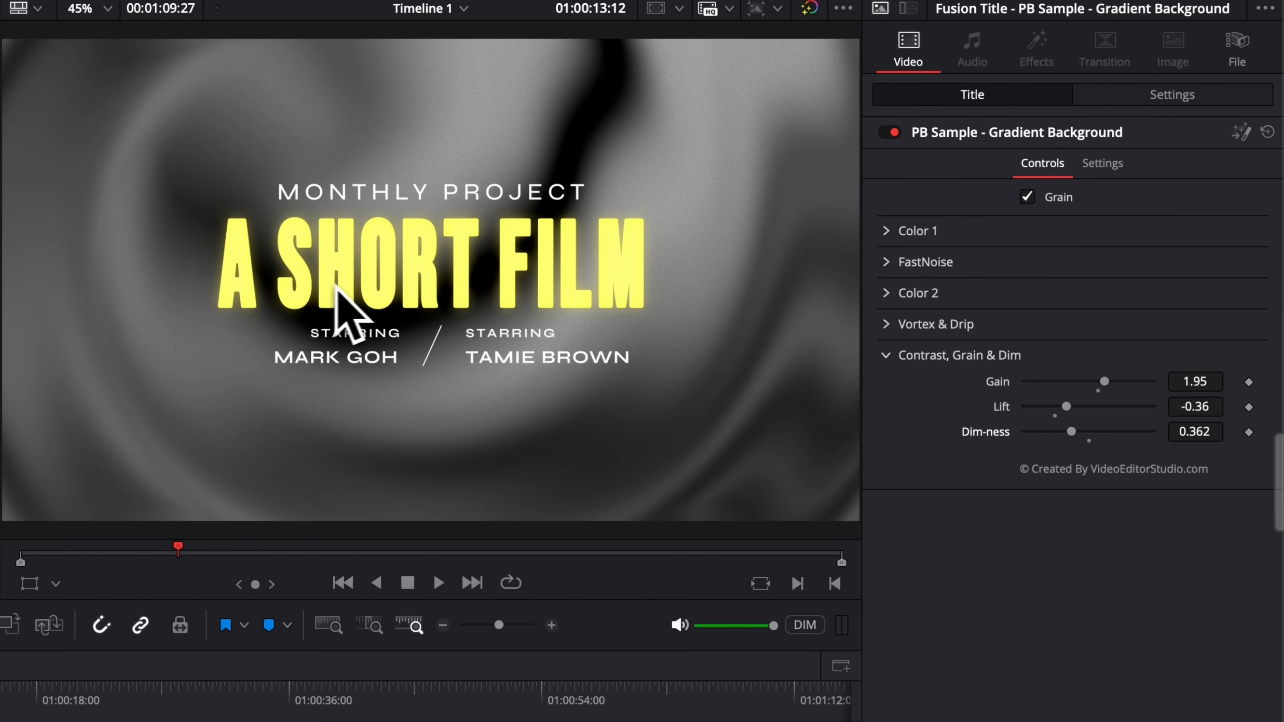
left_click_drag(1072, 432, 1118, 433)
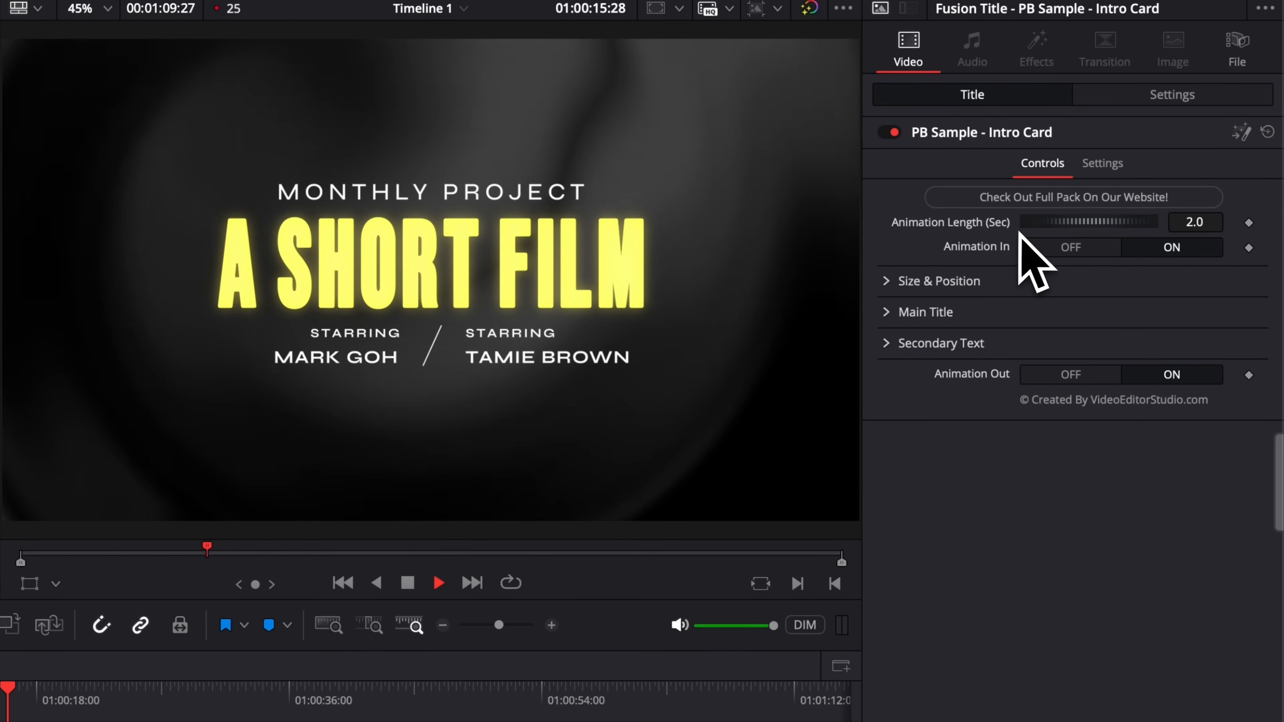
Step: Replay the timeline from about 9 seconds to watch the Intro Card title animate in
key("space")
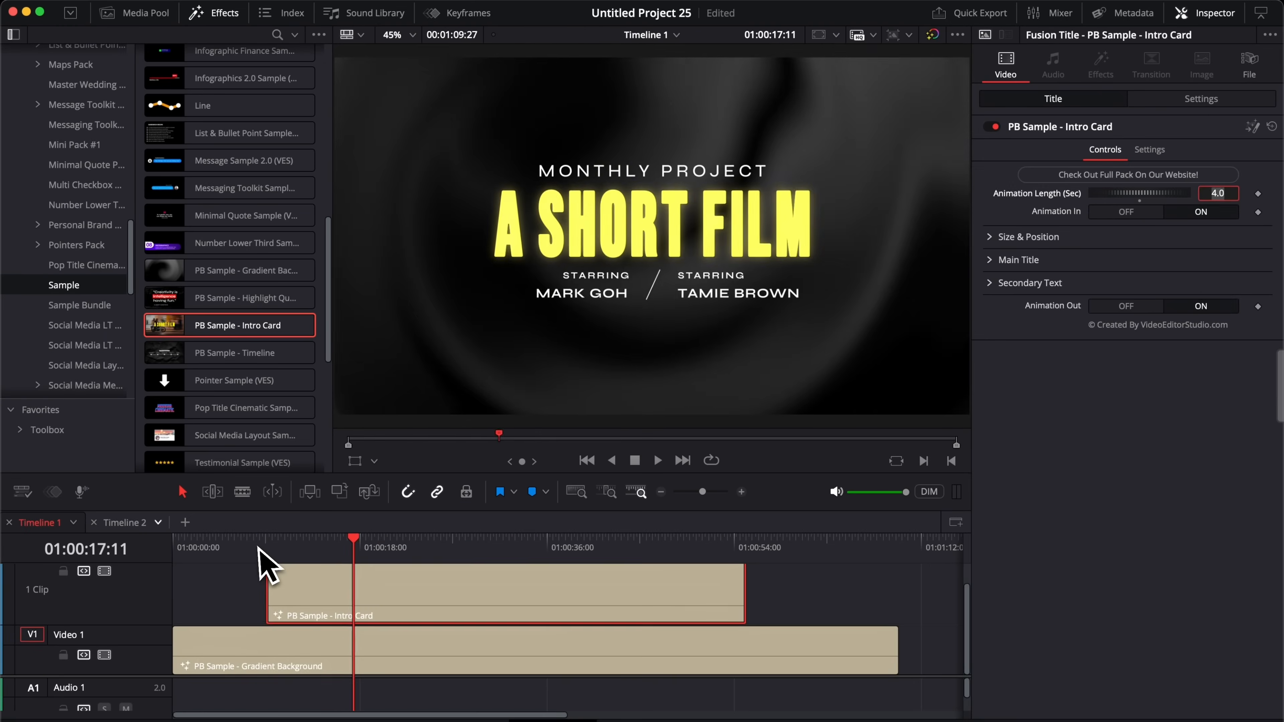
left_click(271, 540)
key("space")
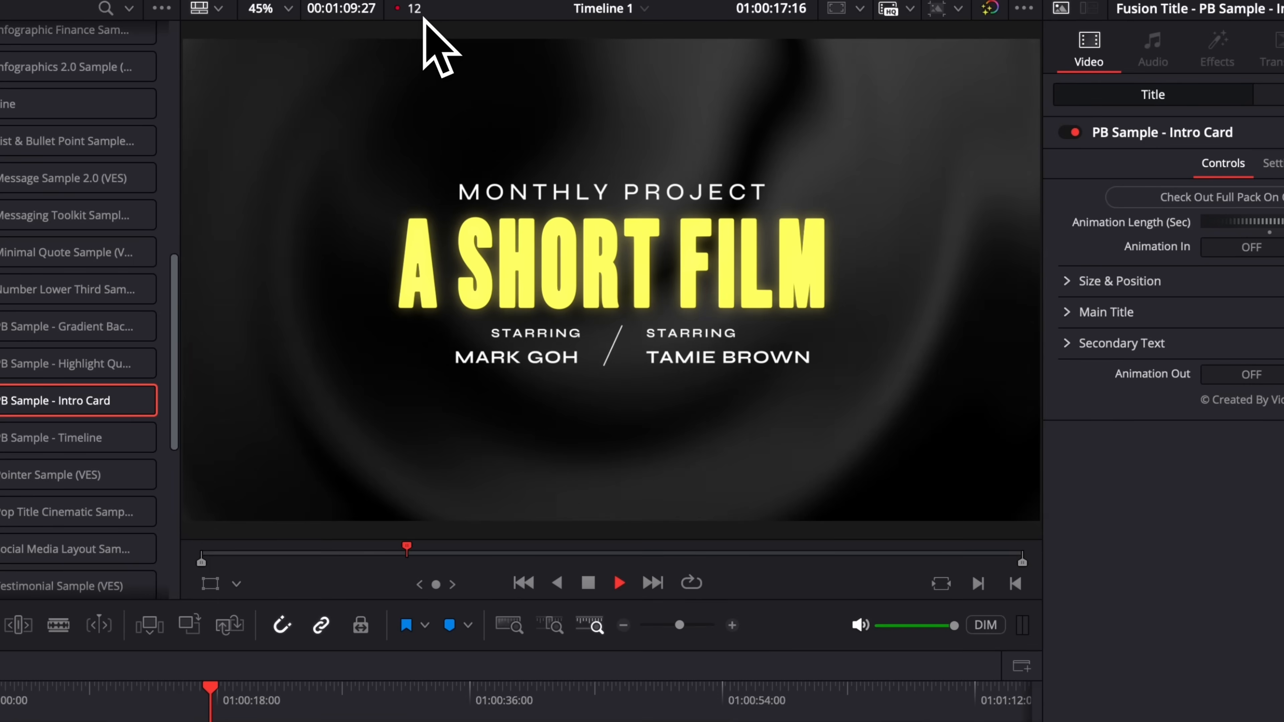
key("space")
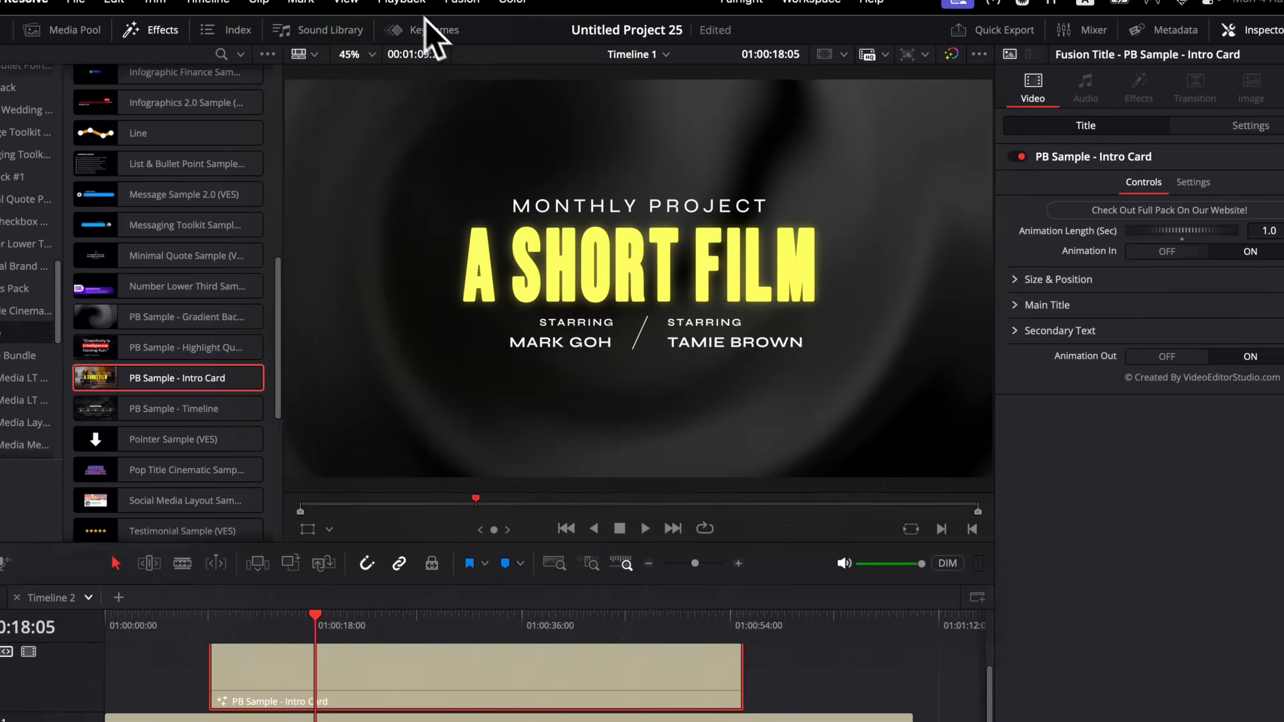
Step: Set Playback > Render Cache to Smart and play the timeline from about 11 seconds
left_click(439, 5)
mouse_move(356, 132)
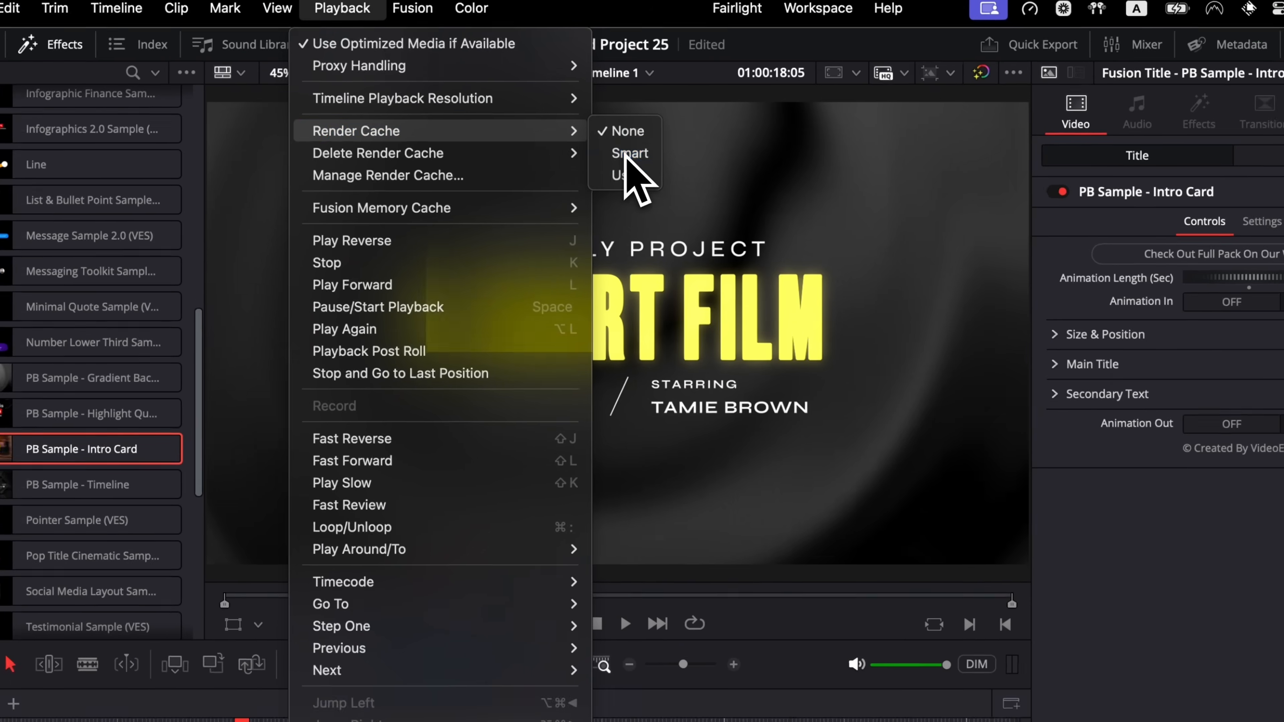
left_click(627, 153)
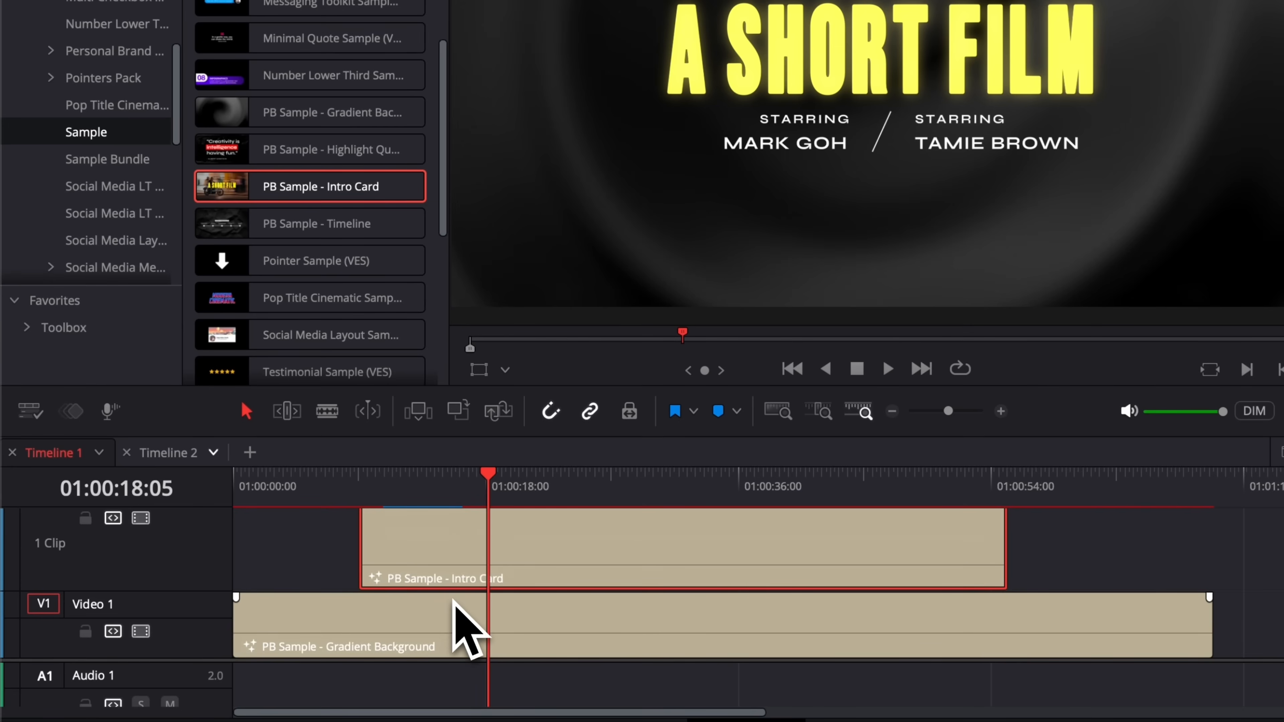
left_click(396, 479)
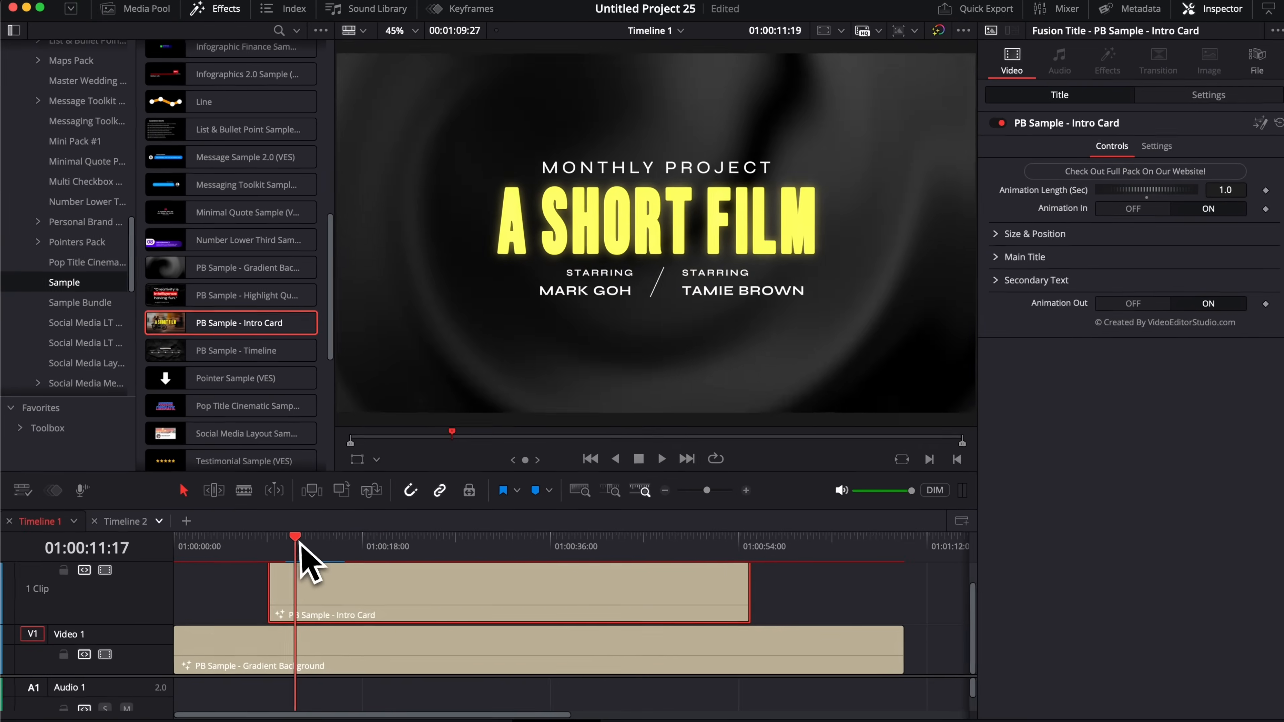
key("space")
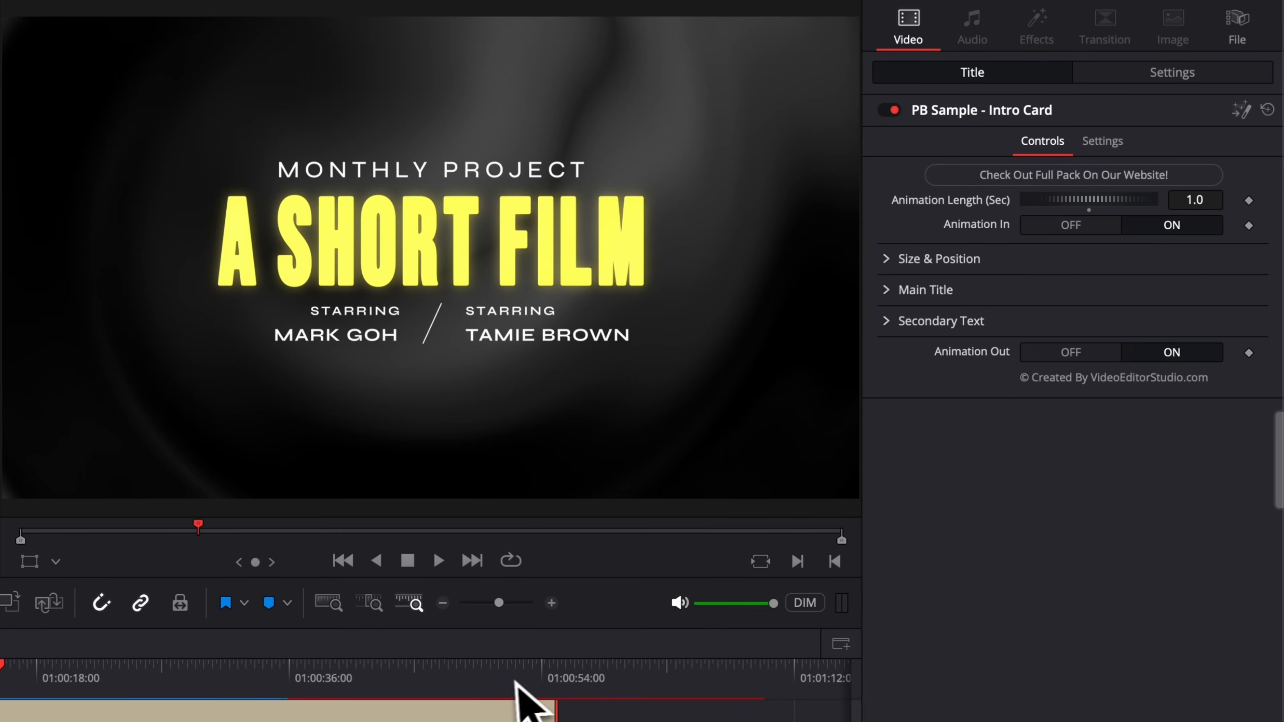
Step: Turn Animation Out off for the Intro Card and check the title's final frames
left_click(540, 673)
key("space")
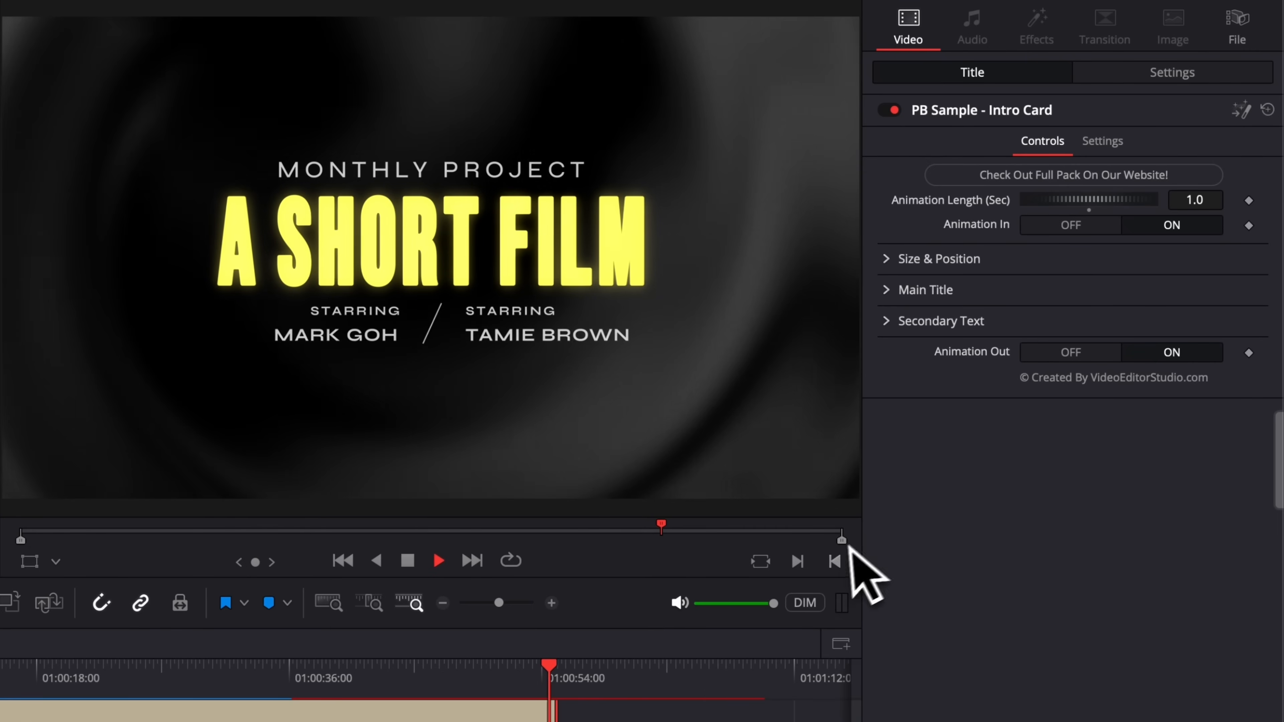
key("space")
left_click(548, 672)
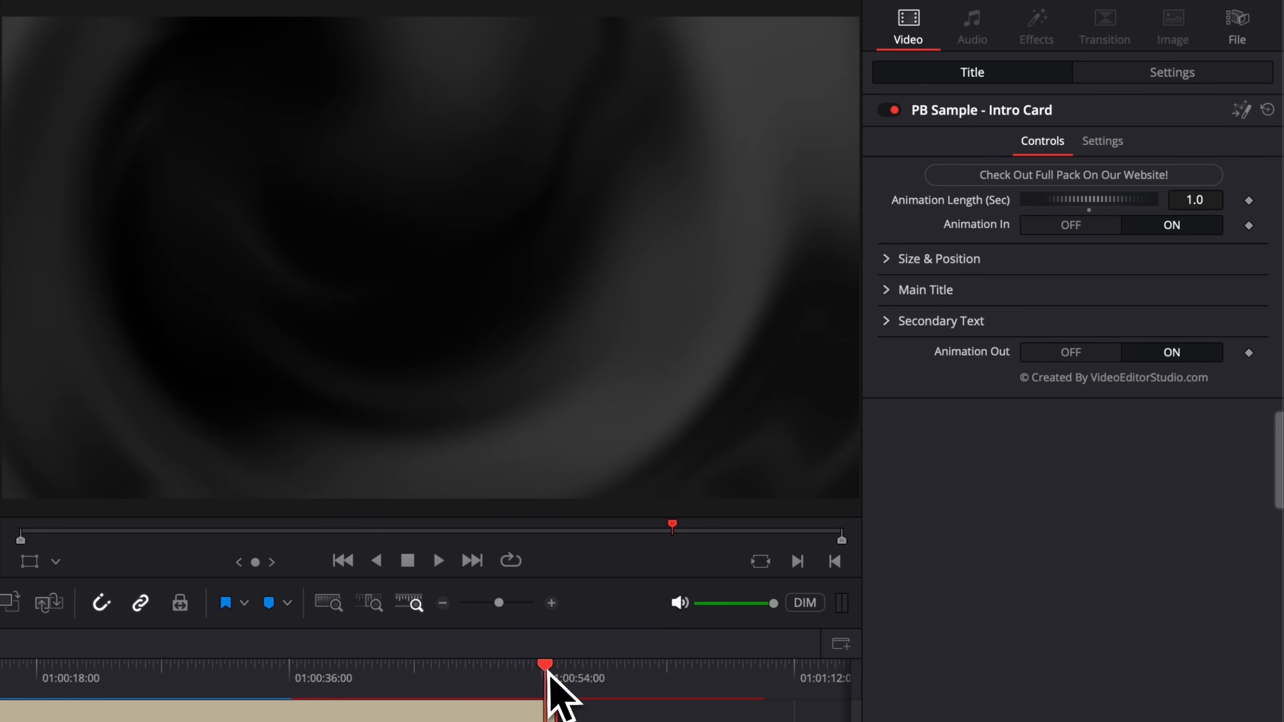
left_click(1071, 353)
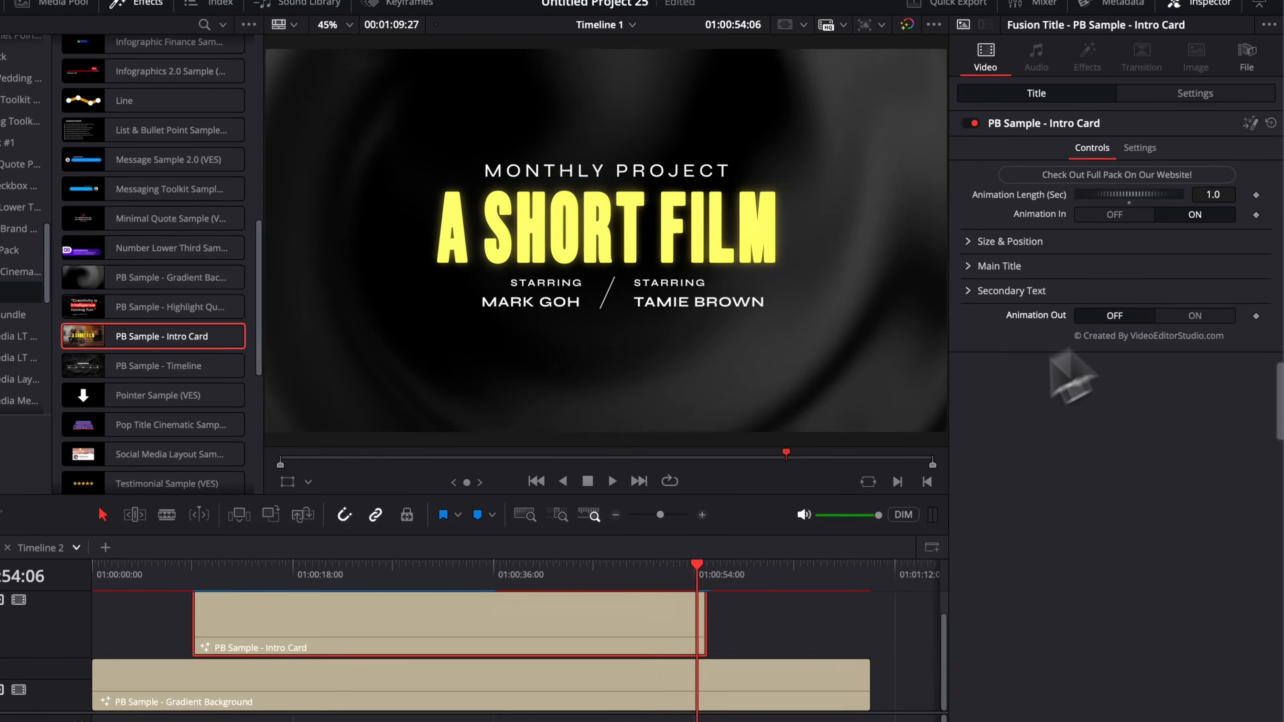
left_click_drag(638, 595, 672, 593)
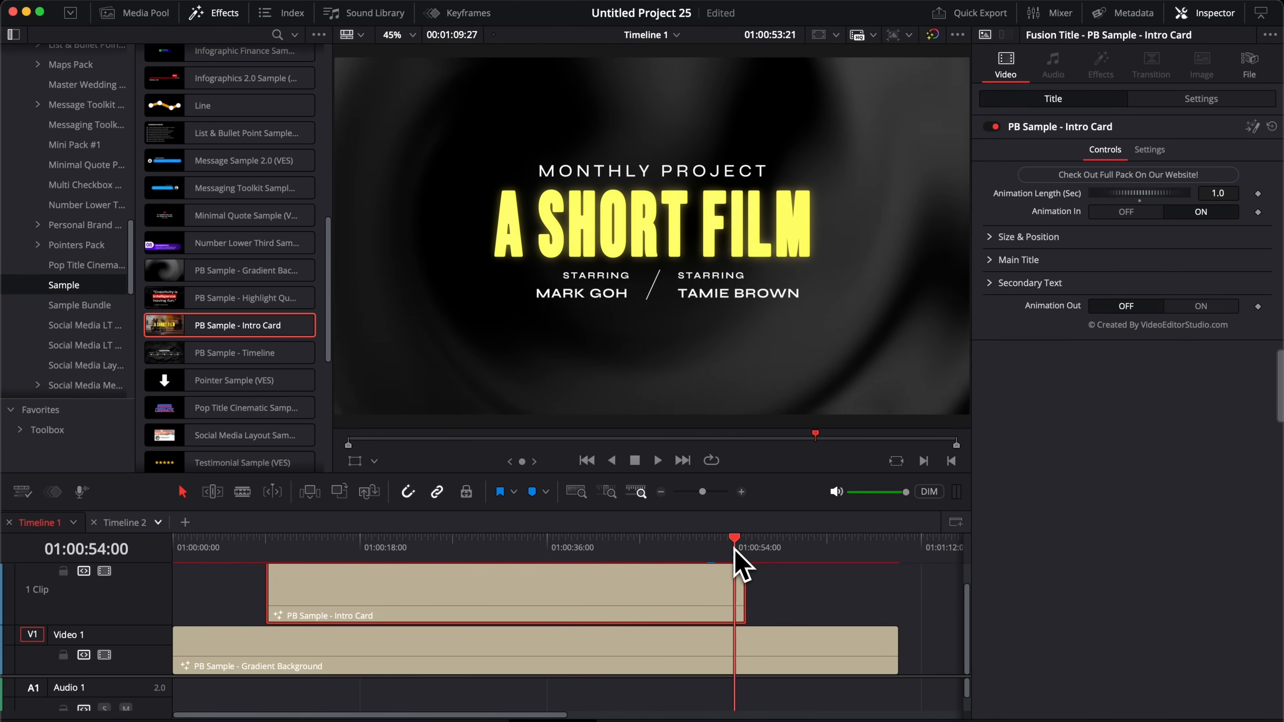
left_click_drag(734, 549, 737, 551)
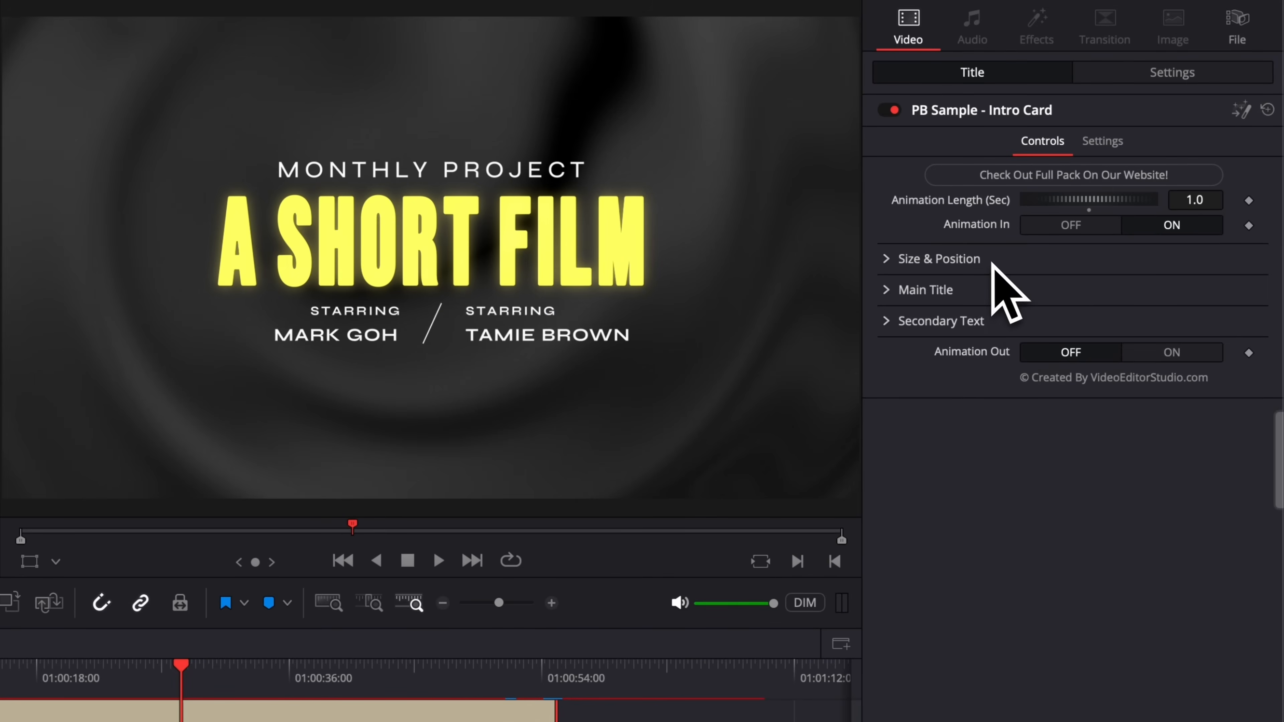
Step: Shrink the title to Size 0.72 and move its Center X to 0.225
left_click(893, 260)
left_click_drag(1098, 318, 797, 310)
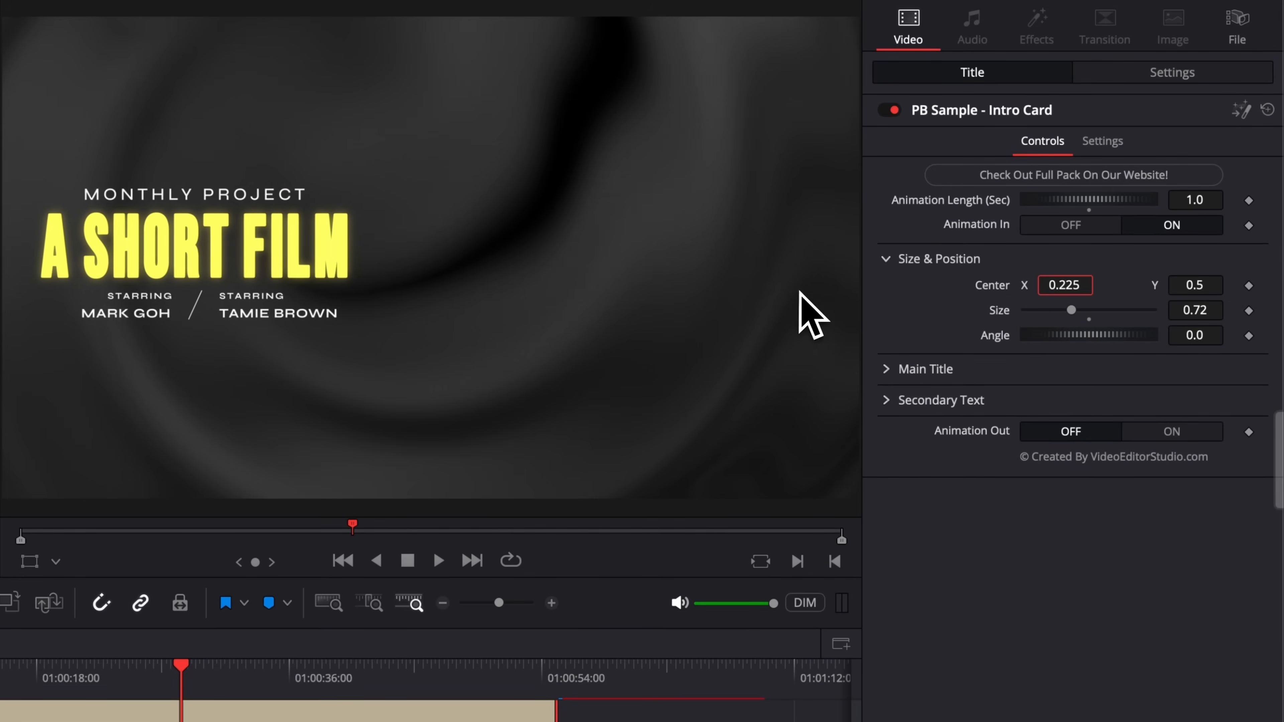
left_click(887, 260)
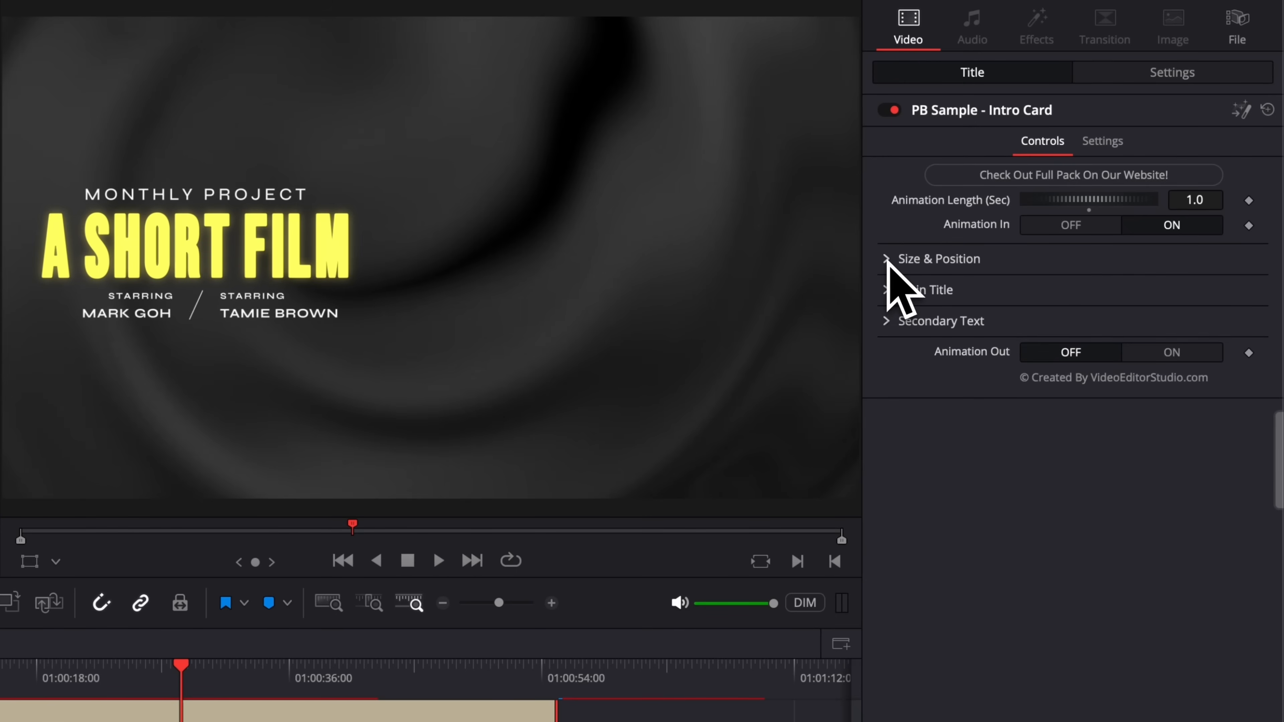
left_click(887, 290)
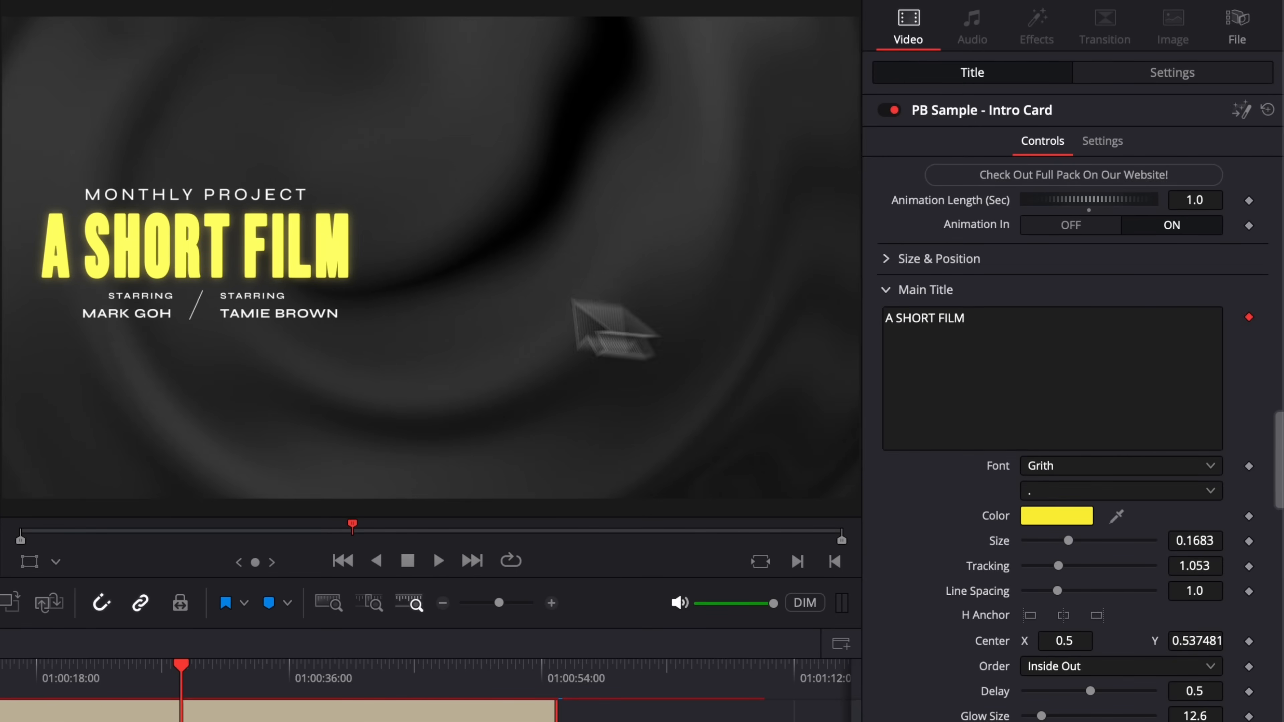
Step: Change the main title text to DAVINCI RESOLVE and make it pink-red by setting Green to 52
left_click(985, 322)
key("BackSpace")
key("BackSpace")
key("BackSpace")
key("BackSpace")
key("BackSpace")
key("BackSpace")
key("BackSpace")
key("BackSpace")
key("BackSpace")
key("BackSpace")
key("BackSpace")
key("BackSpace")
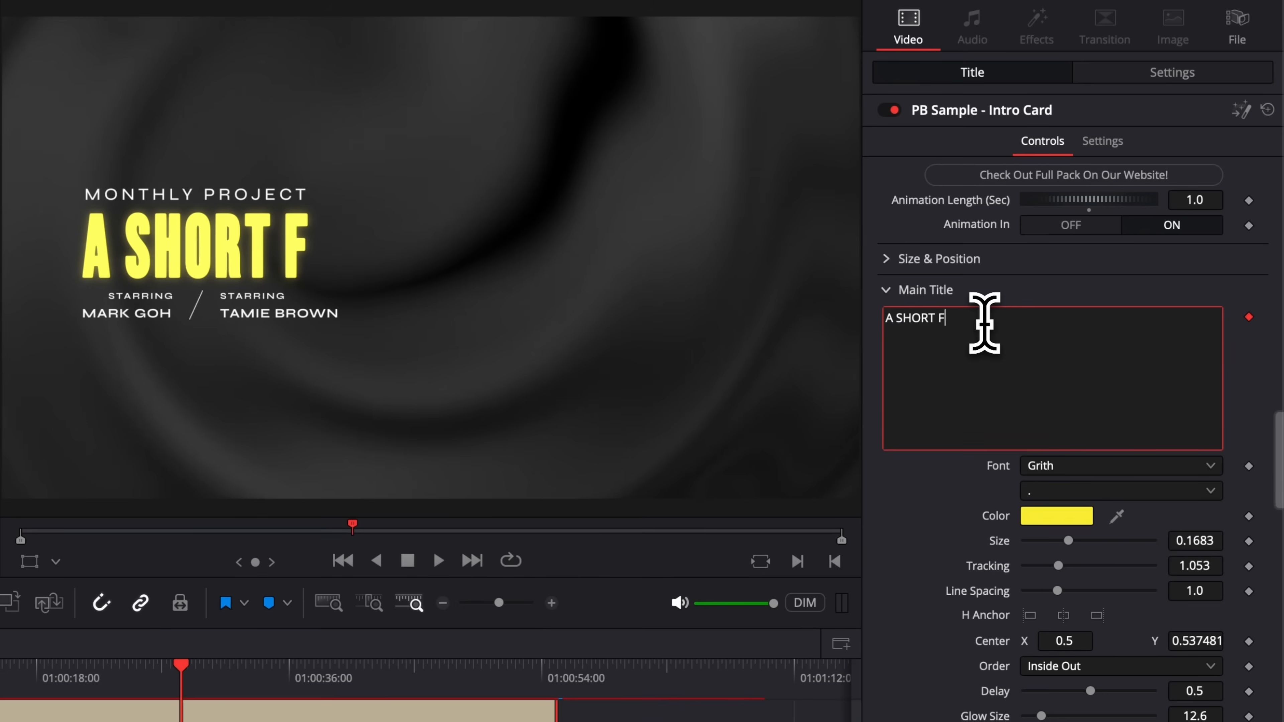
type("DAVINCI RESOLVE")
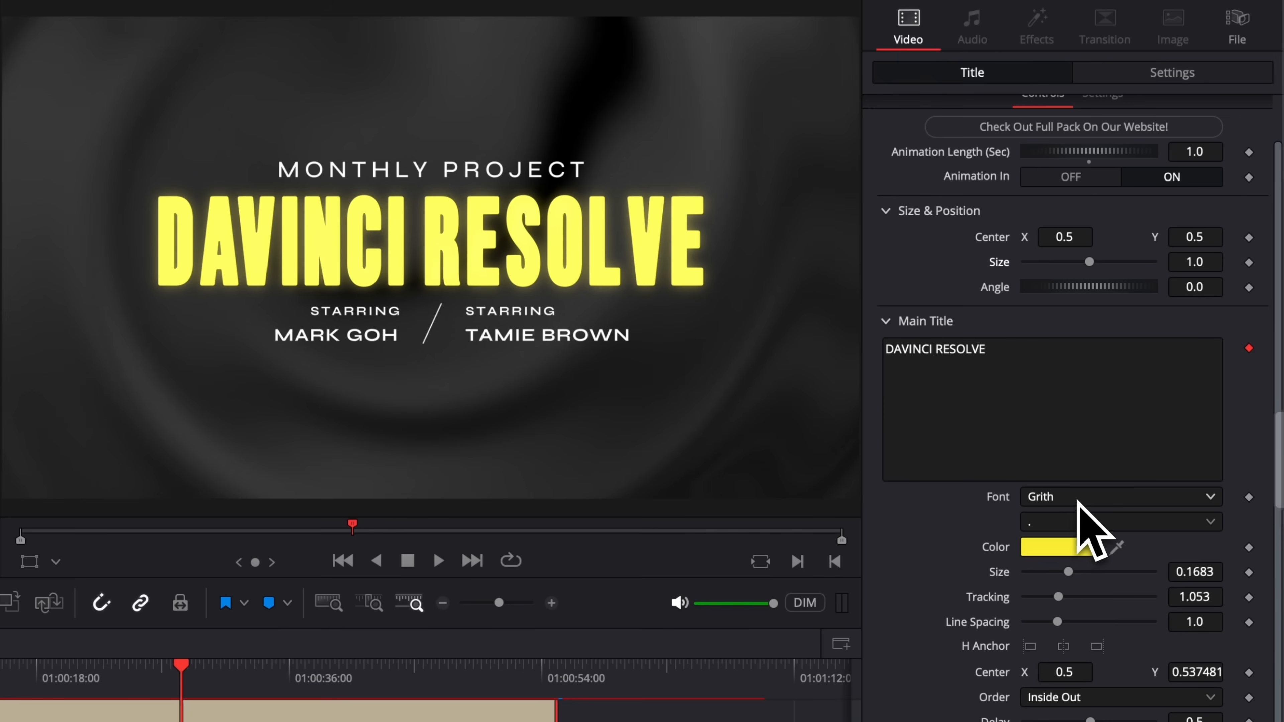
left_click(1065, 549)
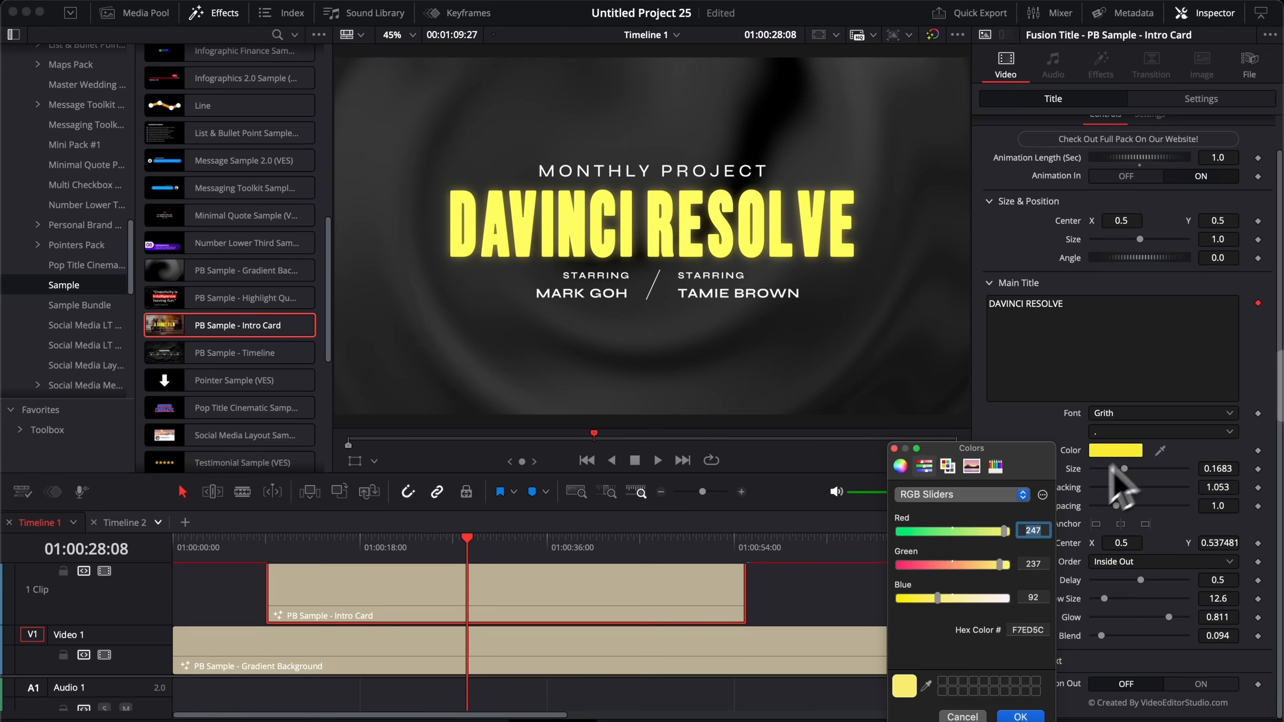
left_click(920, 565)
left_click(1020, 716)
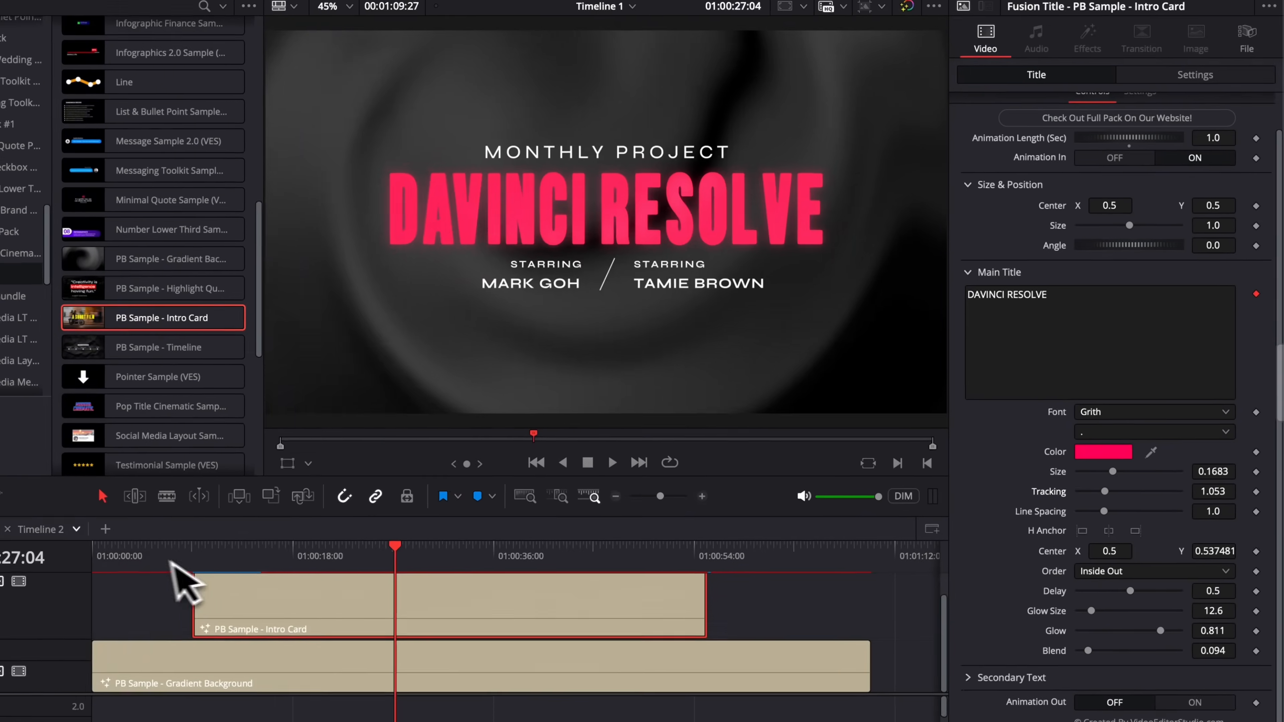
left_click(263, 541)
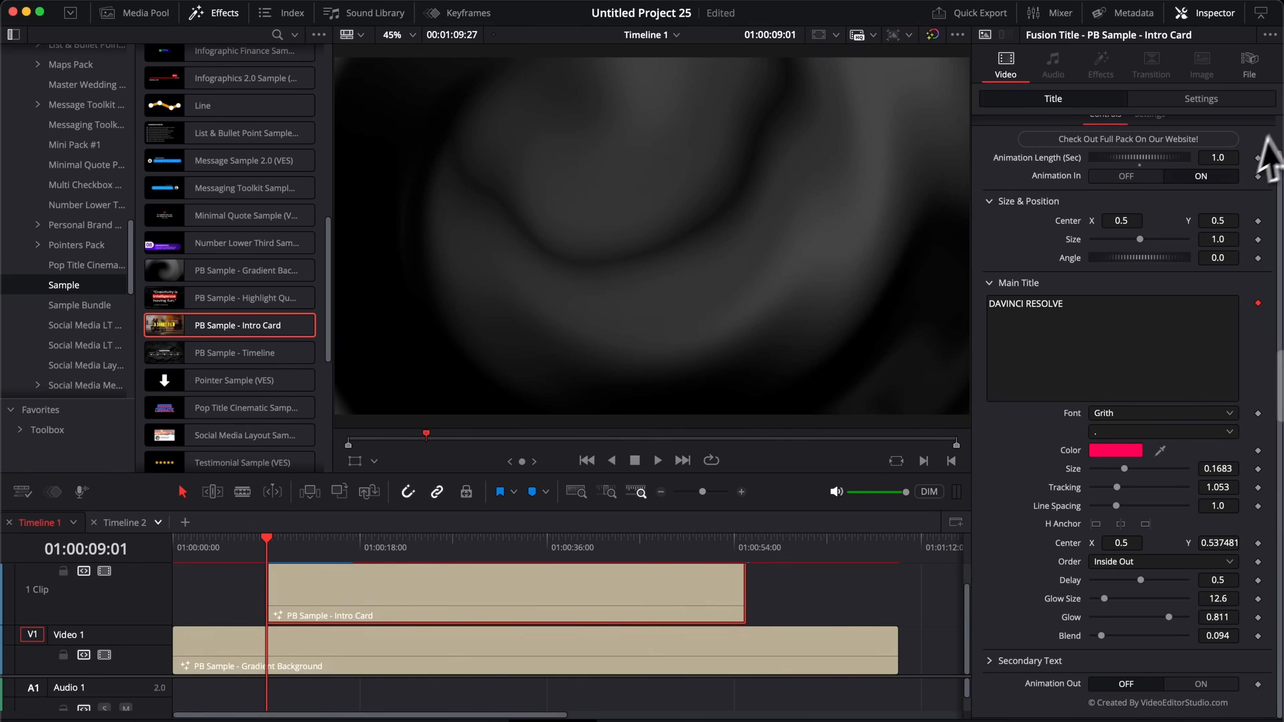
Step: Try a left-to-right letter Order for the main title and preview the animation
left_click(657, 460)
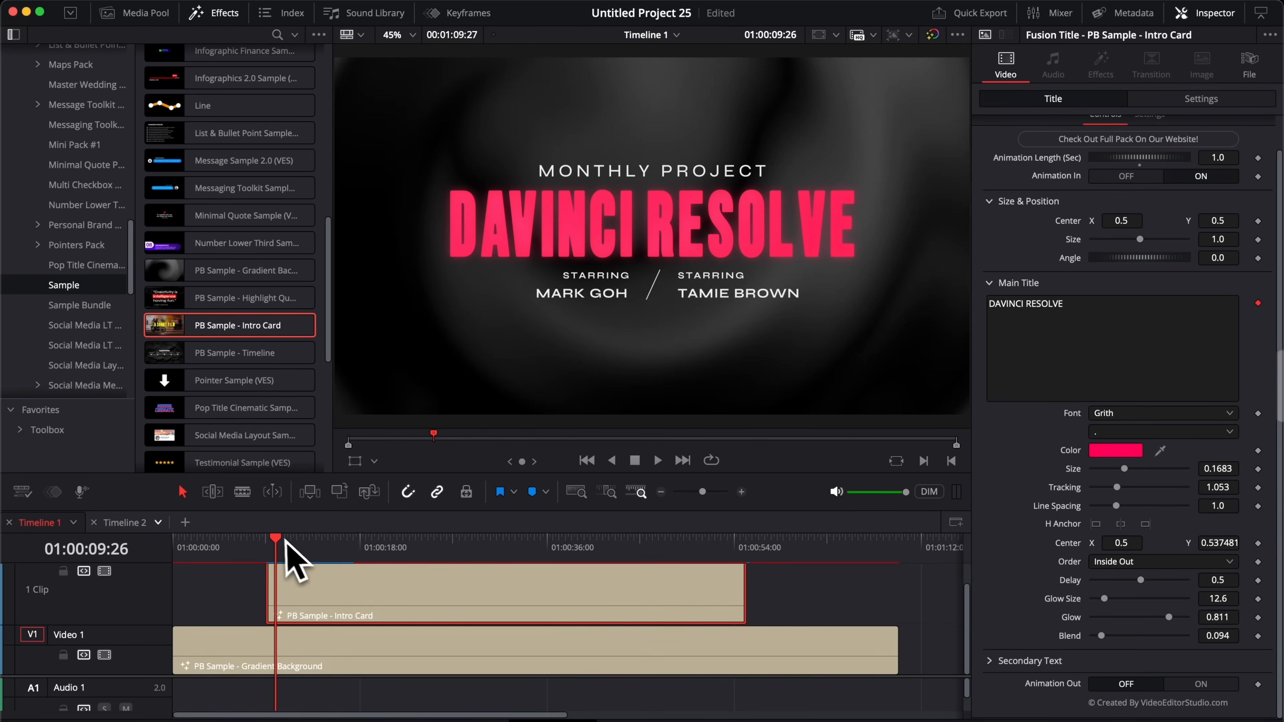
left_click(270, 539)
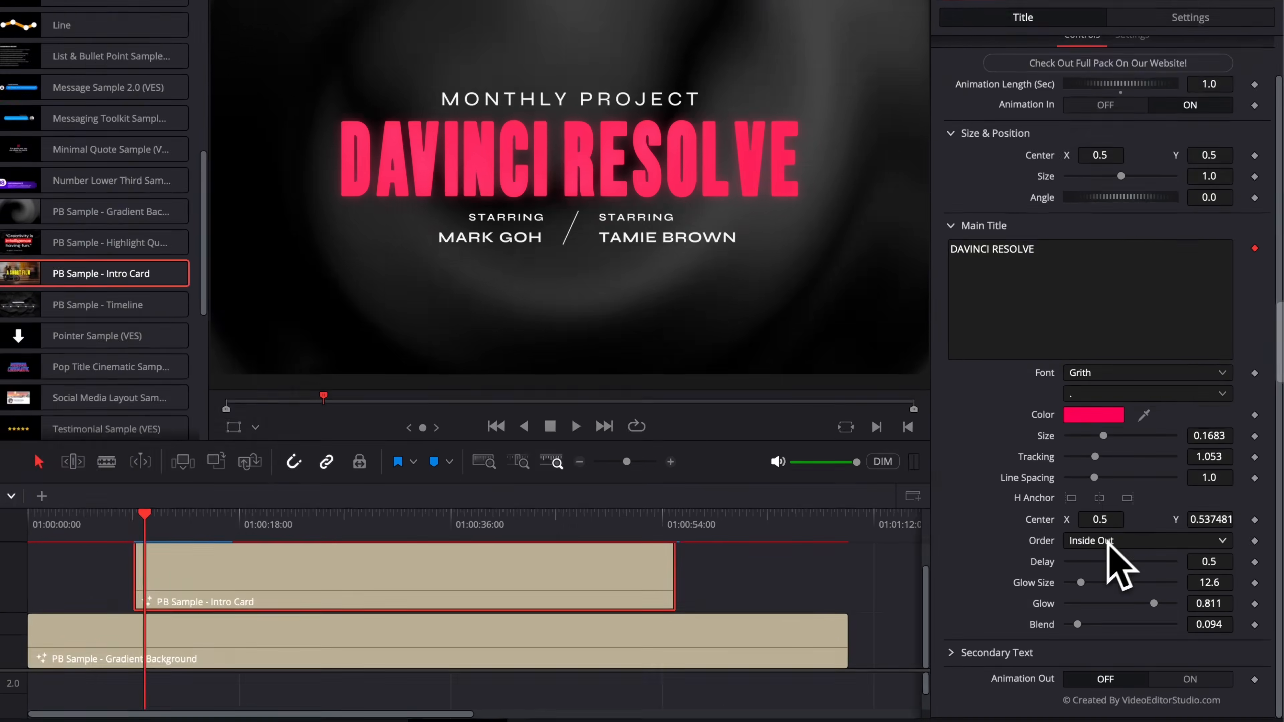
left_click(1121, 562)
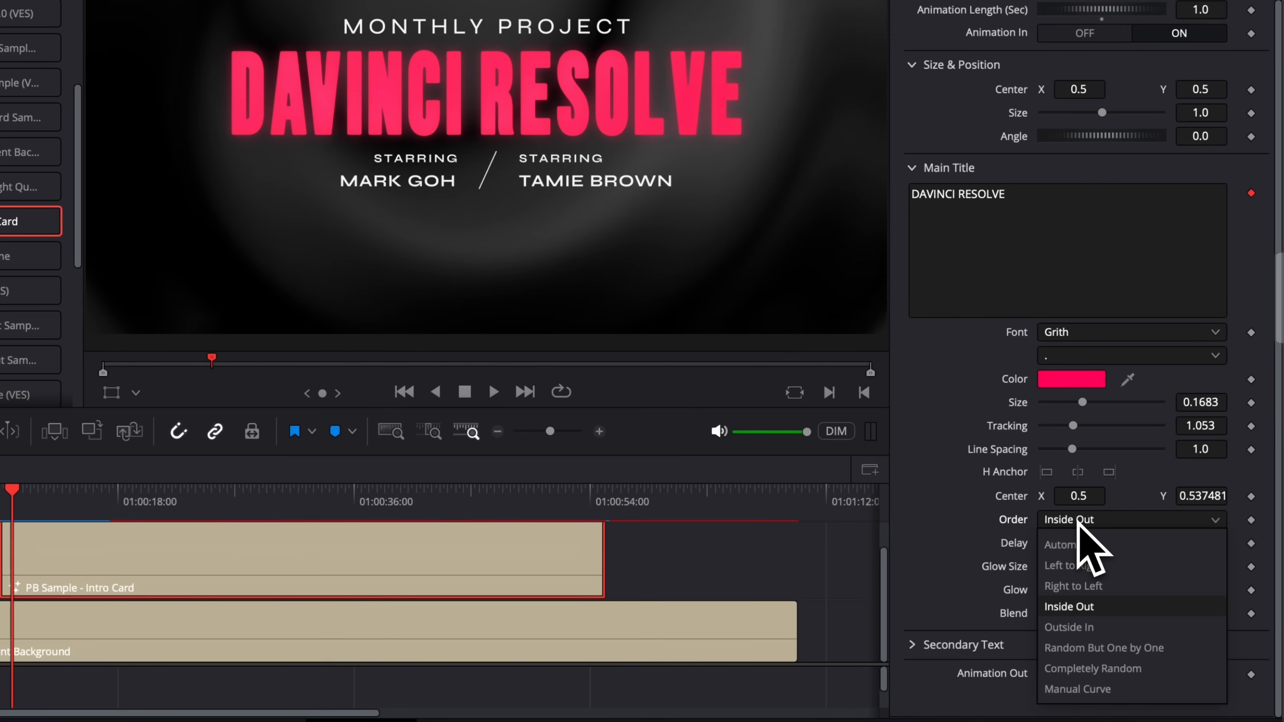
left_click(1087, 565)
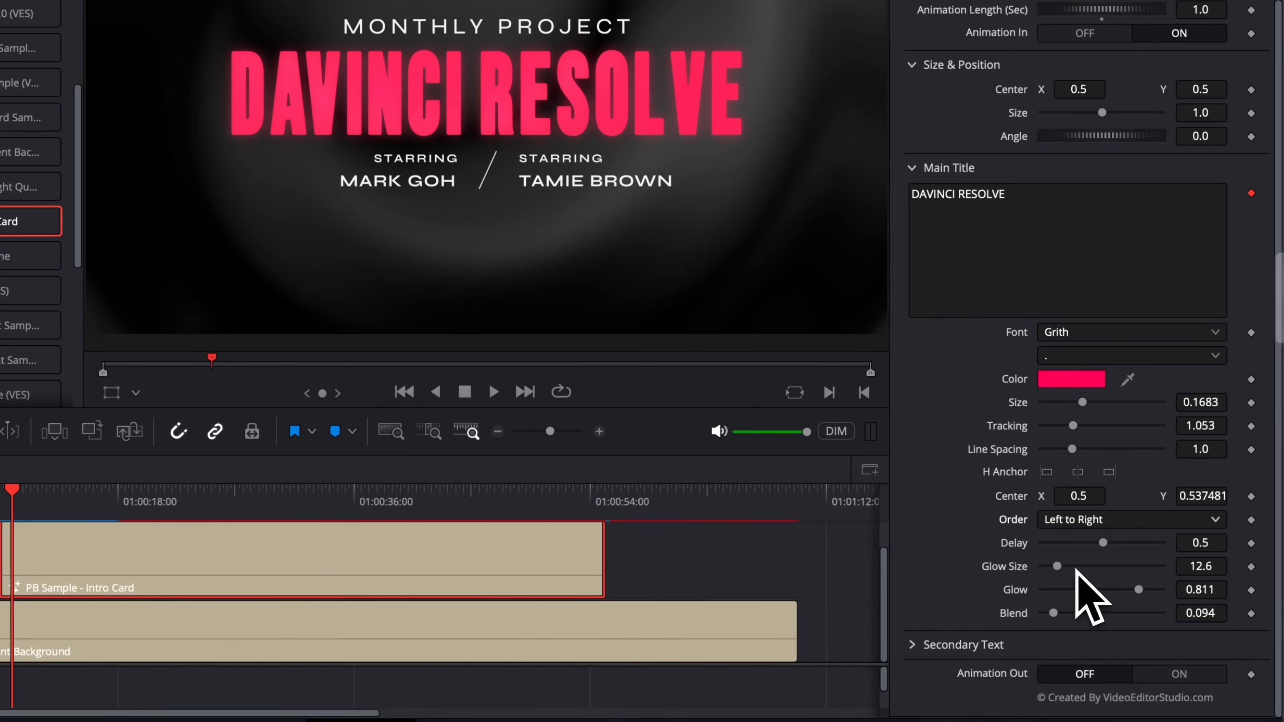
left_click(3, 506)
key("space")
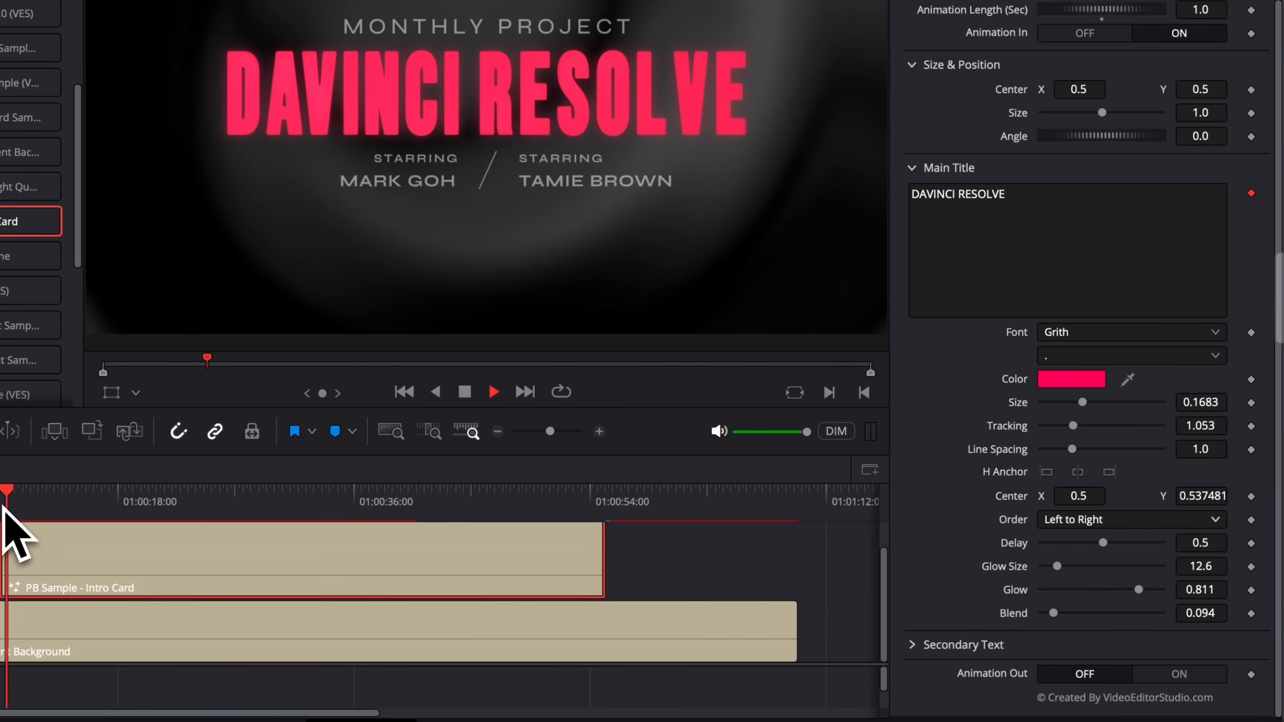
left_click(2, 506)
key("space")
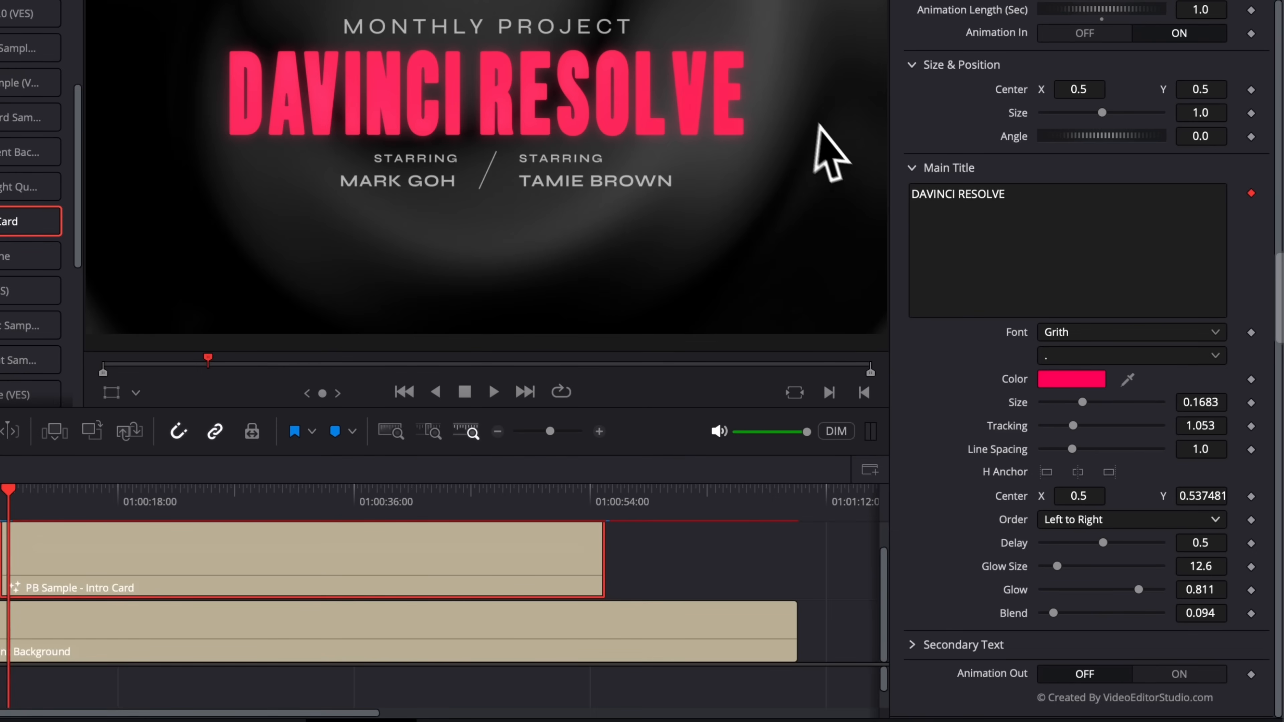
Step: Set the letter Order to Random But One by One and preview it
left_click(1117, 520)
left_click(1133, 649)
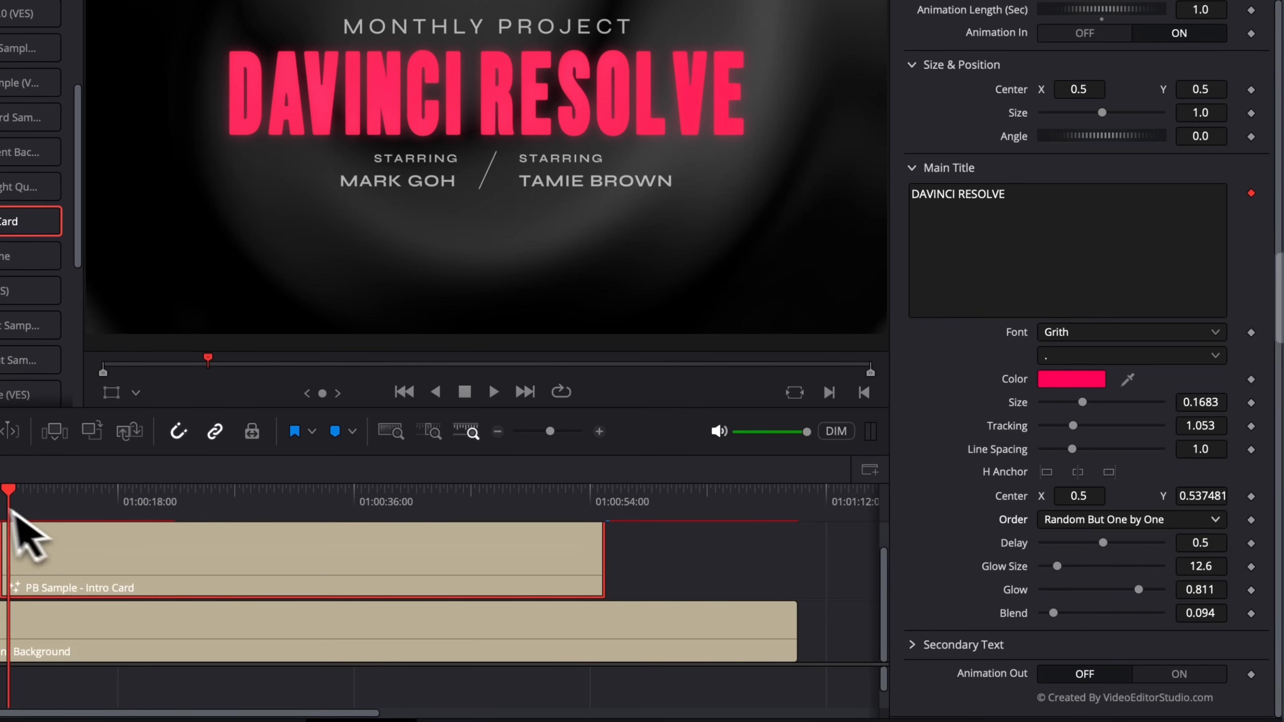
left_click(2, 505)
key("space")
key("space")
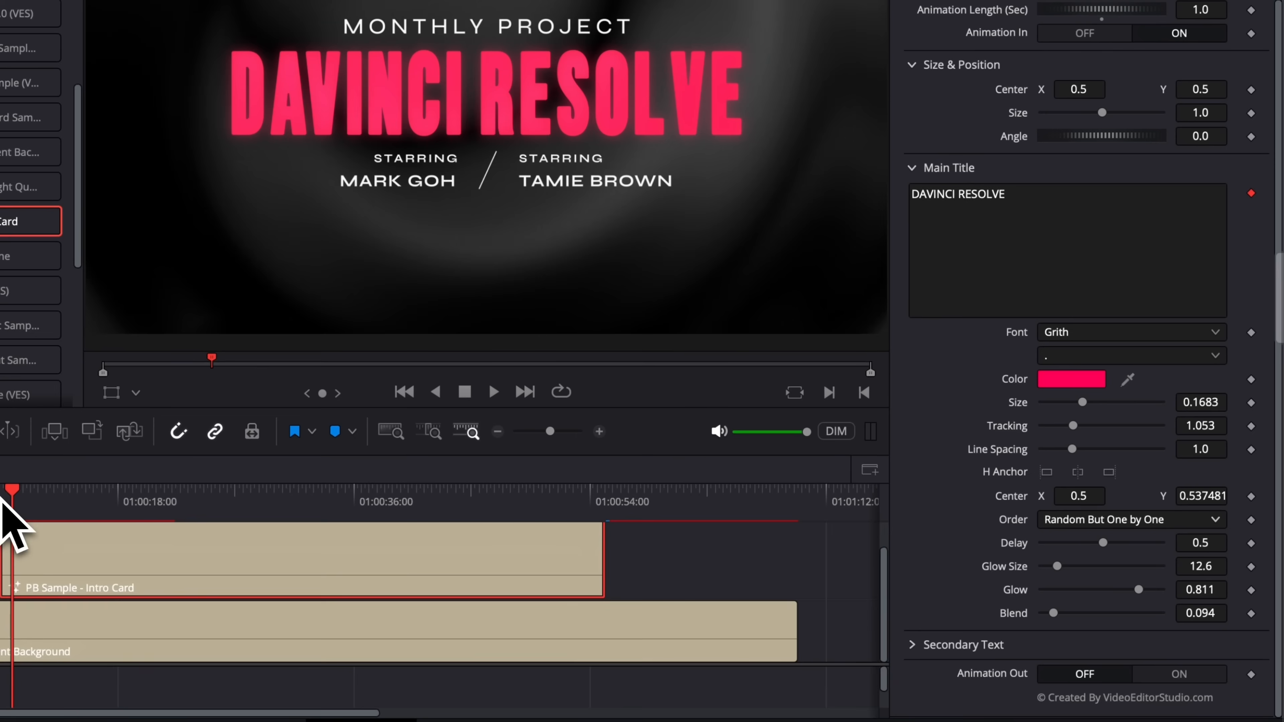
left_click(1140, 521)
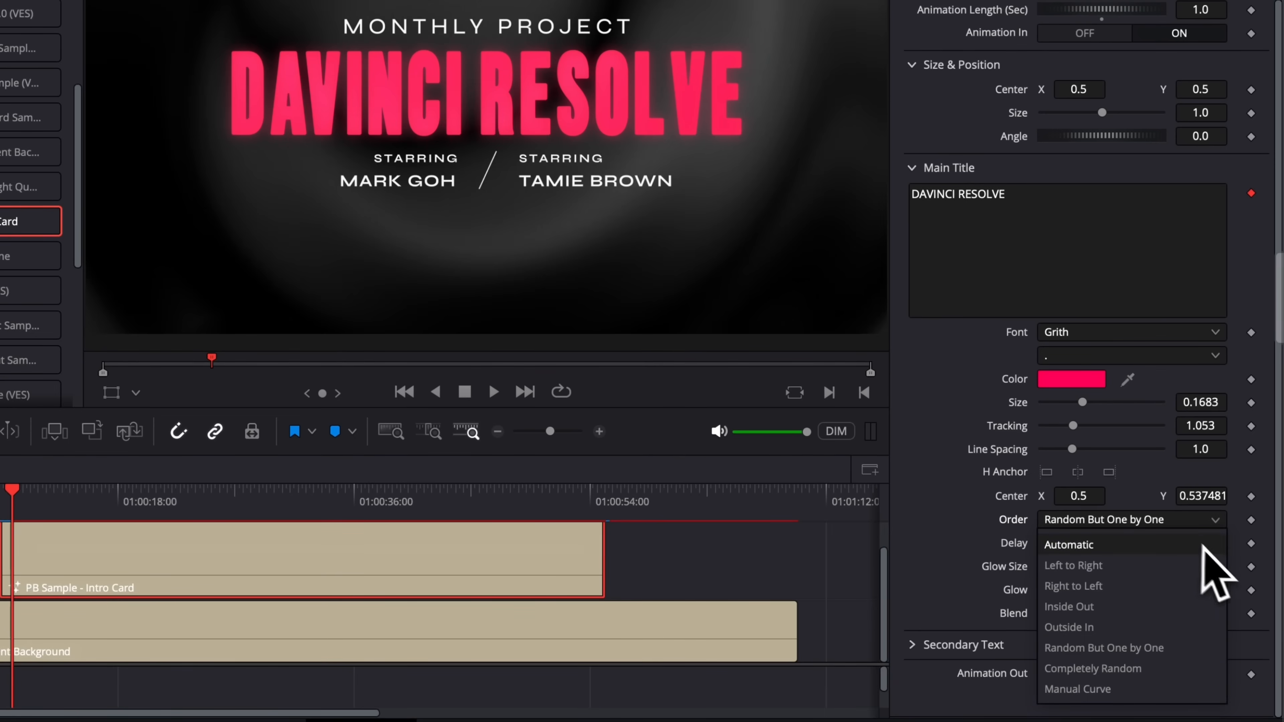
left_click(1106, 649)
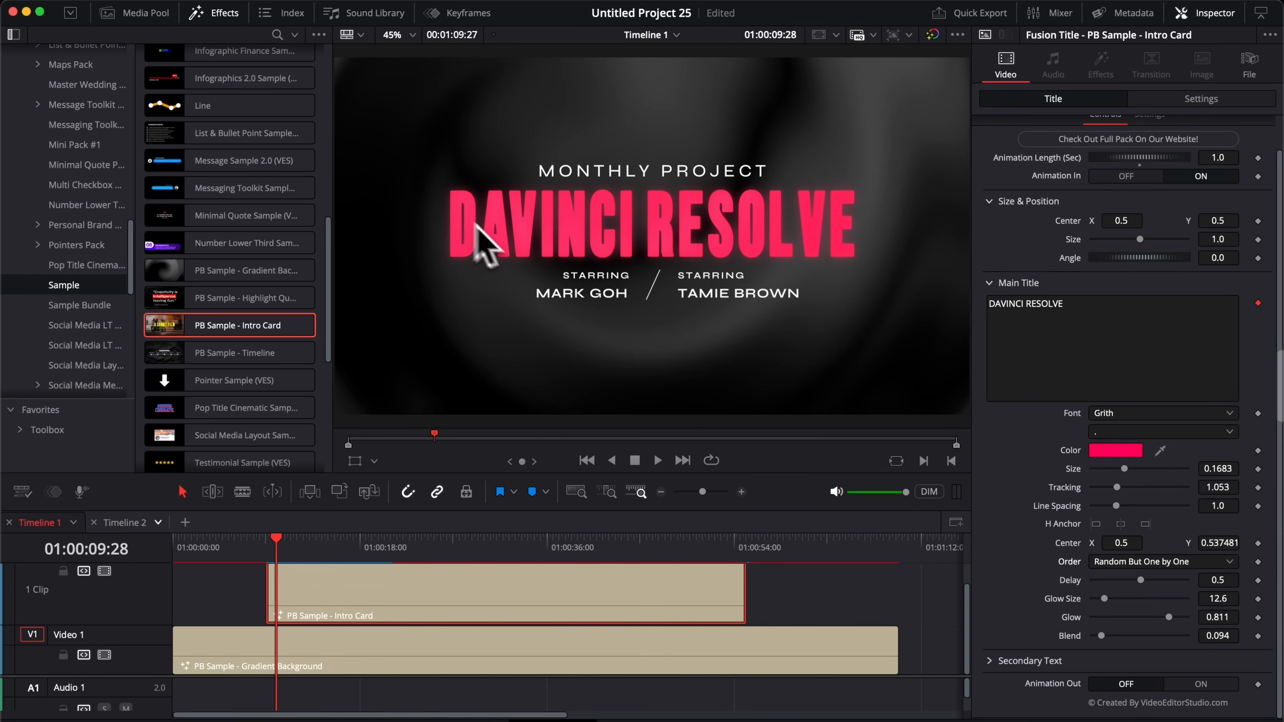
Step: Set the intro title's Animation Length to 4 seconds and play it back
double_click(1219, 158)
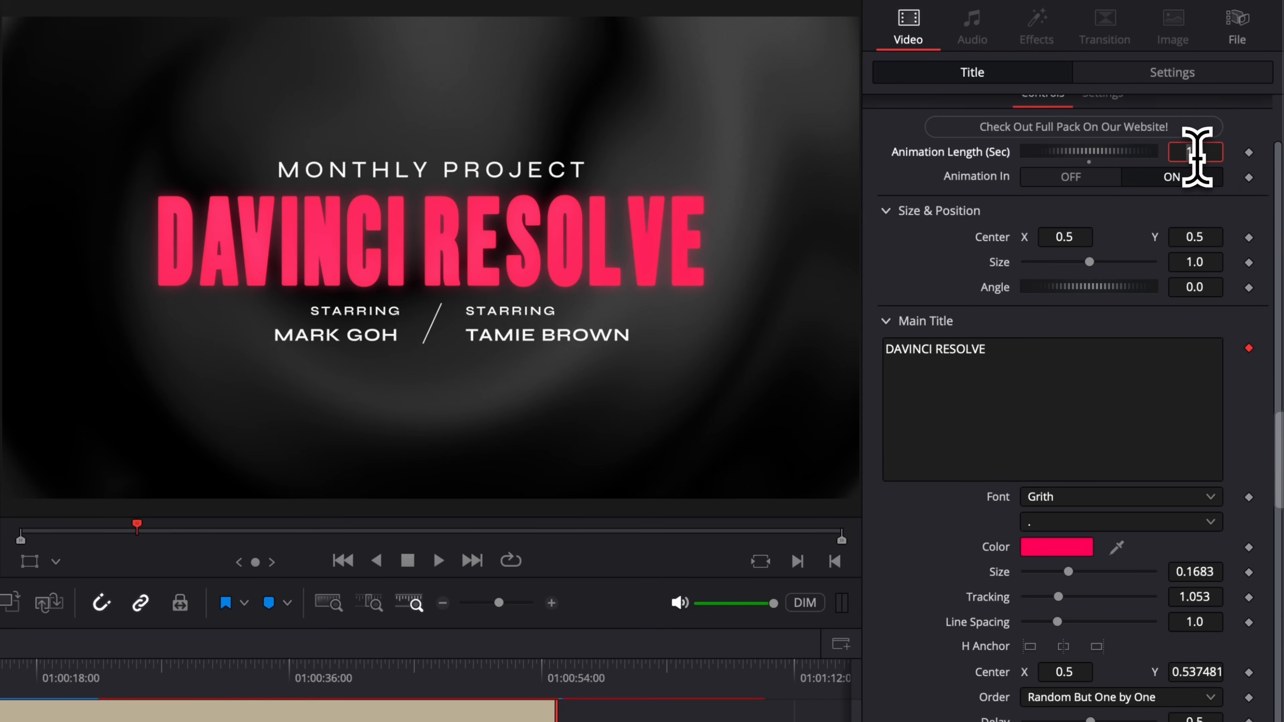
type("4")
key("Tab")
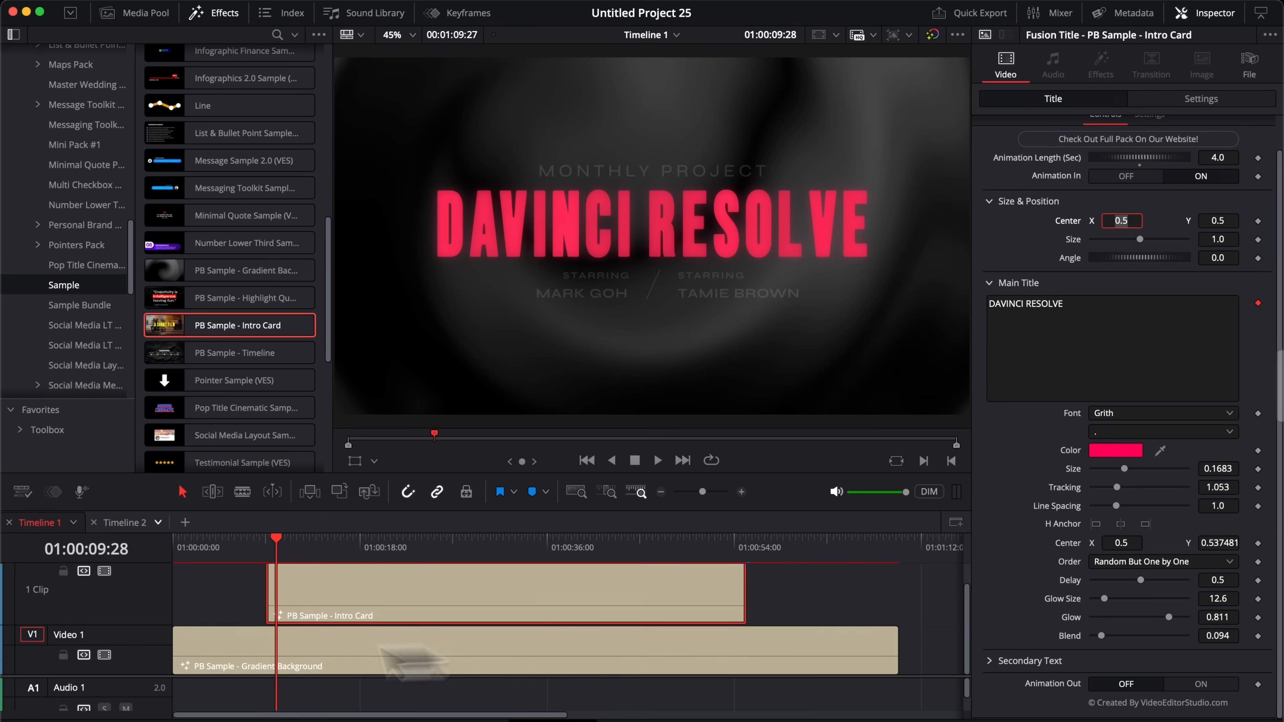
left_click(267, 547)
key("space")
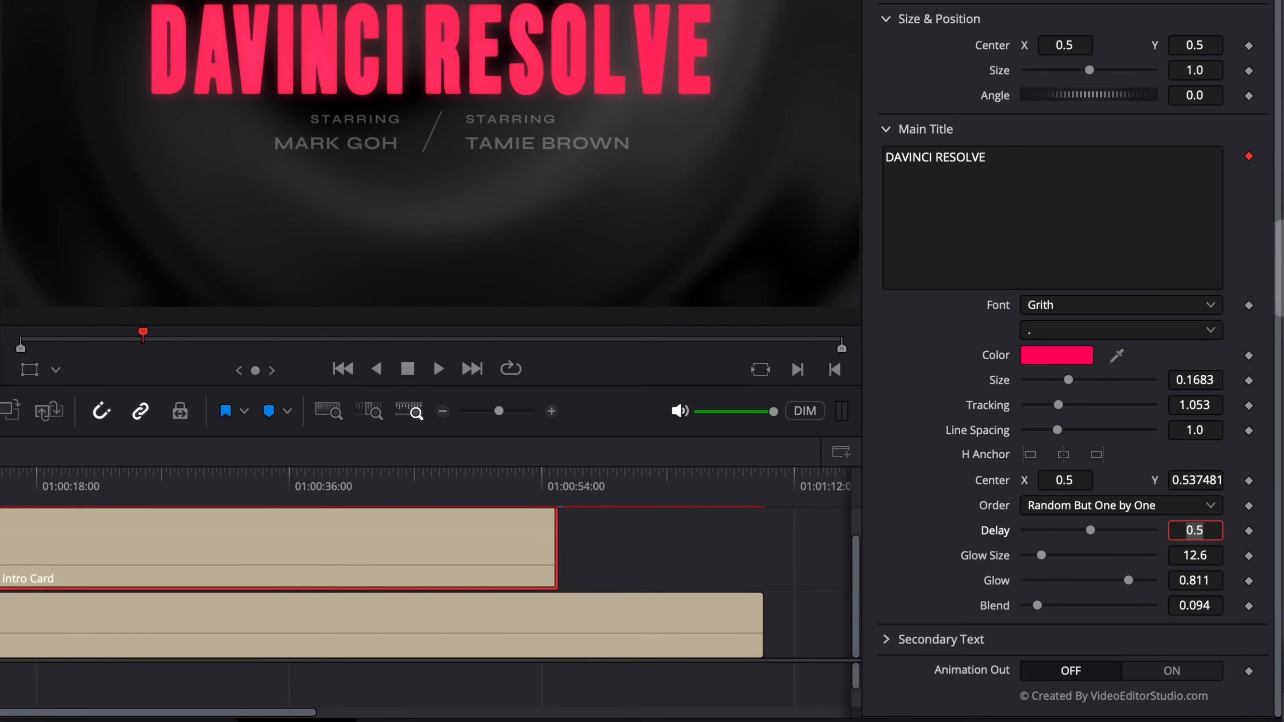
Step: Commit a Main Title letter delay of 1.0 and replay the title to check it
key("Return")
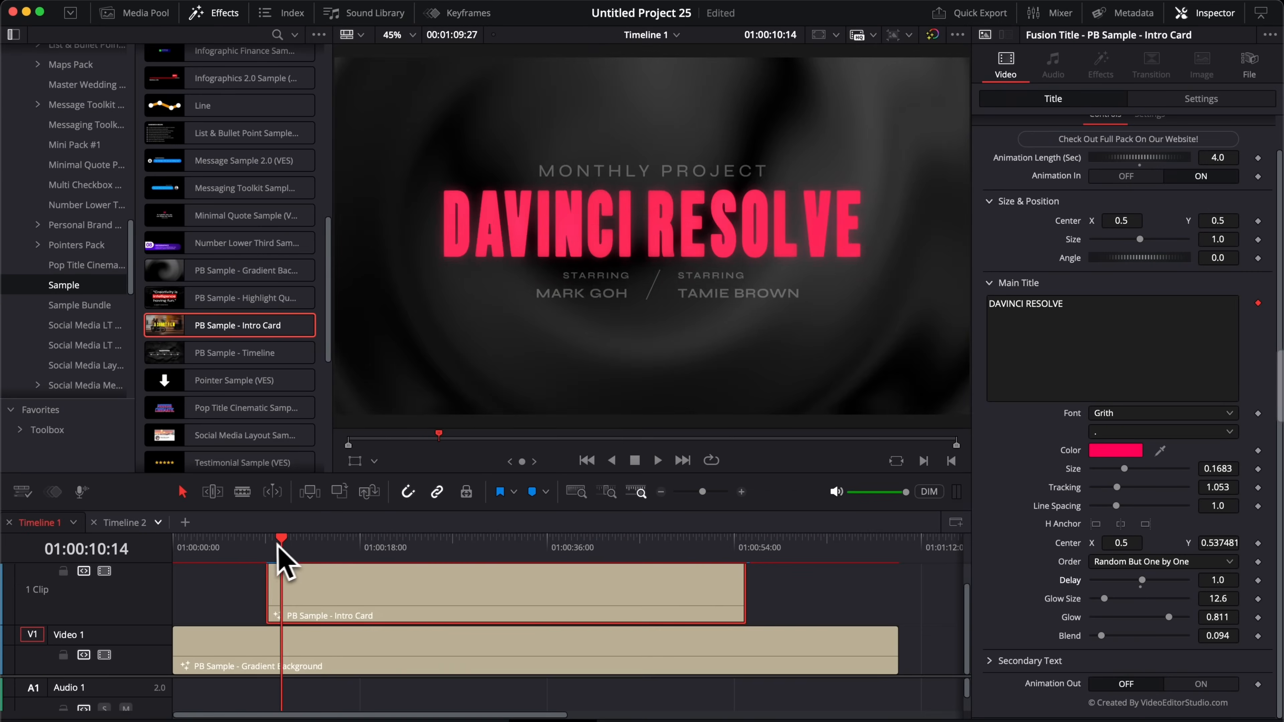
left_click_drag(281, 545, 267, 546)
key("space")
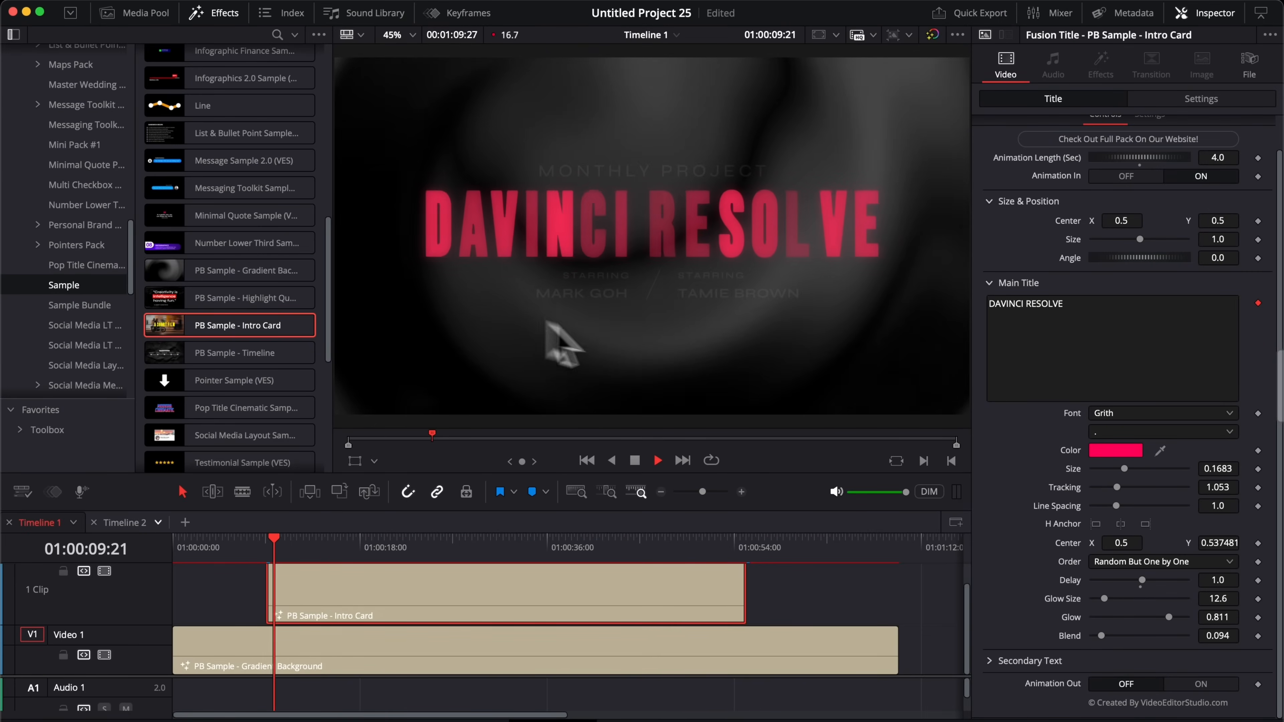
left_click(267, 546)
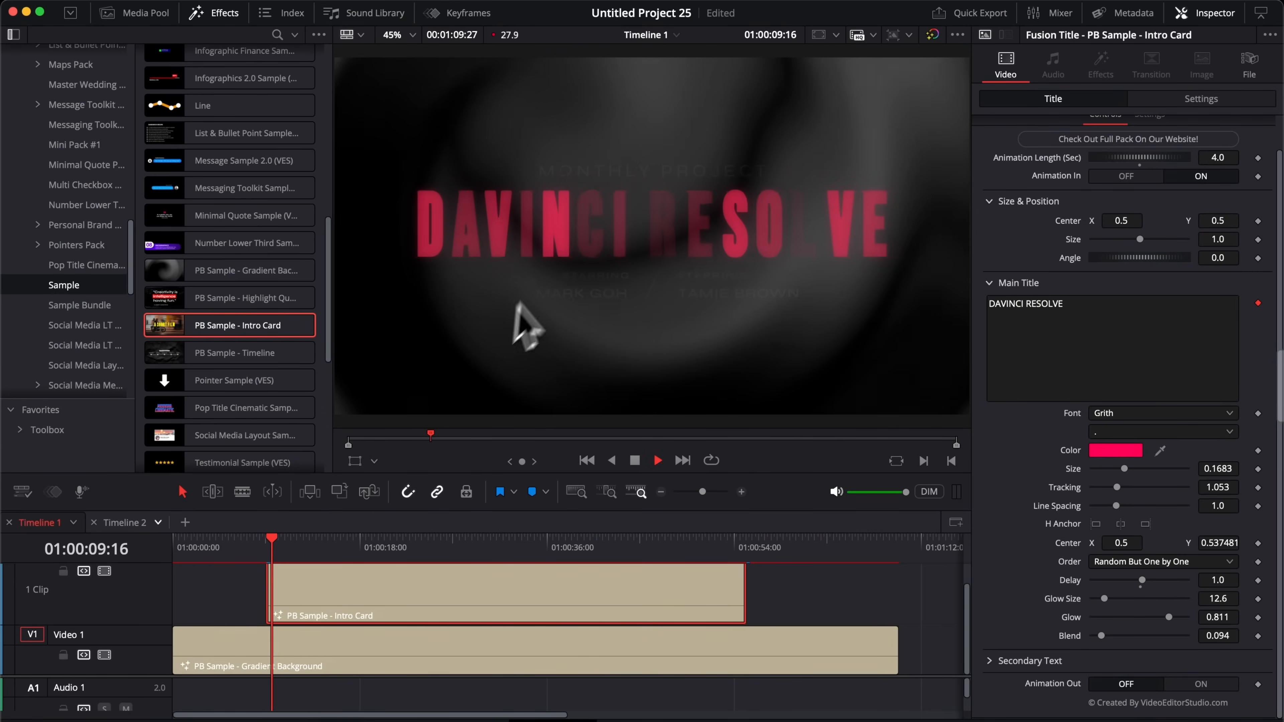
left_click(266, 545)
key("space")
key("space")
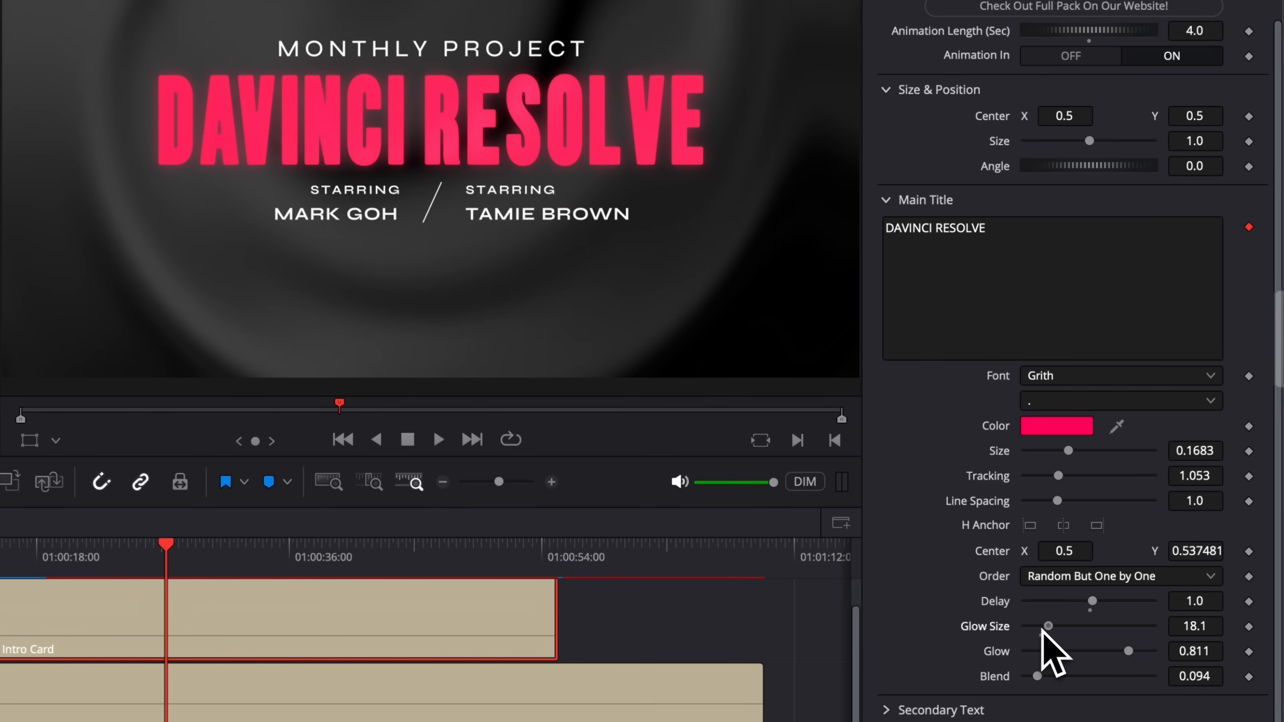
Step: Raise the main title's Glow Size to 18.1, Glow to 0.89, Blend to 0.079, then expand Secondary Text
left_click_drag(1086, 630, 1049, 628)
left_click_drag(1133, 651, 1153, 683)
mouse_move(1038, 677)
left_mouse_down()
mouse_move(1054, 677)
mouse_move(1037, 677)
left_mouse_up()
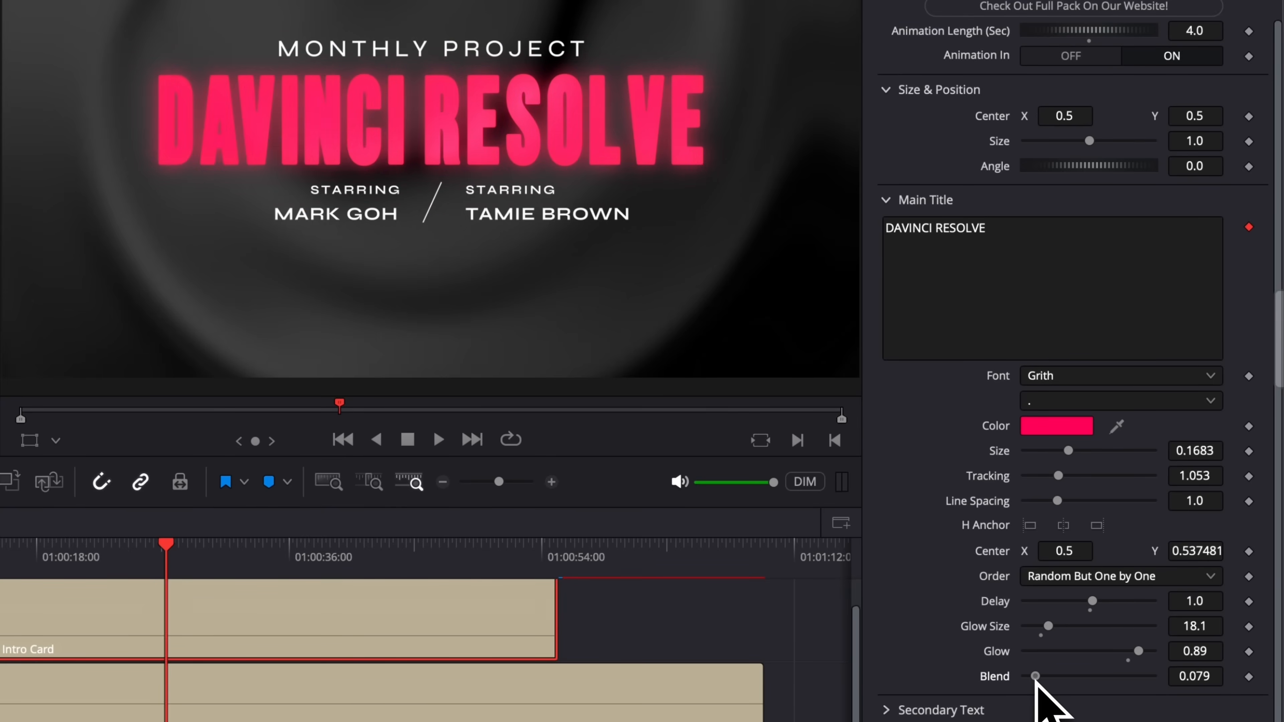
left_click(905, 711)
Step: Shrink the slash divider's Width to 0 so it vanishes between the starring names
scroll(1032, 430, "down", 2)
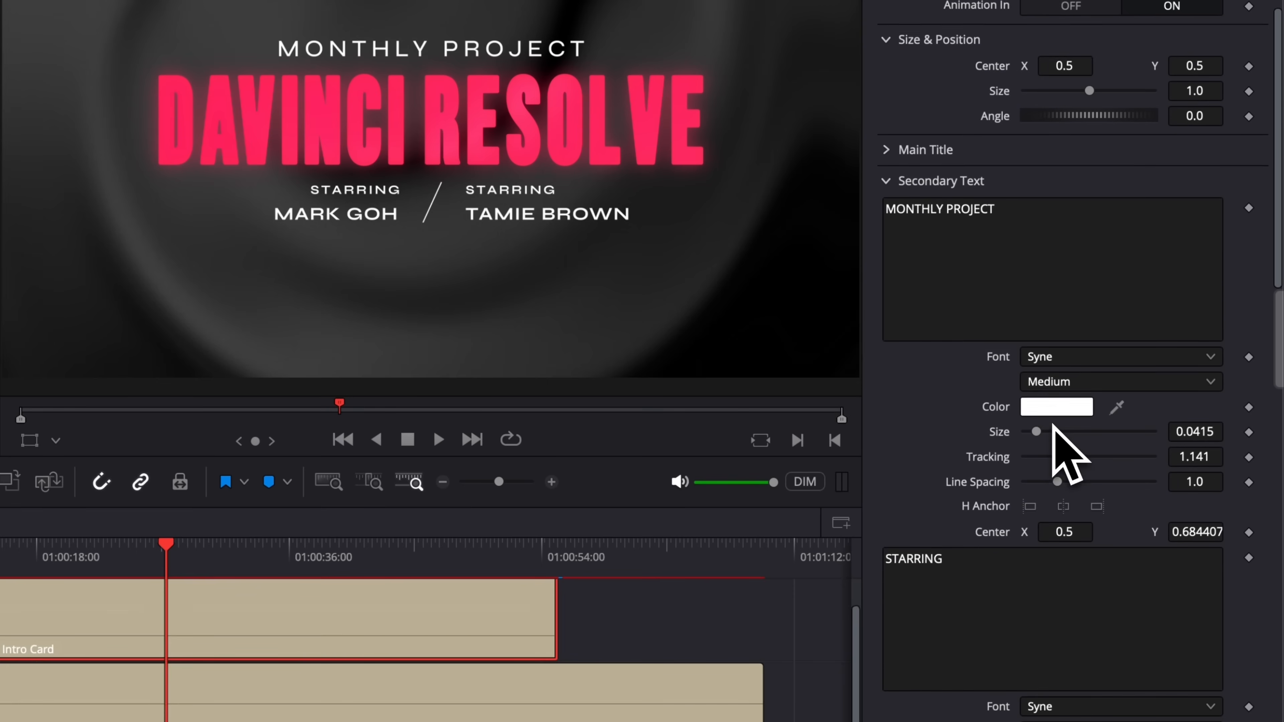
left_click(983, 255)
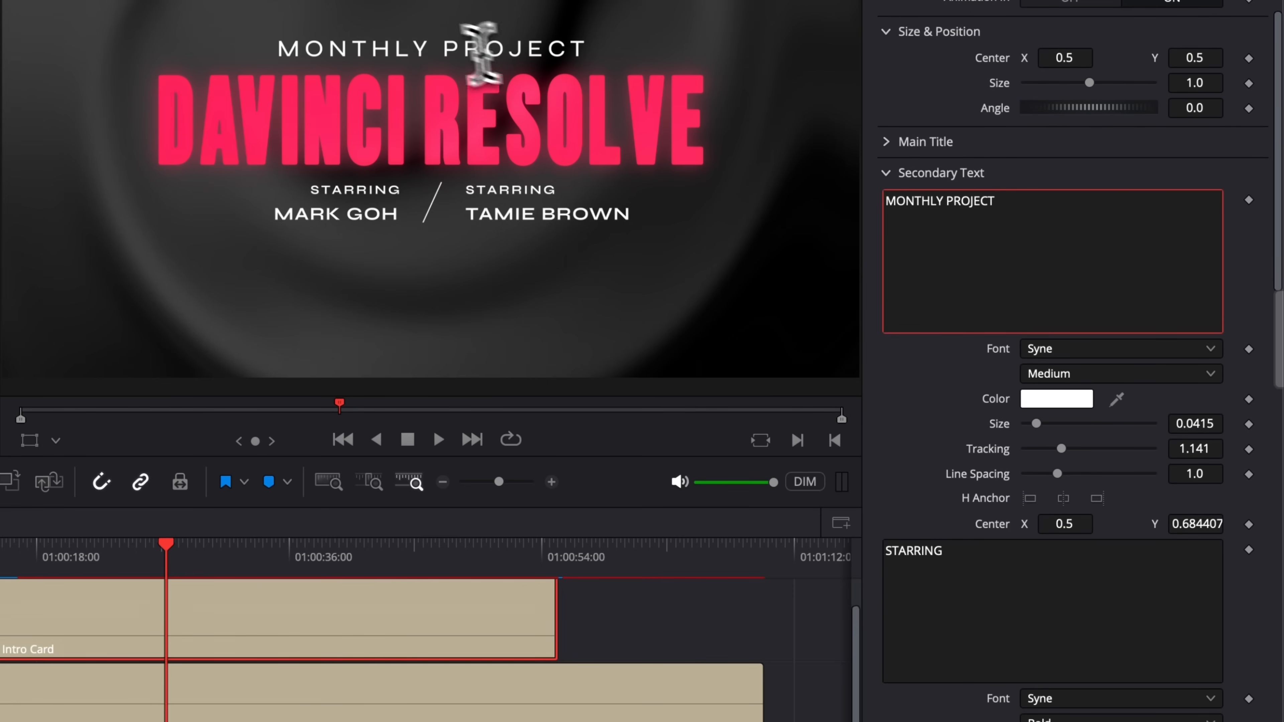
scroll(1013, 374, "down", 8)
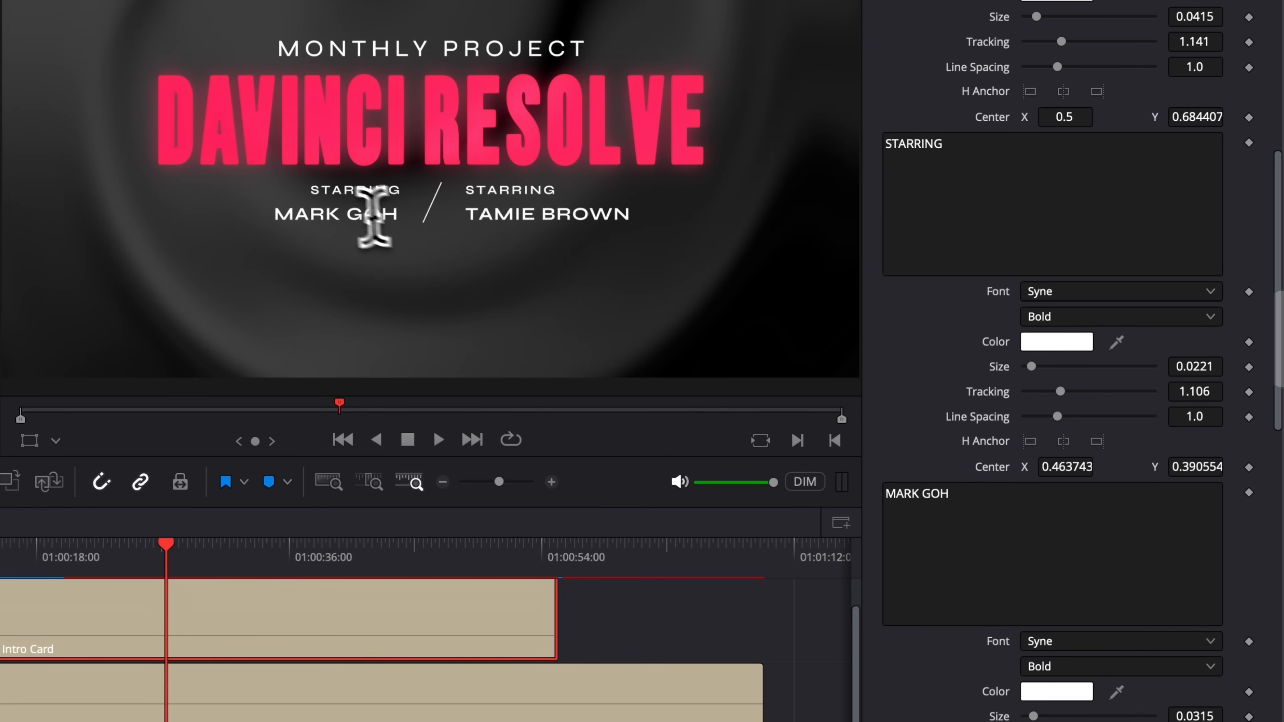
scroll(915, 340, "down", 4)
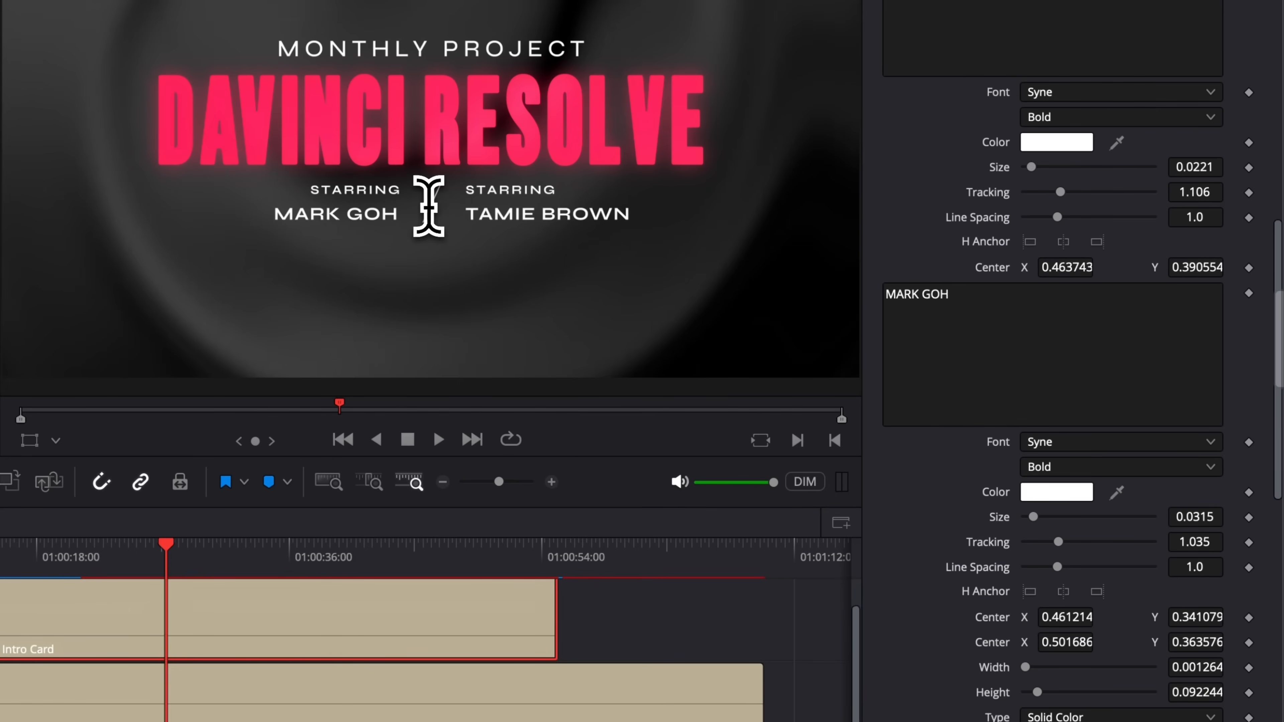
scroll(1072, 565, "down", 1)
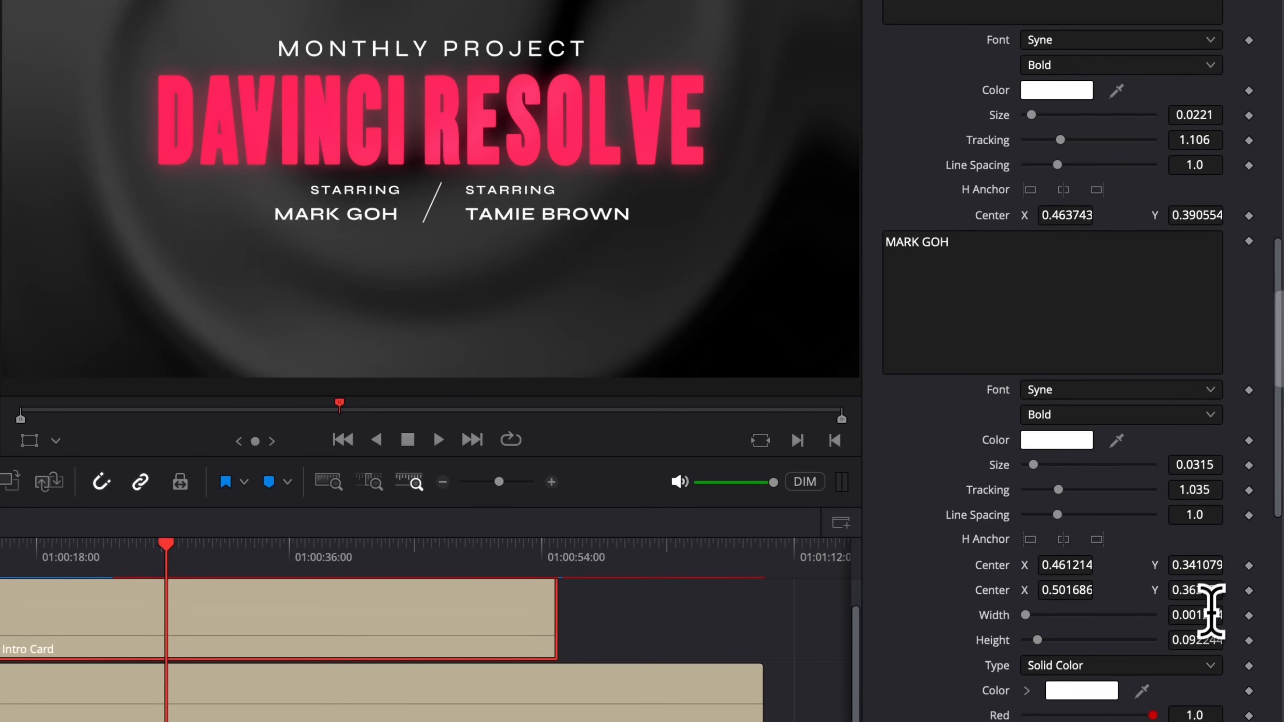
left_click_drag(1195, 615, 1172, 610)
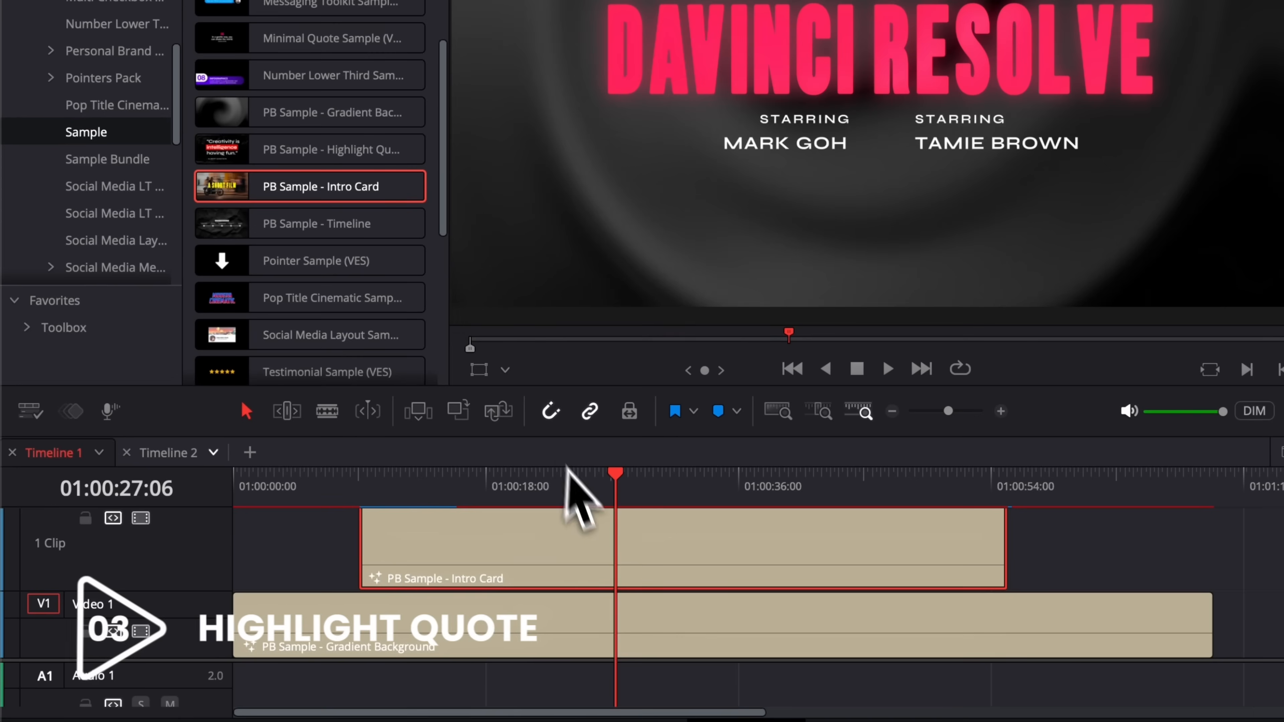
Step: Replace the Intro Card with PB Sample - Highlight Quote above the gradient background and play it
key("Delete")
left_click_drag(251, 152, 1052, 587)
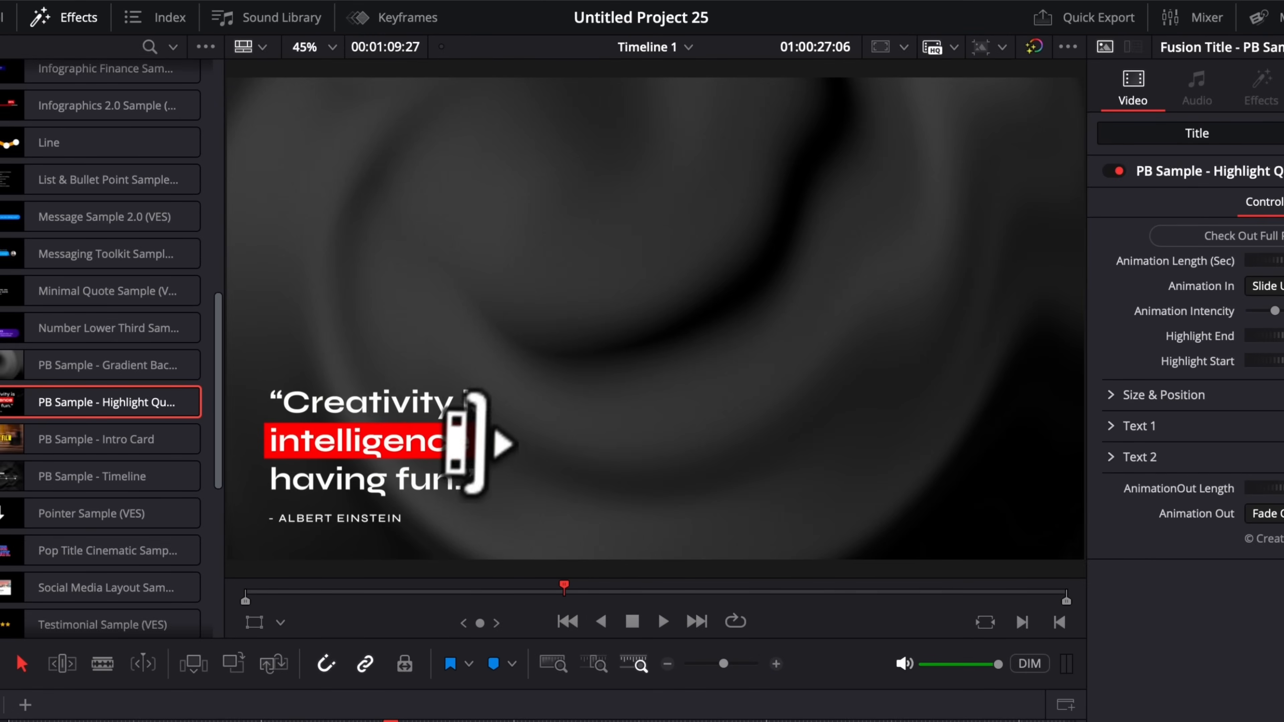
left_click(304, 546)
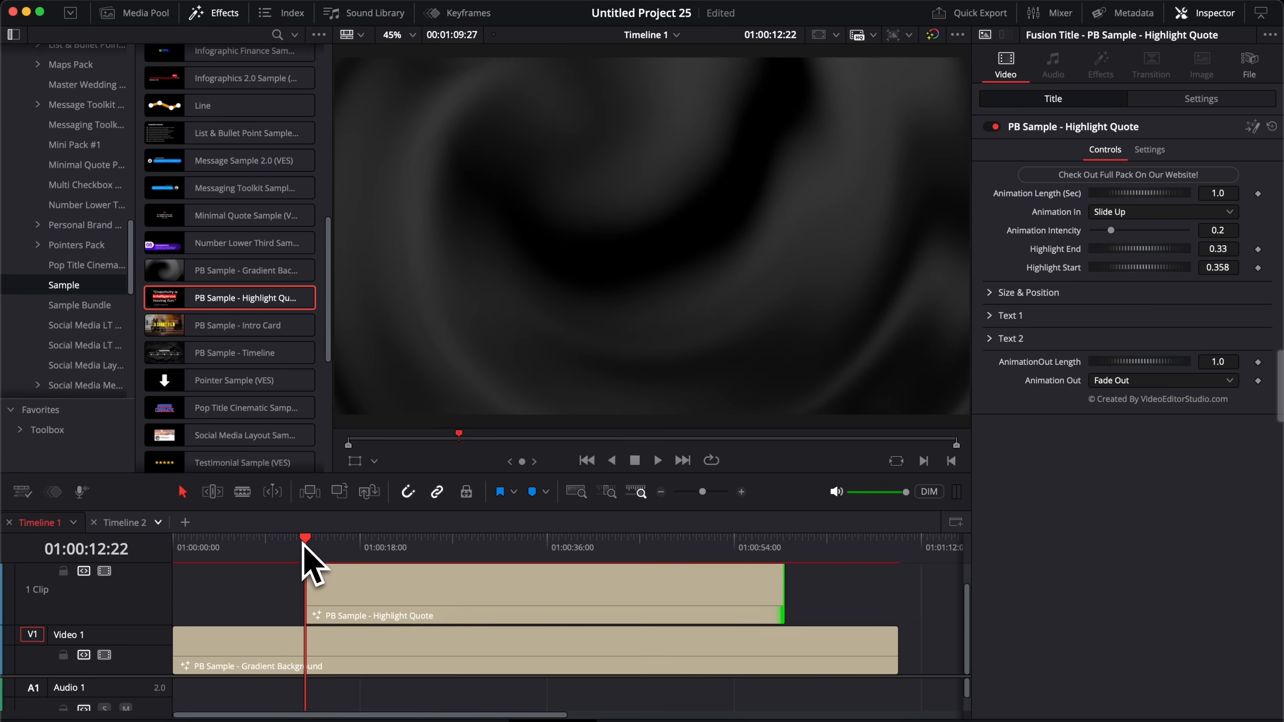
key("space")
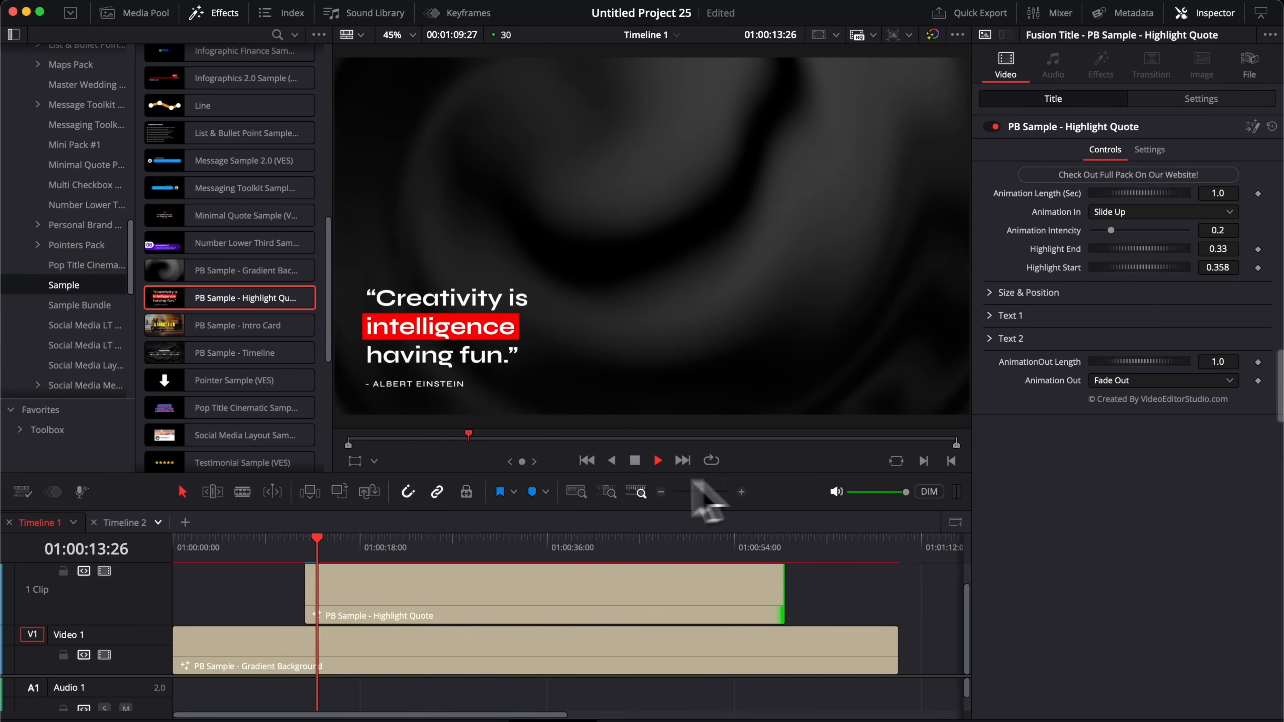
left_click(304, 547)
key("space")
key("space")
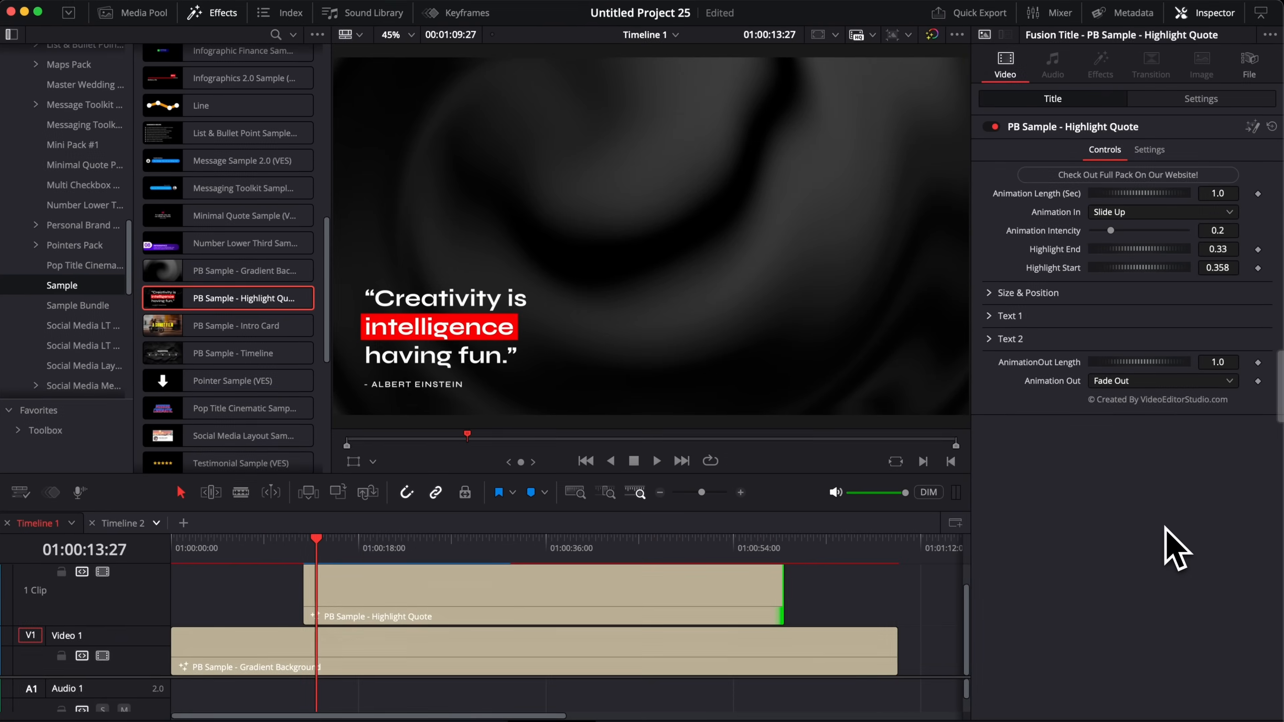
left_click_drag(360, 540, 420, 553)
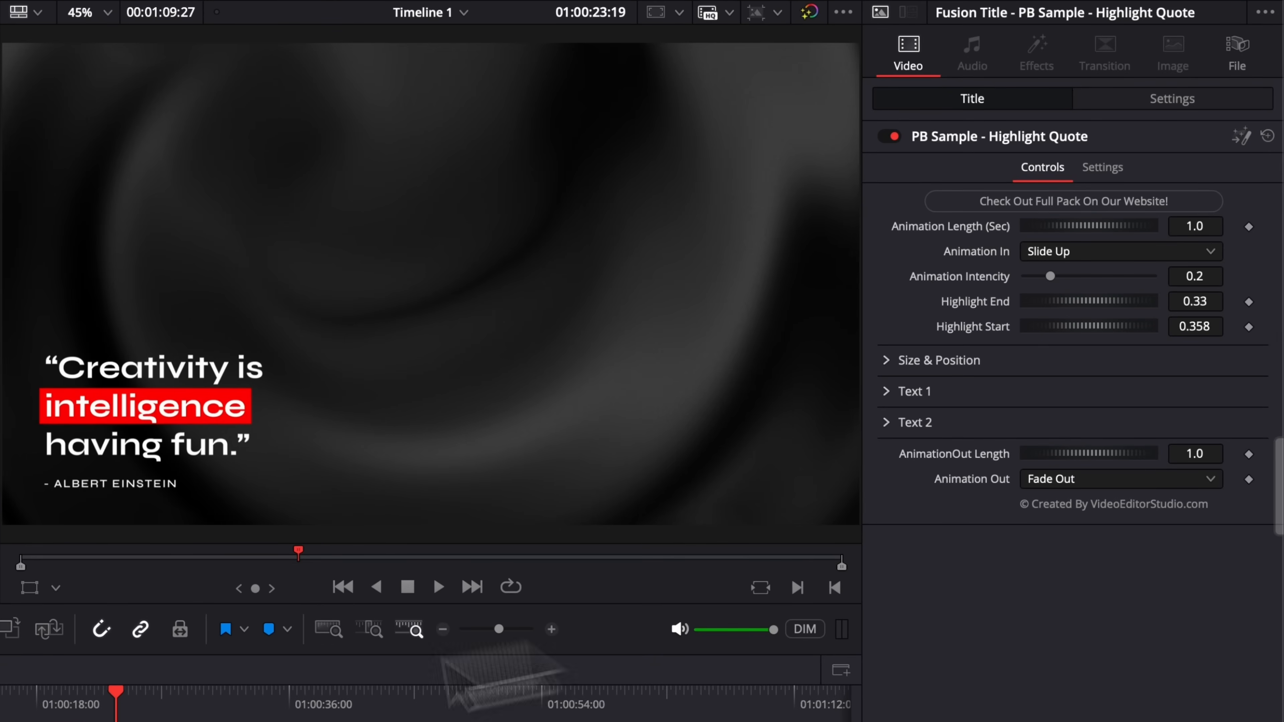
Step: Change the quote's entrance animation from Slide Up to Pan Left and play it back
left_click(0, 698)
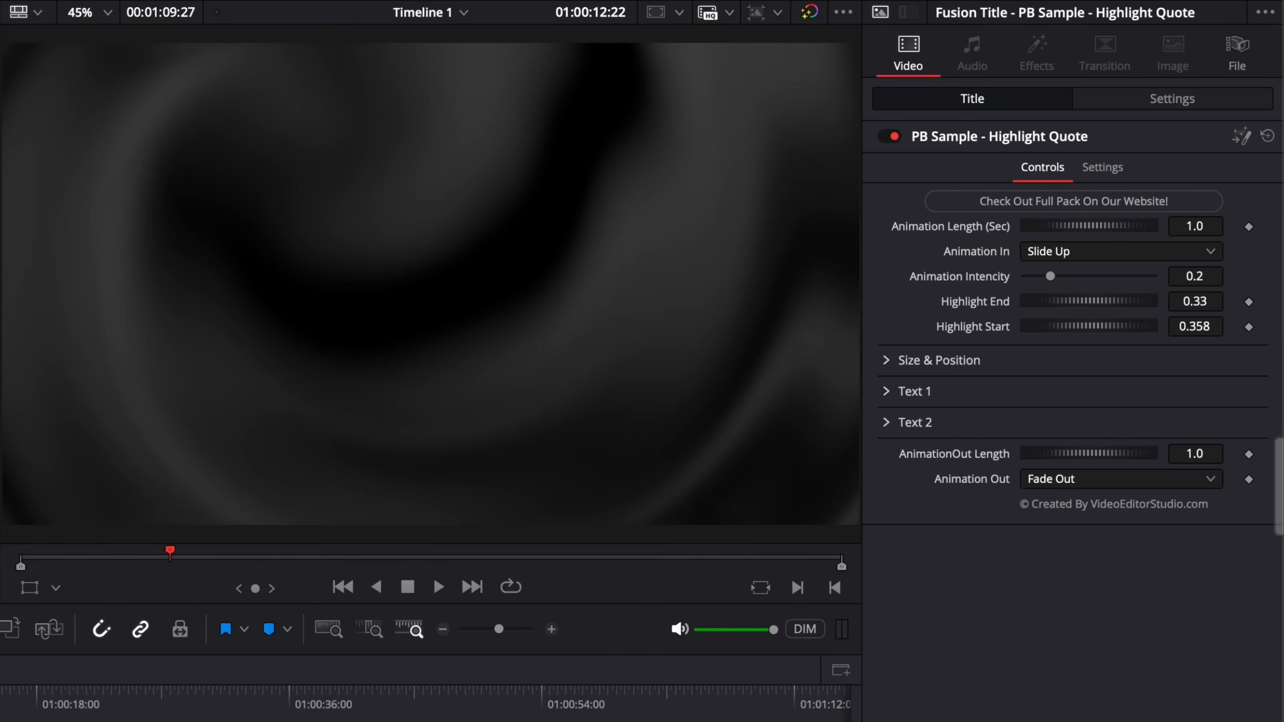
left_click(1095, 253)
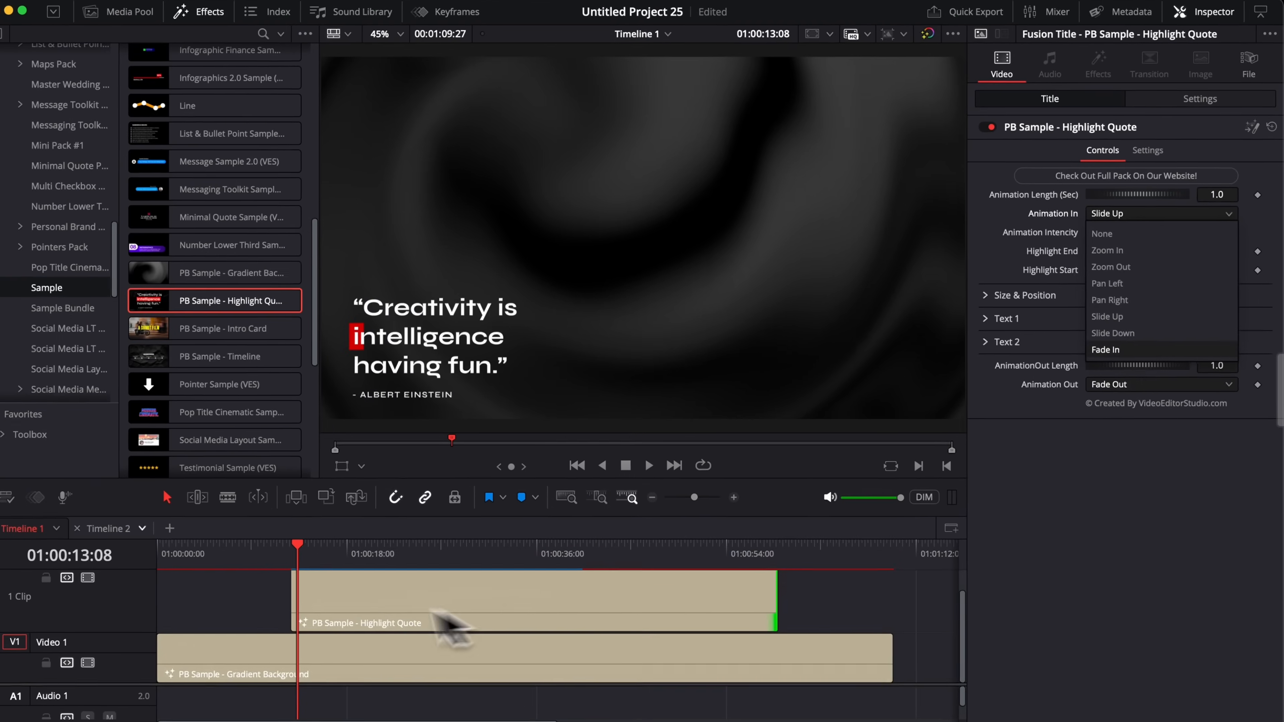
left_click(287, 539)
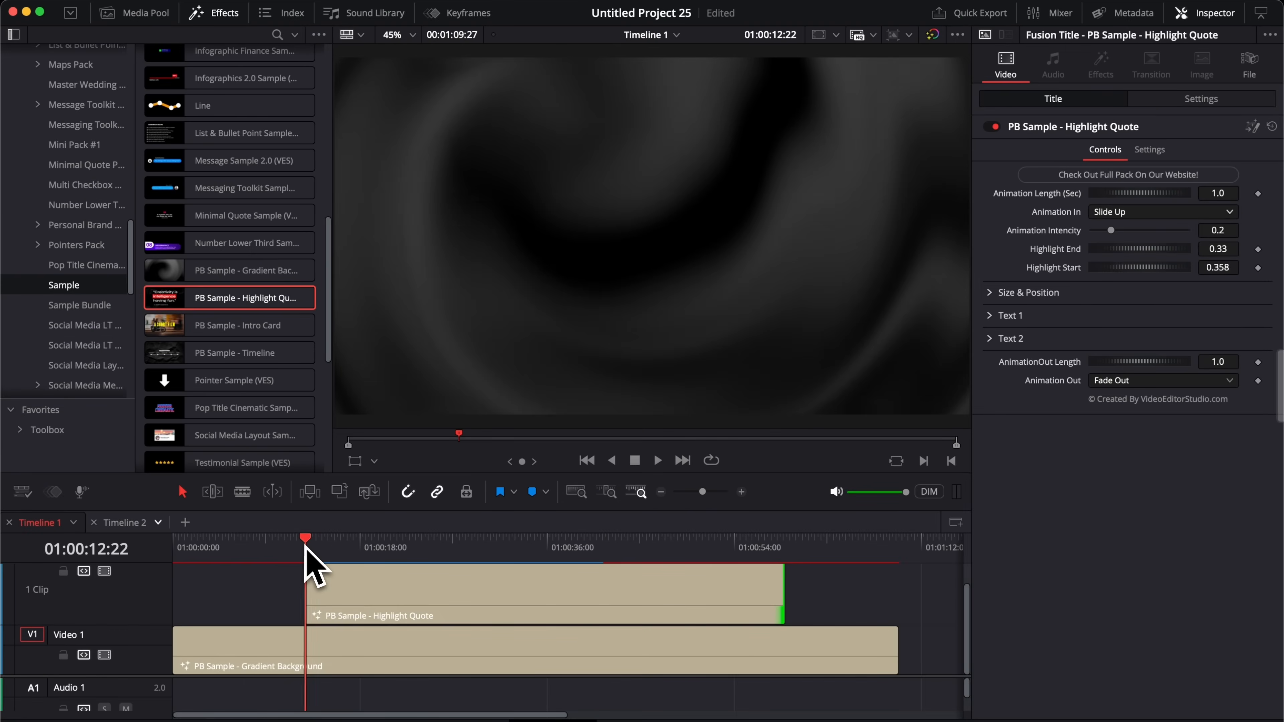
key("space")
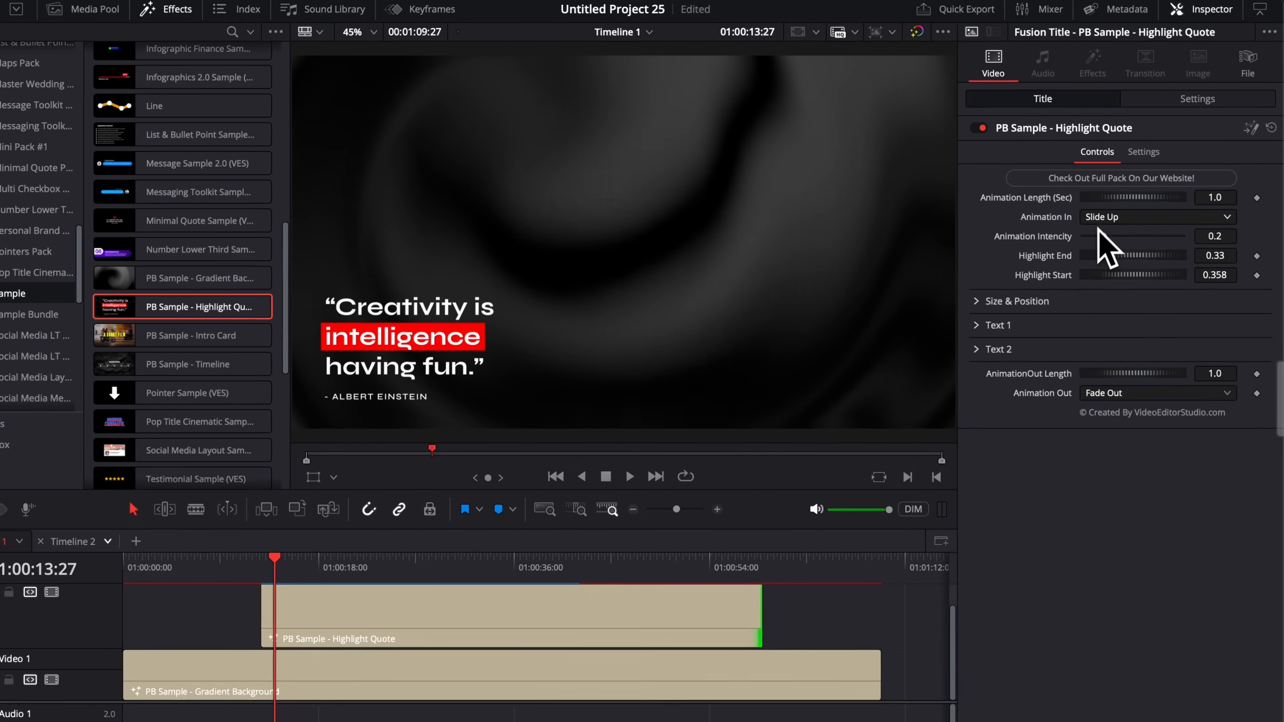
left_click(1108, 212)
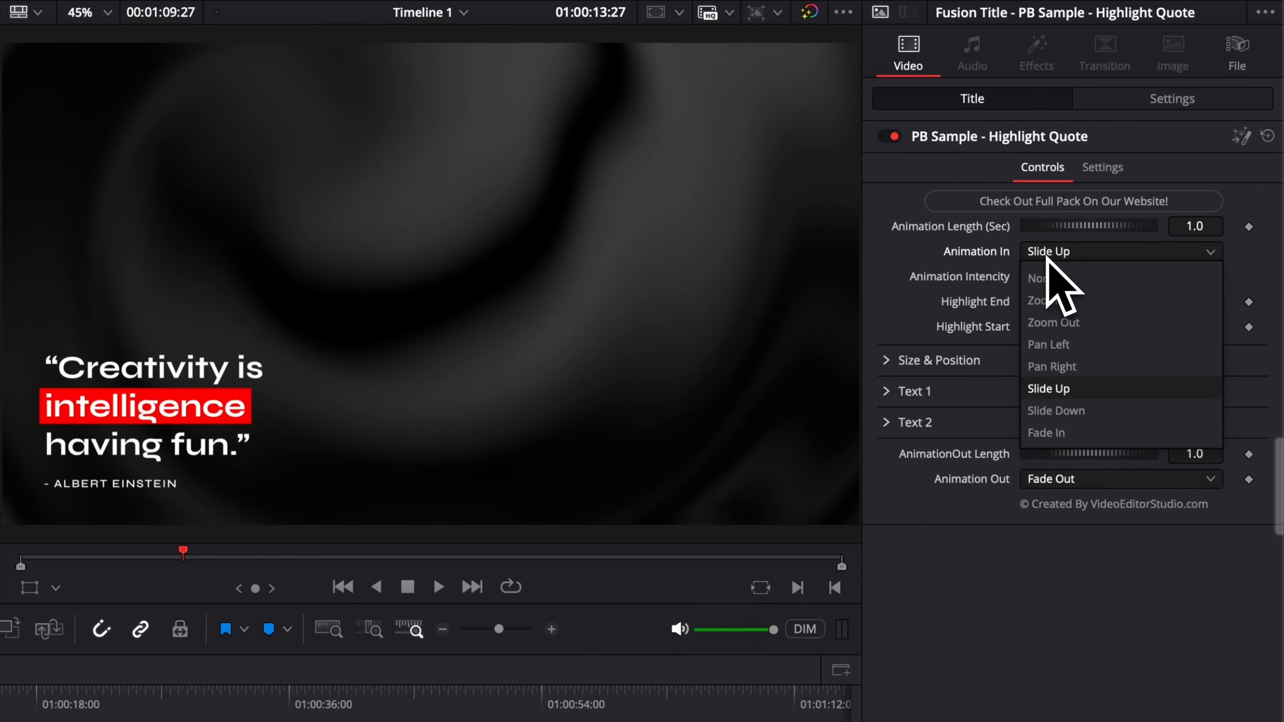
left_click(1050, 345)
left_click(307, 543)
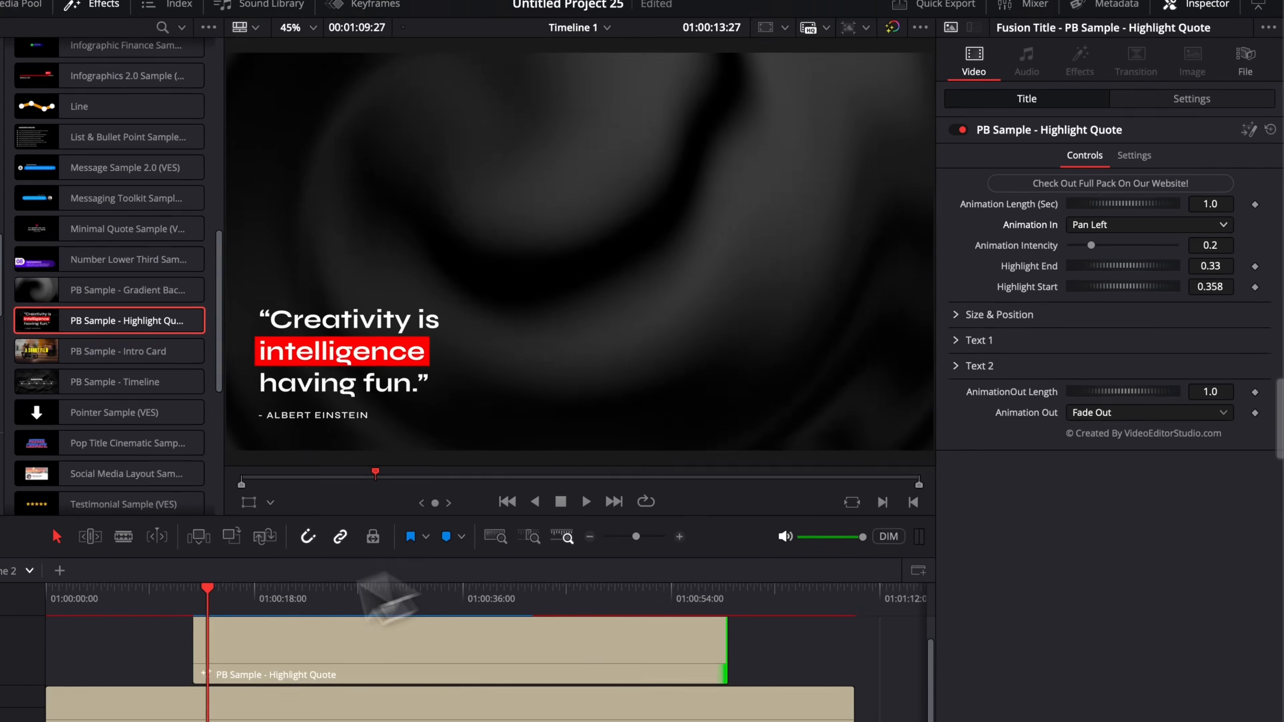
key("space")
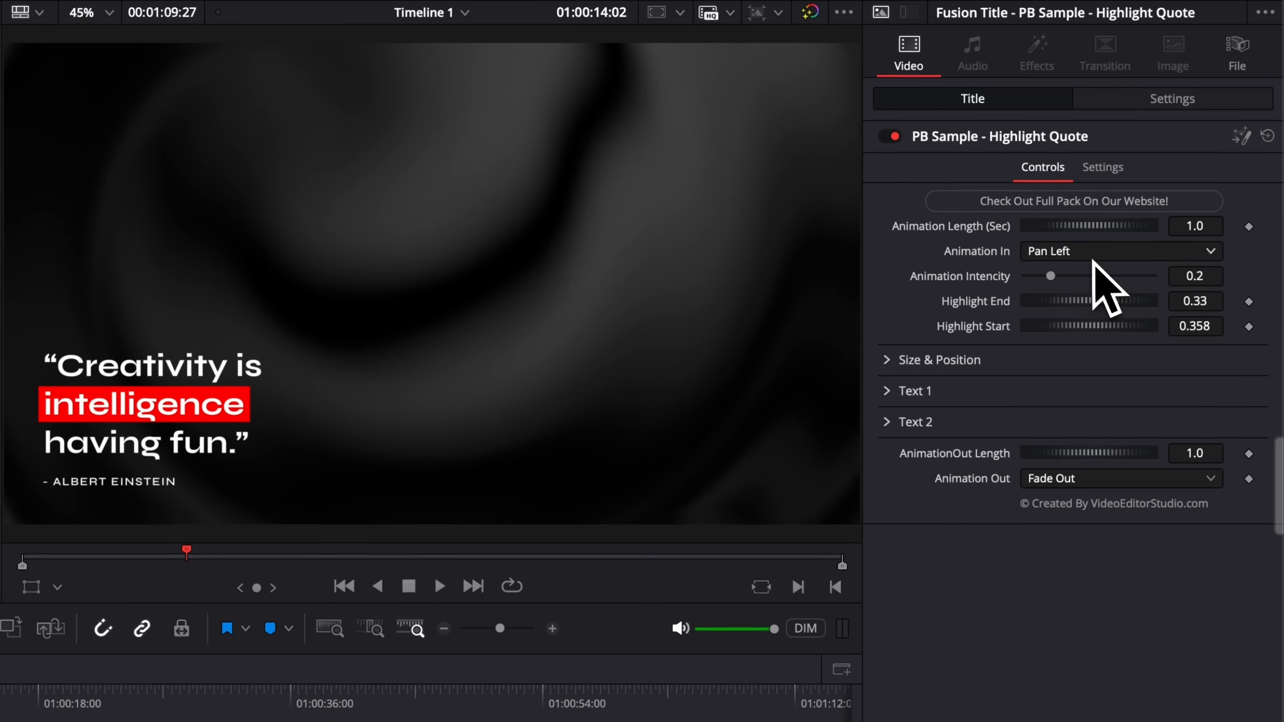
Step: Preview Pan Right as the entrance, then set it back to Pan Left
left_click(1143, 212)
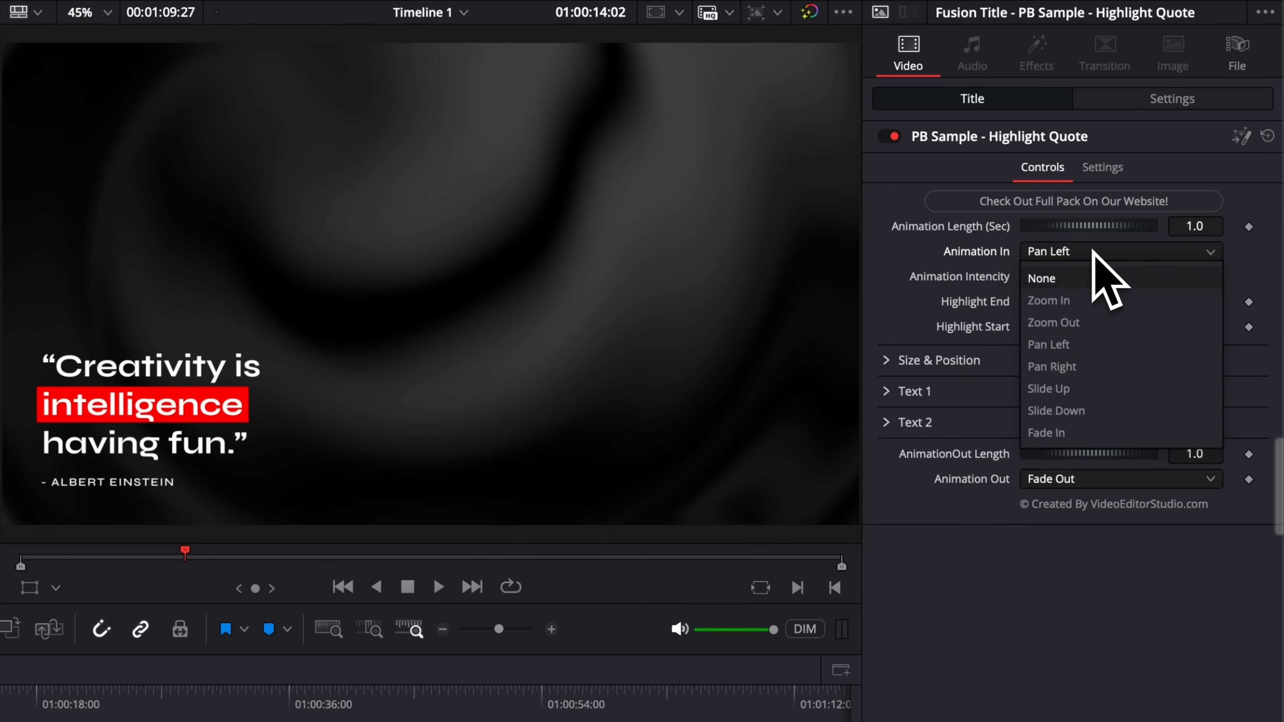
left_click(1079, 366)
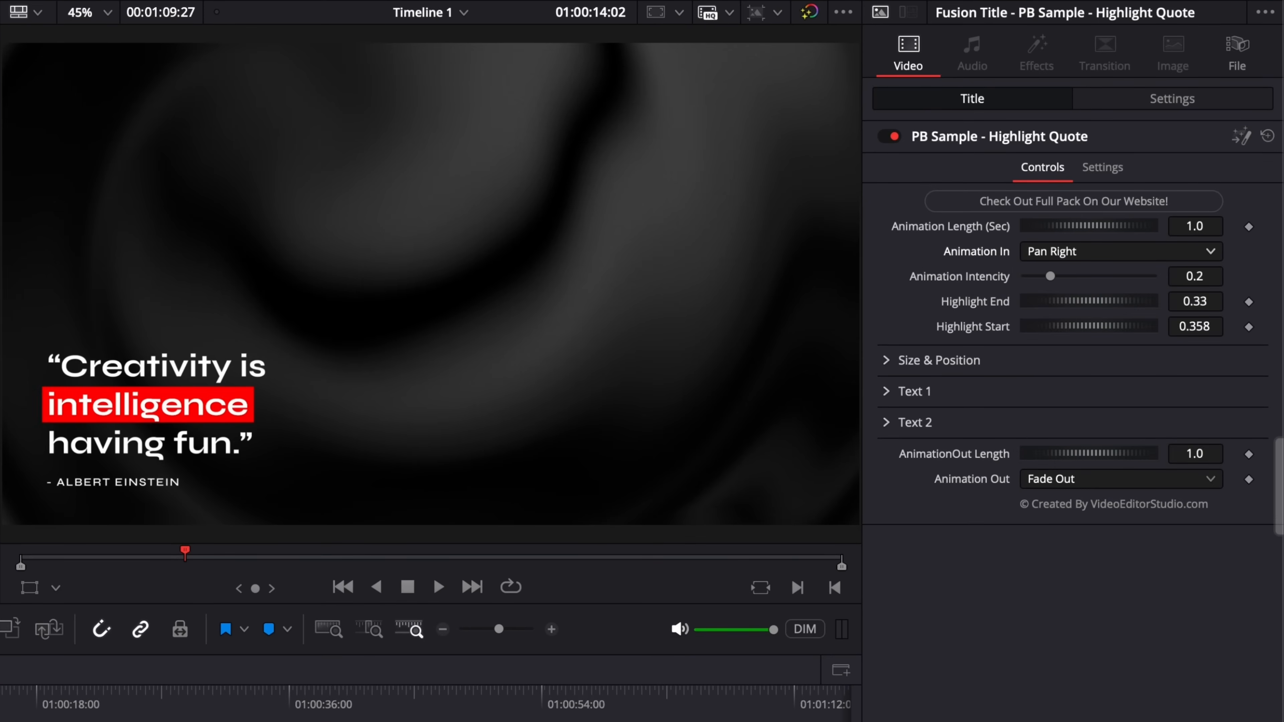
left_click(19, 679)
key("space")
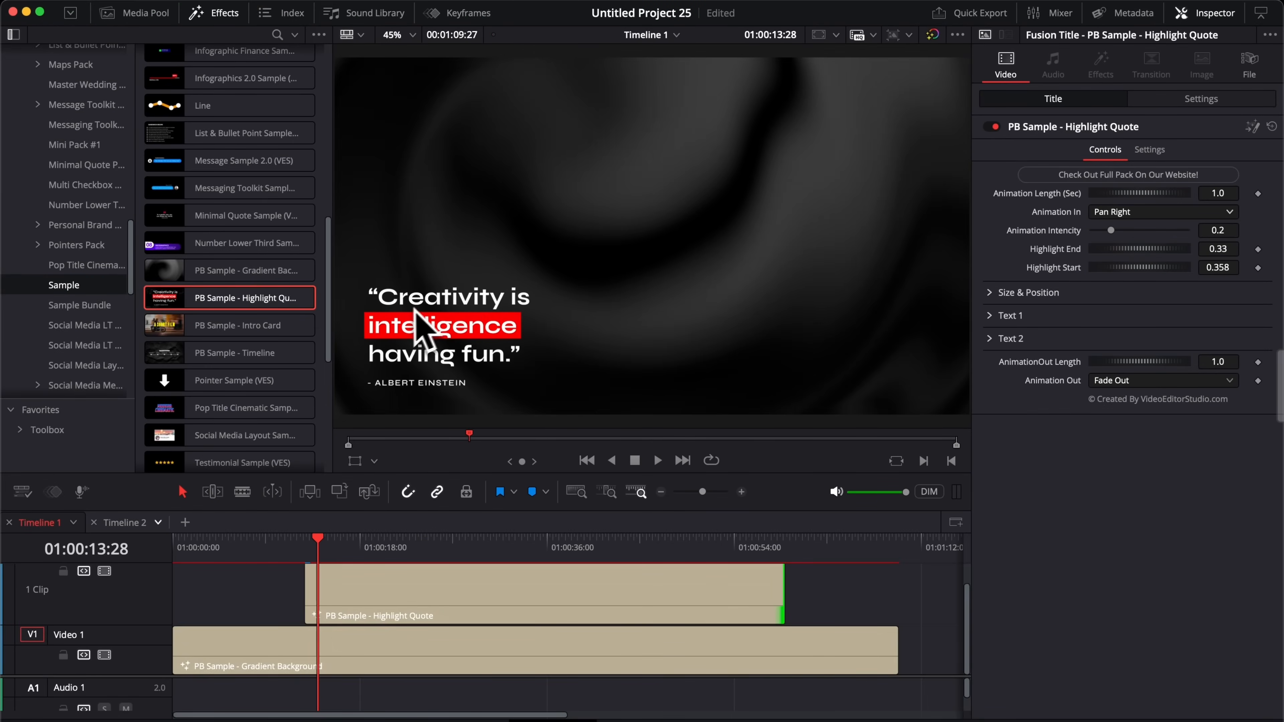
left_click(1100, 212)
left_click(1120, 280)
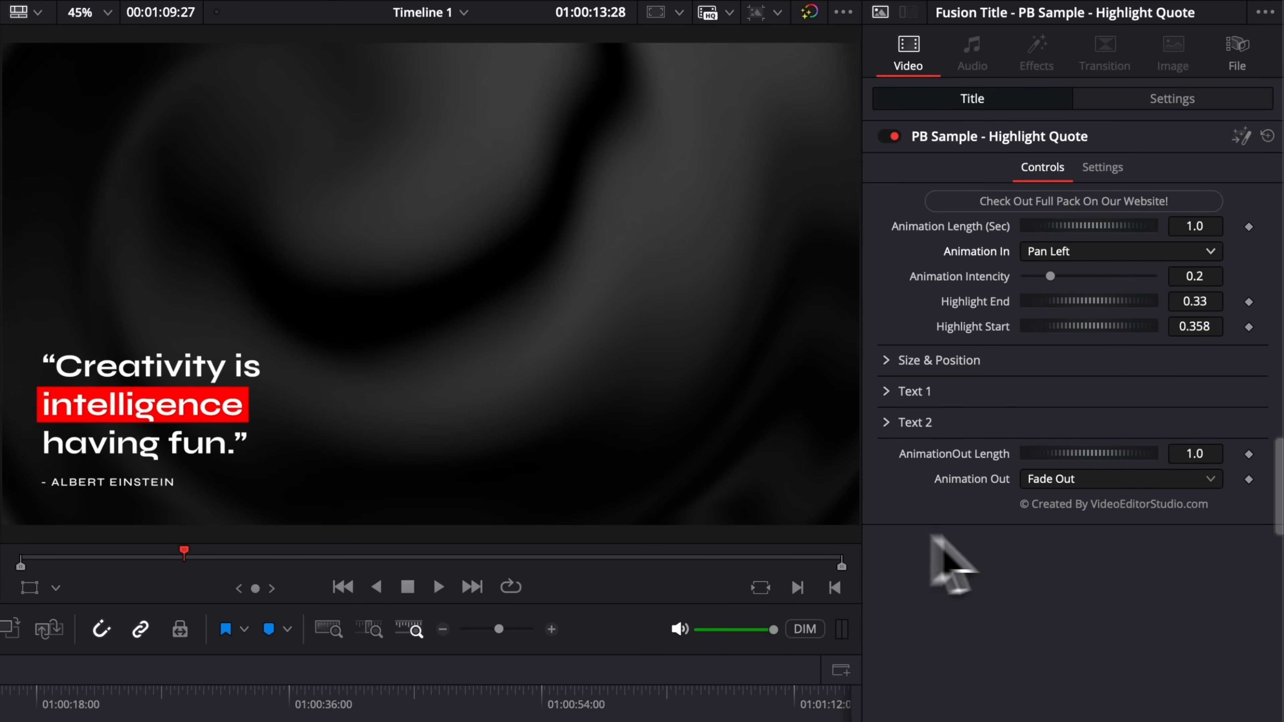
Step: Switch Animation Out from Fade Out to Slide Down and play the title's entrance and exit
left_click(1088, 483)
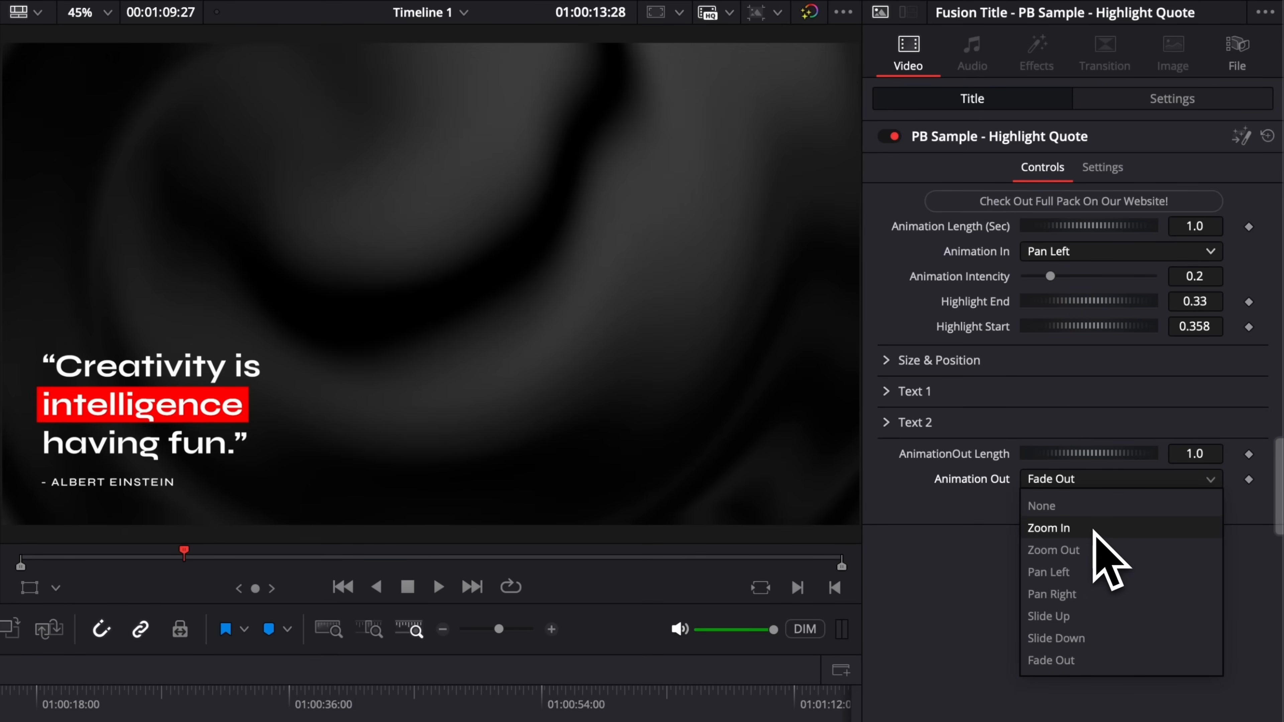
left_click(1074, 639)
key("space")
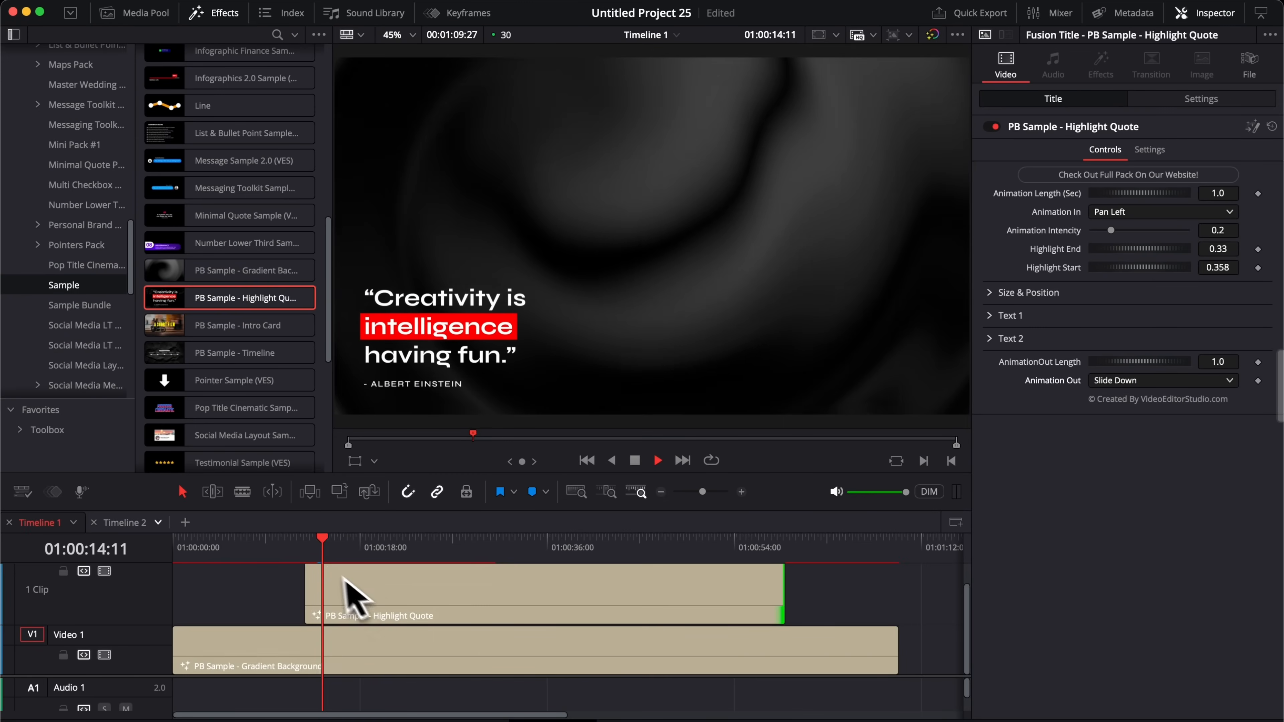
left_click(308, 552)
key("space")
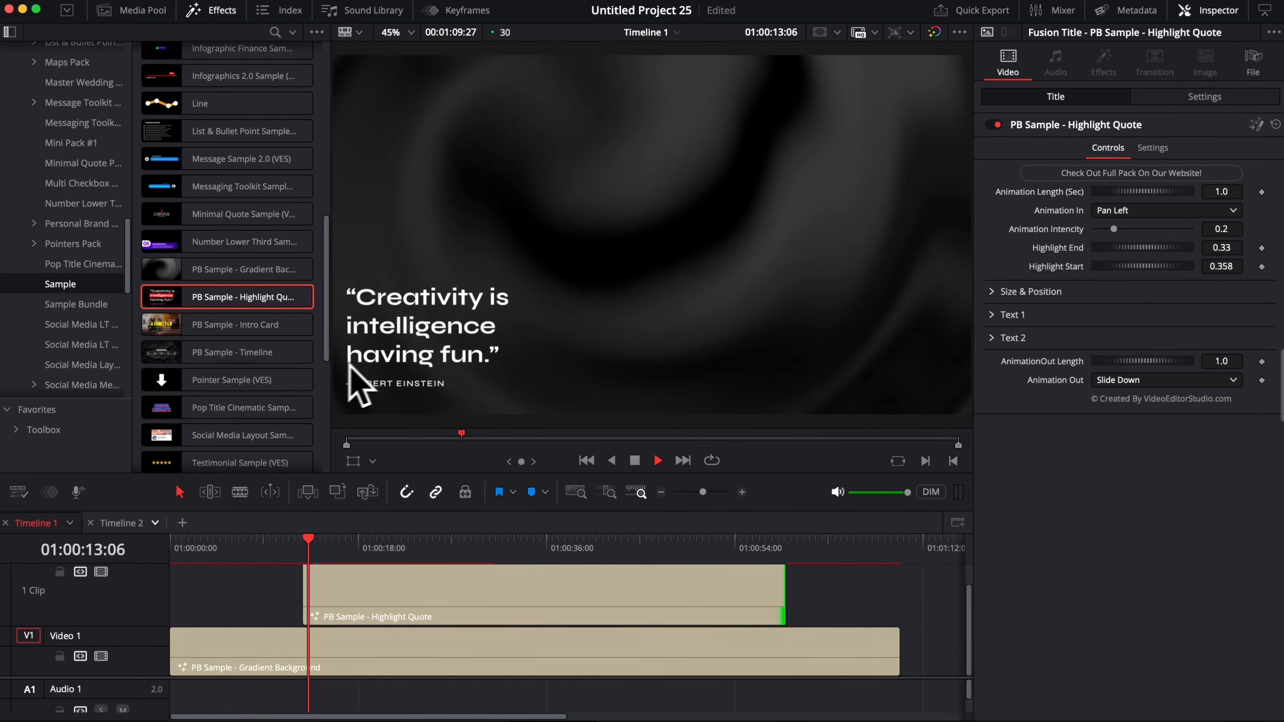
key("space")
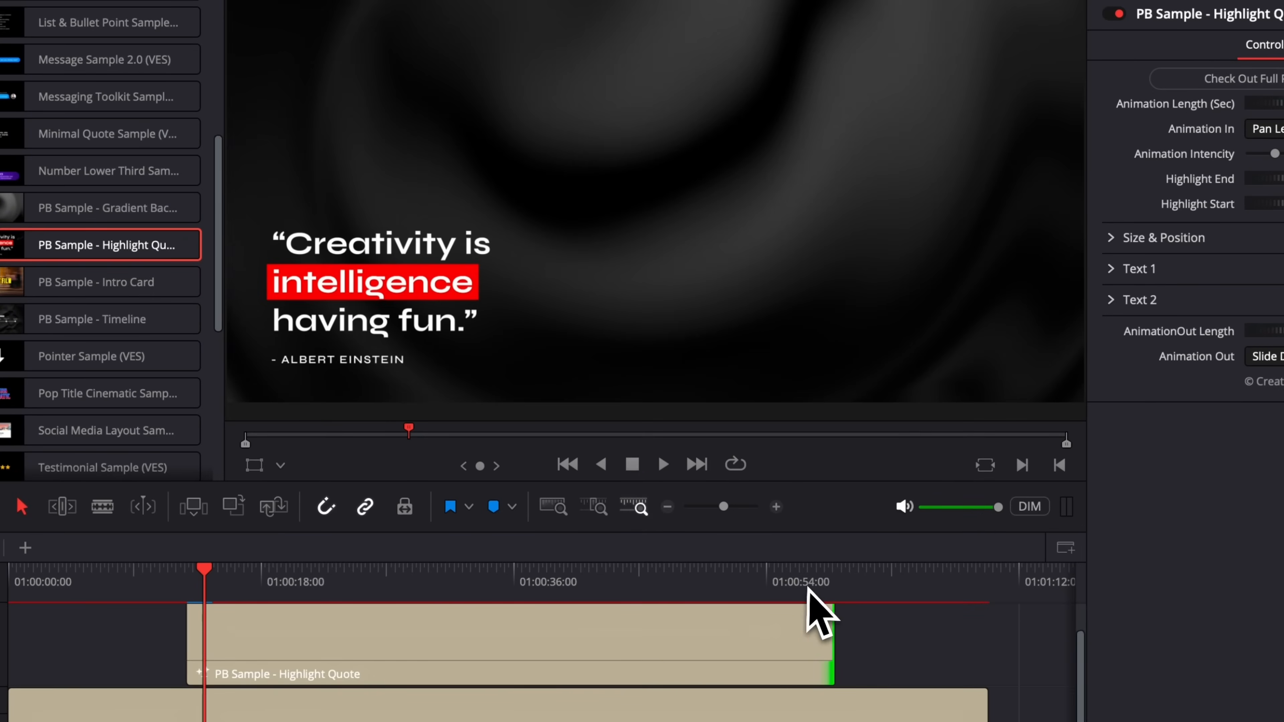
left_click(809, 603)
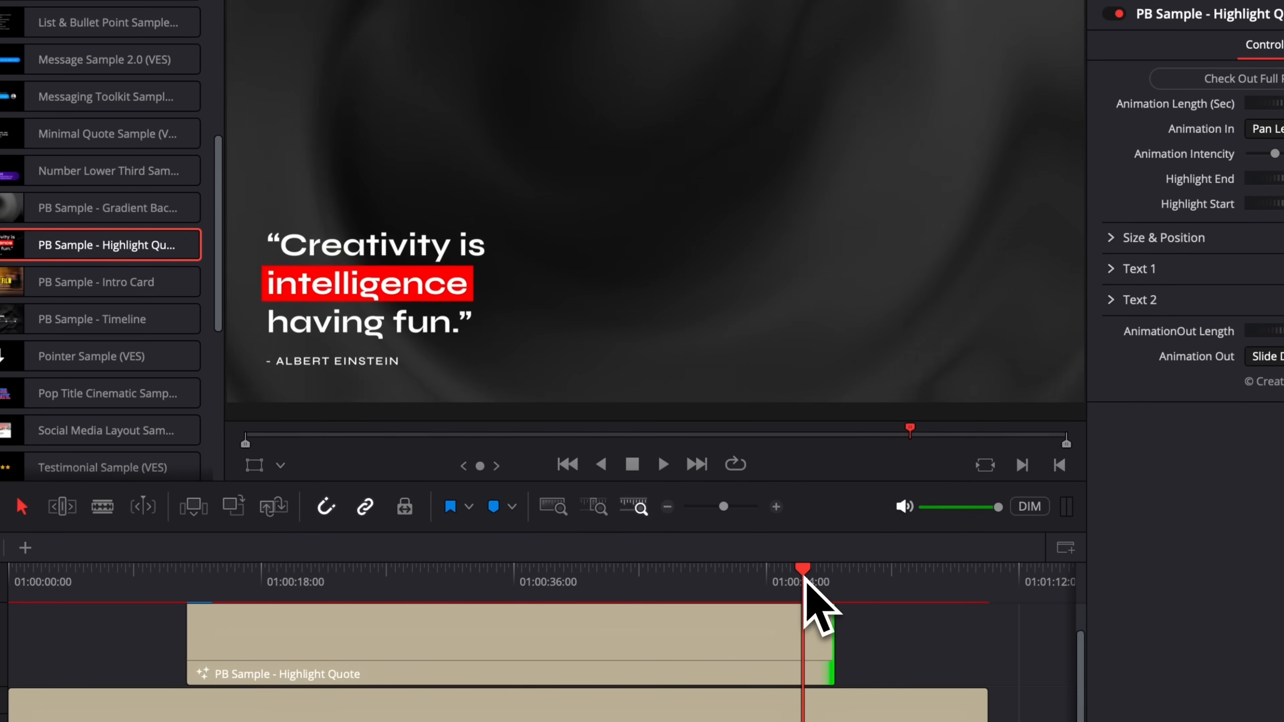
key("space")
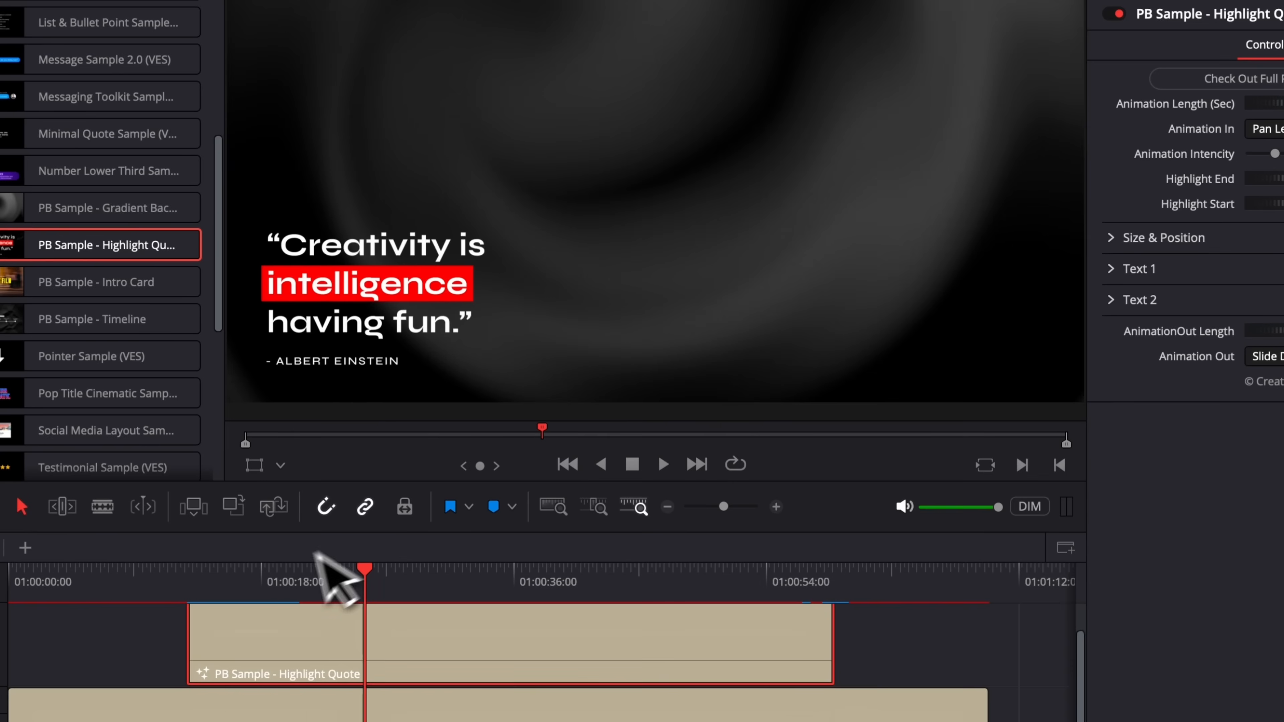
left_click(213, 583)
left_click_drag(214, 583, 188, 582)
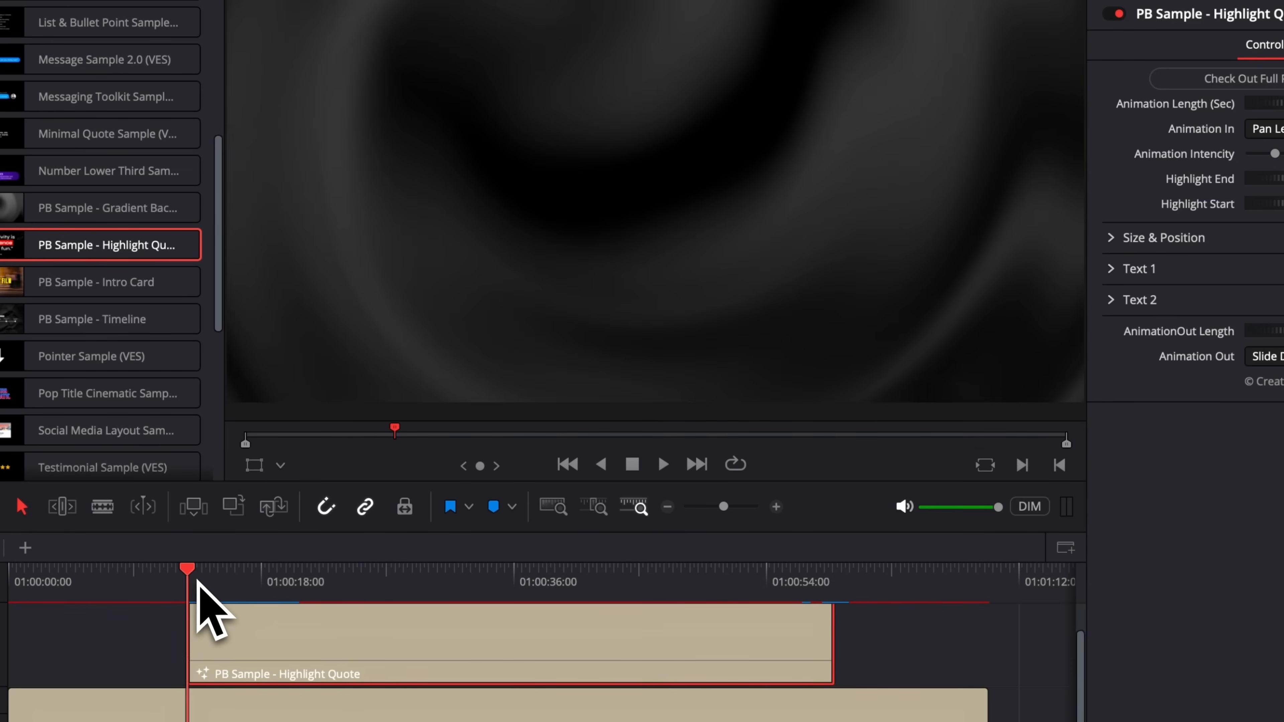
key("space")
key("space")
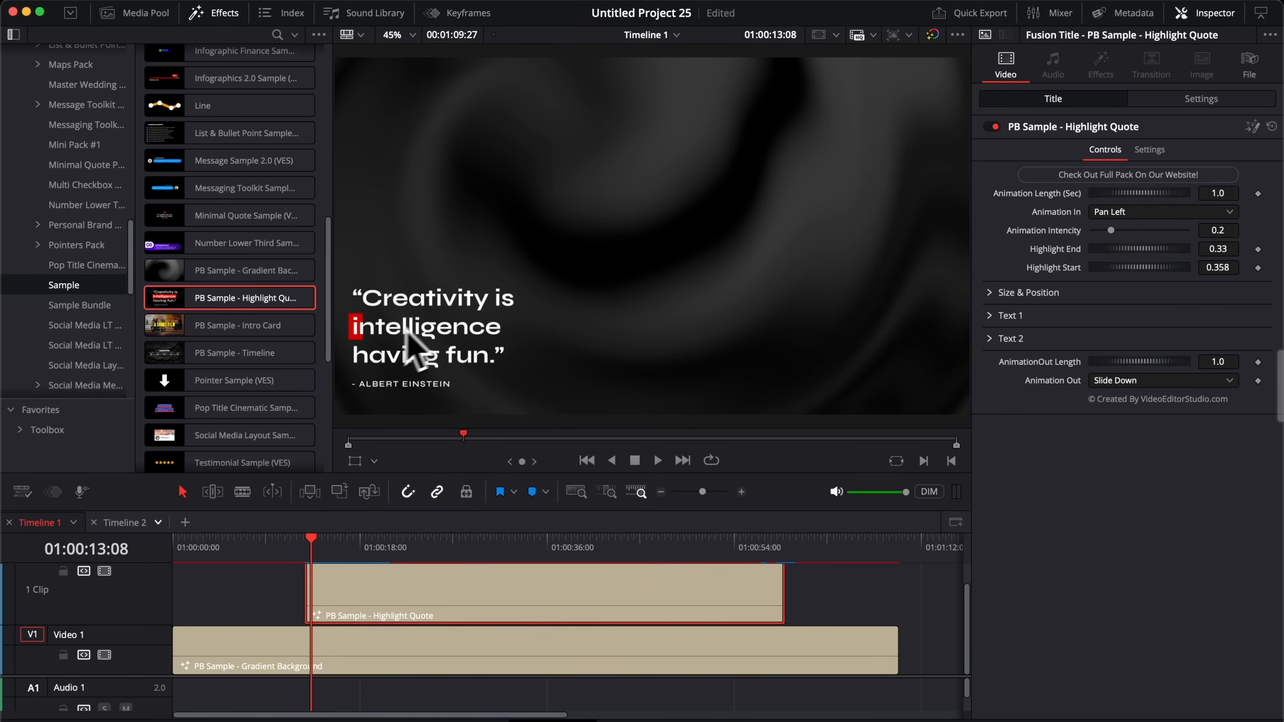
left_click_drag(1111, 230, 1139, 231)
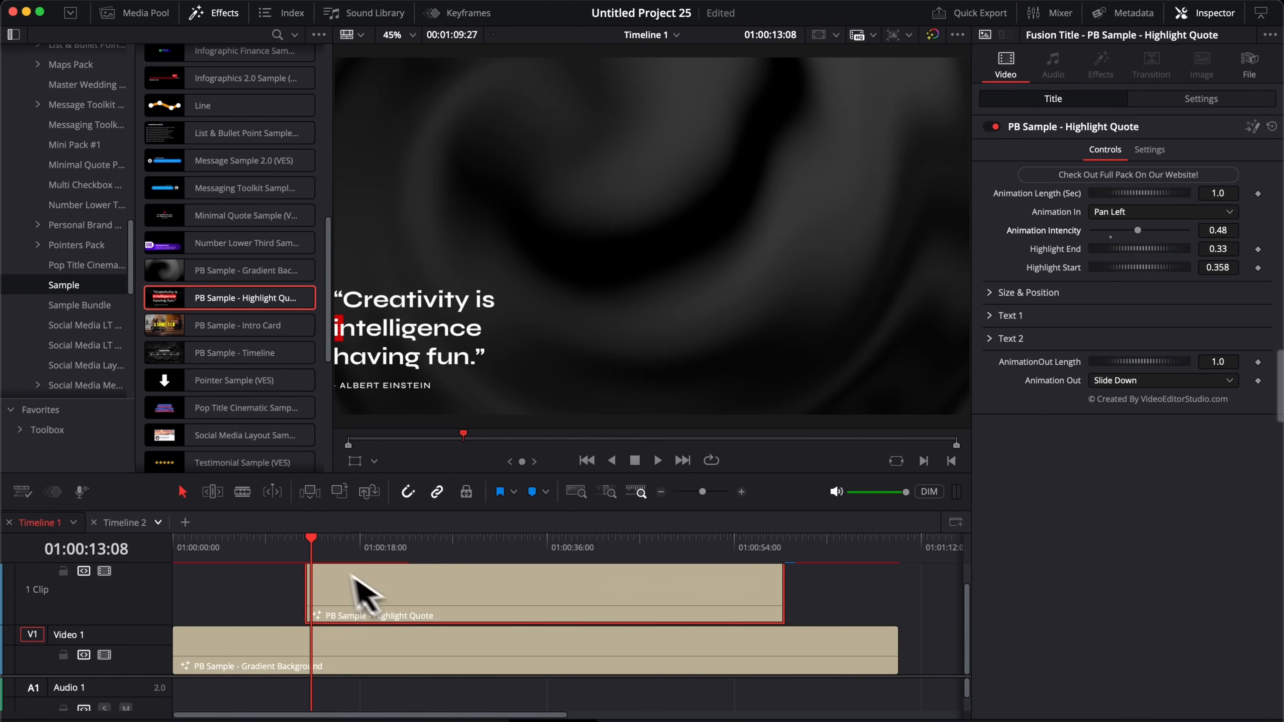
left_click(307, 546)
key("space")
key("space")
left_click_drag(1139, 230, 1098, 231)
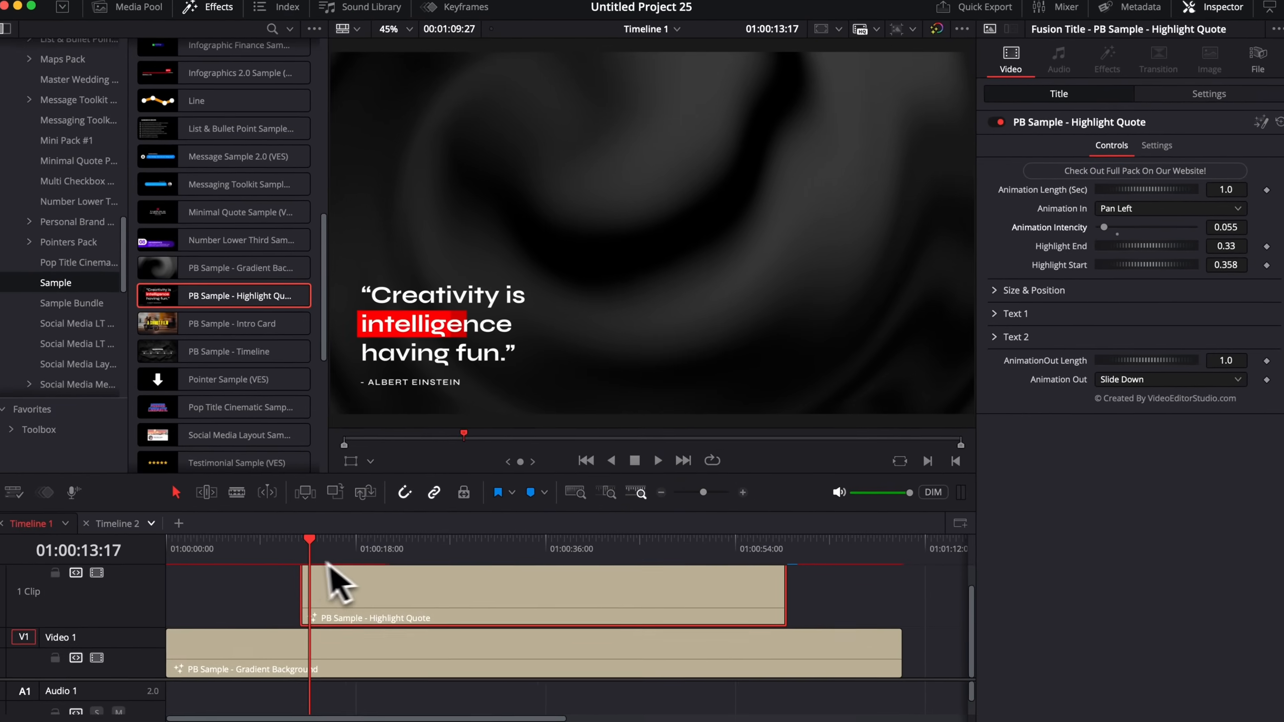
left_click(303, 549)
key("space")
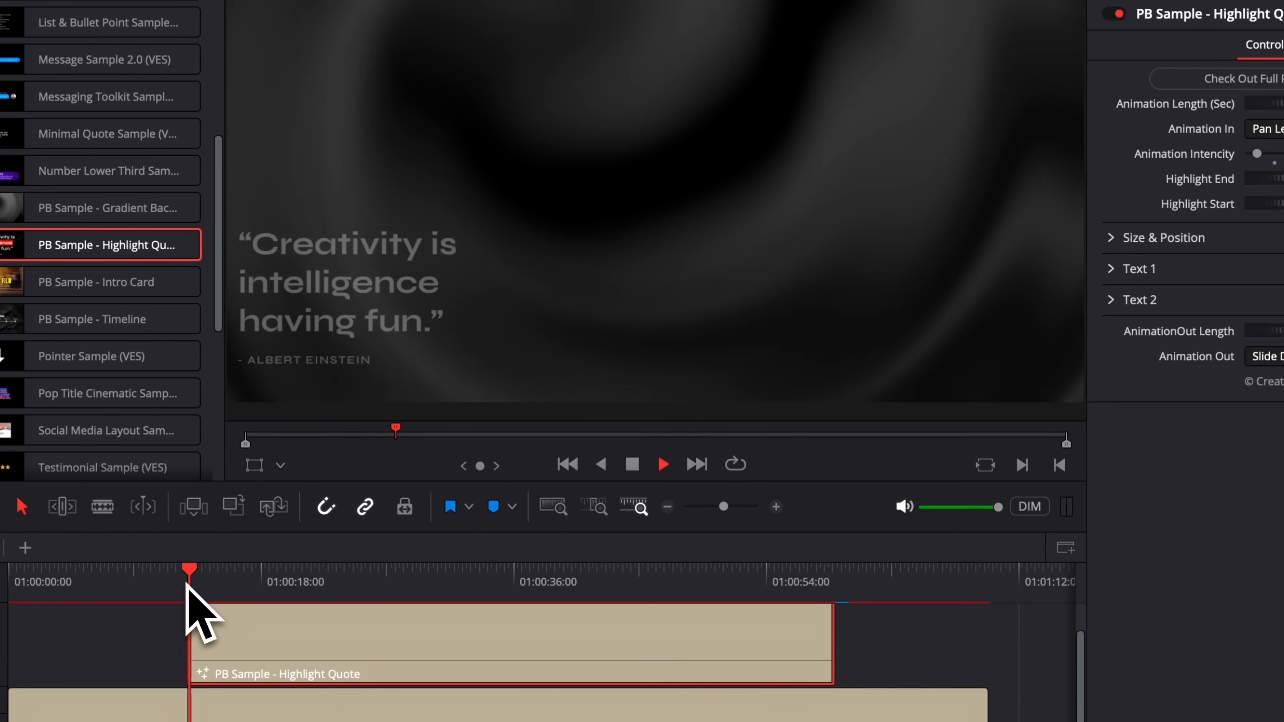
key("space")
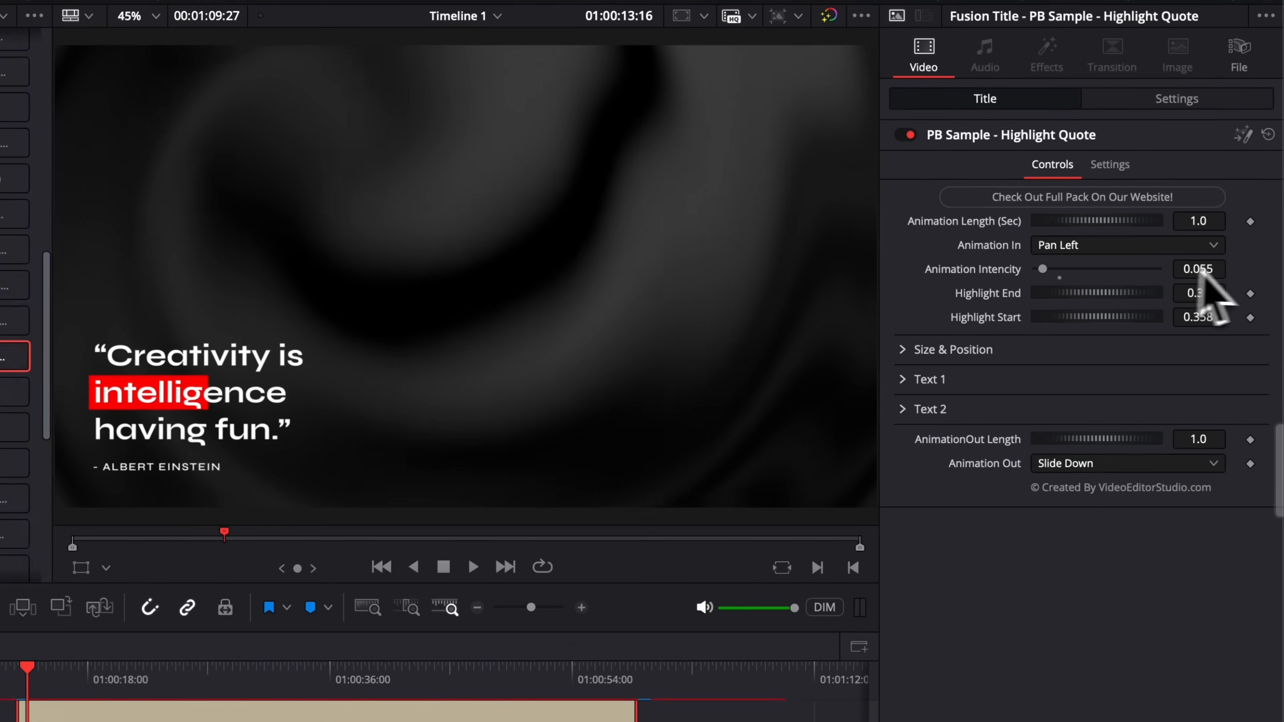
double_click(1203, 269)
type("0.03")
left_click_drag(1195, 276, 1190, 276)
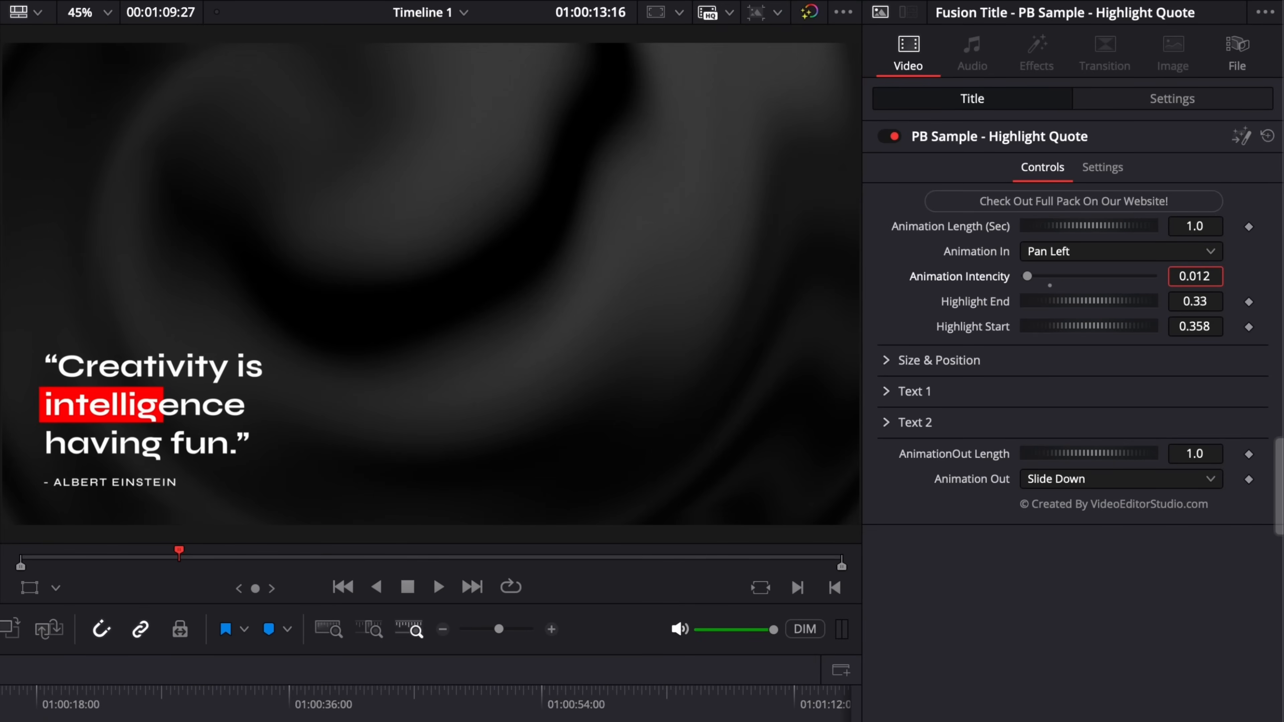
key("space")
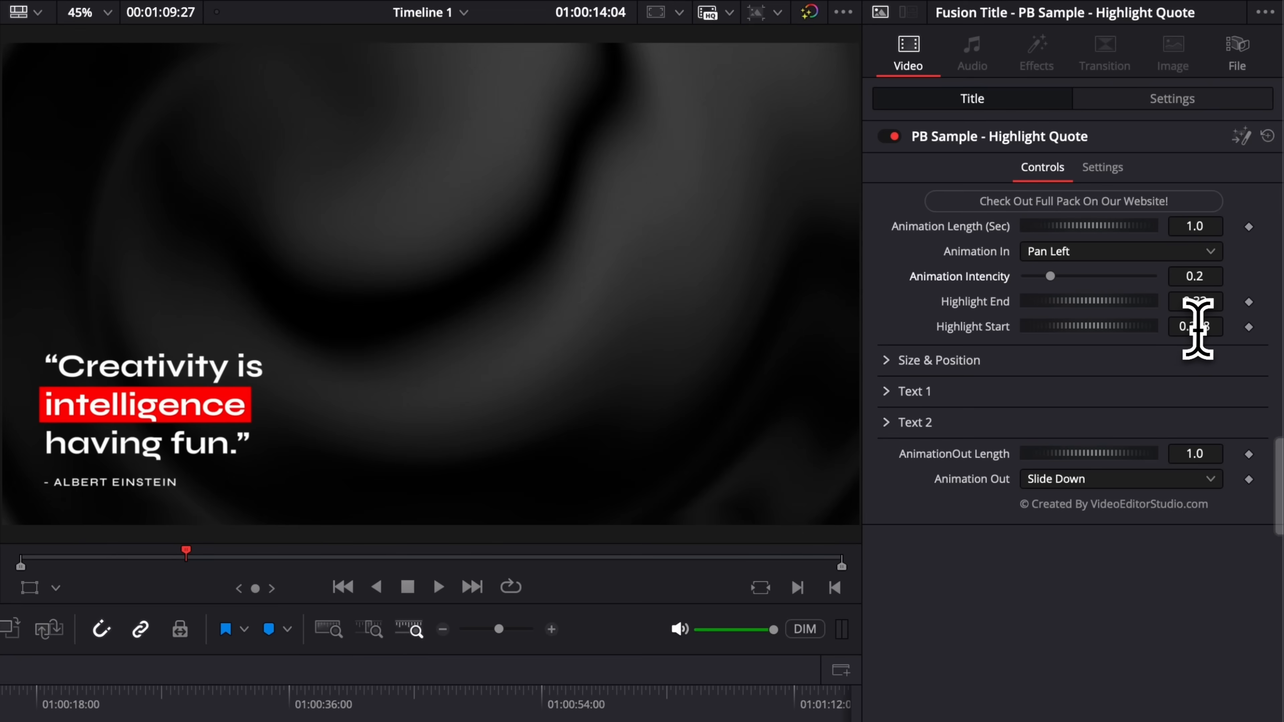
Step: Set Highlight Start 0.366 and Highlight End 0.576 so red covers 'intelligence having fun', then preview
mouse_move(1184, 329)
left_mouse_down()
mouse_move(1133, 329)
mouse_move(1201, 329)
left_mouse_up()
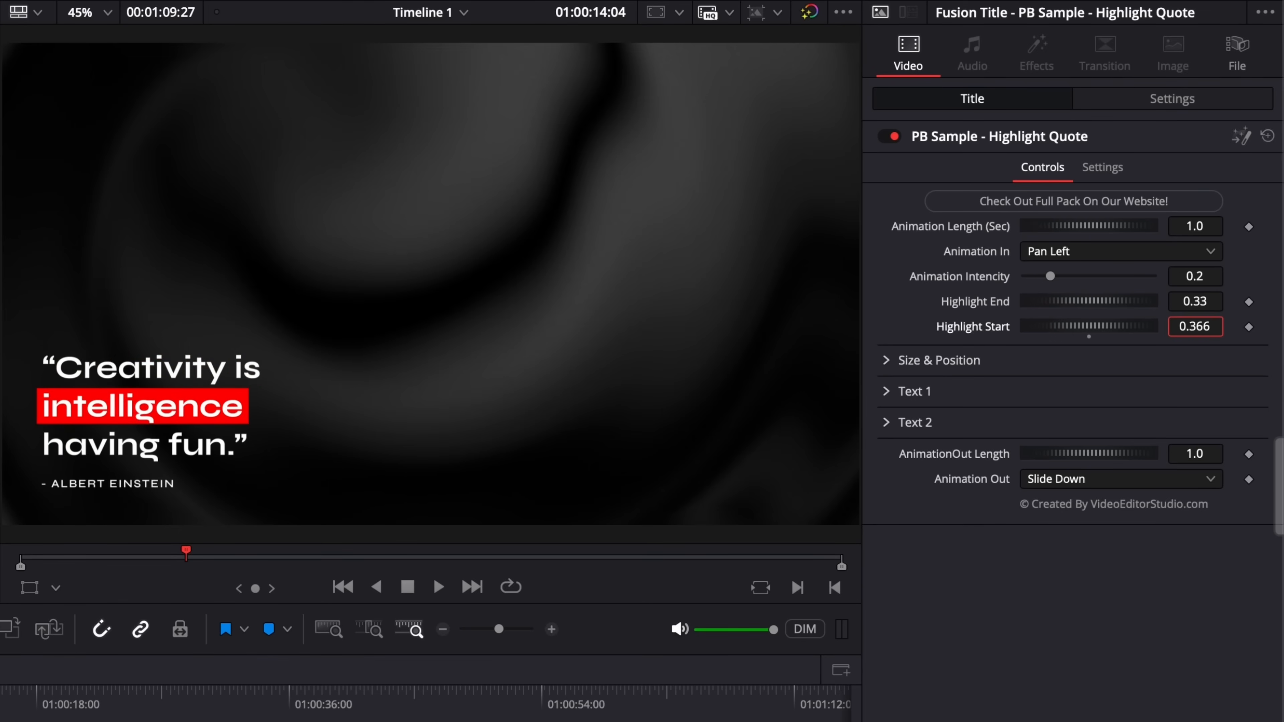
left_click_drag(1193, 302, 1188, 302)
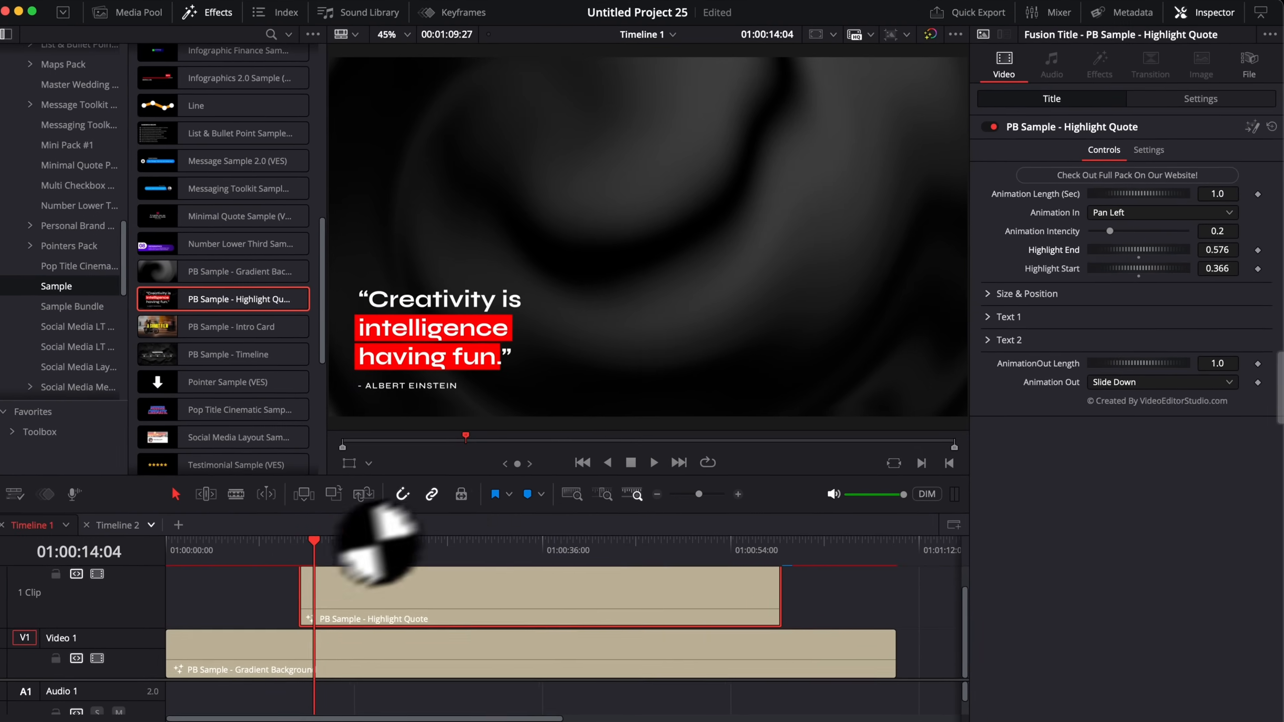
left_click(309, 547)
key("space")
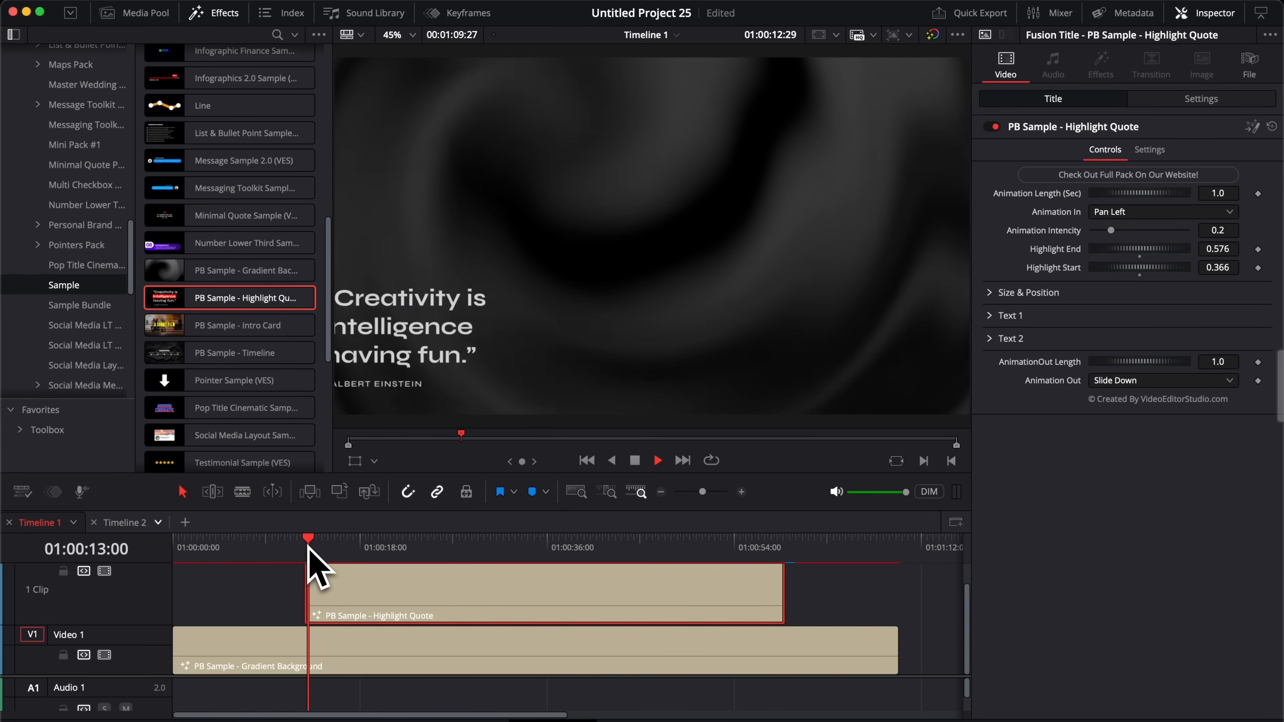
key("space")
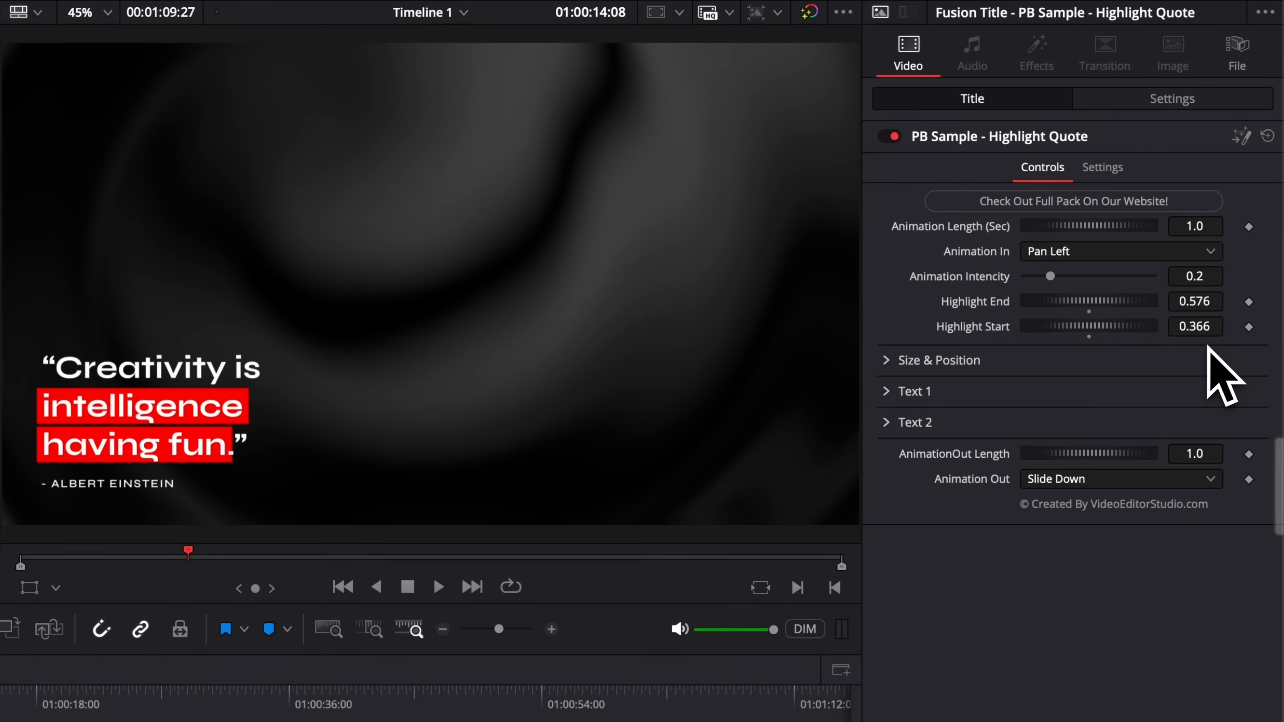
left_click(1114, 391)
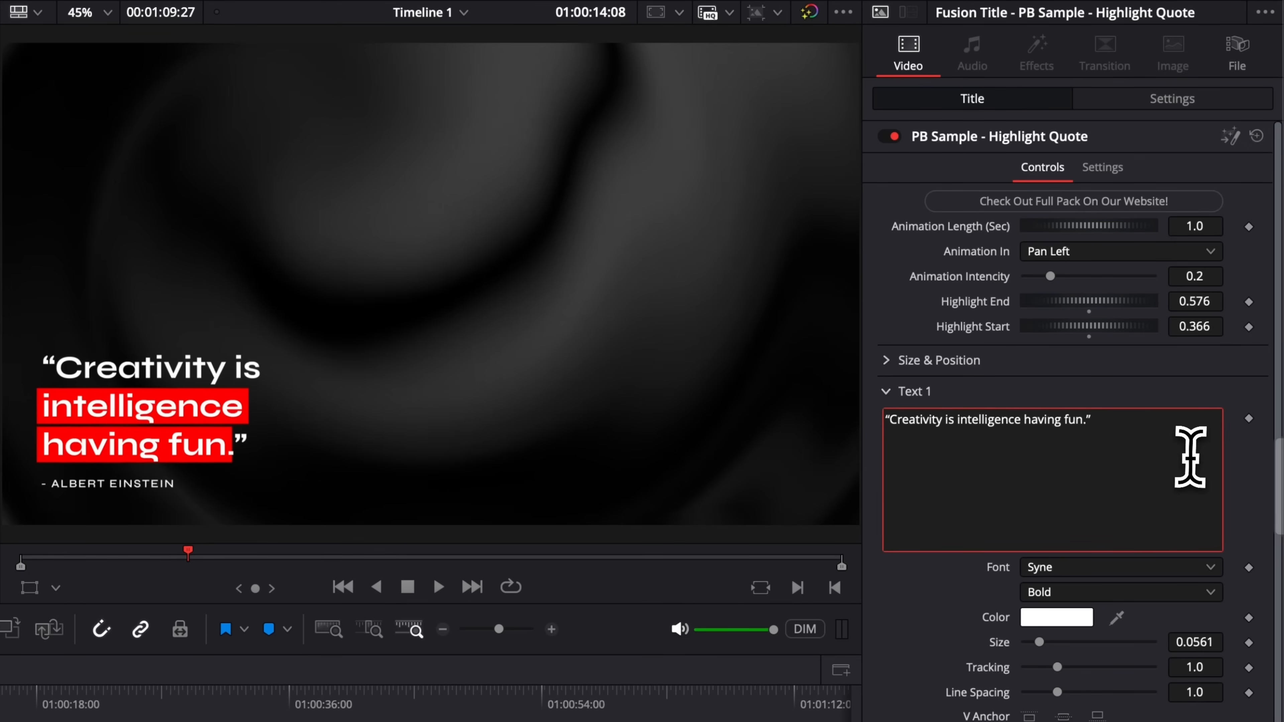
Step: Type 'dhkdhkhdhhkhdkhkdhkhkhdk', then reposition the quote and widen its text box
type("dhkdhkhdhhkhdkhkdhkhkhdkd")
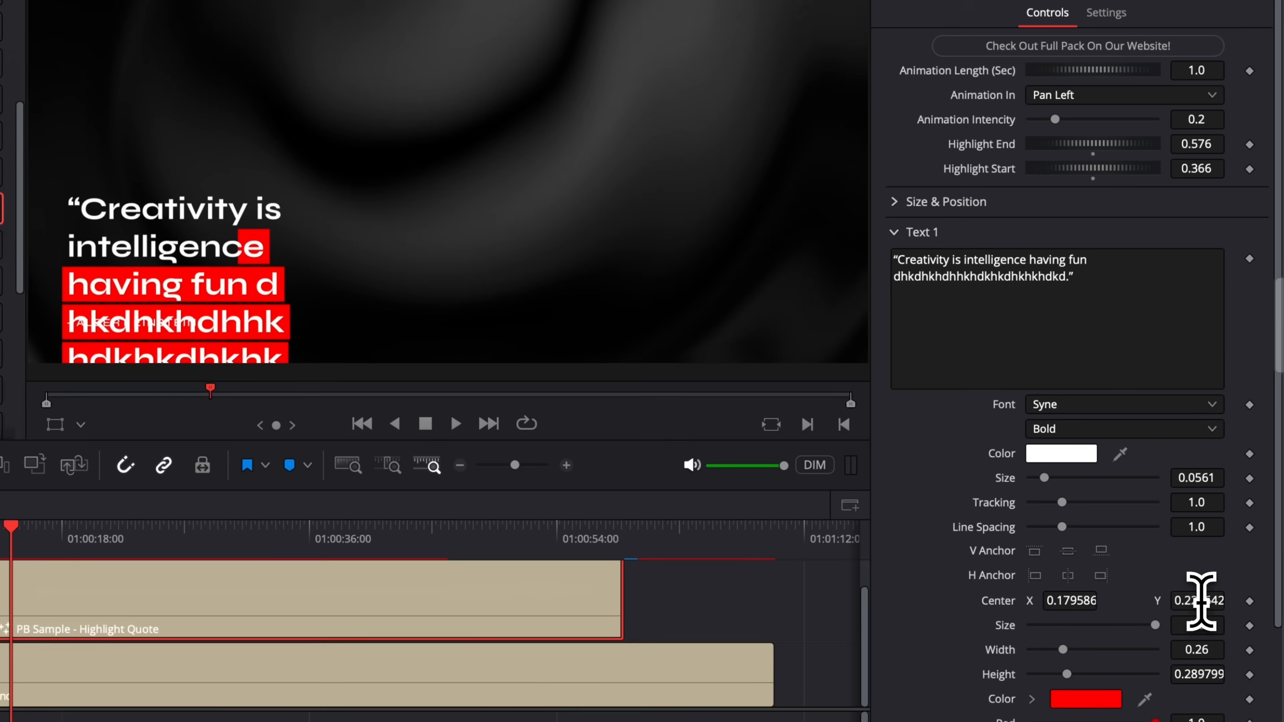
left_click_drag(1225, 592, 1190, 601)
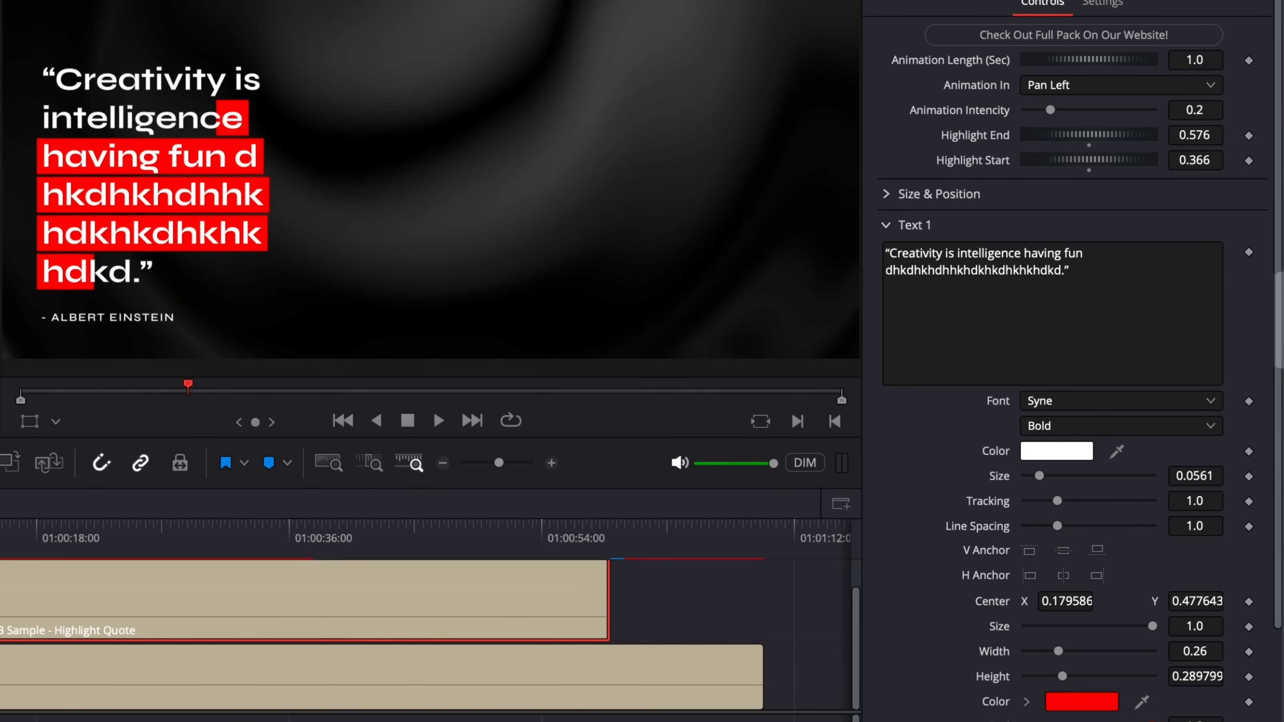
scroll(1023, 425, "down", 3)
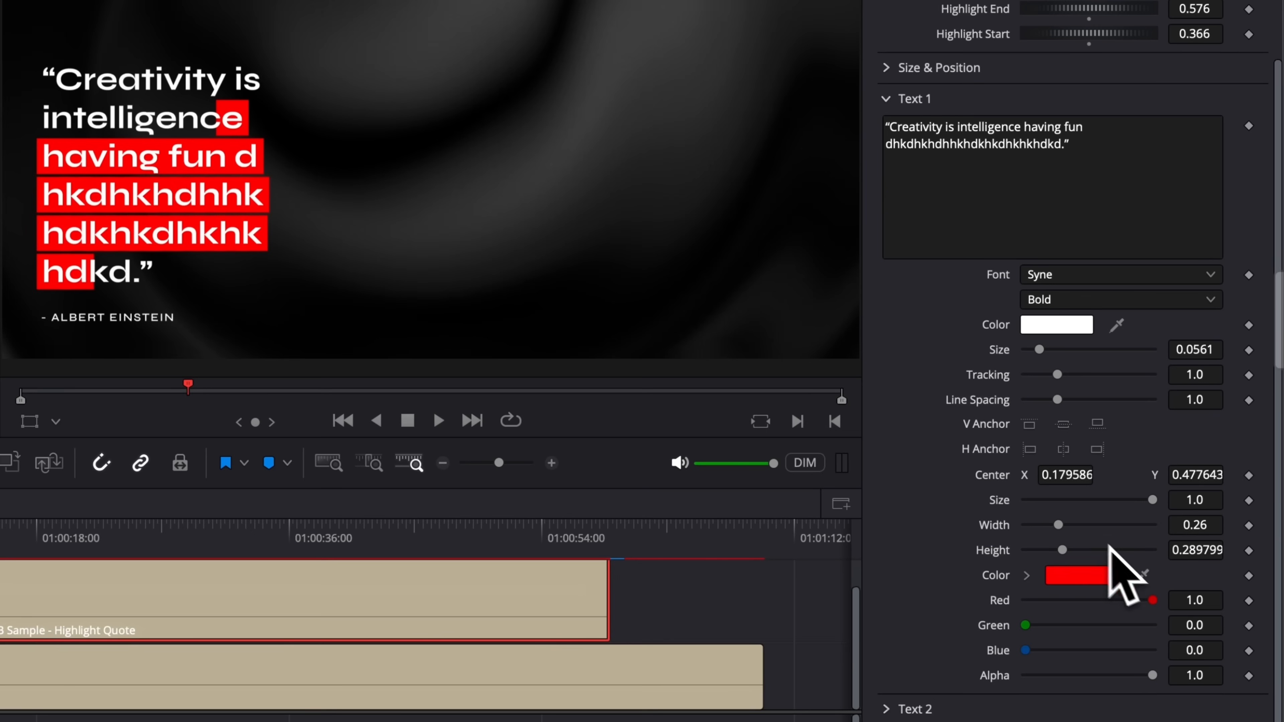
left_click_drag(1062, 527, 1115, 558)
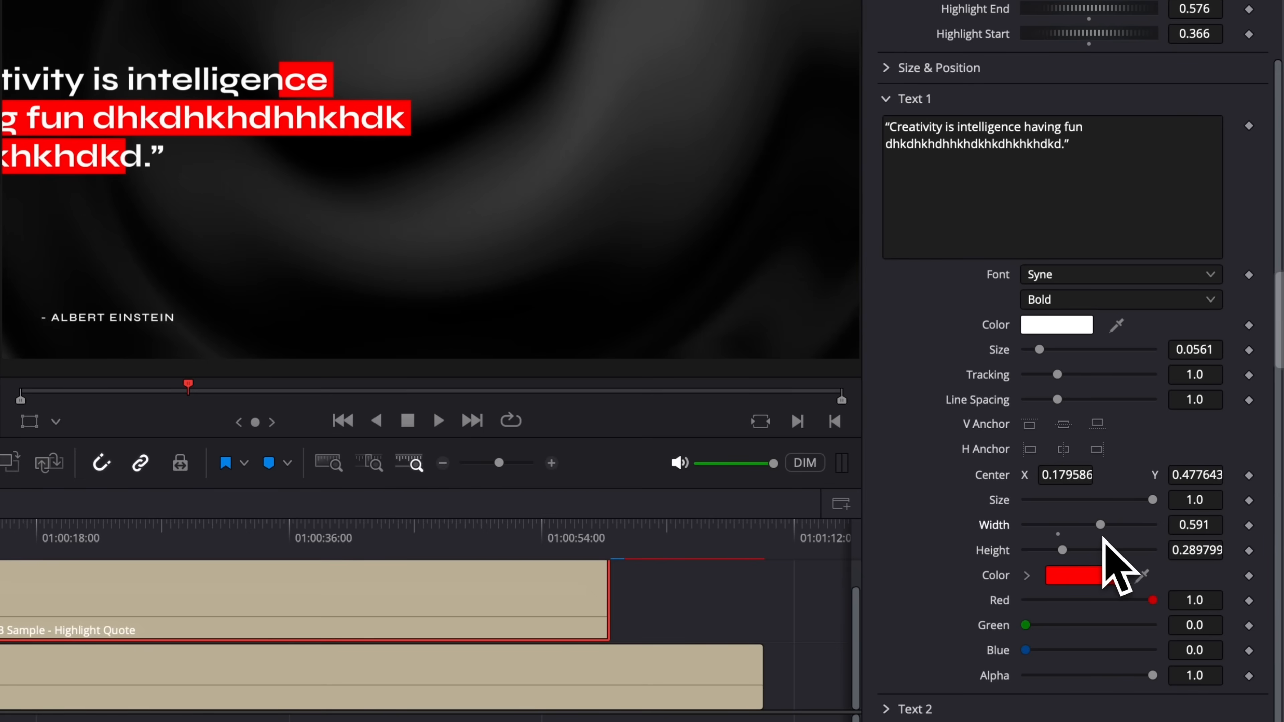
left_click_drag(1057, 475, 1083, 474)
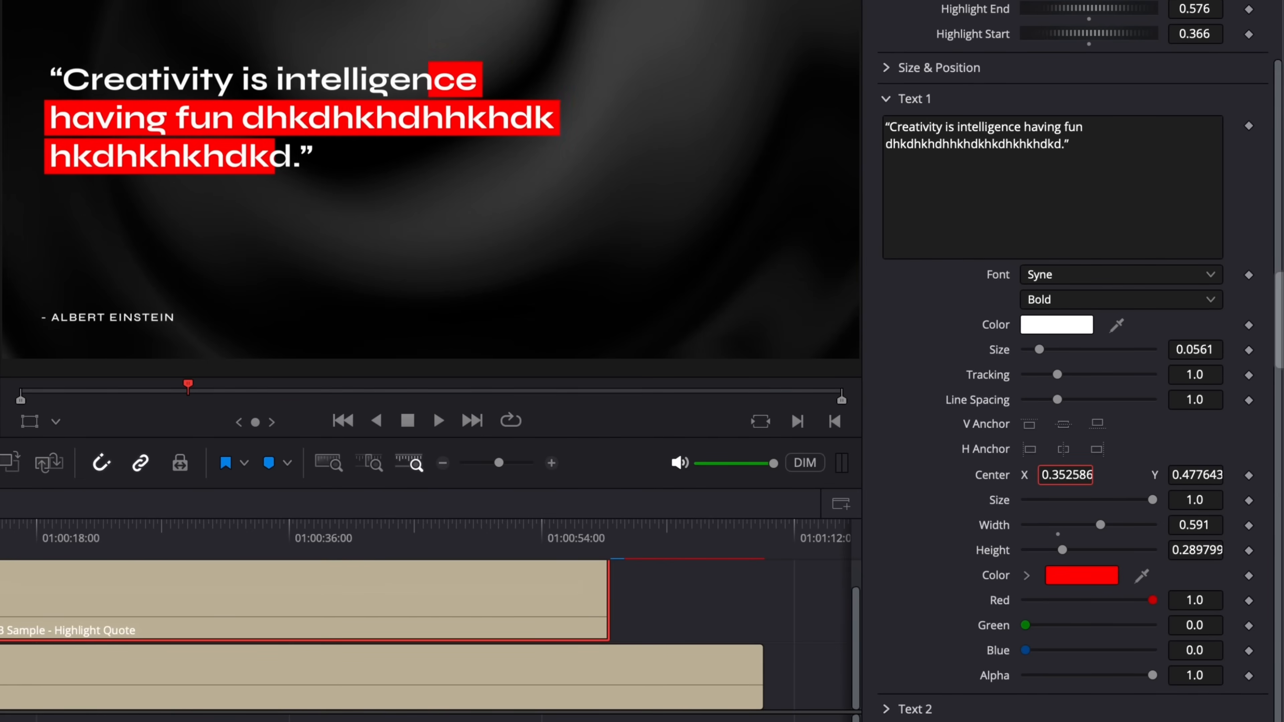
left_click_drag(1194, 475, 1067, 475)
left_click_drag(1200, 475, 1196, 474)
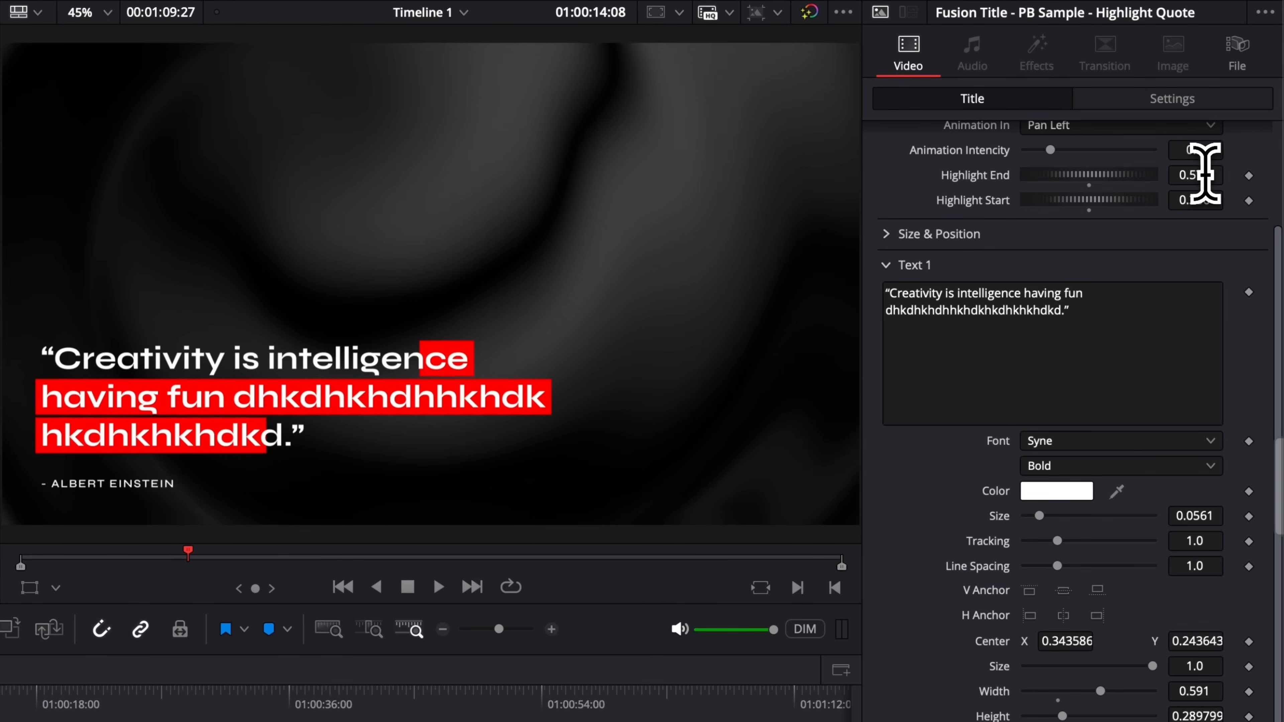
Step: Narrow the red highlight to 'having fun' (End about 0.158), preview, then delete the Highlight Quote clip
left_click_drag(1195, 175, 404, 241)
left_click_drag(1195, 175, 1156, 175)
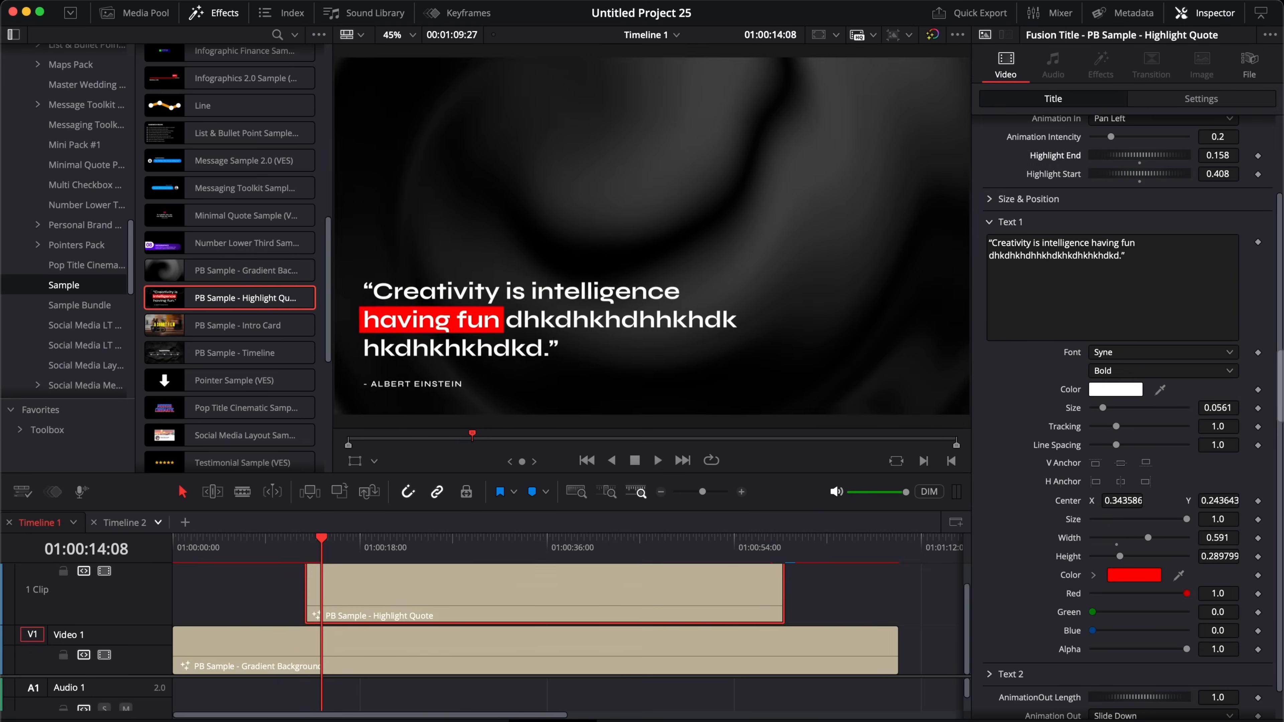
left_click(299, 546)
key("space")
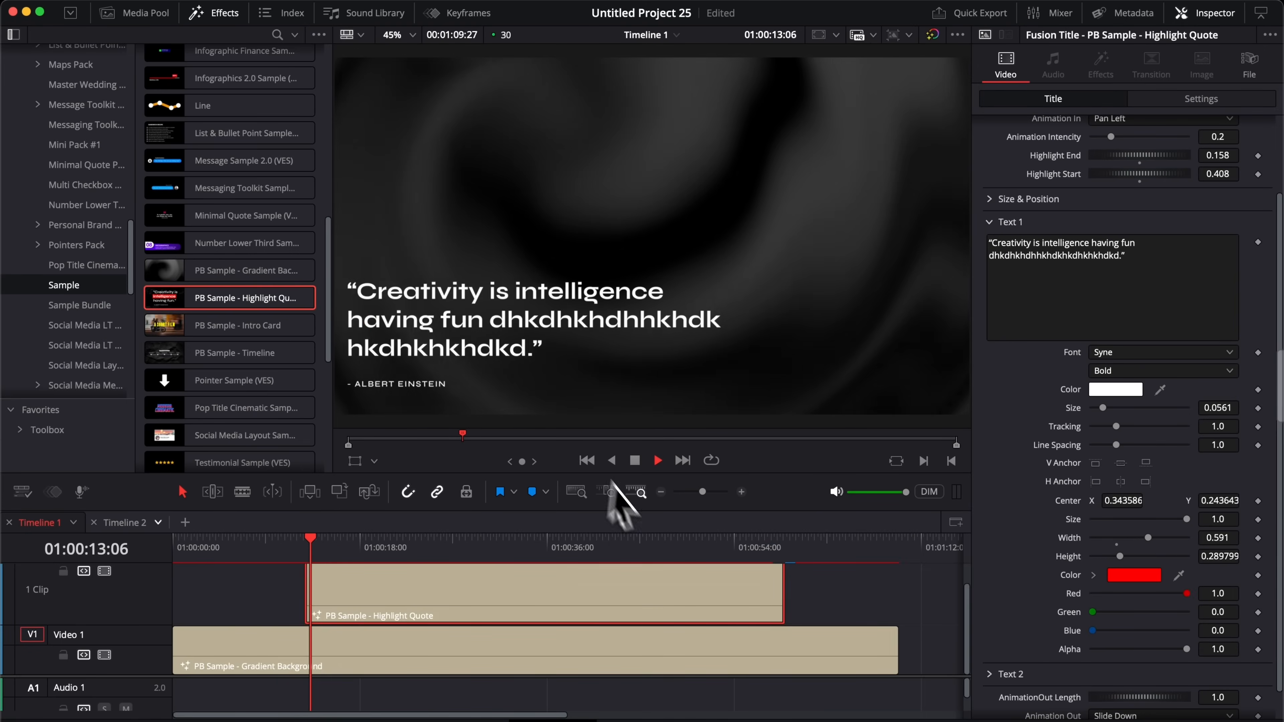
key("space")
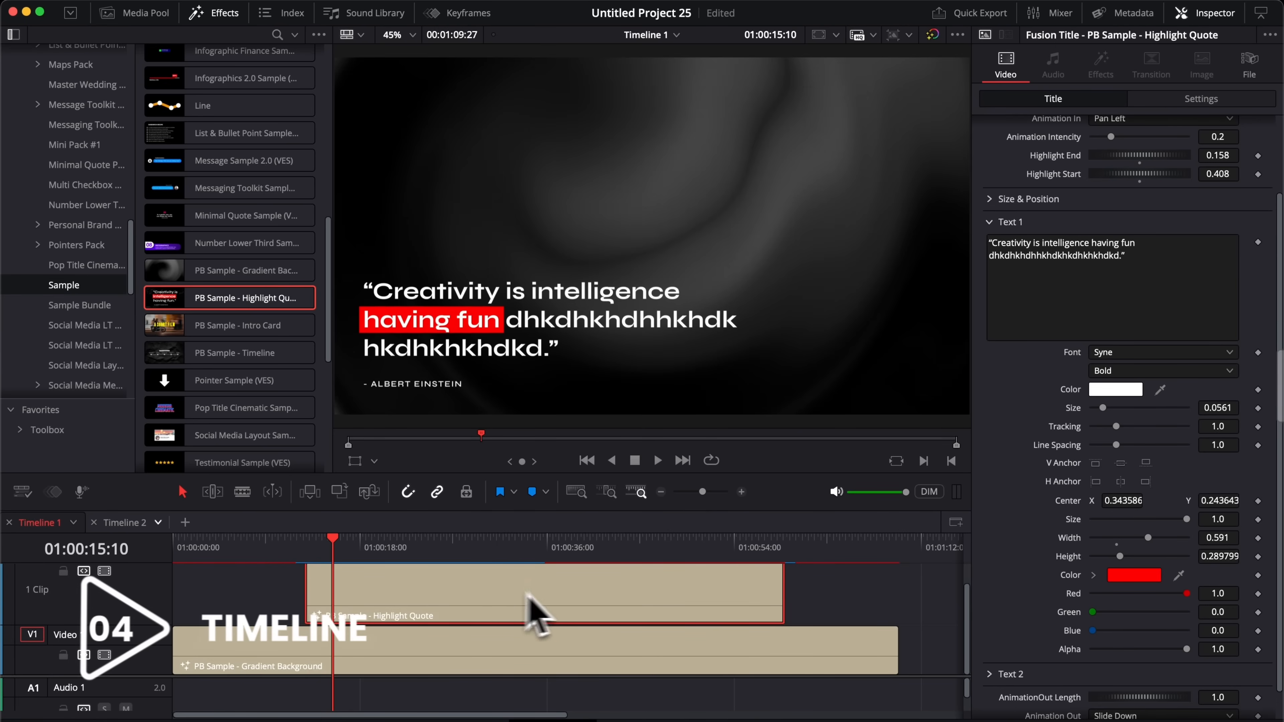
key("BackSpace")
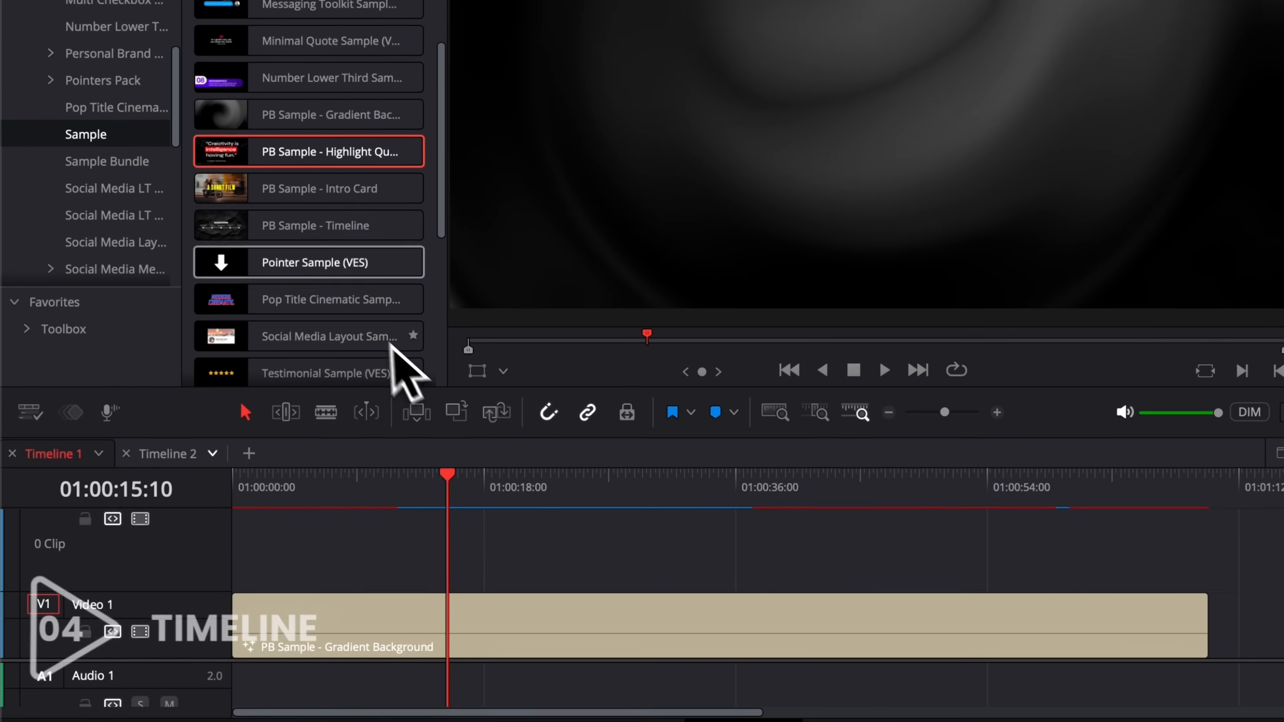
Step: Drop PB Sample - Timeline onto V2 above the gradient background and extend the clip
left_click_drag(420, 224, 1082, 605)
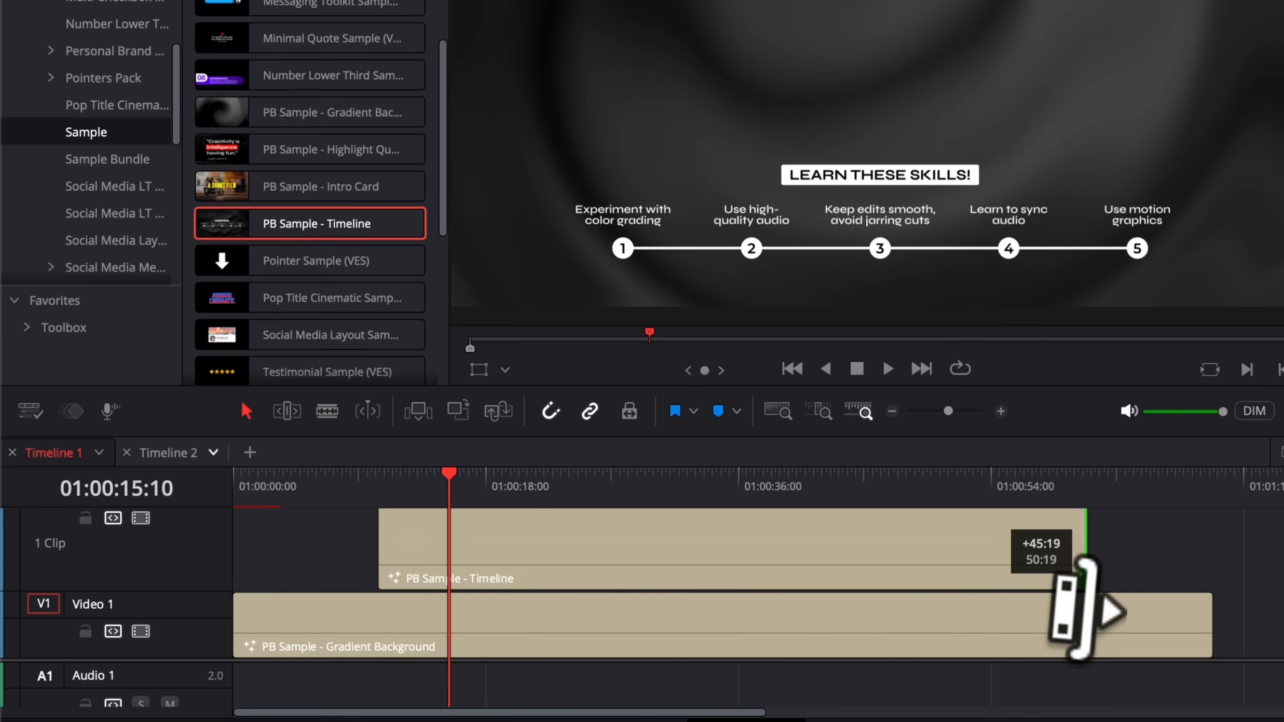
left_click(503, 554)
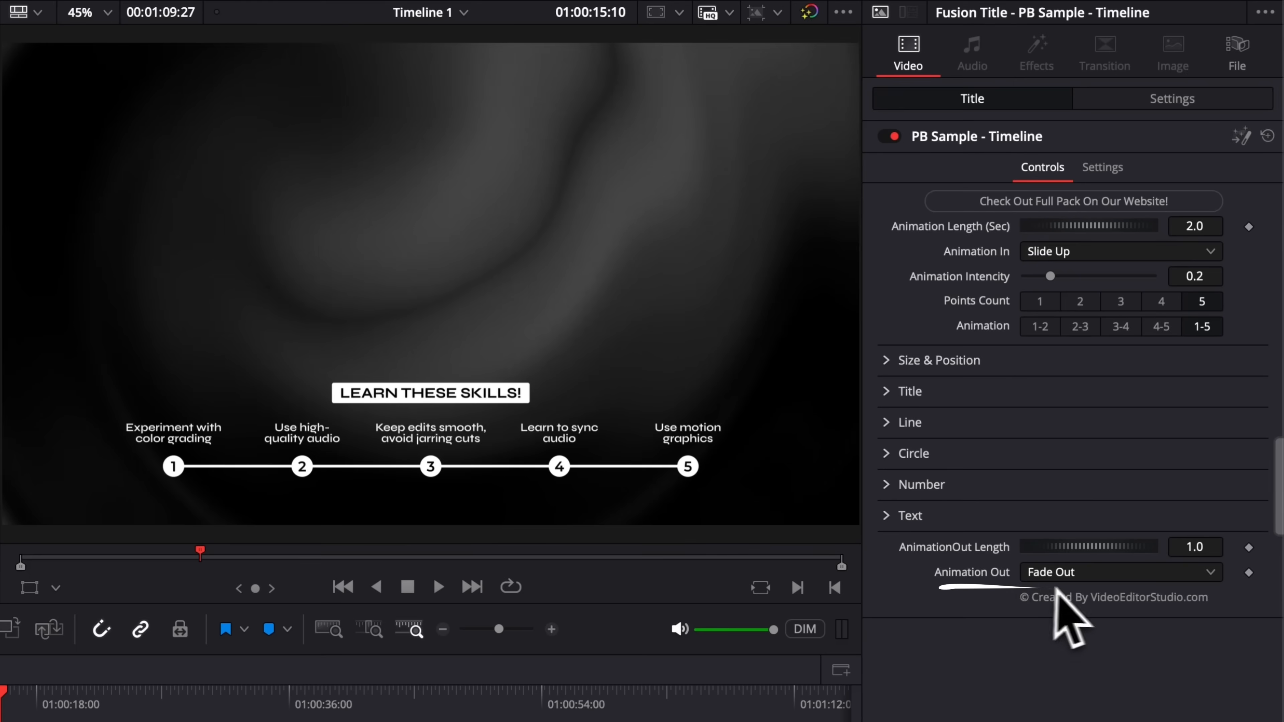
Step: Keep Slide Up and Fade Out animations, preview the title, and set Points Count to 3
left_click(1076, 575)
left_click(1076, 575)
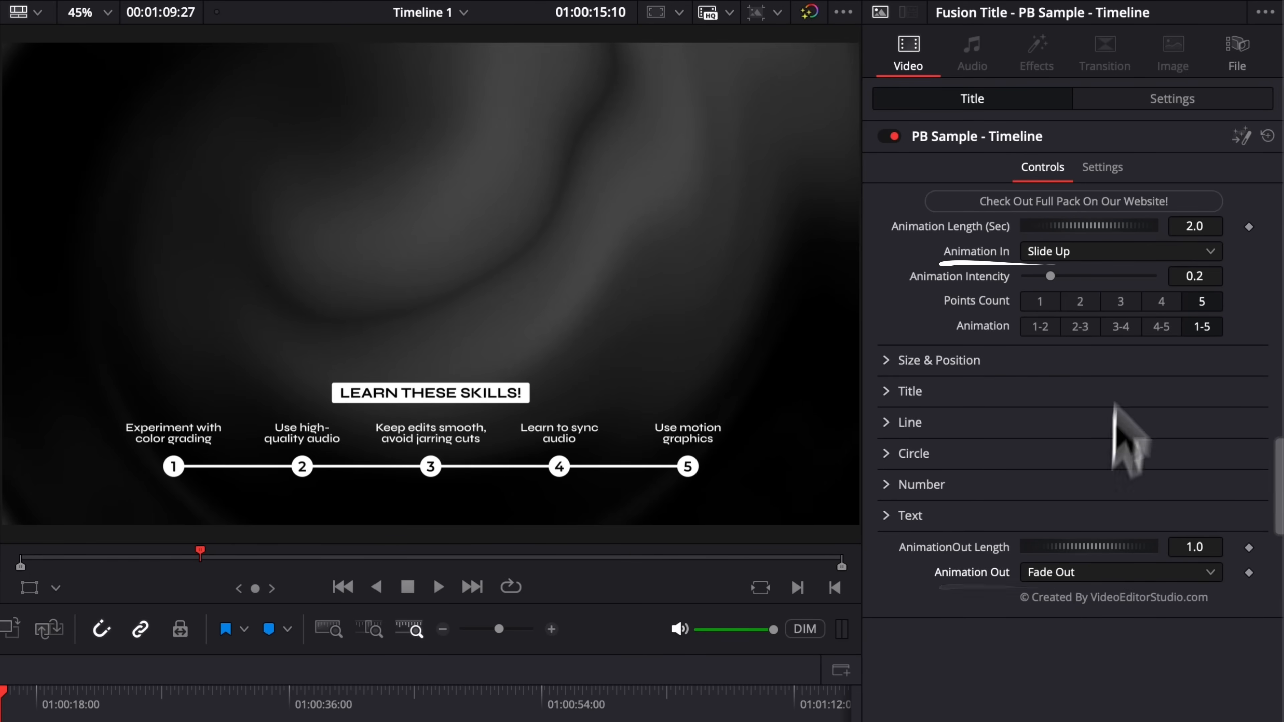
left_click(1104, 252)
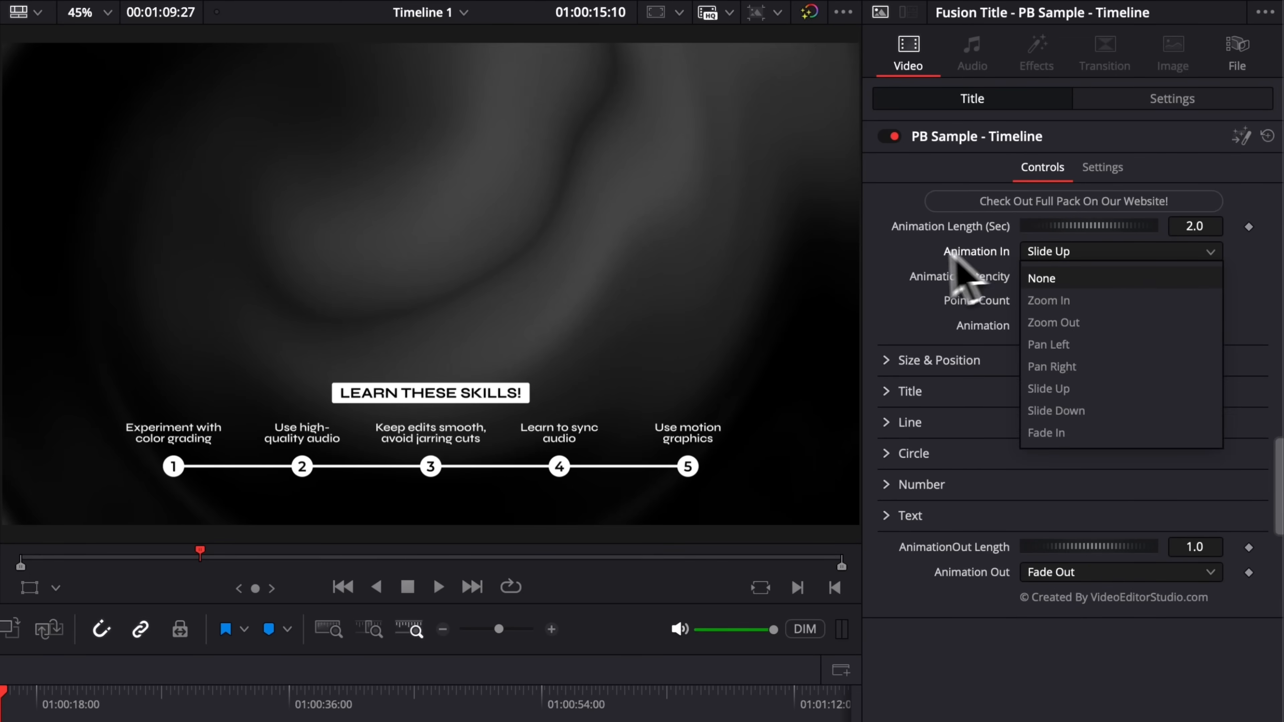
left_click(963, 250)
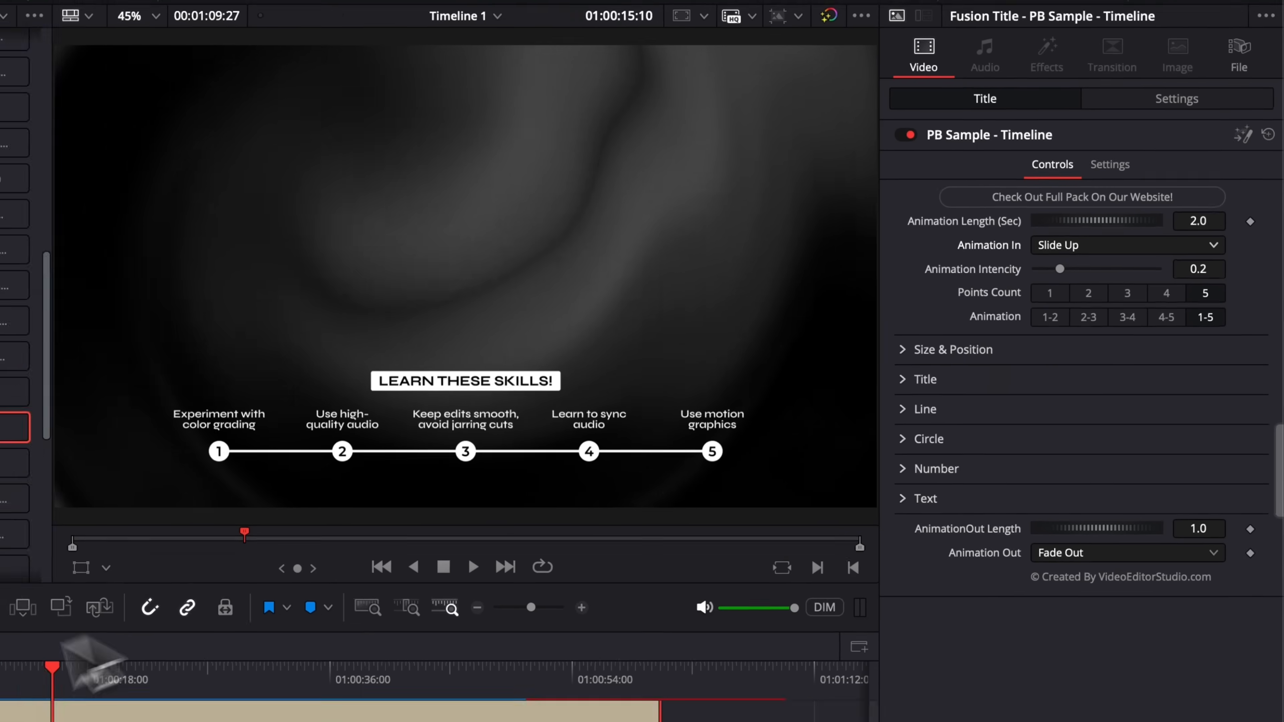
left_click(280, 550)
key("space")
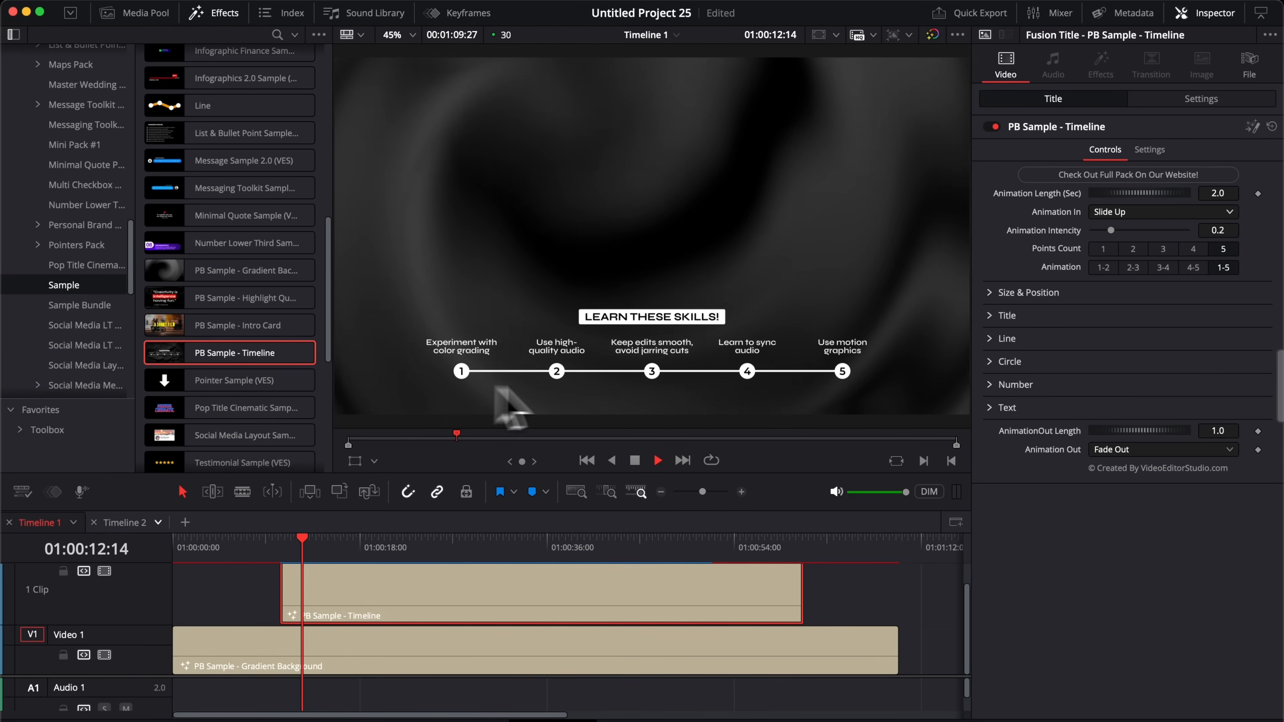
key("space")
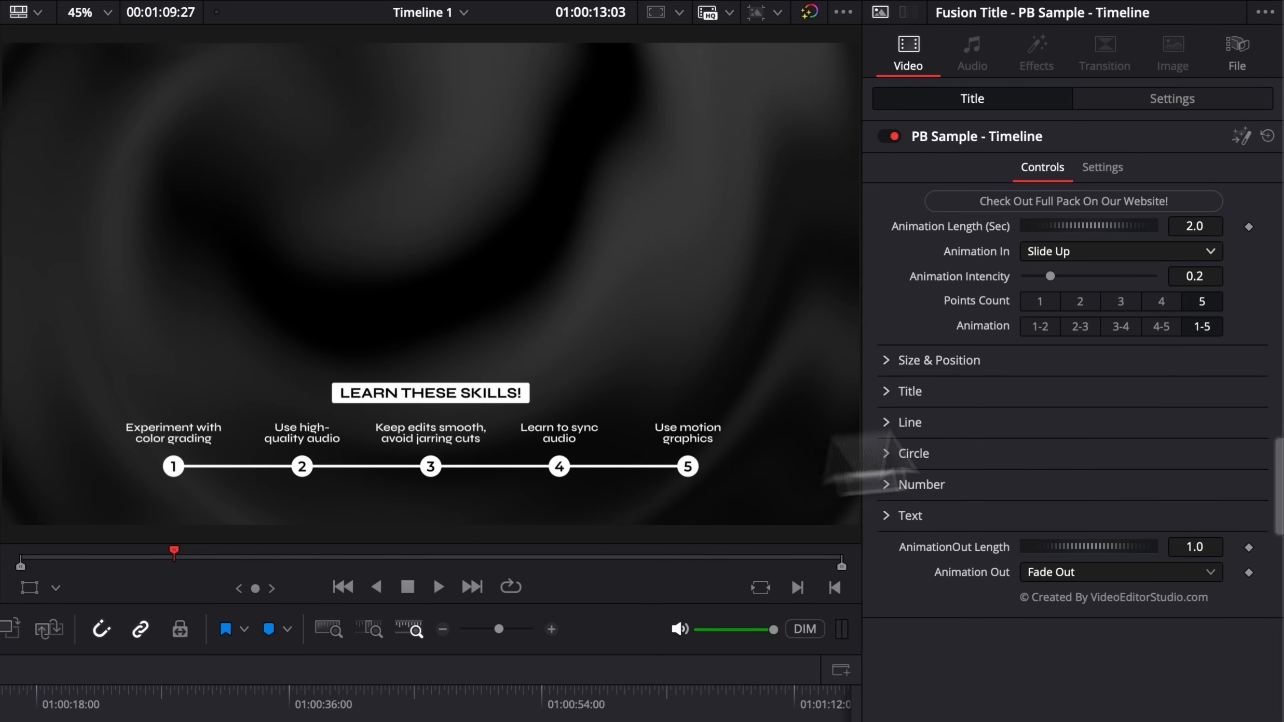
left_click(1122, 302)
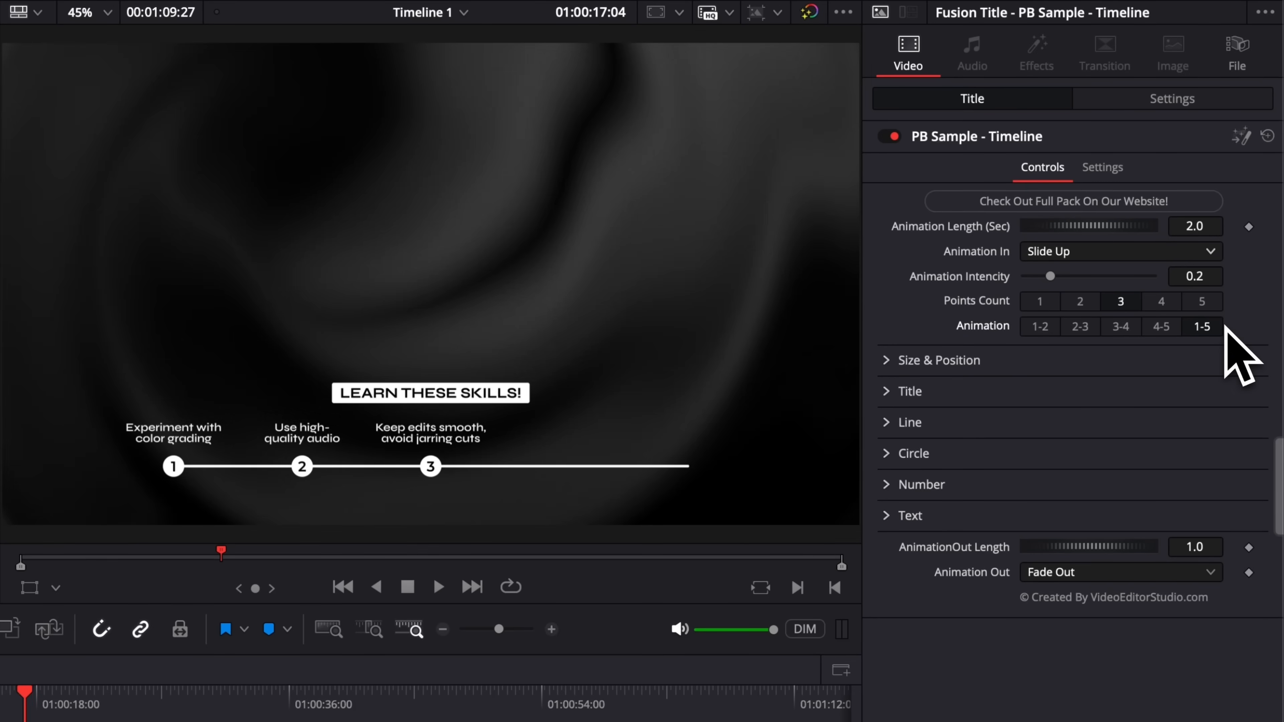
Step: Set the old title's Animation to 2-3, then delete that title clip
left_click(1079, 327)
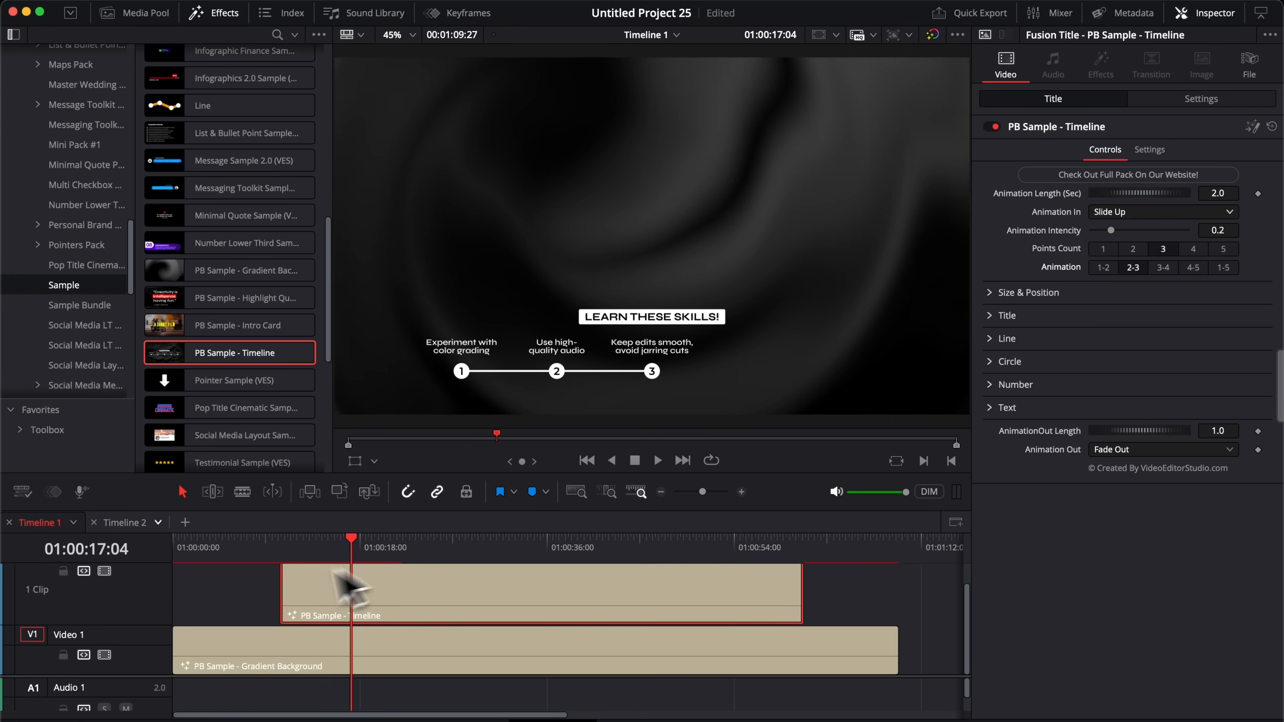
left_click(282, 551)
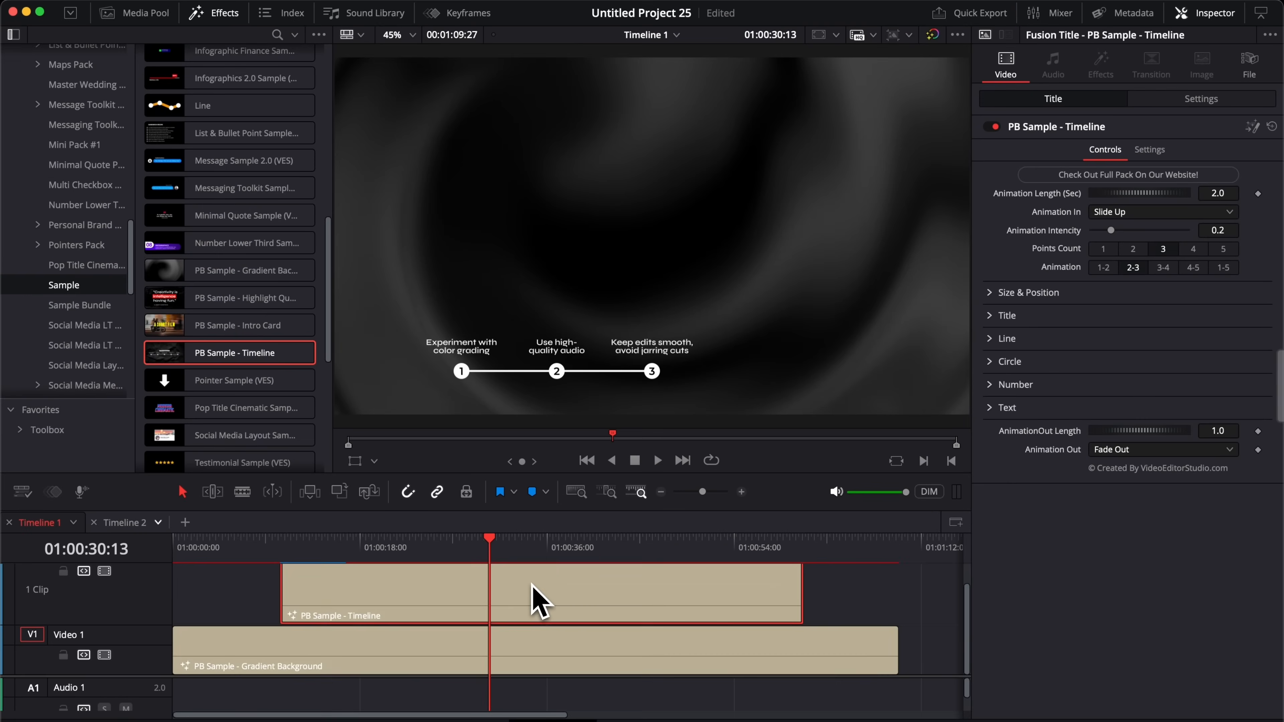
key("BackSpace")
Step: Place a fresh PB Sample - Timeline title on V2 and play it from its start
left_click_drag(232, 352, 820, 625)
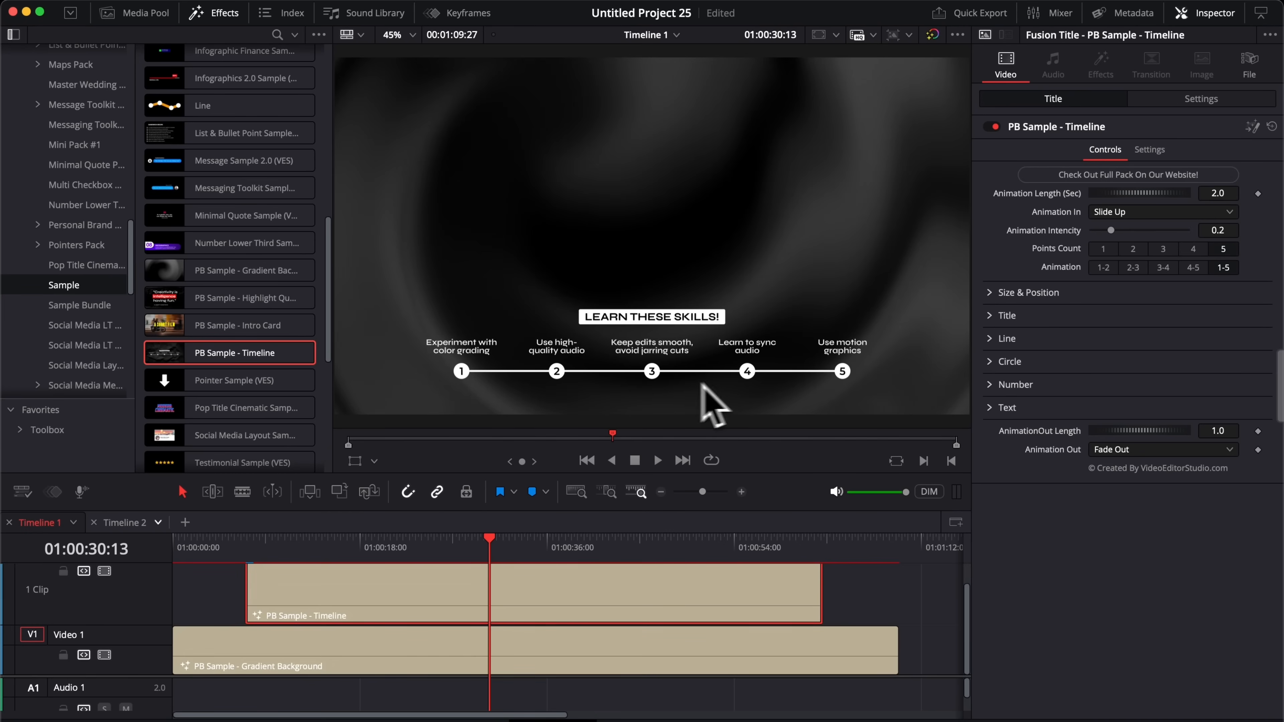
key("Up")
key("space")
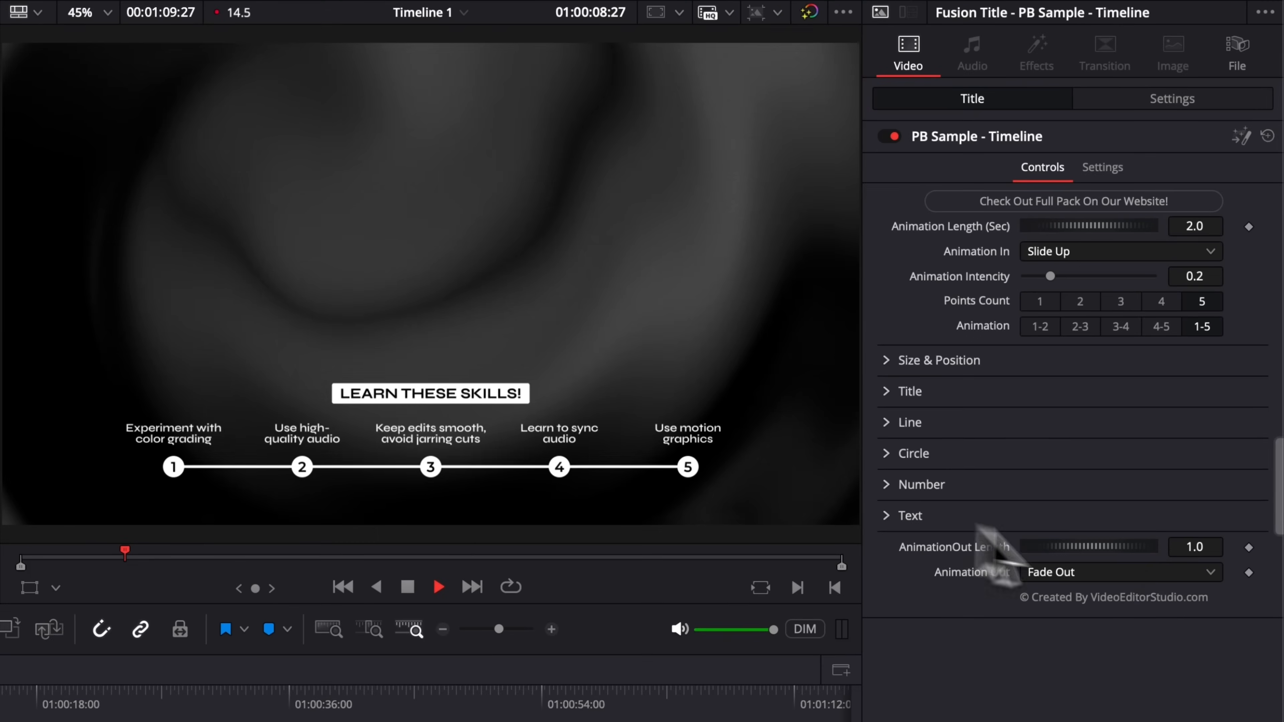
Step: Stop playback, set the title's Animation Out to None, and scrub to the cut point
key("space")
left_click(1087, 573)
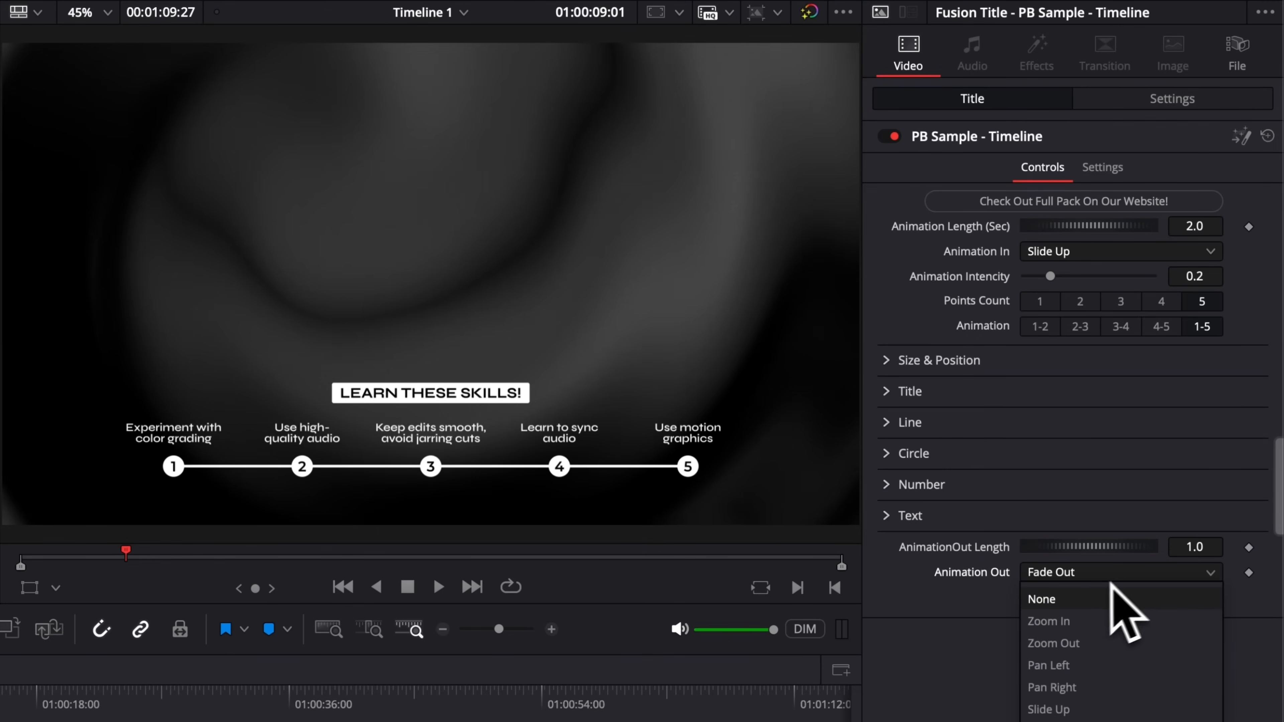
left_click(1084, 598)
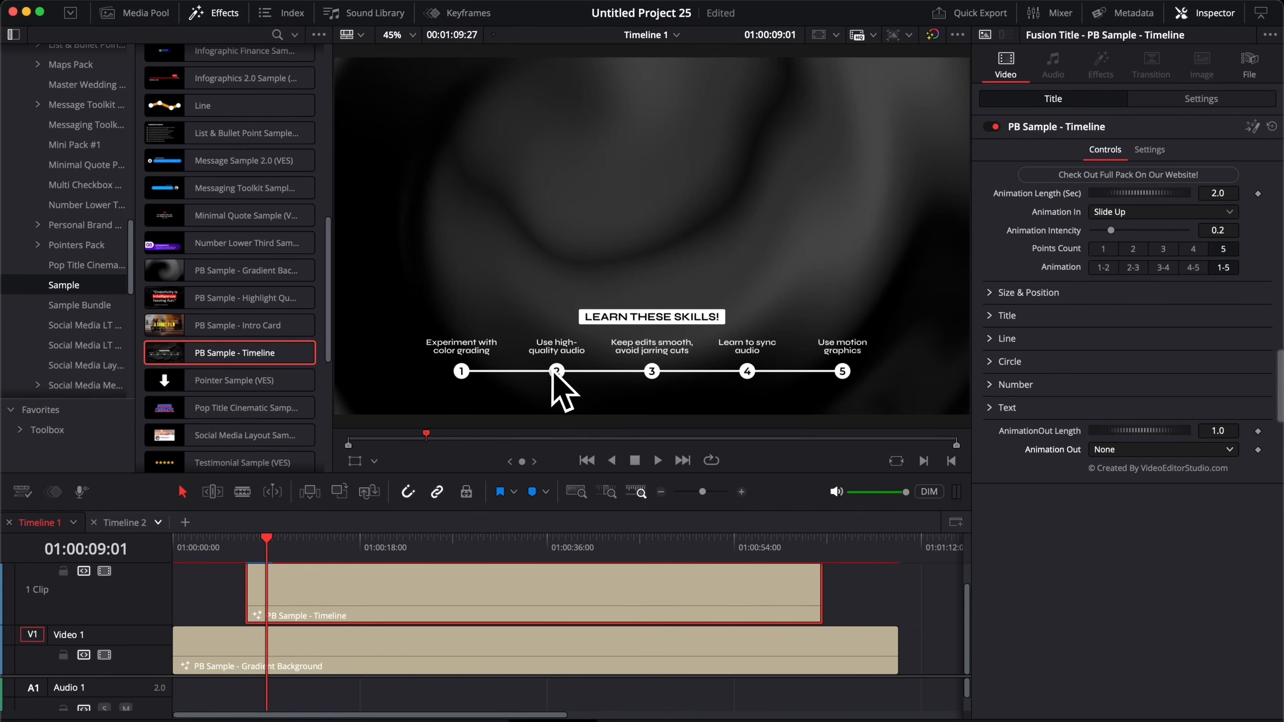
mouse_move(261, 550)
left_mouse_down()
mouse_move(321, 563)
mouse_move(317, 596)
mouse_move(258, 558)
mouse_move(276, 557)
left_mouse_up()
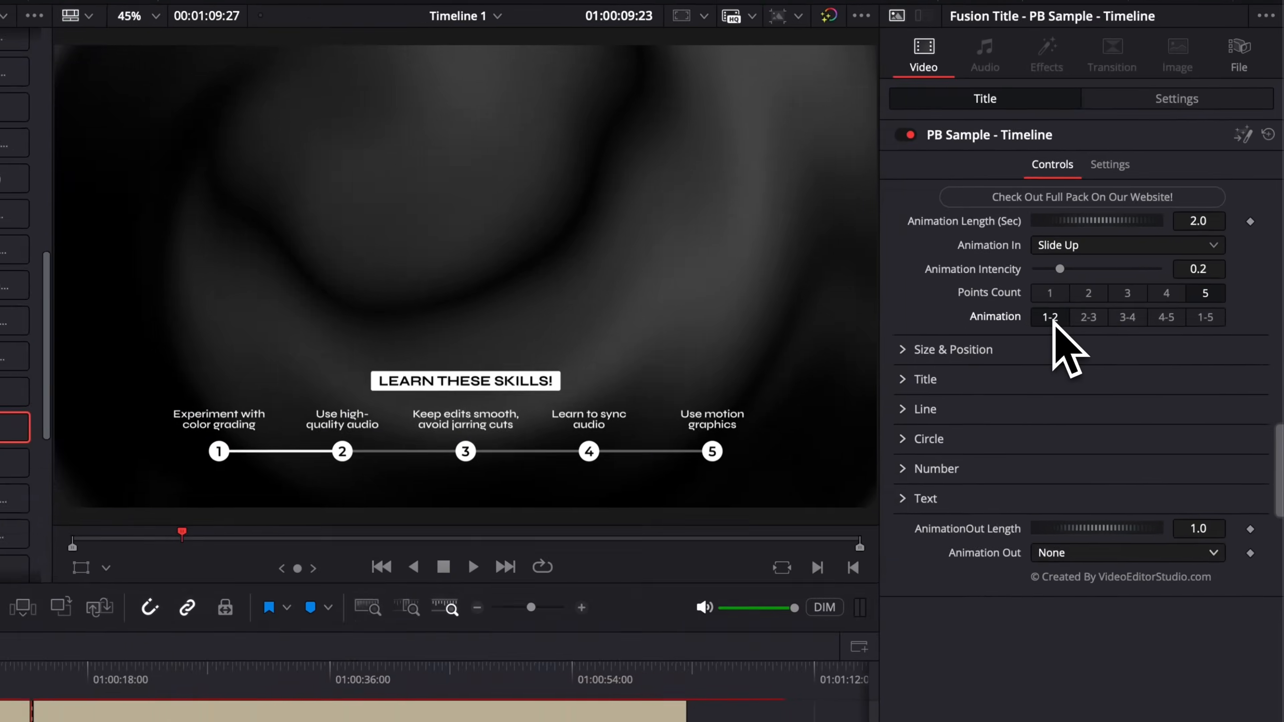
Step: Set the opening title clip's Animation to 1-2 and preview it
left_click(1104, 268)
left_click(252, 550)
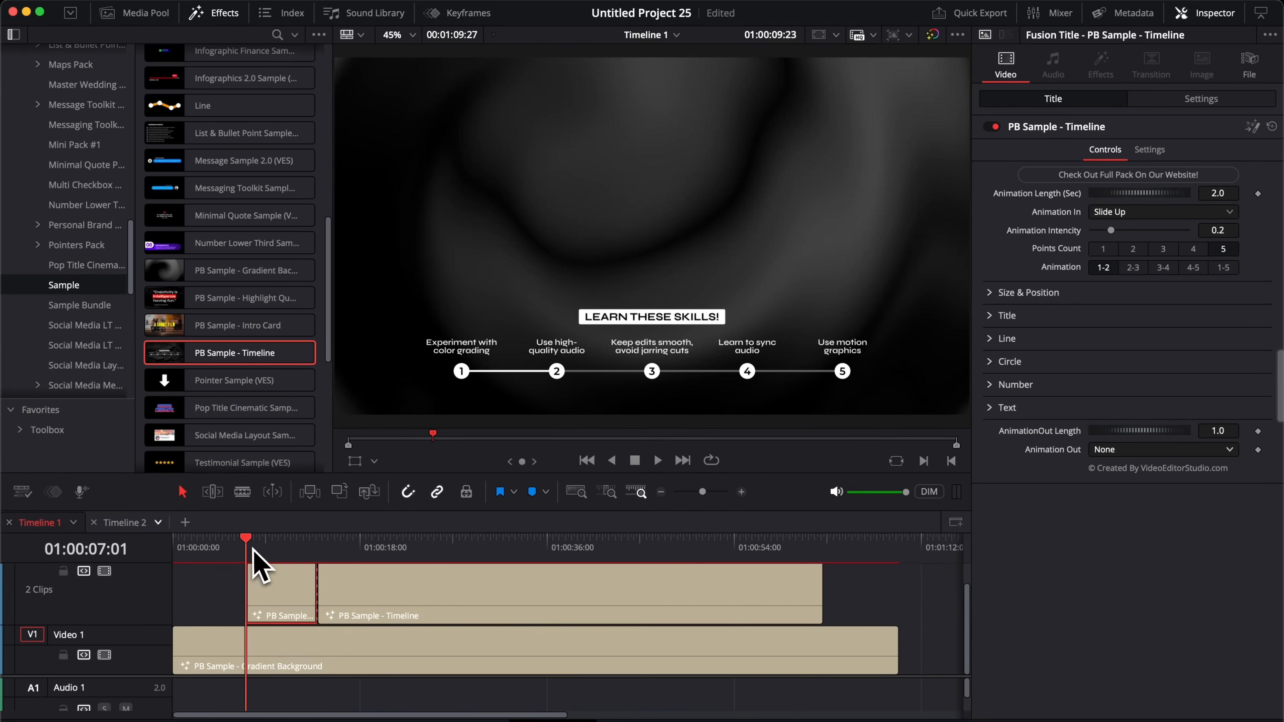
key("space")
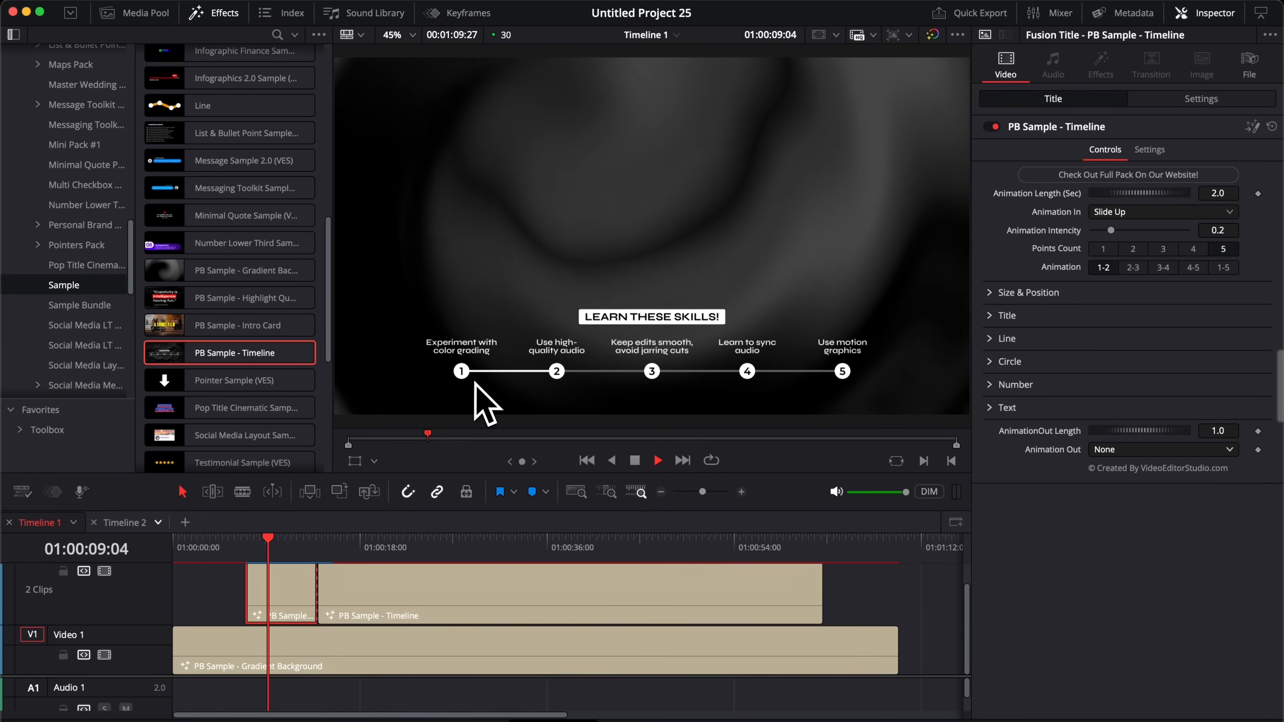
key("space")
Step: Set the second clip's Animation In to None and split it at the next cut point
left_click(344, 603)
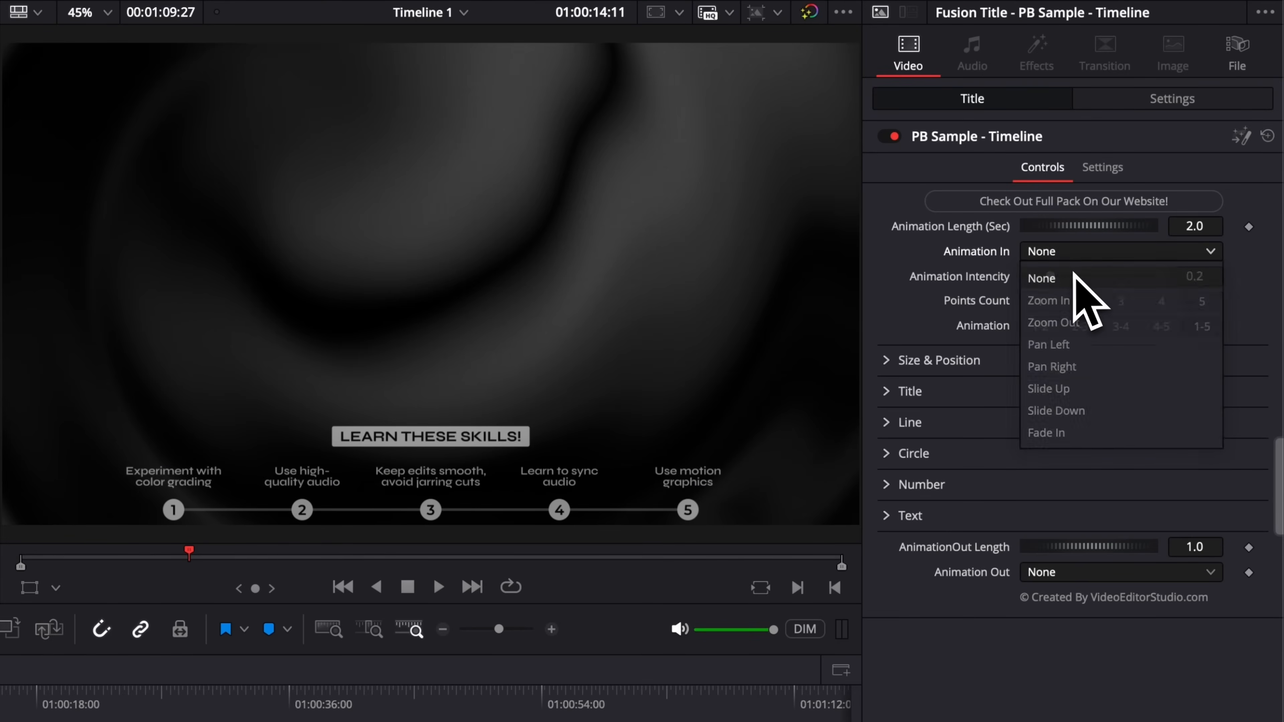
left_click(1079, 278)
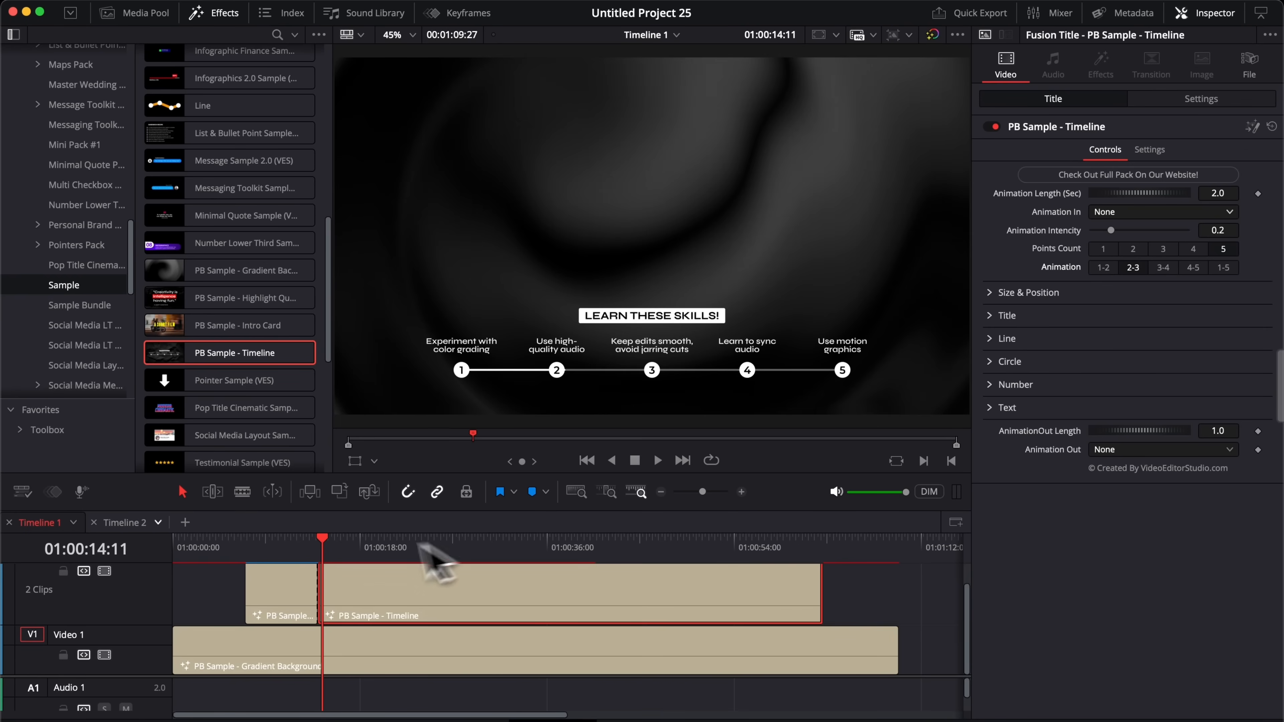
left_click(247, 546)
left_click_drag(253, 547, 502, 547)
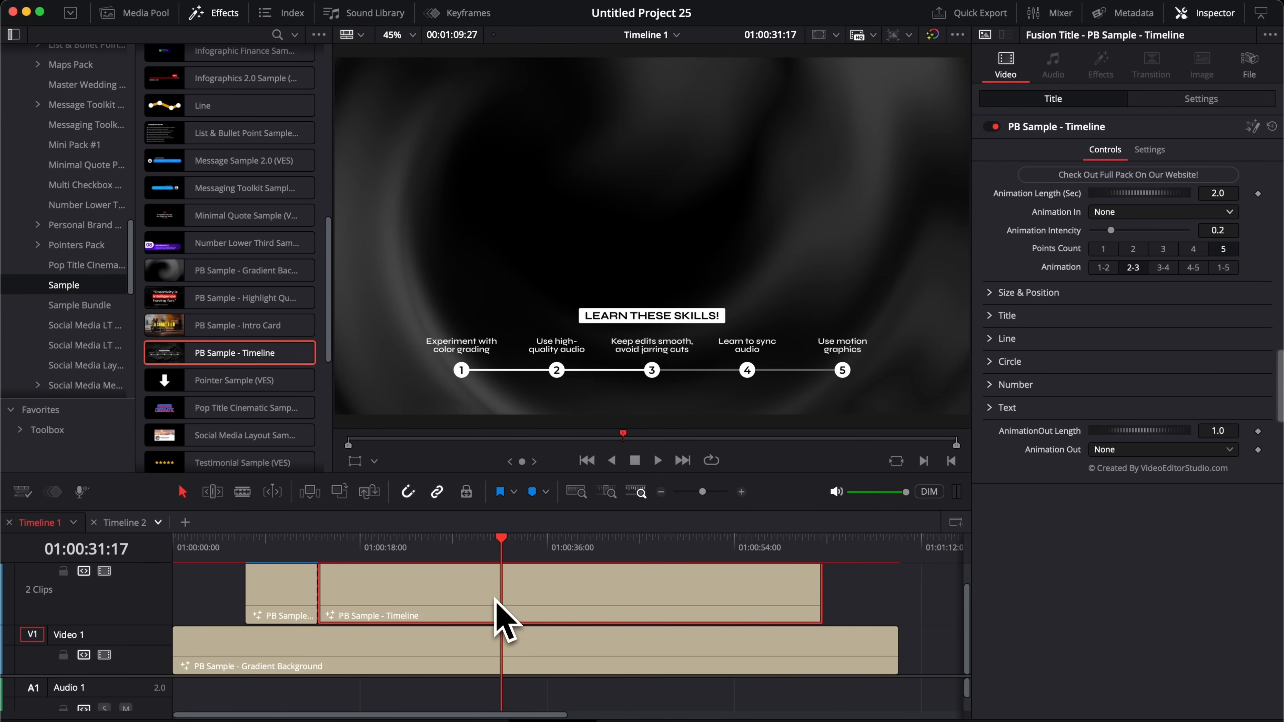
key("super+b")
left_click_drag(505, 549, 552, 547)
Step: Animate the third clip 3-4, split once more, and set the final piece to 4-5
left_click(556, 607)
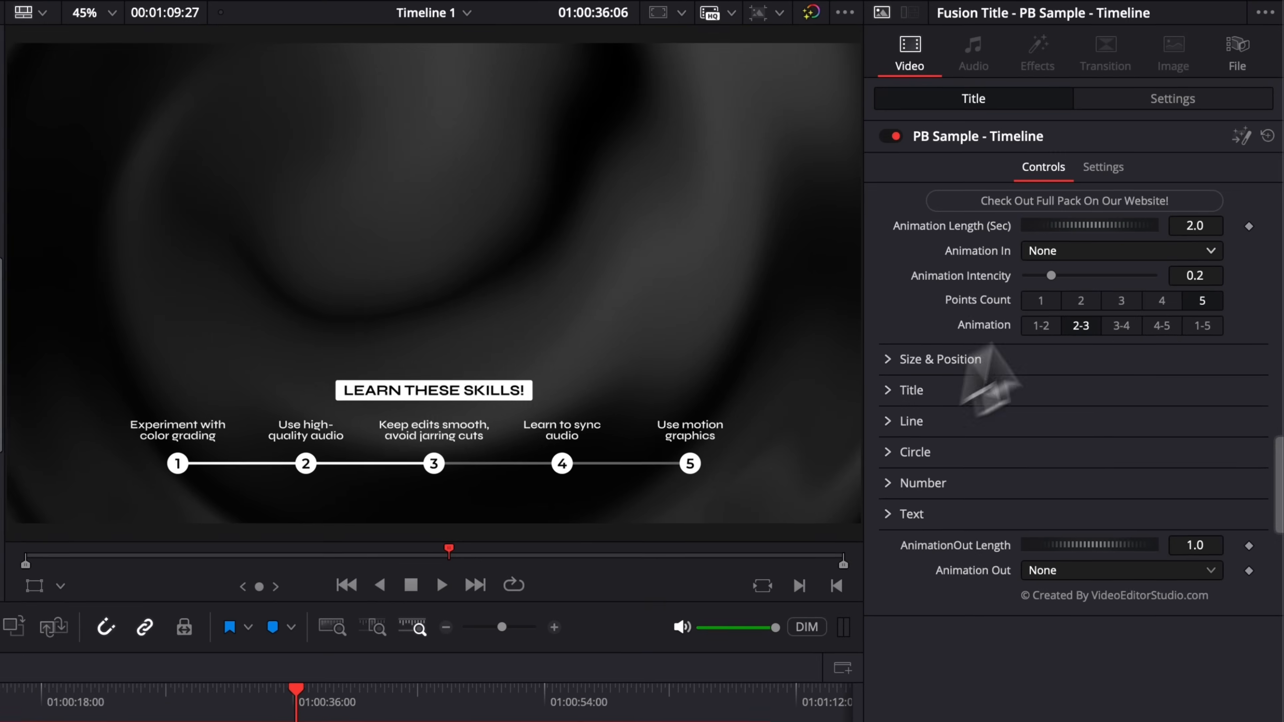
left_click(1125, 327)
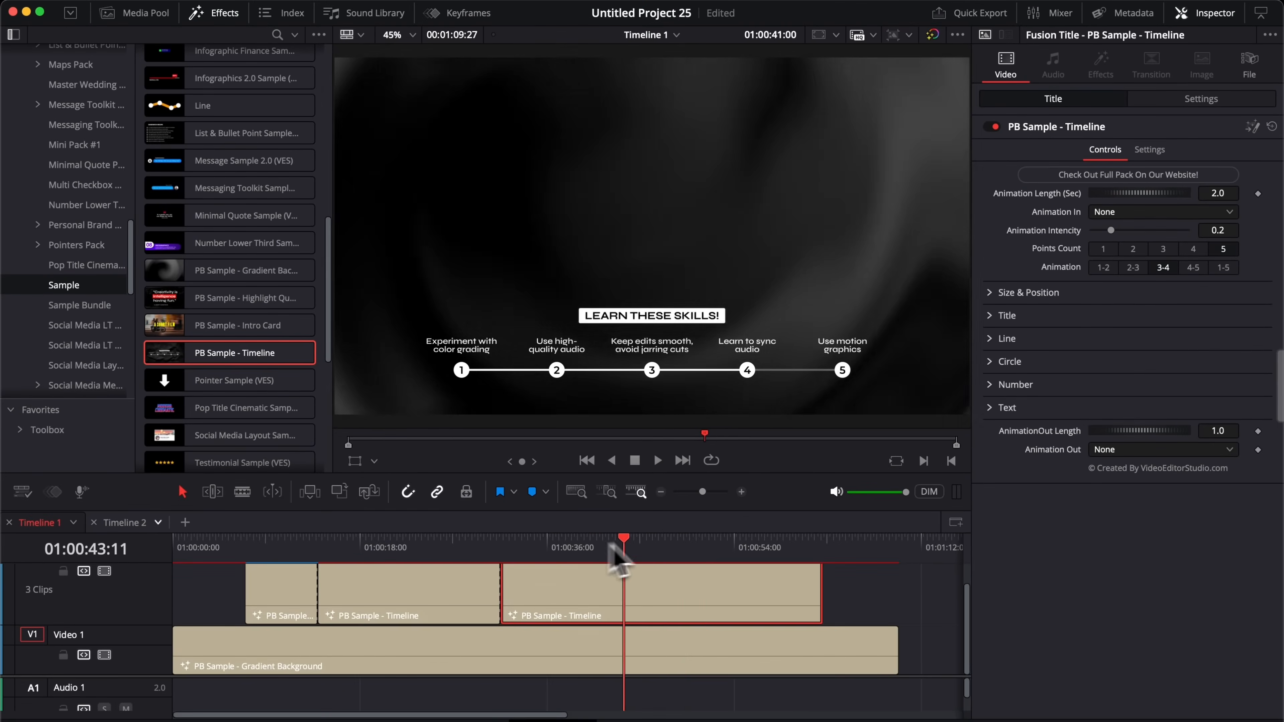
left_click_drag(612, 546, 676, 548)
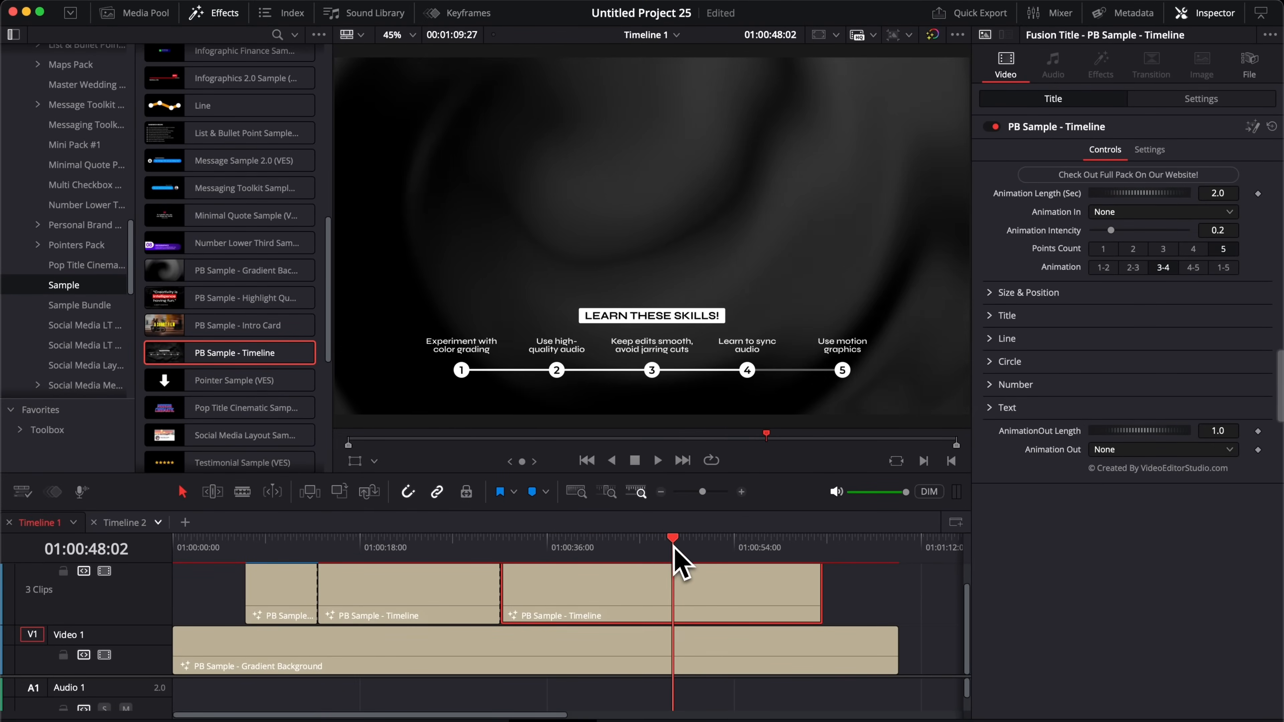
key("super+b")
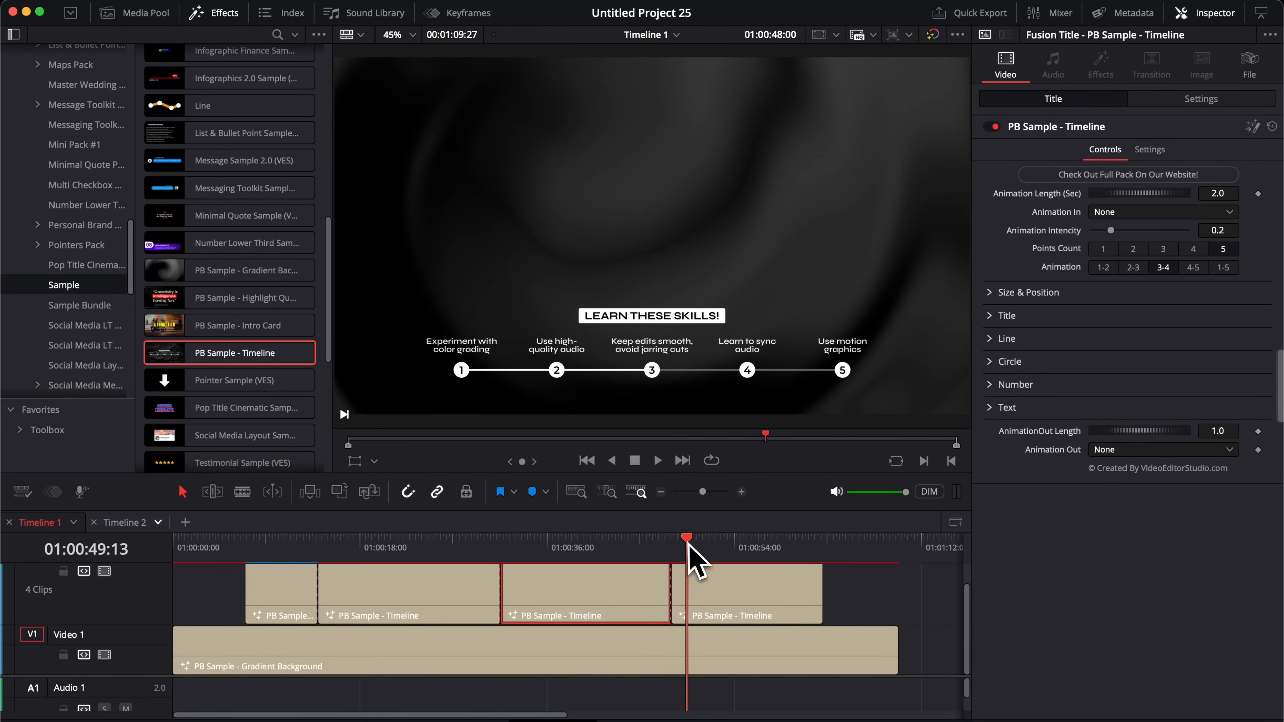
left_click(710, 541)
left_click(711, 600)
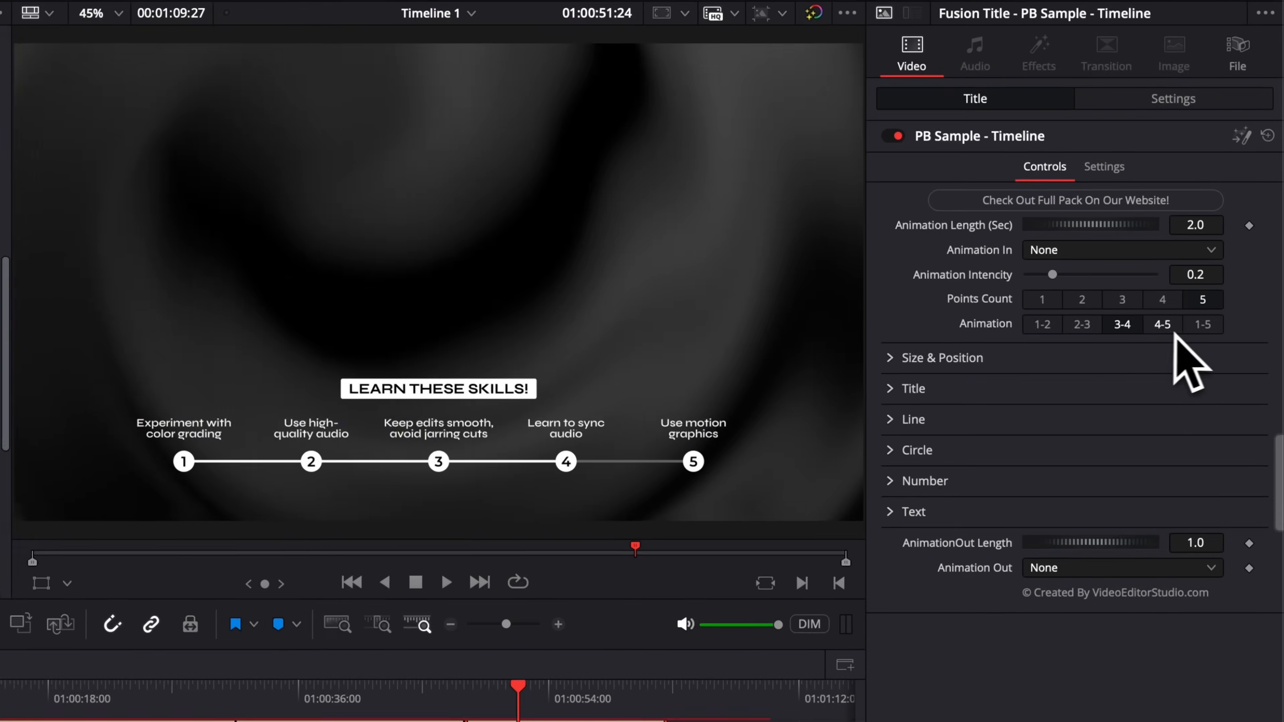
left_click(1193, 268)
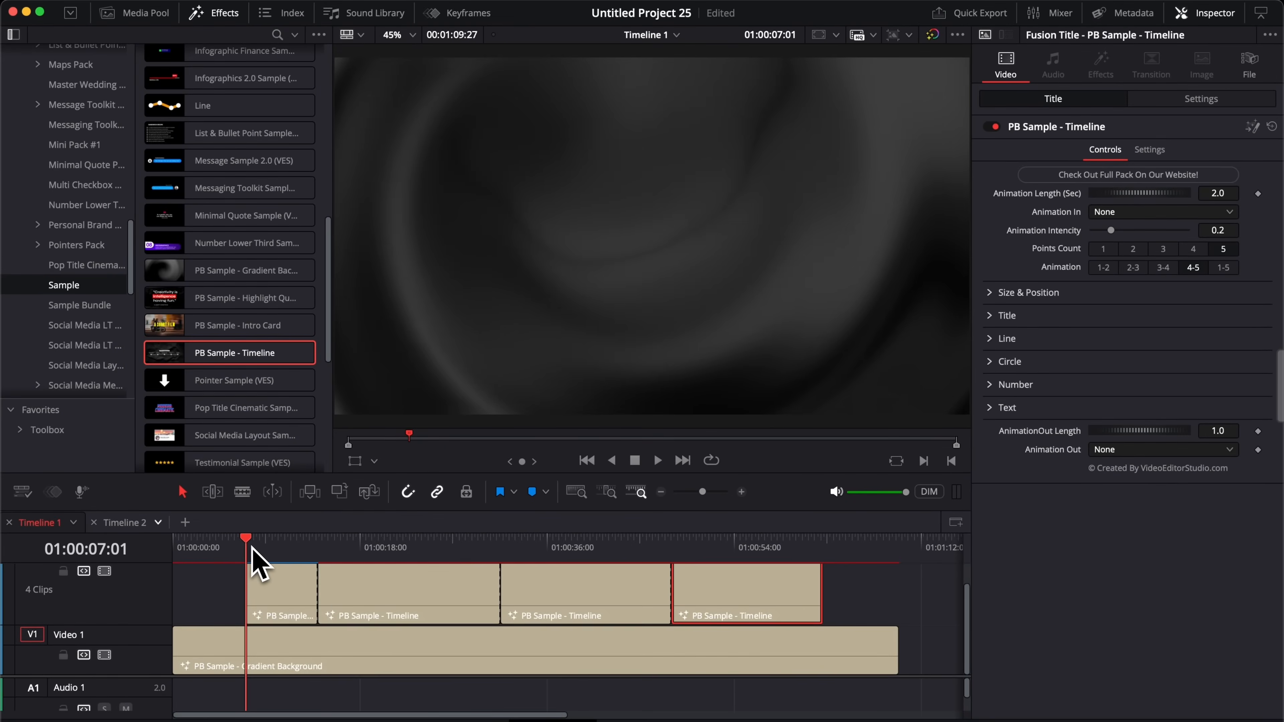
Step: Scrub through and play the finished four-clip title sequence
left_click_drag(254, 551, 759, 553)
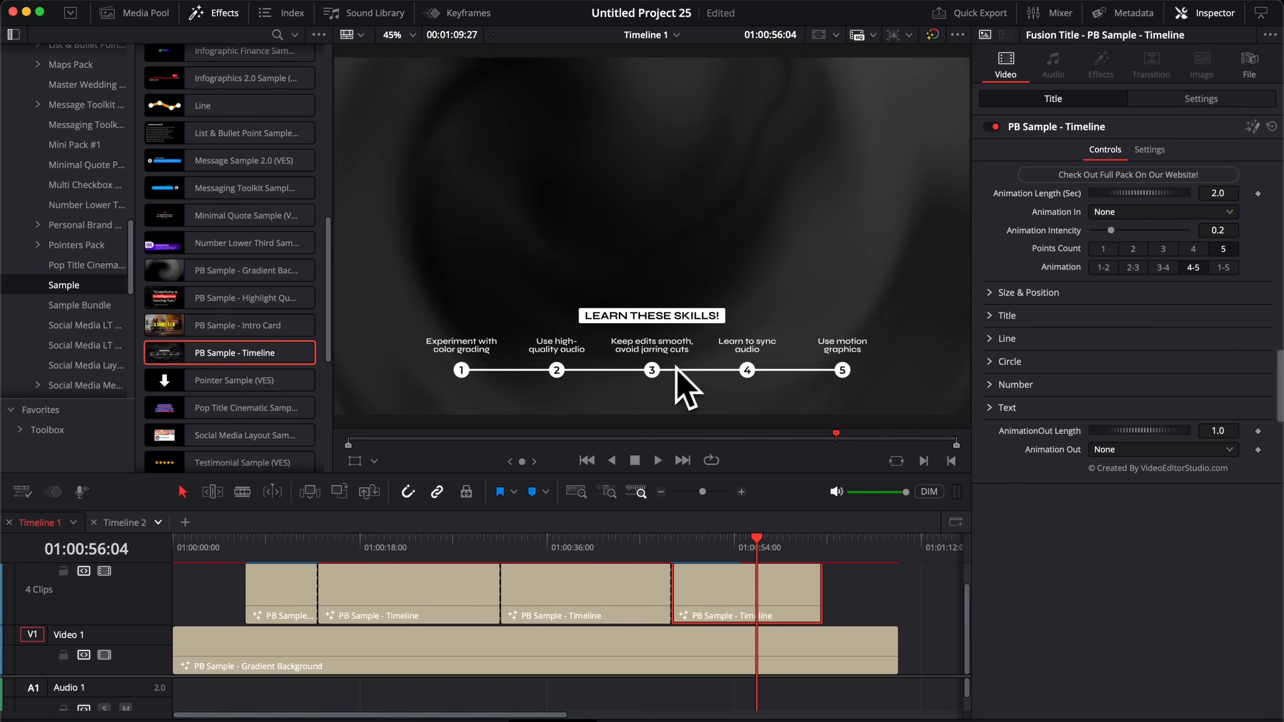
left_click_drag(759, 552, 545, 540)
key("space")
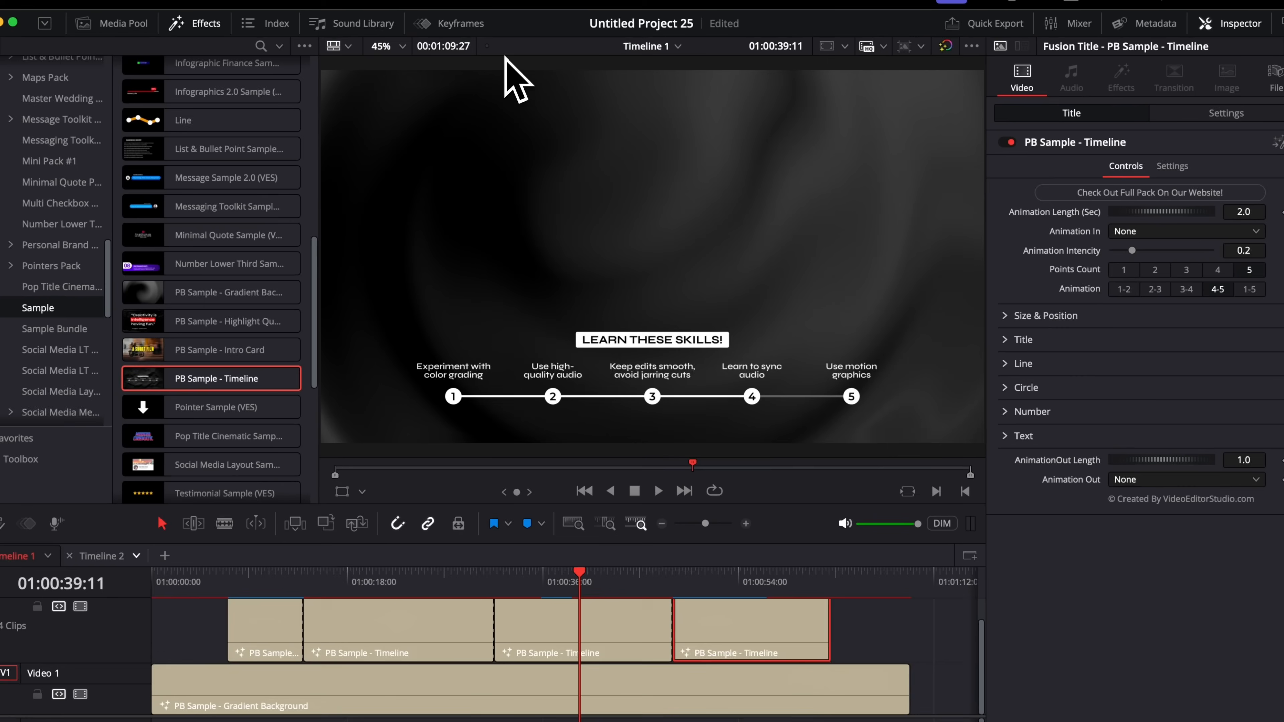
left_click(445, 11)
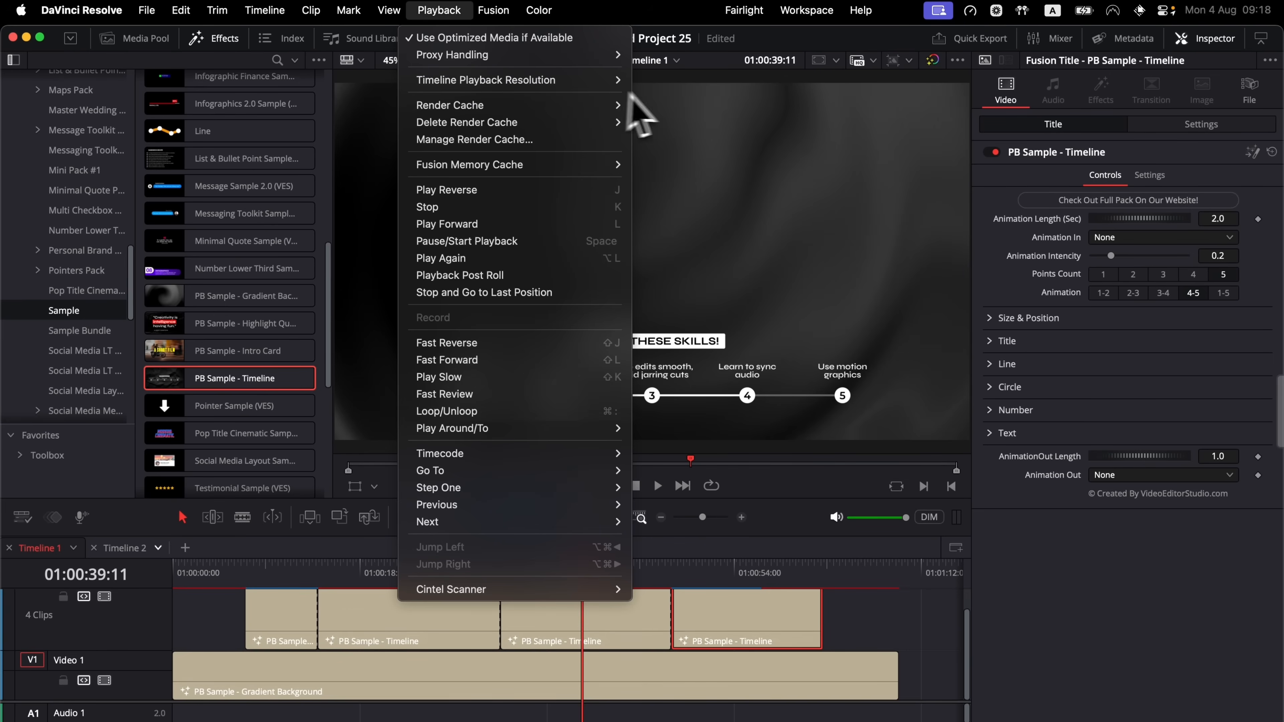
mouse_move(628, 108)
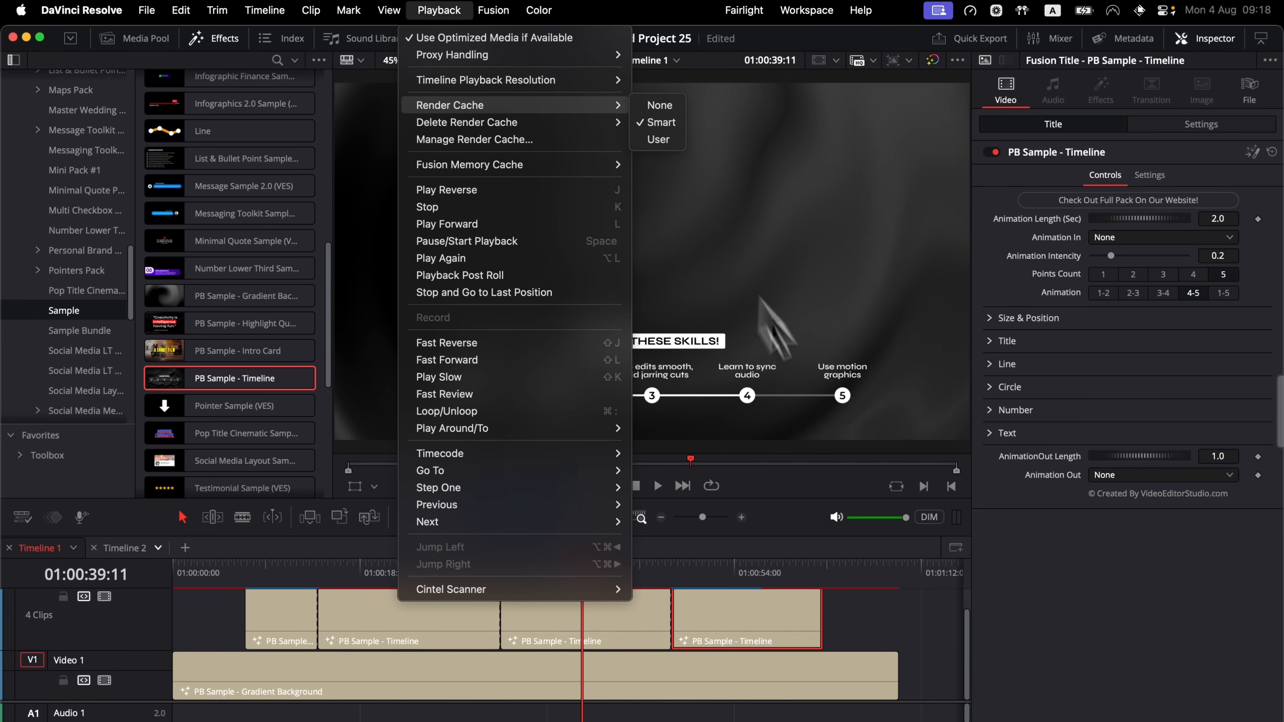
left_click(872, 585)
left_click_drag(269, 563, 524, 602)
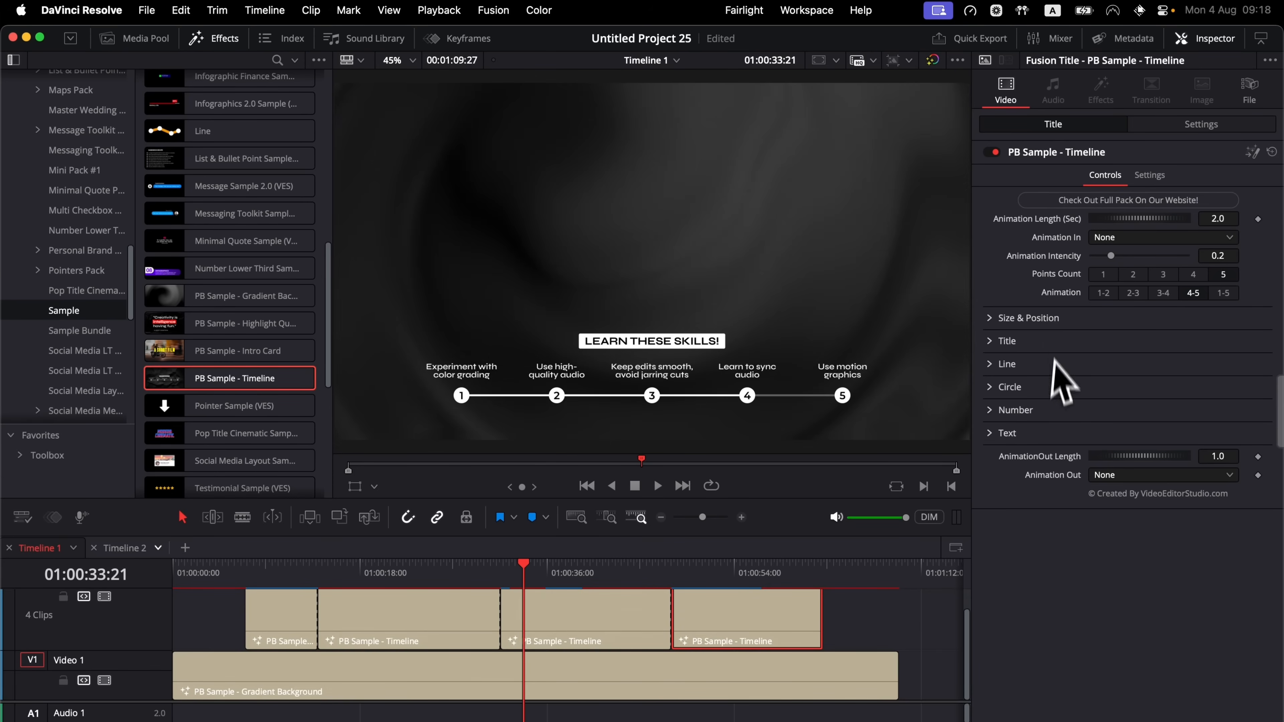
left_click_drag(402, 615, 839, 607)
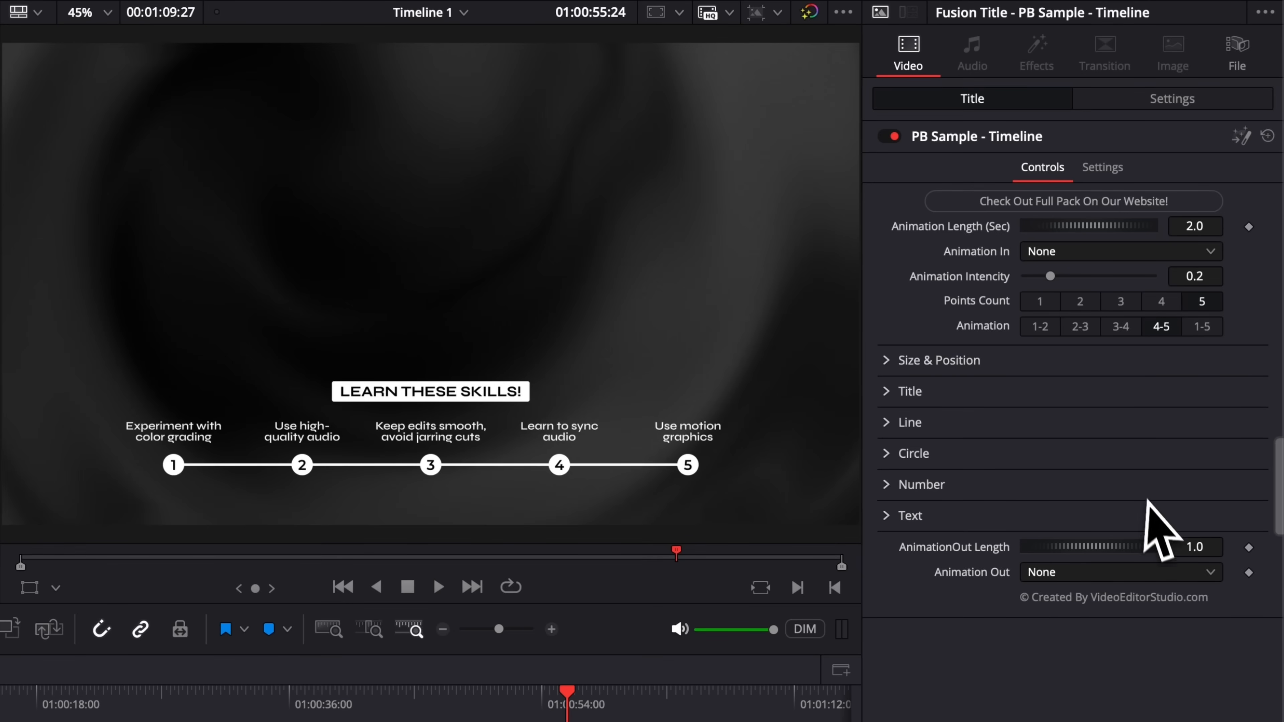
Step: Expand the heading's Title settings and try editing the LEARN THESE SKILLS! text
left_click(892, 368)
left_click(897, 369)
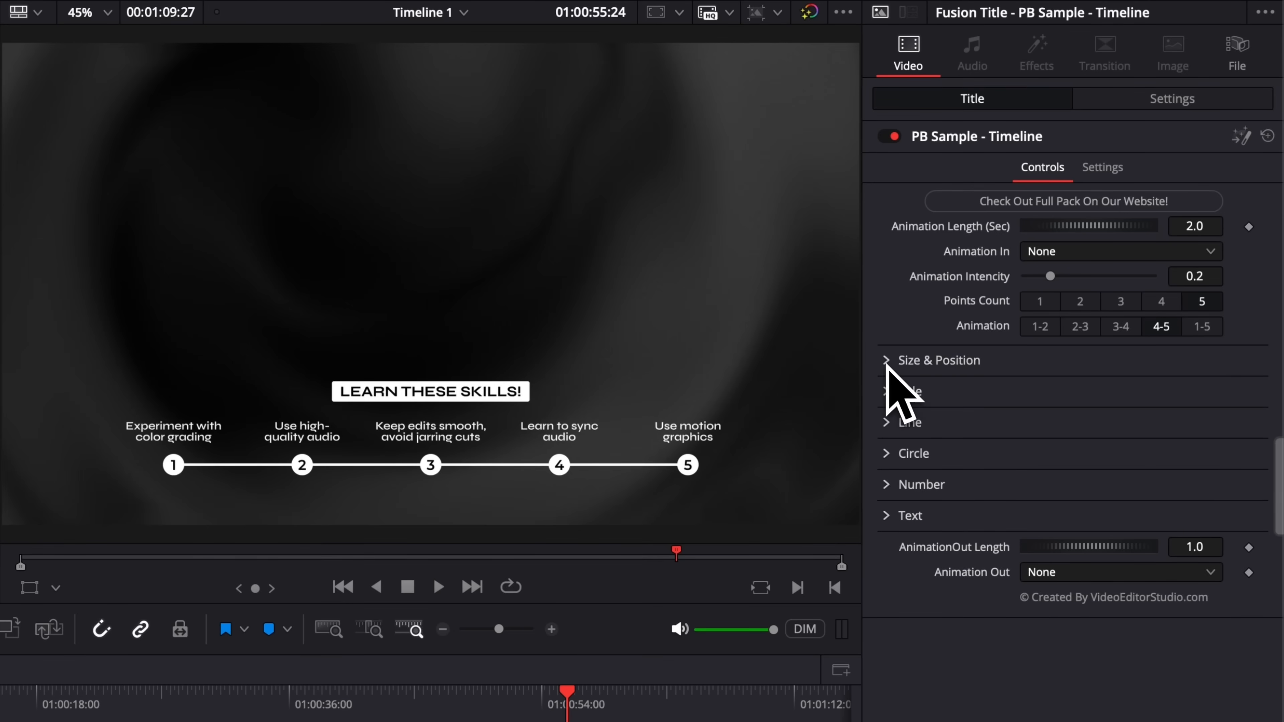
left_click(893, 392)
left_click(1019, 425)
type("eeeee")
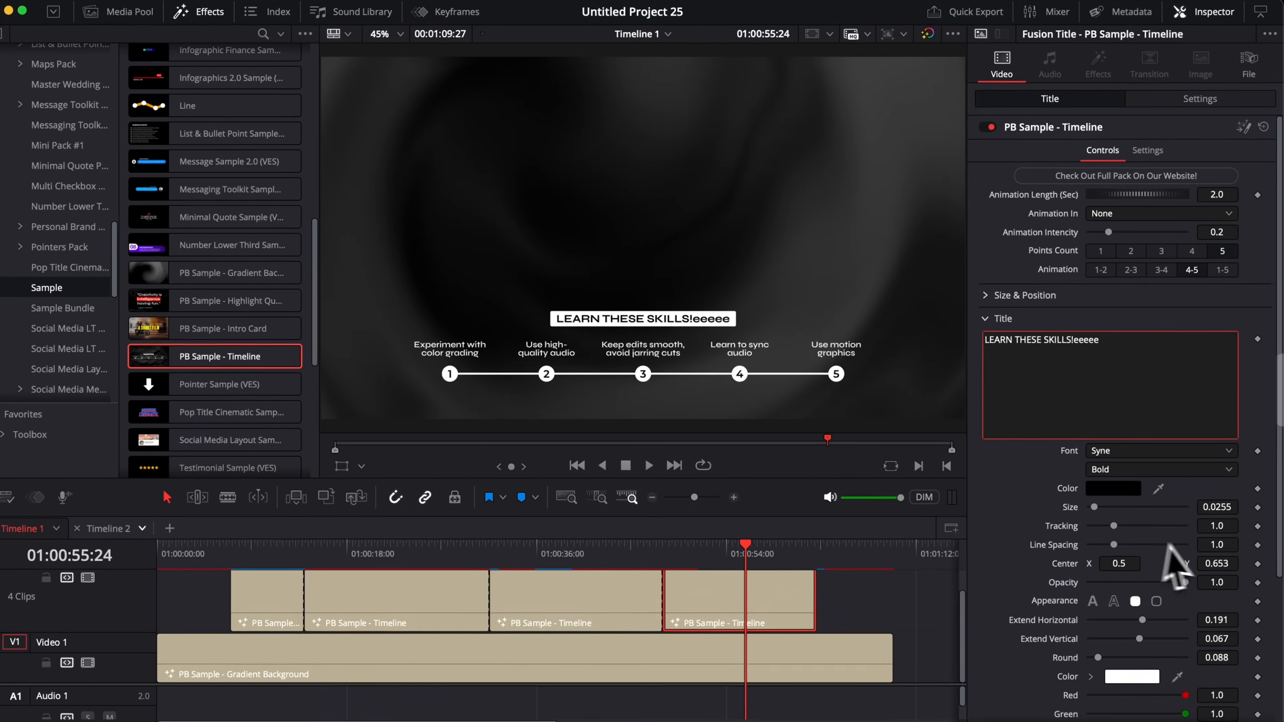
scroll(1166, 547, "down", 3)
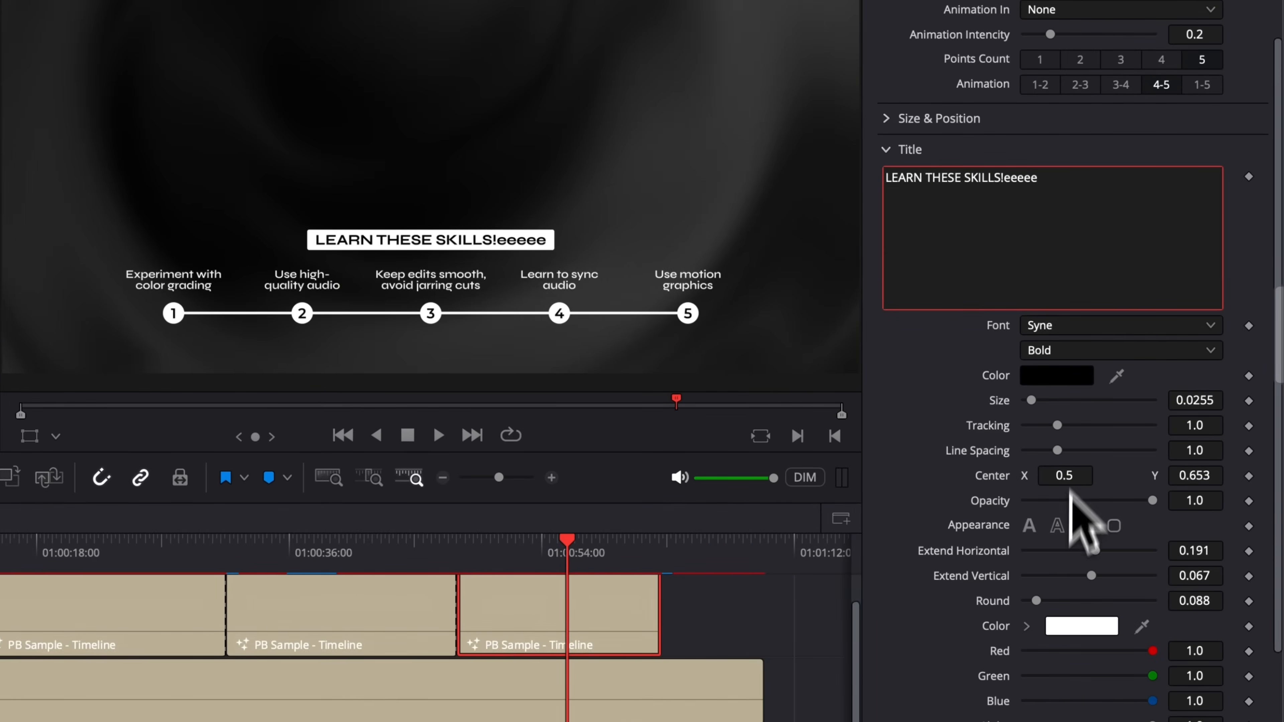
Step: Give the heading an outline appearance, white colour, and a higher Center Y of 0.688
left_click(1114, 525)
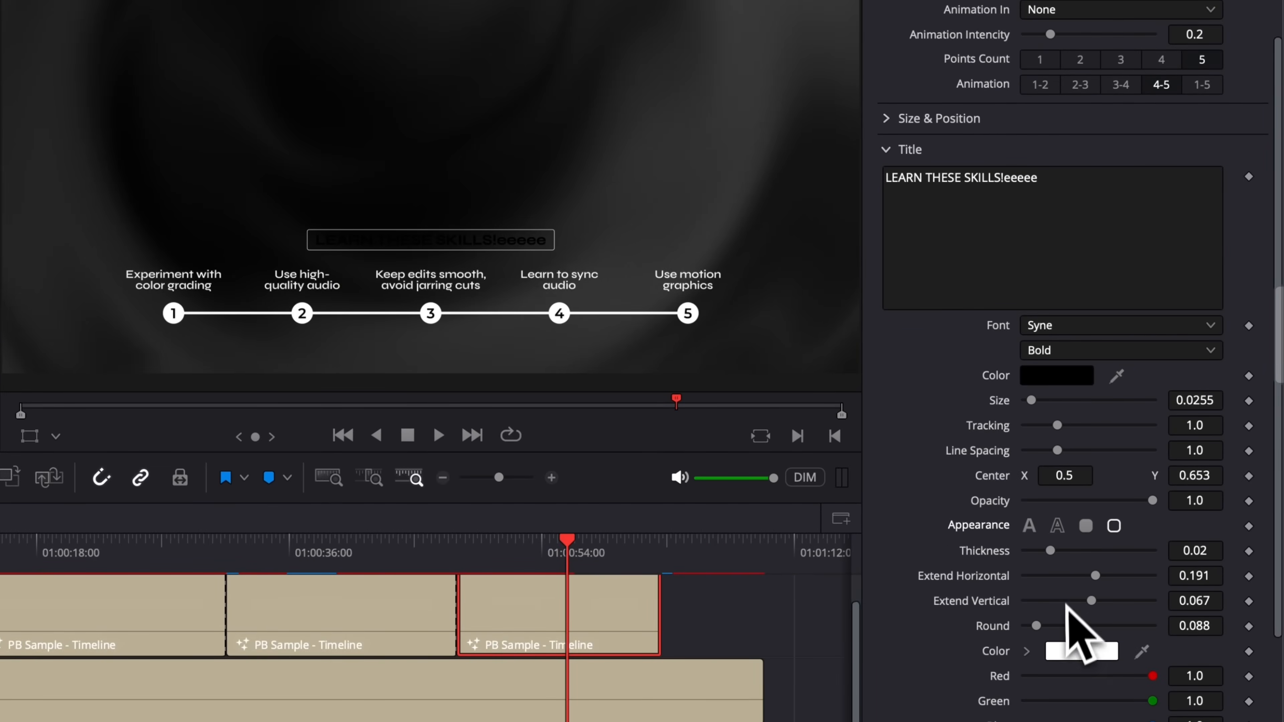
left_click(1059, 381)
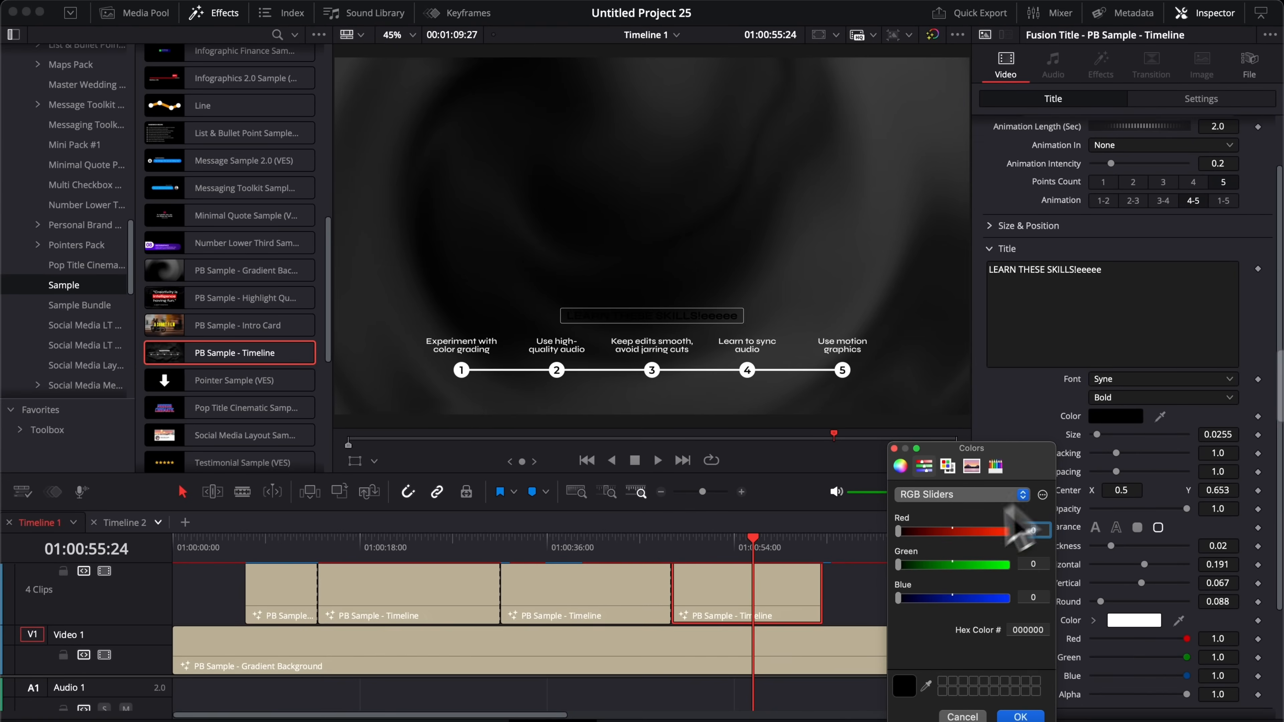
left_click(905, 470)
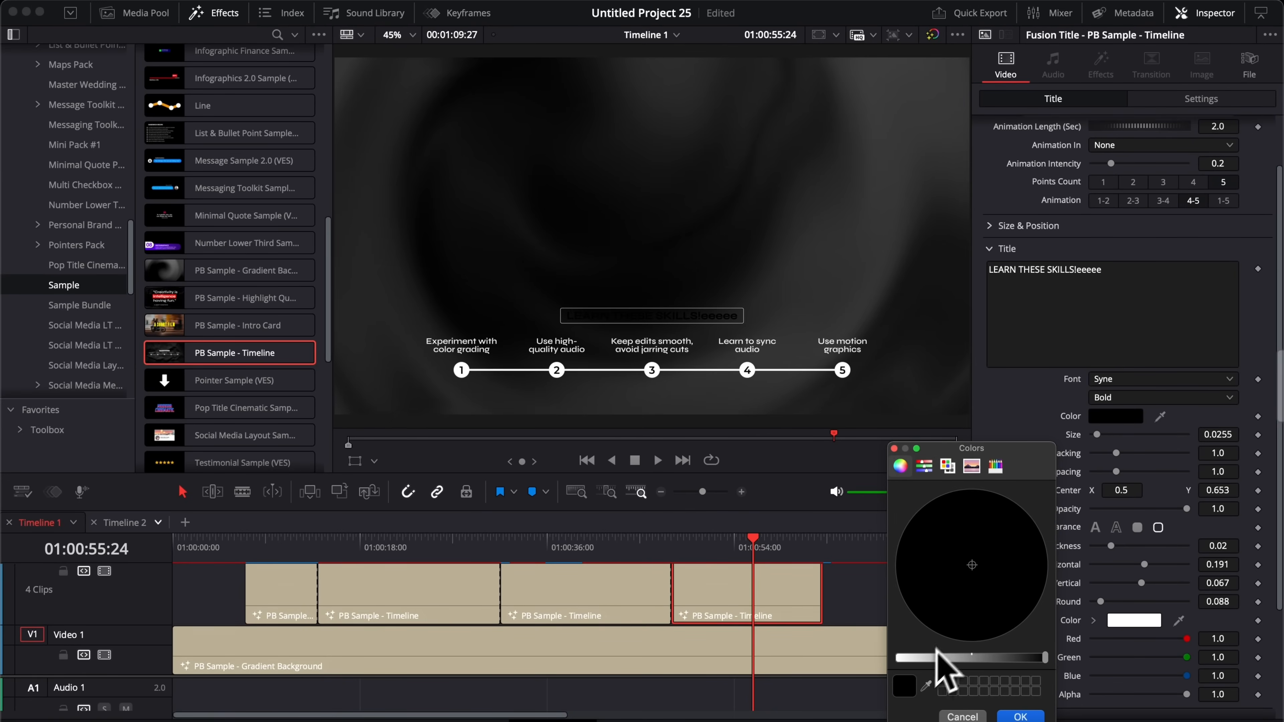
left_click_drag(935, 658, 874, 662)
left_click(1020, 717)
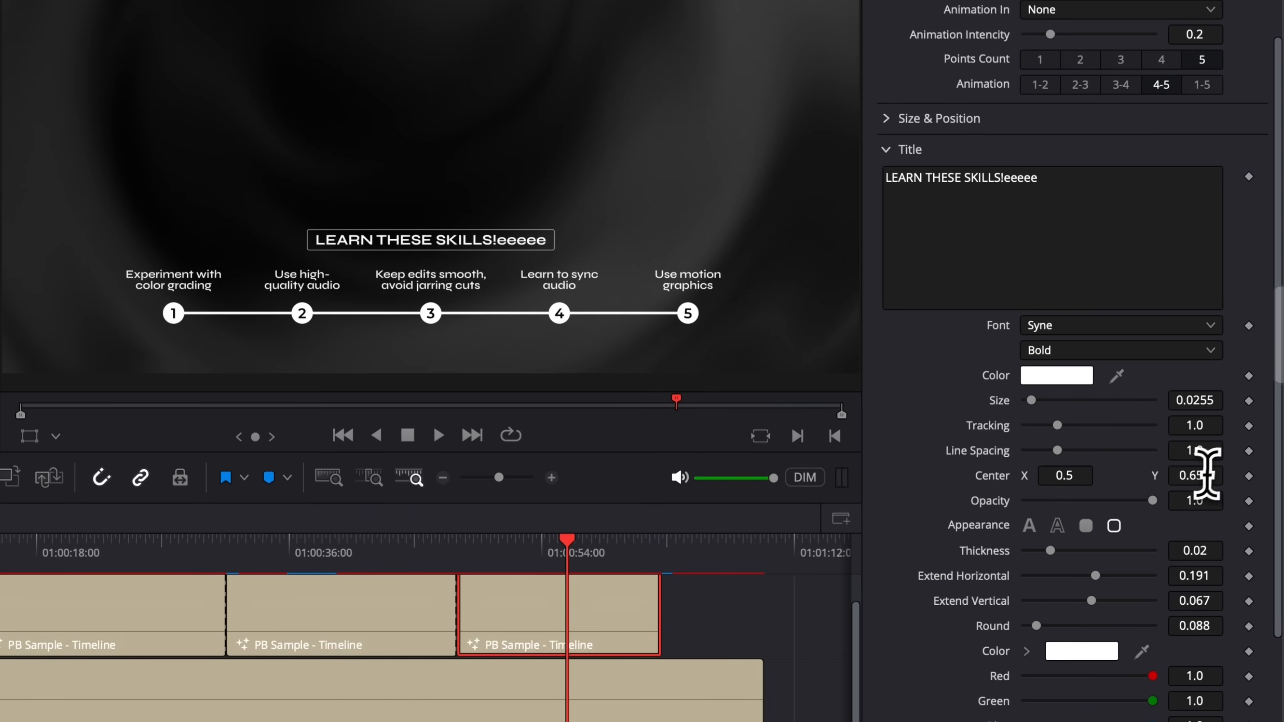
left_click_drag(1207, 473, 1219, 473)
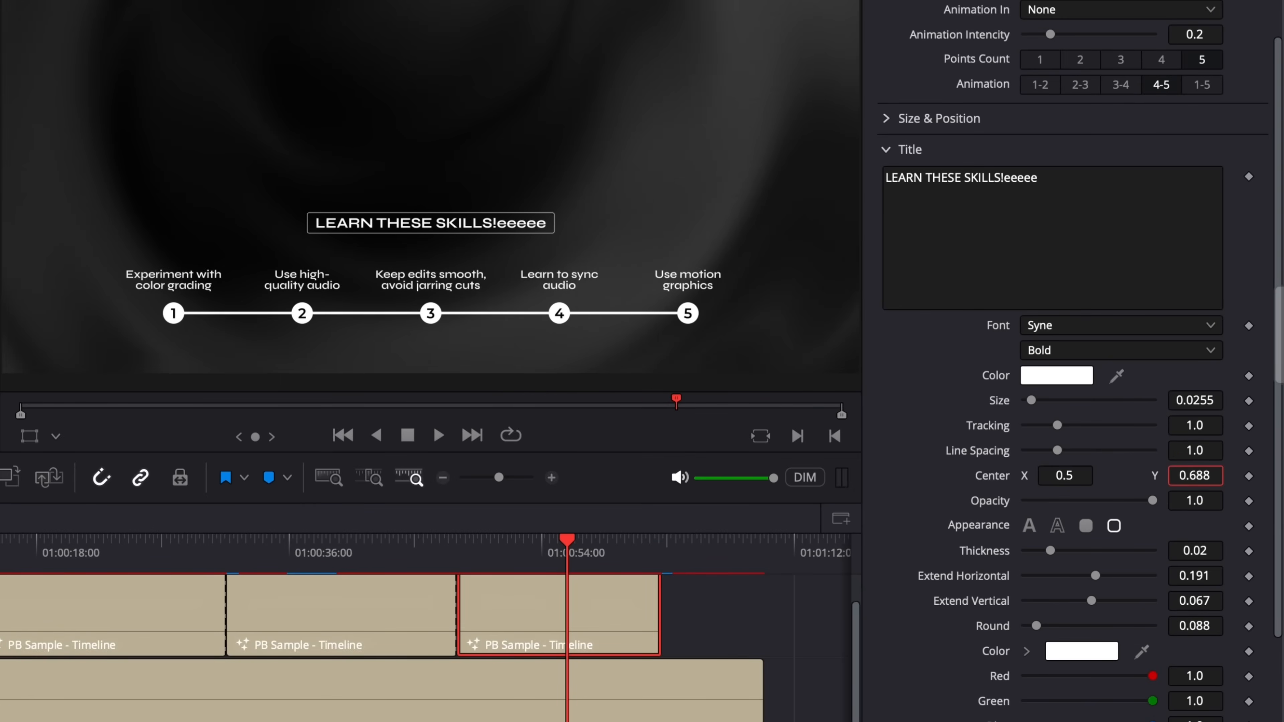
Step: Select all of the heading text and delete it
left_click(1069, 187)
key("ctrl+a")
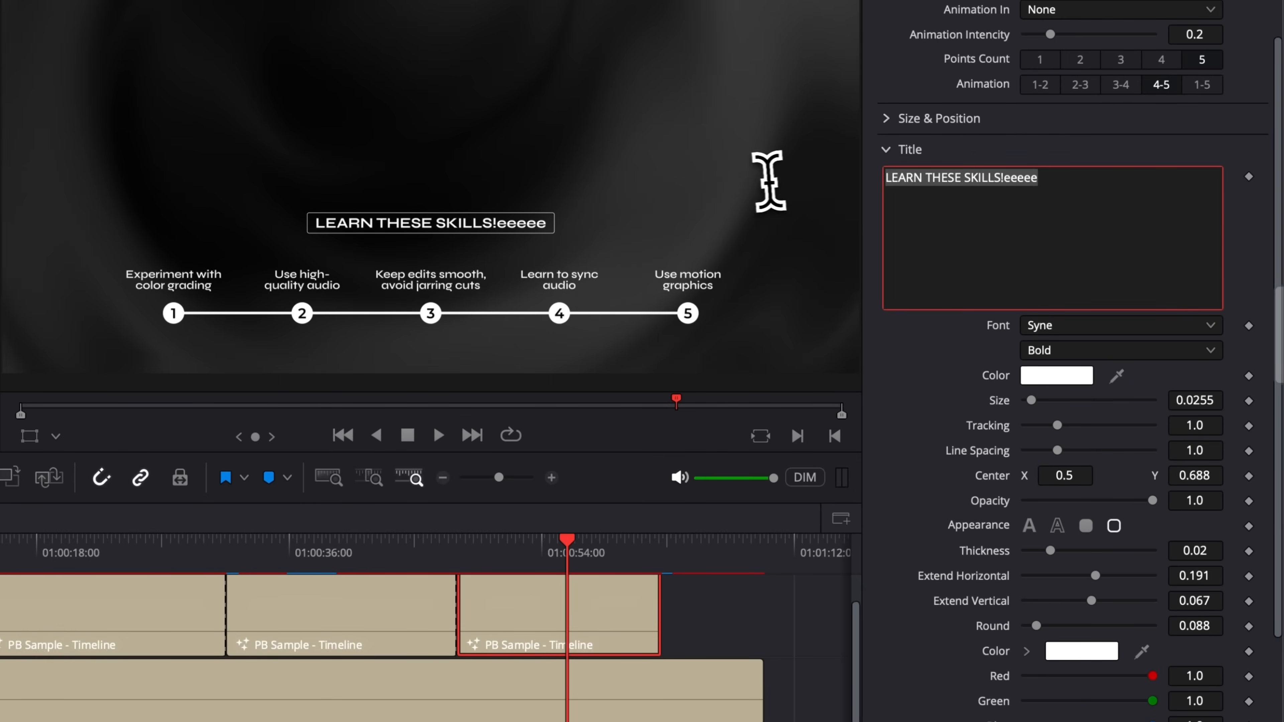
key("BackSpace")
left_click(892, 151)
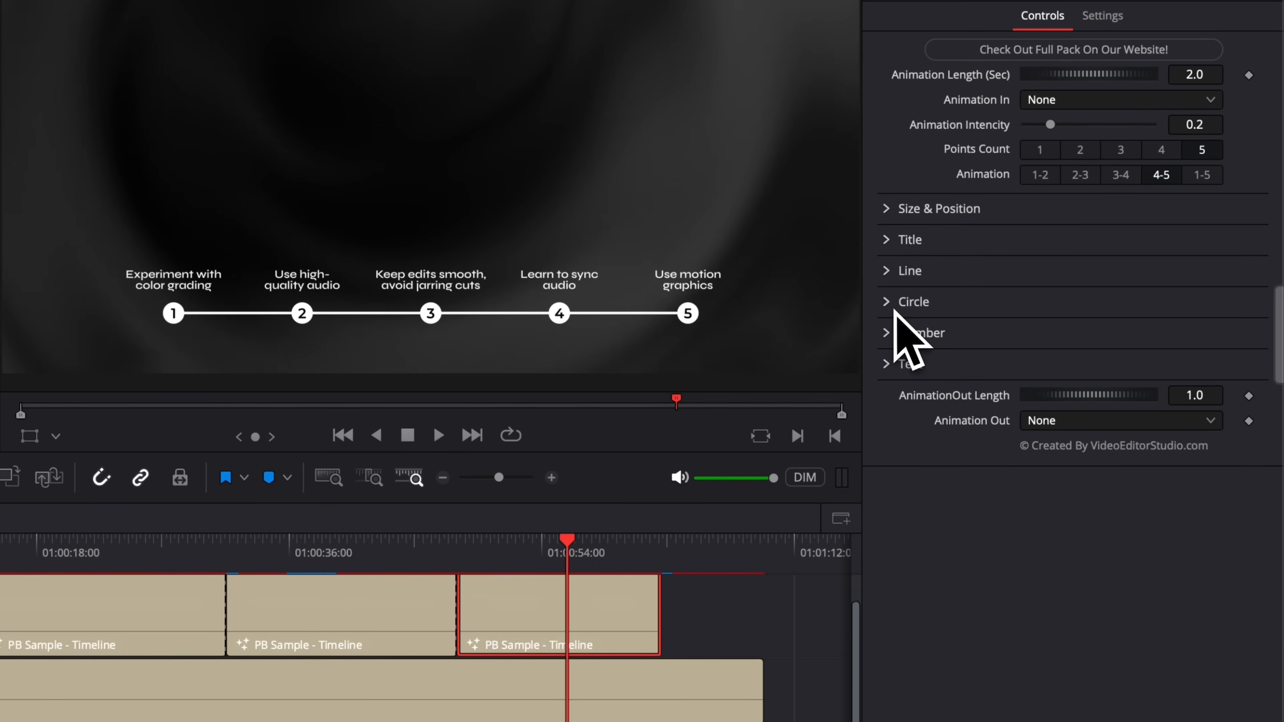
Step: Set the connecting line's Border Width to 0.004
left_click(893, 281)
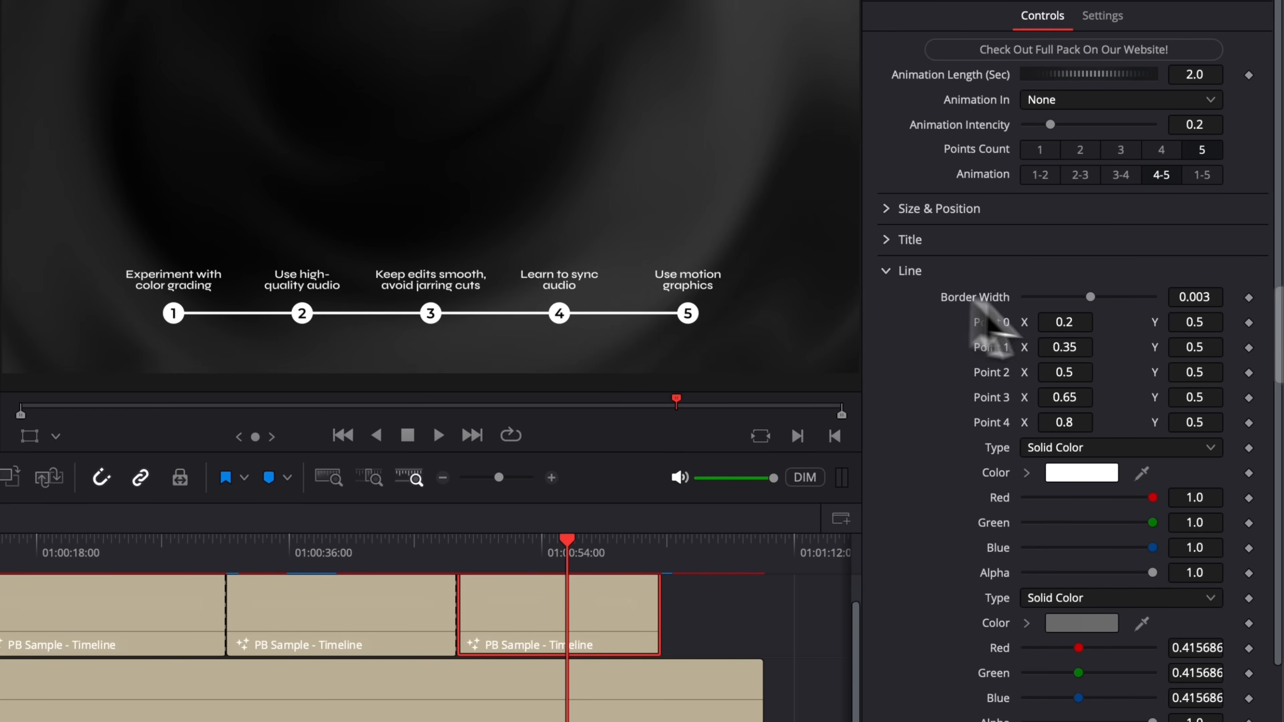
left_click(1204, 297)
left_click_drag(1196, 297, 372, 326)
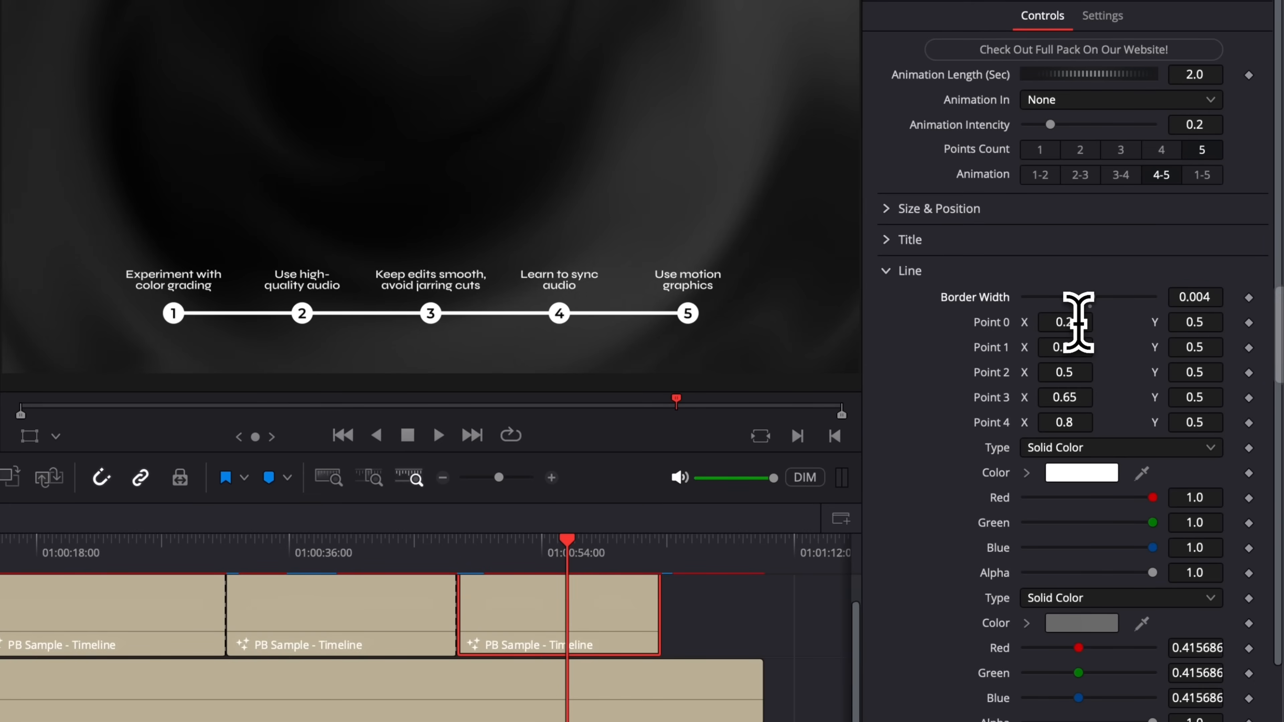
Step: Adjust Point 0 and Point 2 X and Y values to bend the line into a zigzag
left_click_drag(1064, 322, 986, 323)
left_click_drag(1064, 323, 1039, 322)
left_click_drag(1163, 322, 1260, 323)
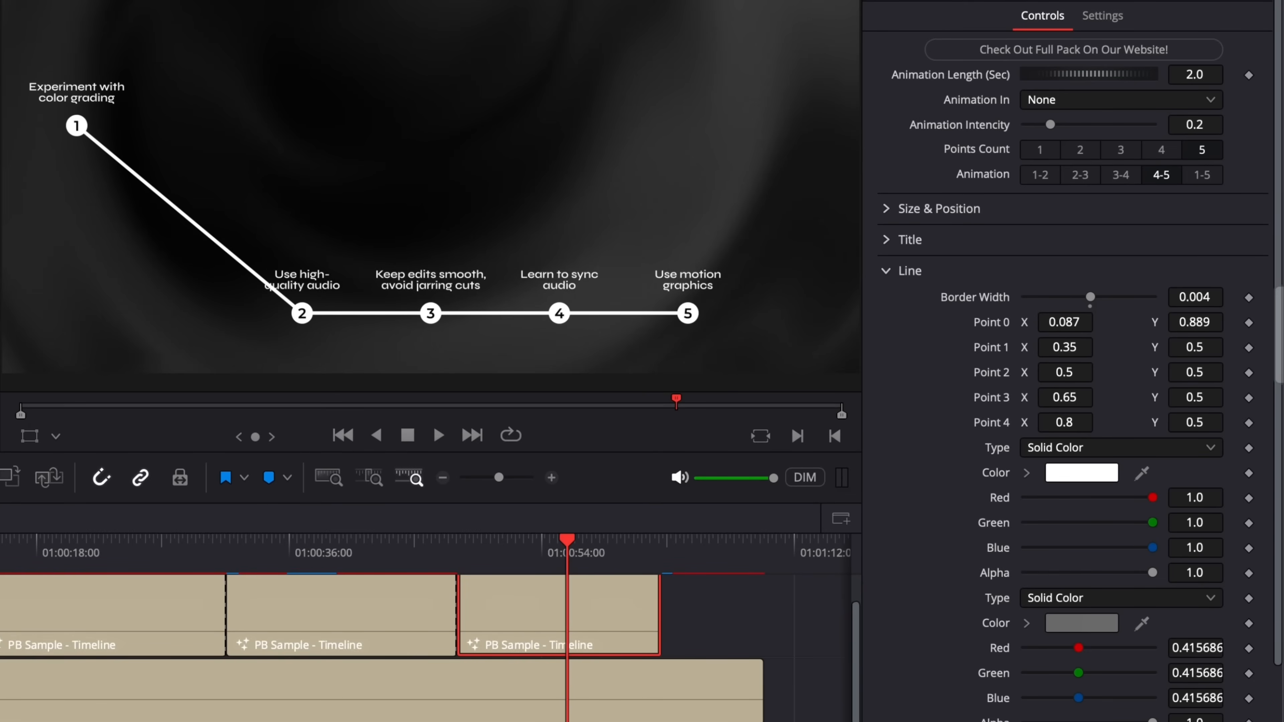
double_click(1195, 322)
left_click_drag(1066, 329, 992, 349)
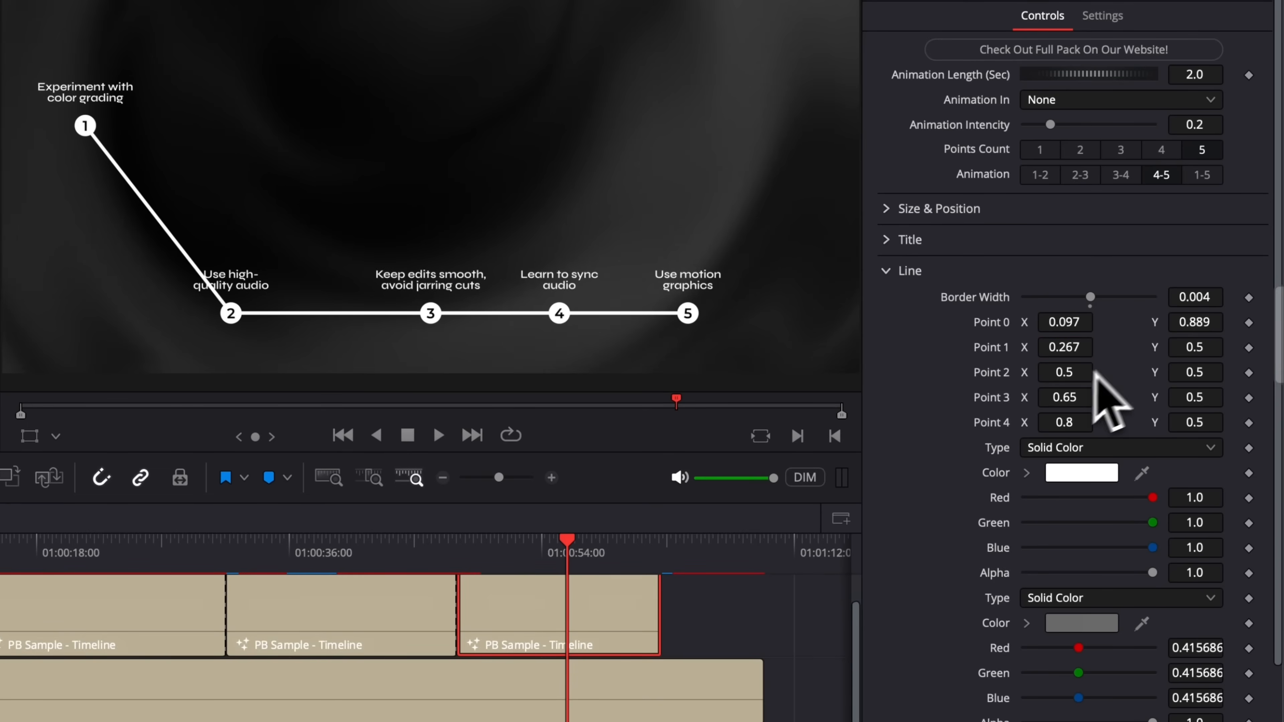
mouse_move(1078, 377)
left_mouse_down()
mouse_move(1092, 376)
mouse_move(1077, 376)
left_mouse_up()
left_click_drag(1197, 376, 1264, 377)
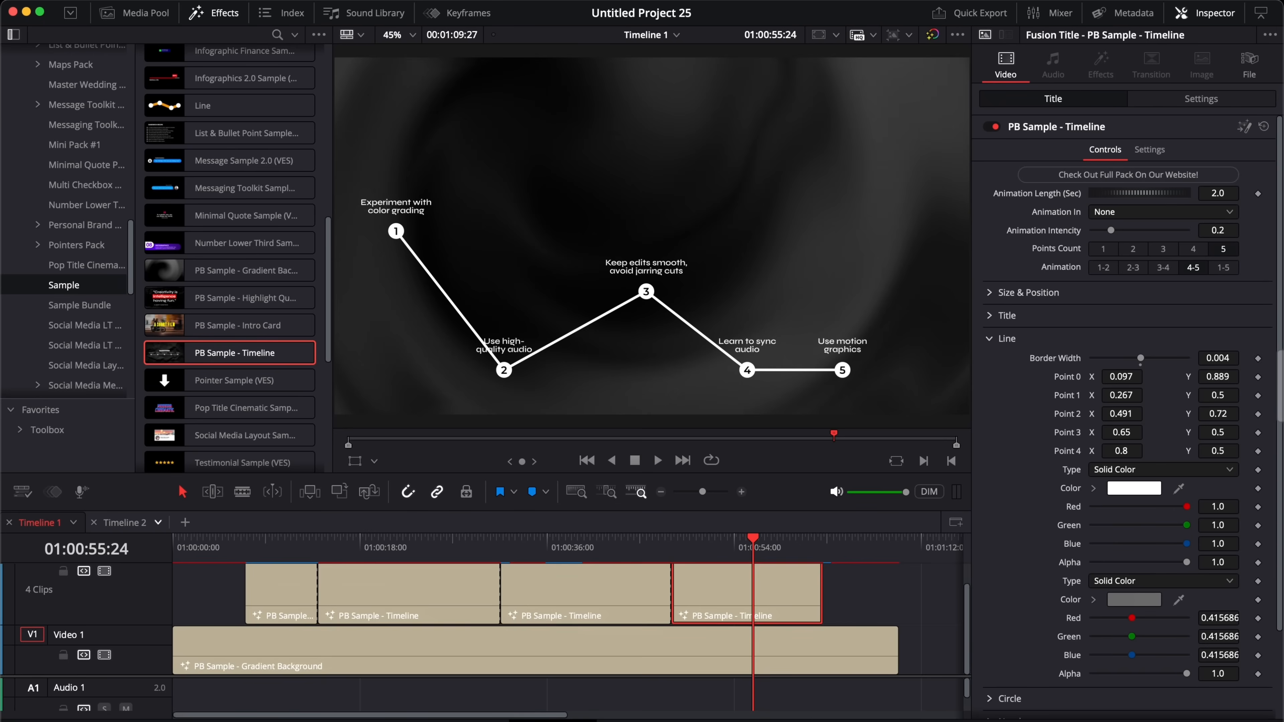
Step: Colour the line orange-red with a dark red second colour
left_click(1143, 489)
mouse_move(1033, 553)
left_mouse_down()
mouse_move(1014, 562)
mouse_move(1022, 556)
left_mouse_up()
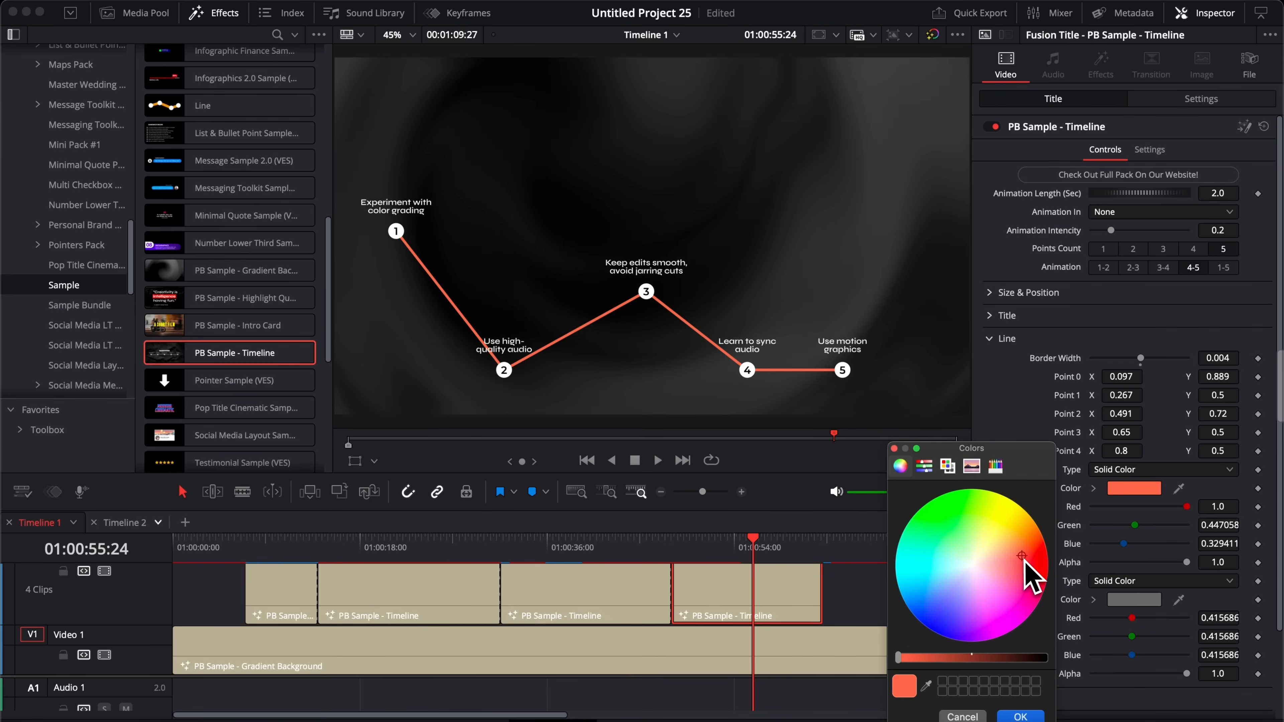
left_click(1021, 717)
left_click_drag(711, 548, 684, 554)
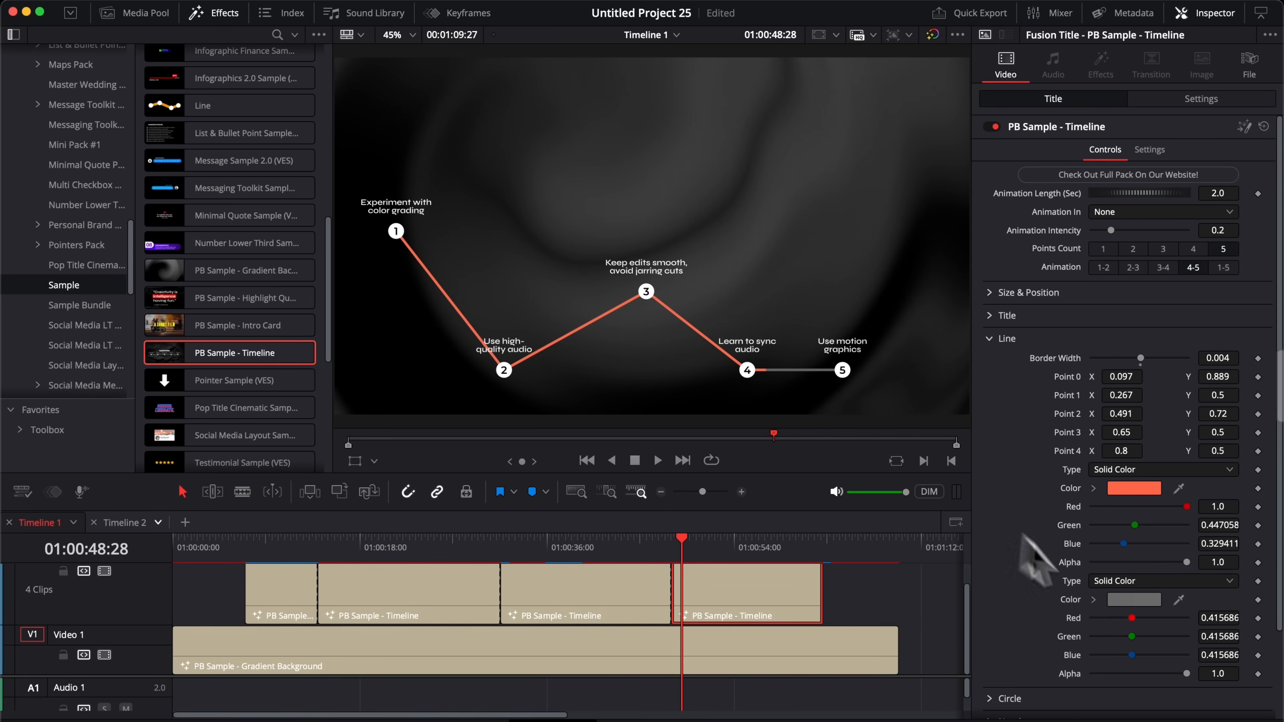
left_click(1132, 601)
left_click(1035, 572)
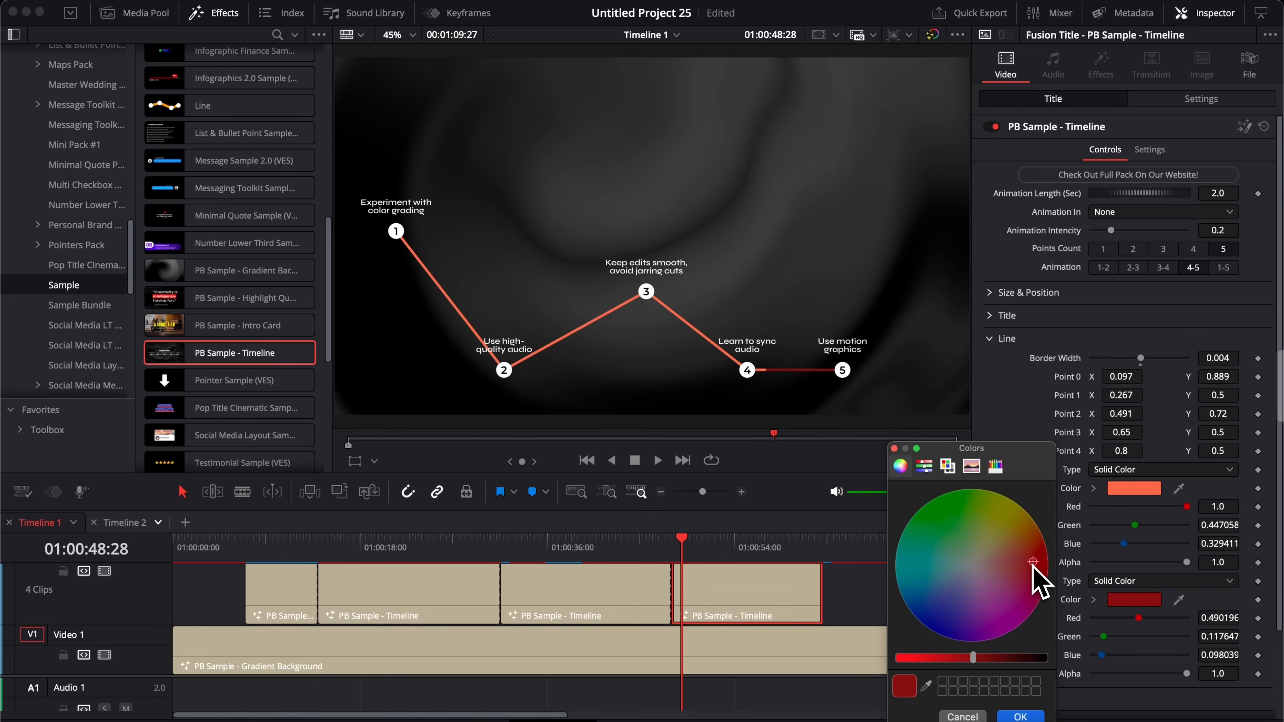
left_click(1021, 717)
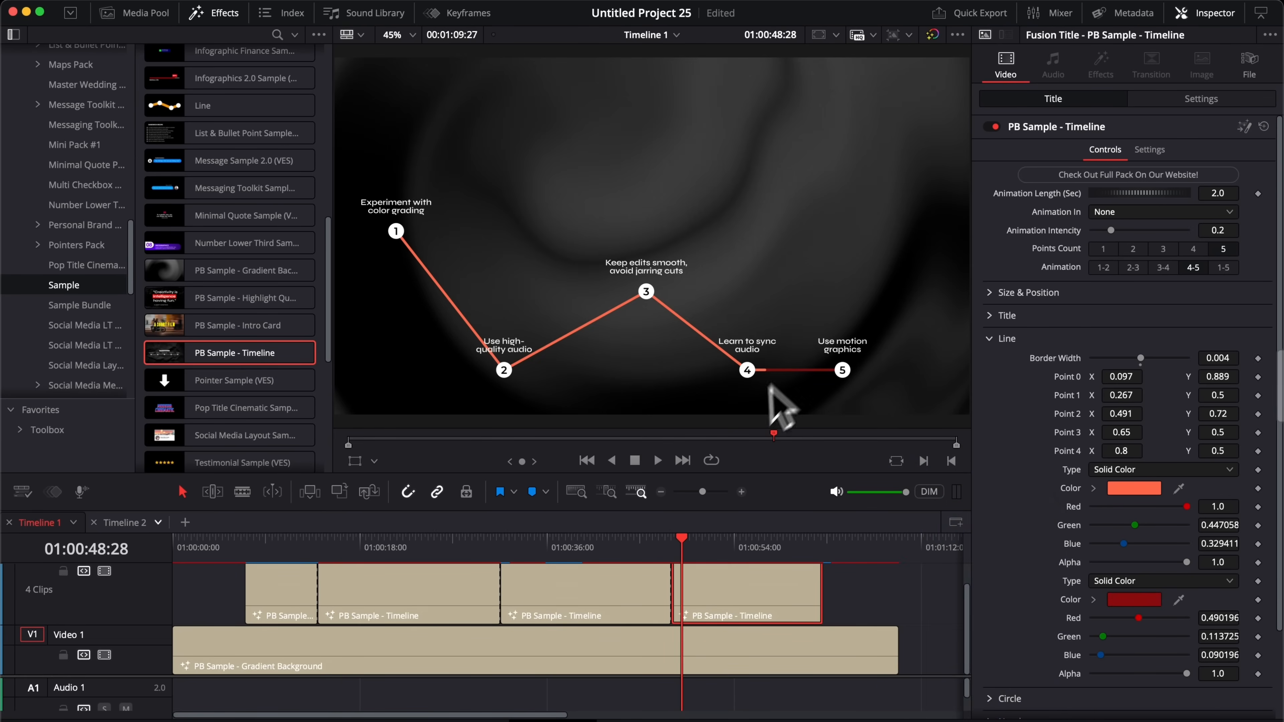
left_click(999, 338)
left_click(999, 361)
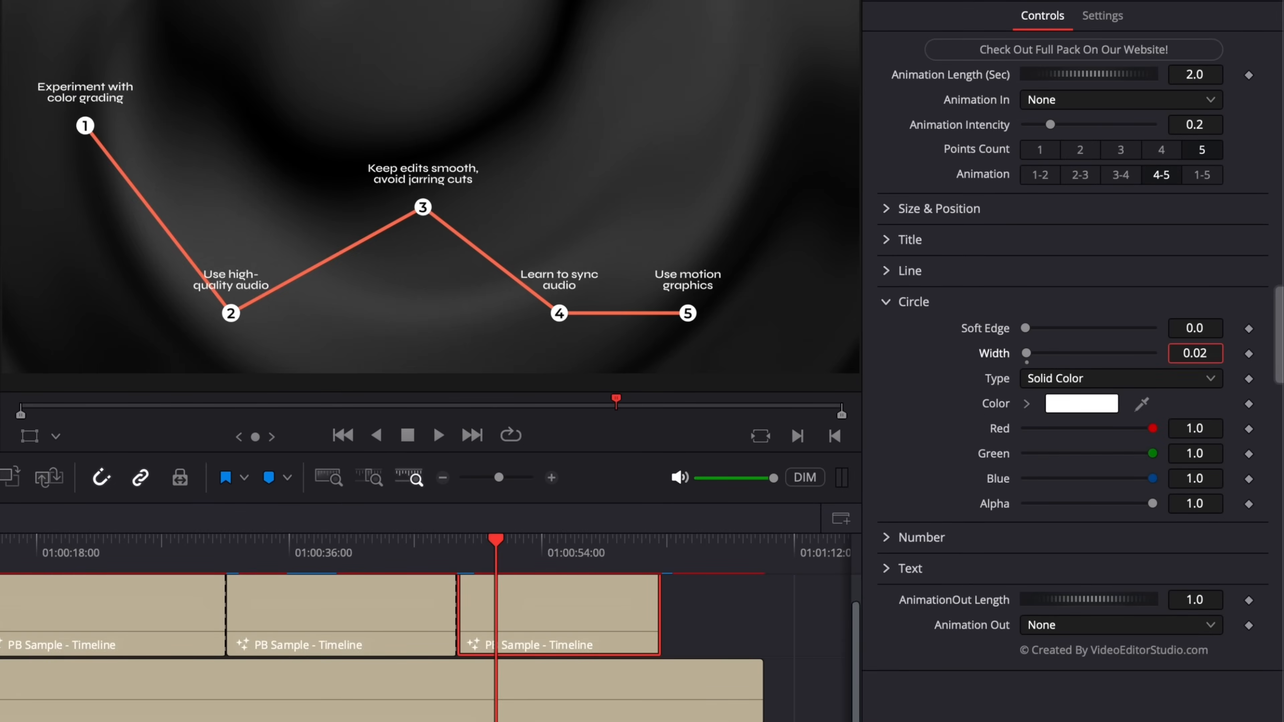
Step: Raise the circle Width to 0.03 and colour the circles medium gray
left_click_drag(1195, 354, 1198, 353)
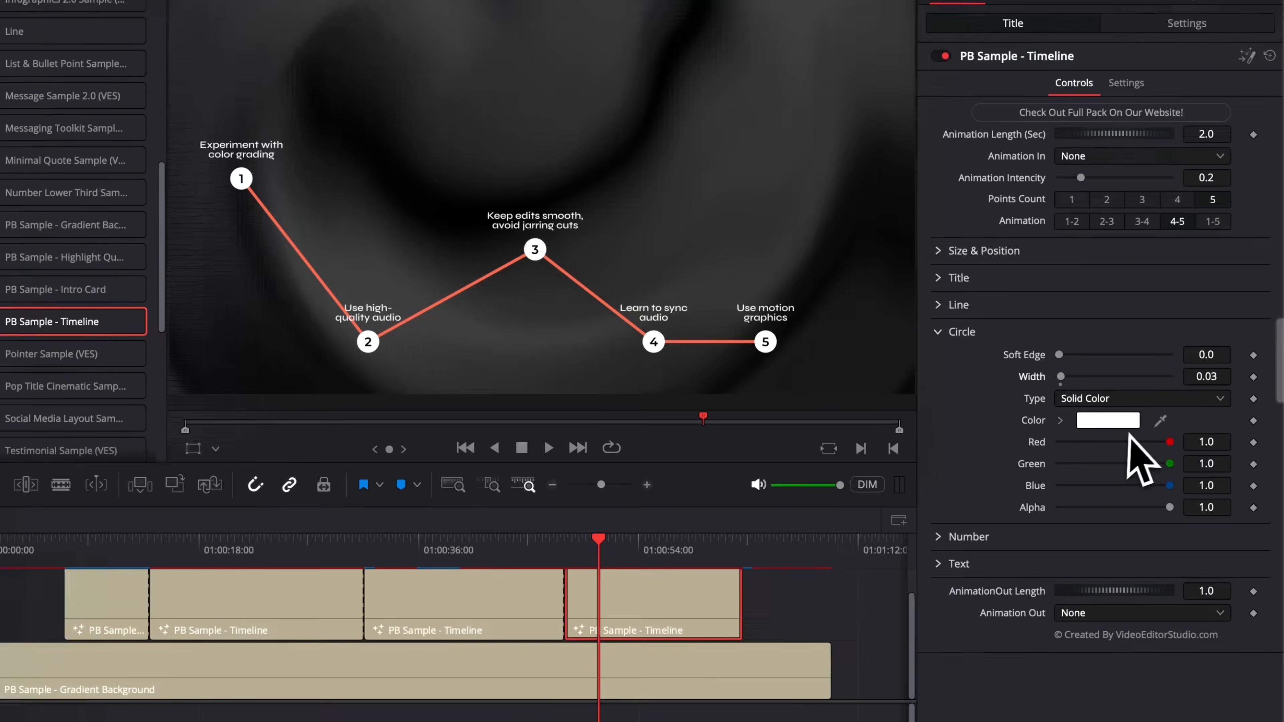
left_click(1094, 407)
mouse_move(973, 657)
left_mouse_down()
mouse_move(1001, 658)
mouse_move(968, 657)
left_mouse_up()
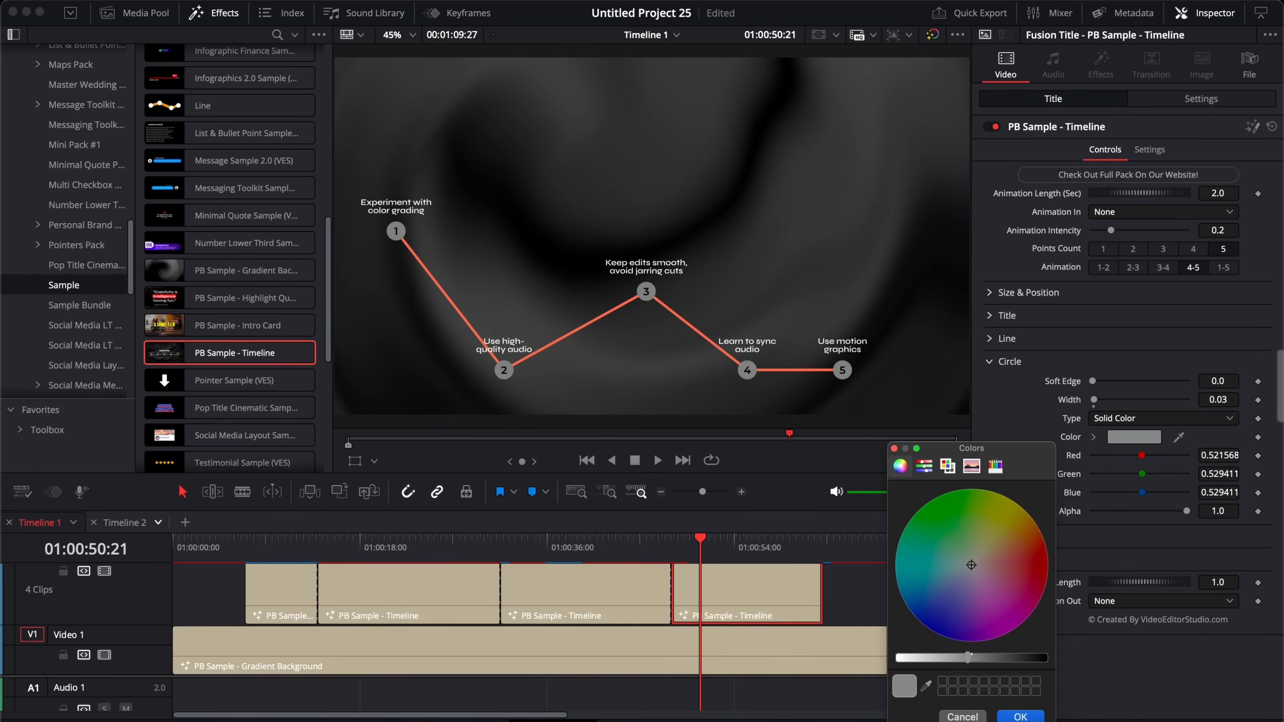
left_click(1021, 716)
left_click(991, 361)
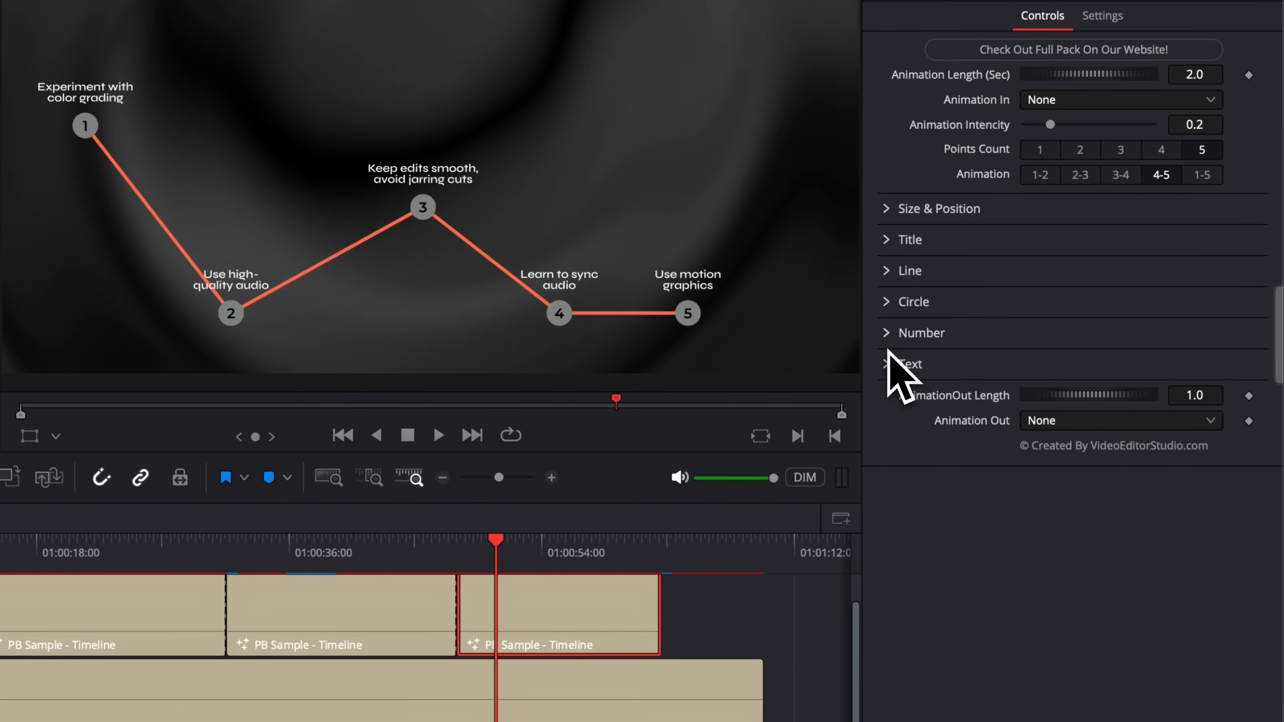
Step: Uncheck Enable Numbers so the circles show no numbers
left_click(890, 344)
scroll(915, 556, "down", 3)
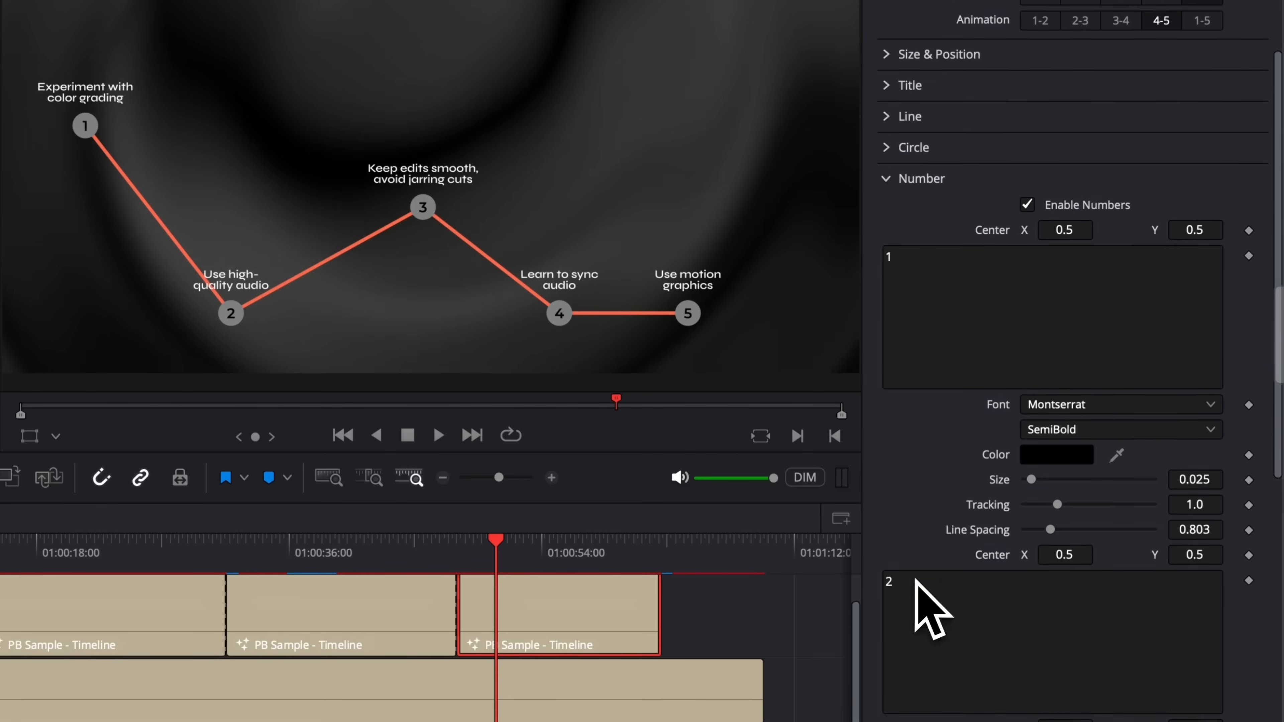
scroll(916, 581, "down", 3)
left_click(933, 143)
type("#")
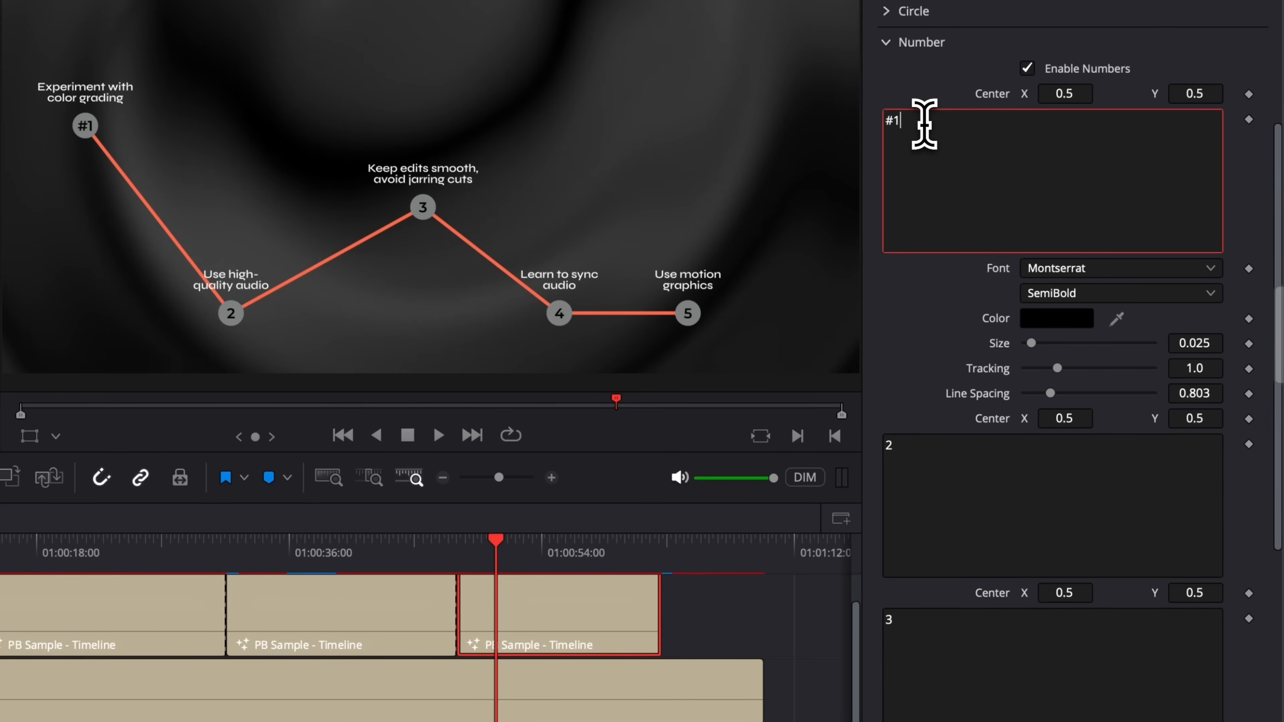
left_click_drag(924, 124, 826, 121)
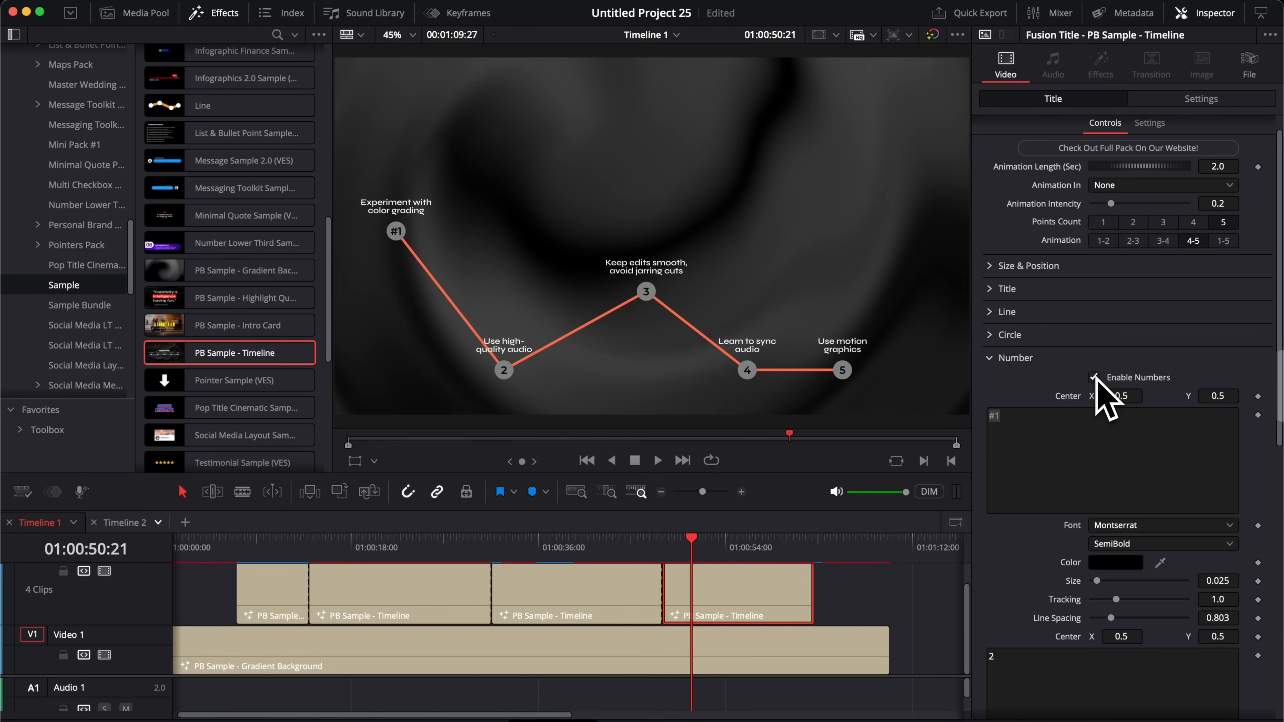
left_click(1094, 378)
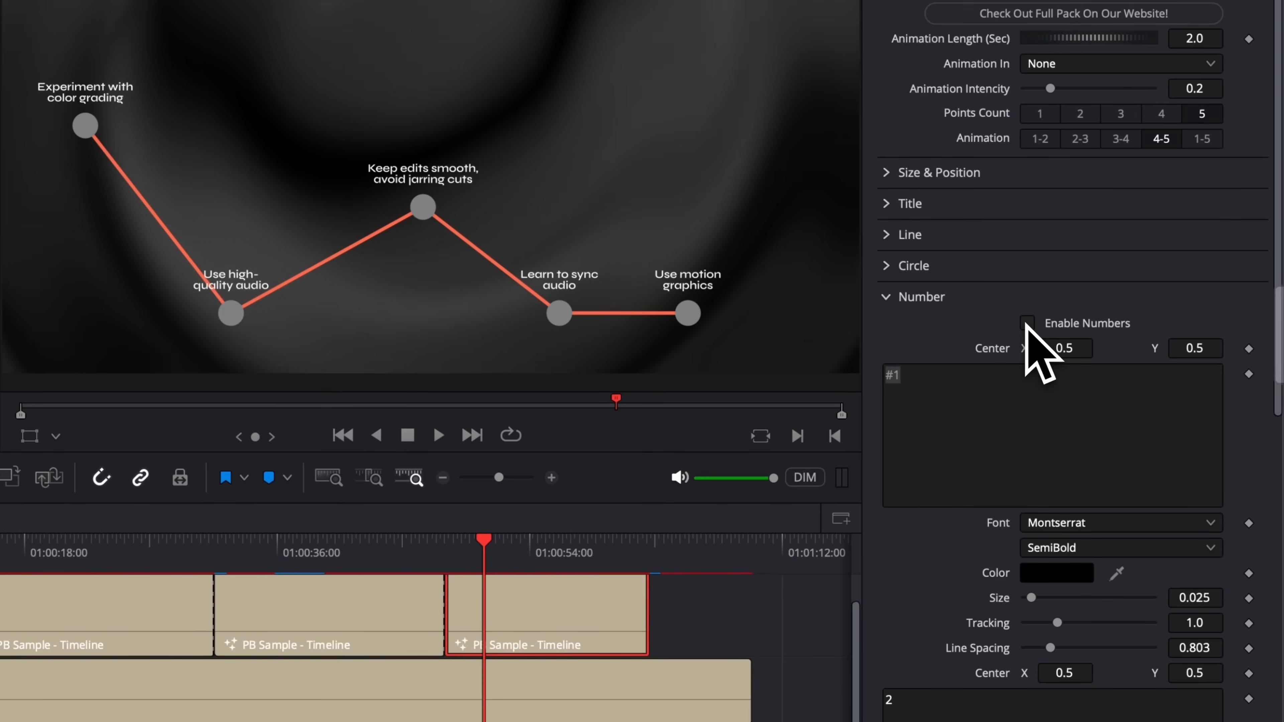
left_click(913, 298)
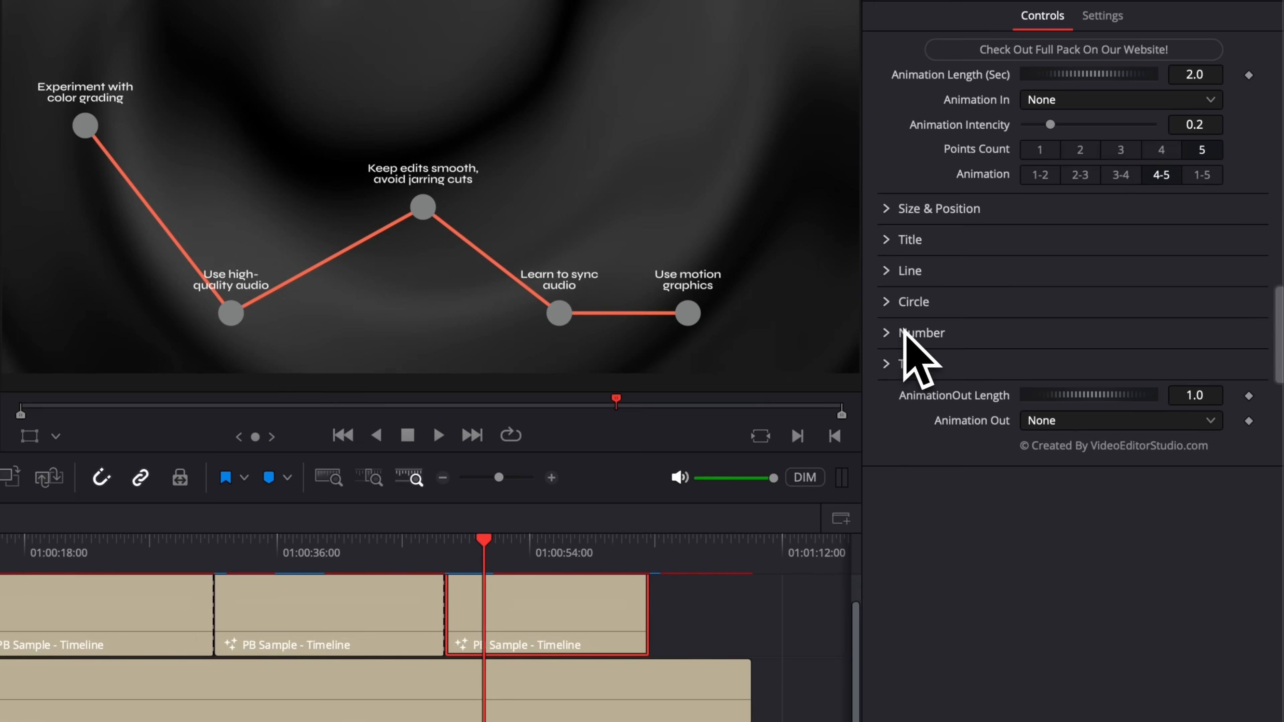
Step: Lower the second text block's Center Y to 0.423, placing 'Use high-quality audio' below its circle
left_click(910, 358)
scroll(999, 499, "down", 3)
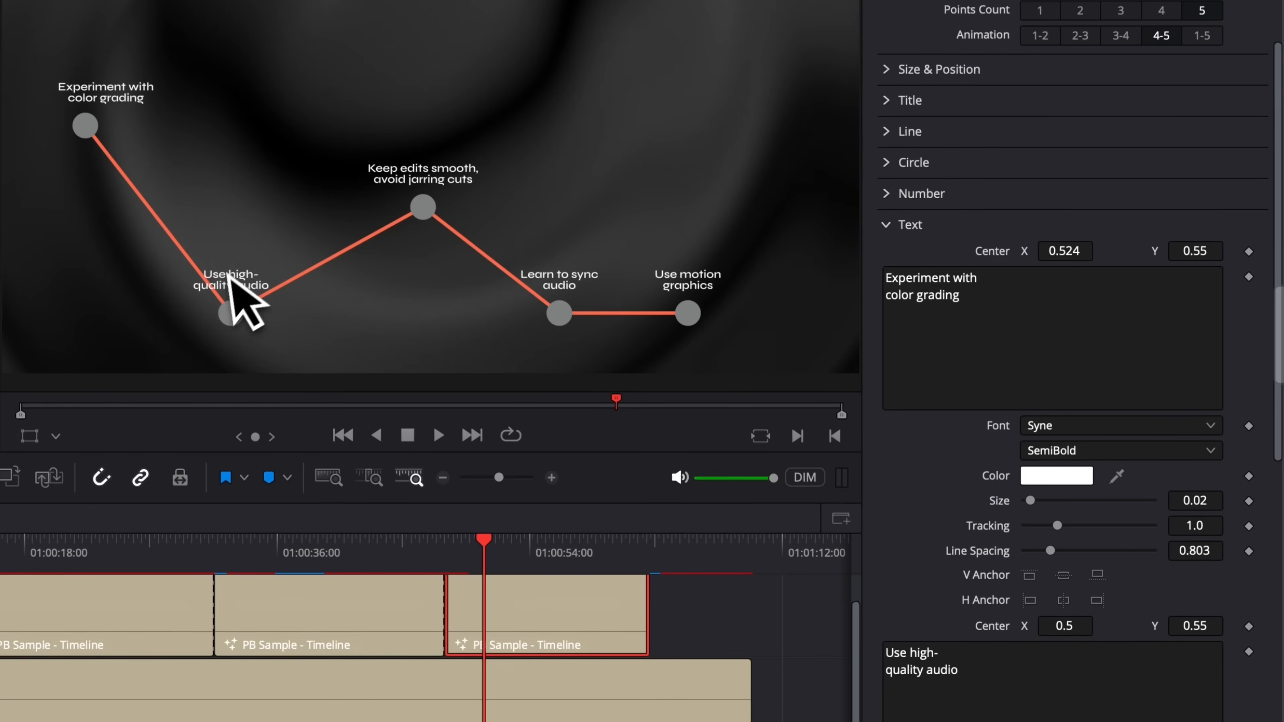
scroll(1030, 618, "down", 1)
scroll(1030, 620, "down", 2)
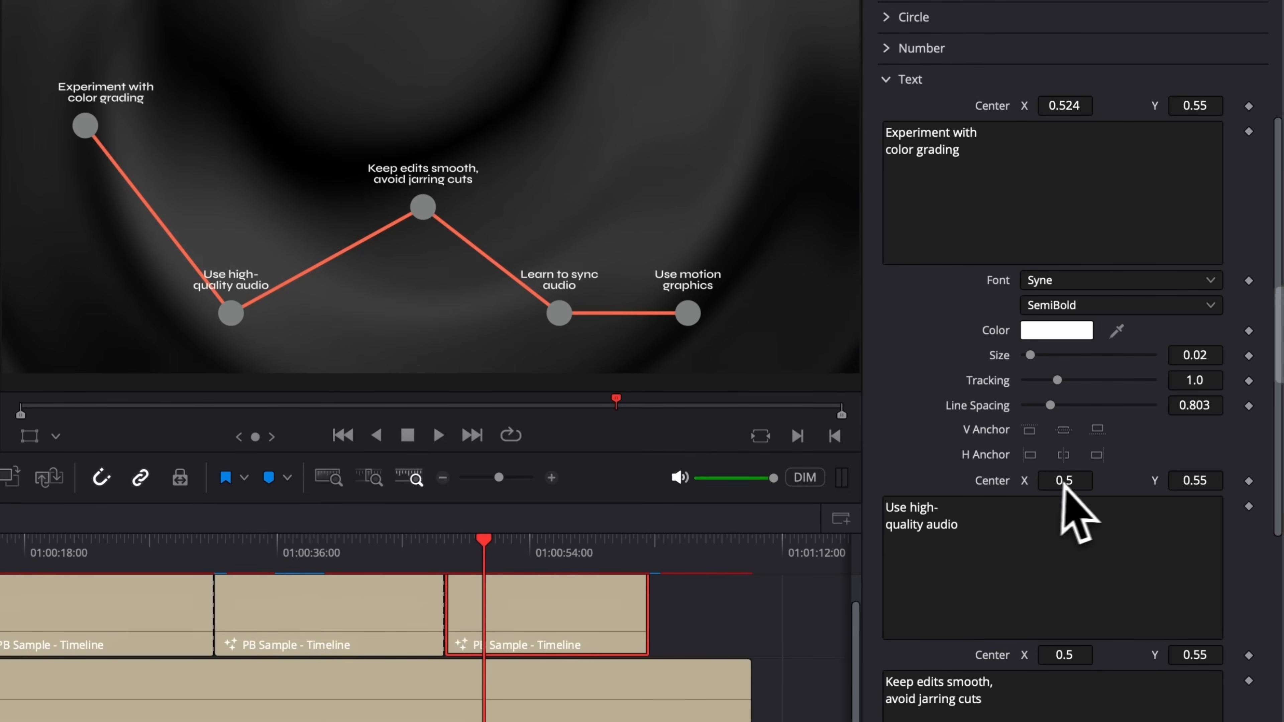
left_click_drag(1196, 480, 1183, 480)
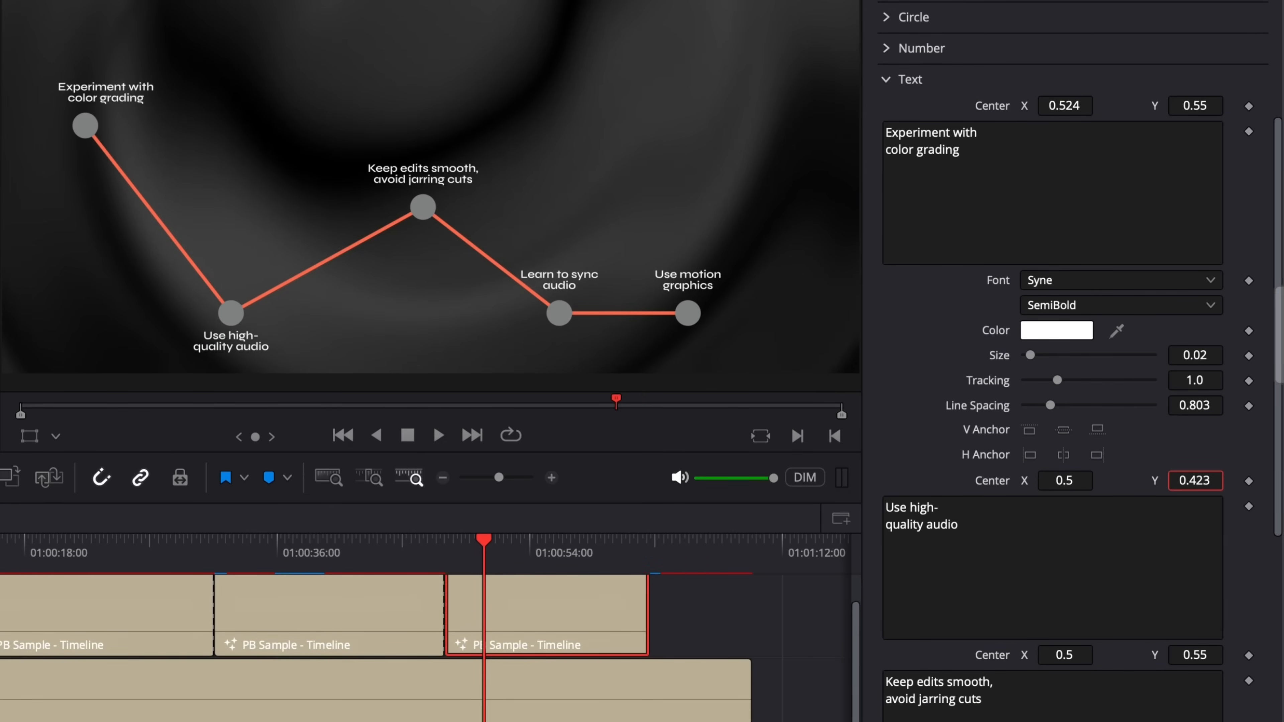